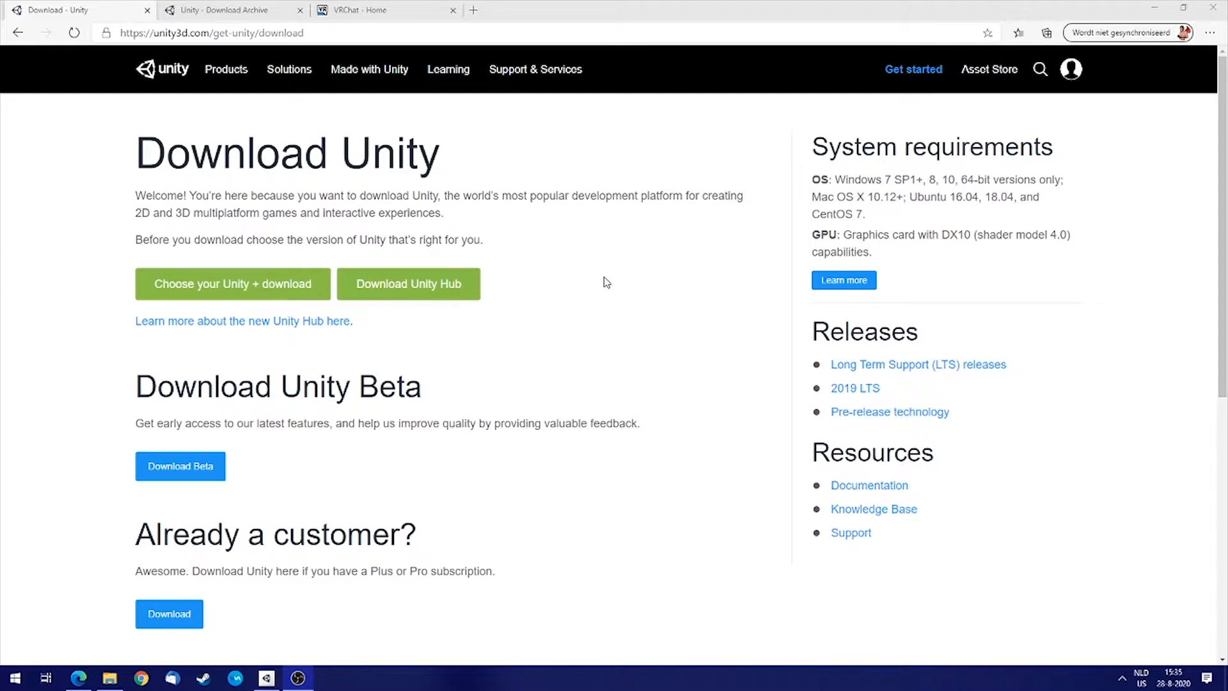
Review the Unity download page and its web address.
mouse_move(138, 154)
left_mouse_down()
mouse_move(452, 159)
mouse_move(220, 163)
left_mouse_up()
left_click_drag(525, 300, 457, 288)
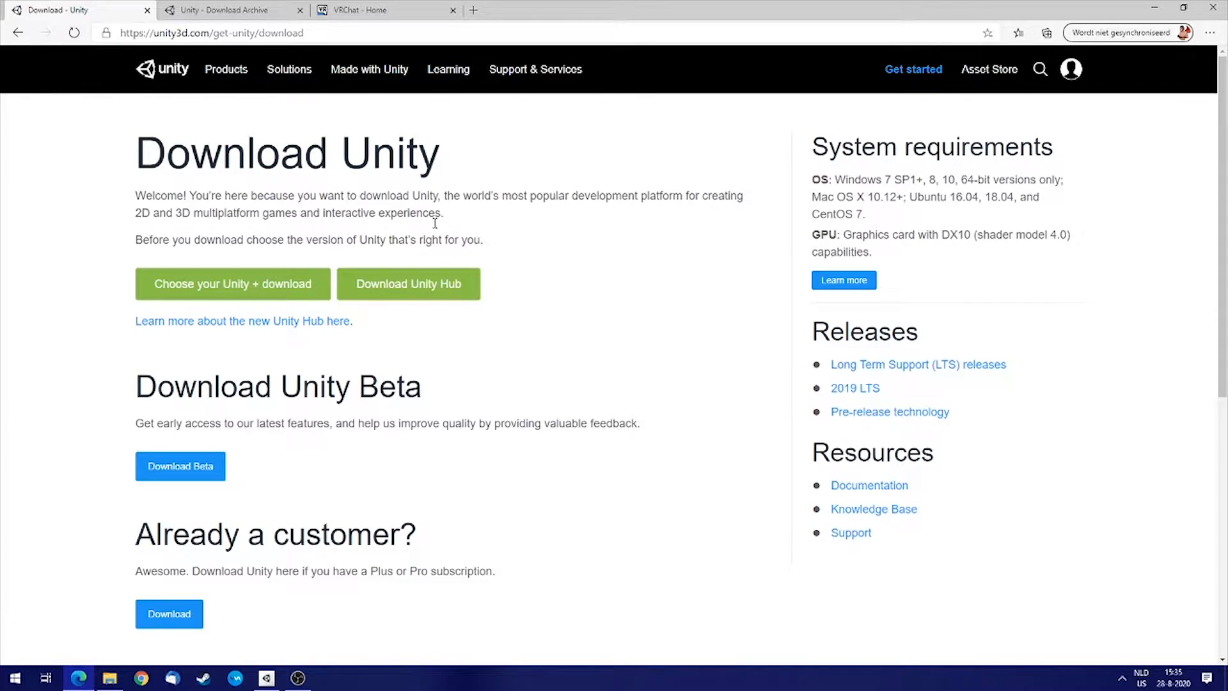
left_click_drag(305, 33, 114, 33)
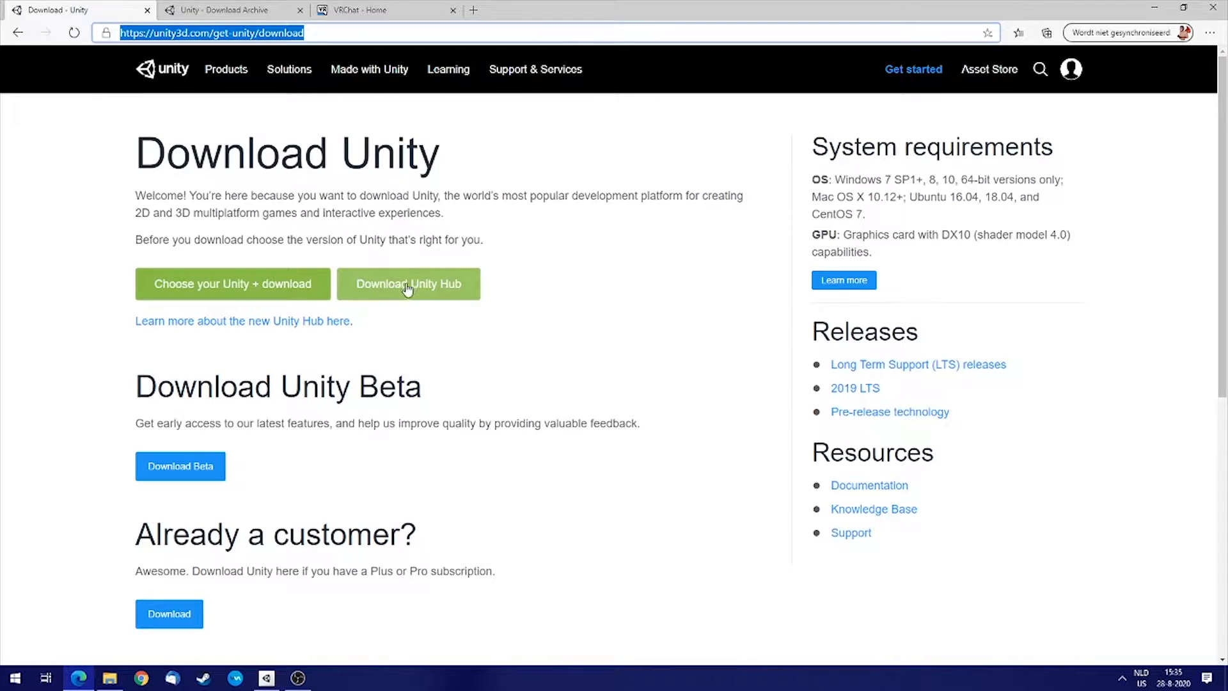
Bring up Unity Hub and reposition its window over the browser.
left_click(264, 678)
left_click_drag(610, 203, 542, 165)
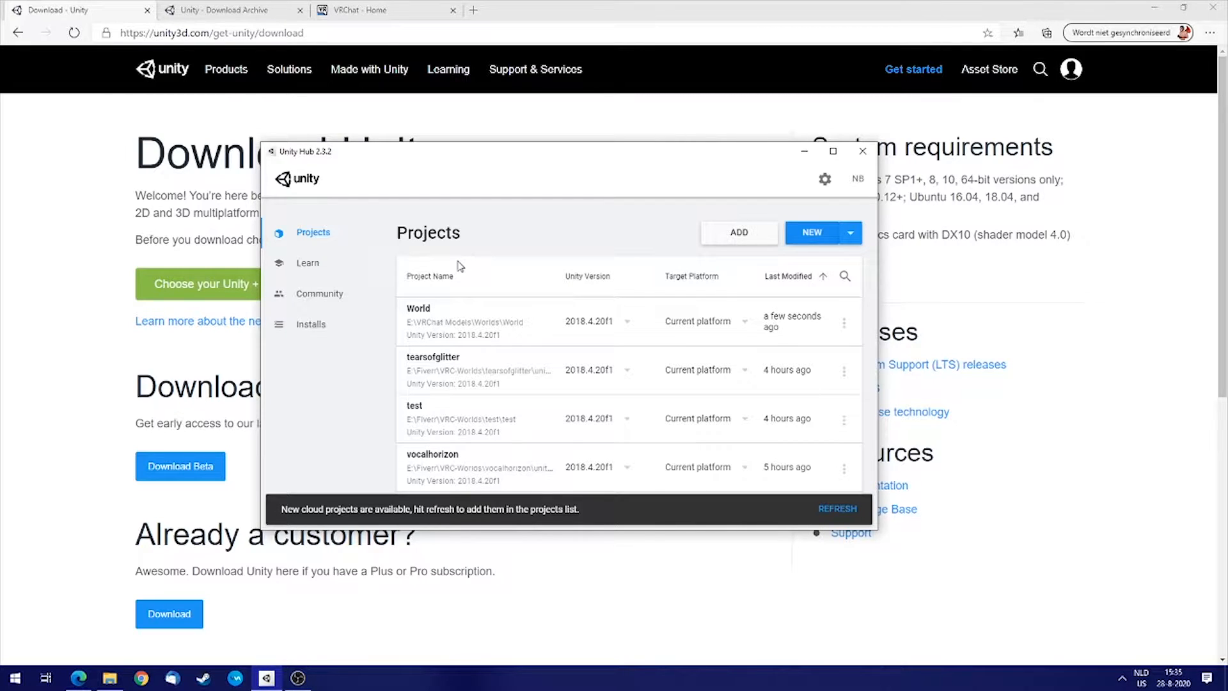
left_click_drag(510, 150, 628, 177)
Open the Unity download archive page and read its introduction about older versions.
left_click(218, 9)
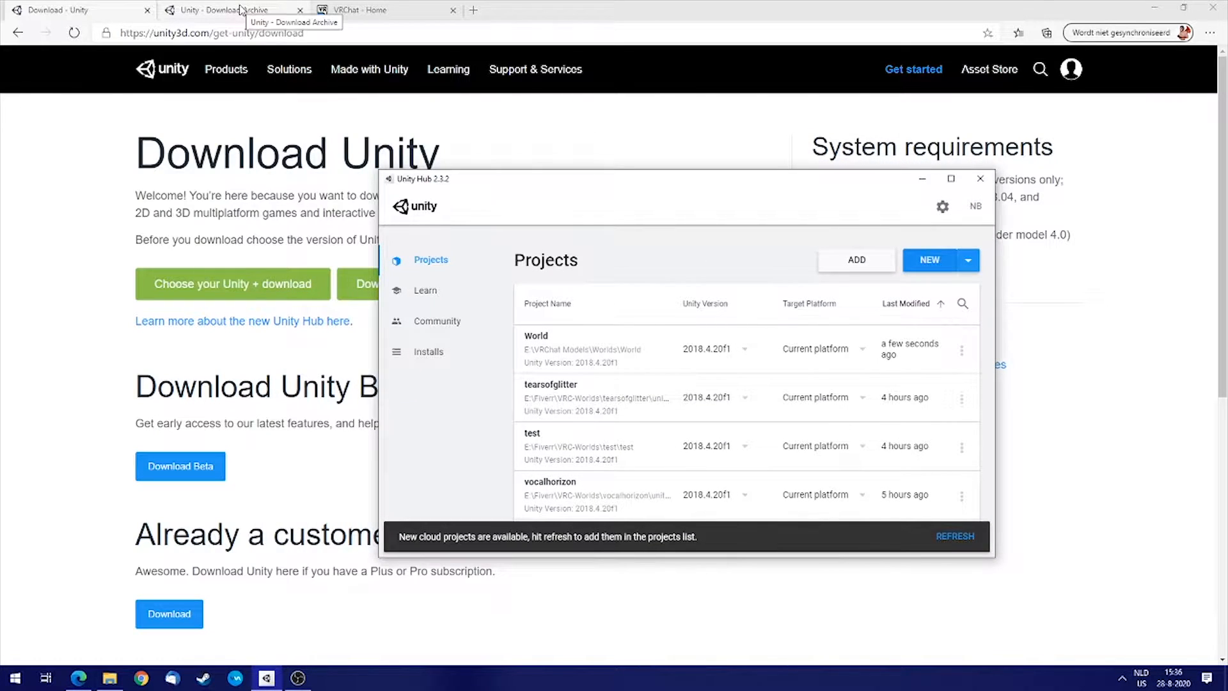
scroll(419, 136, "down", 1)
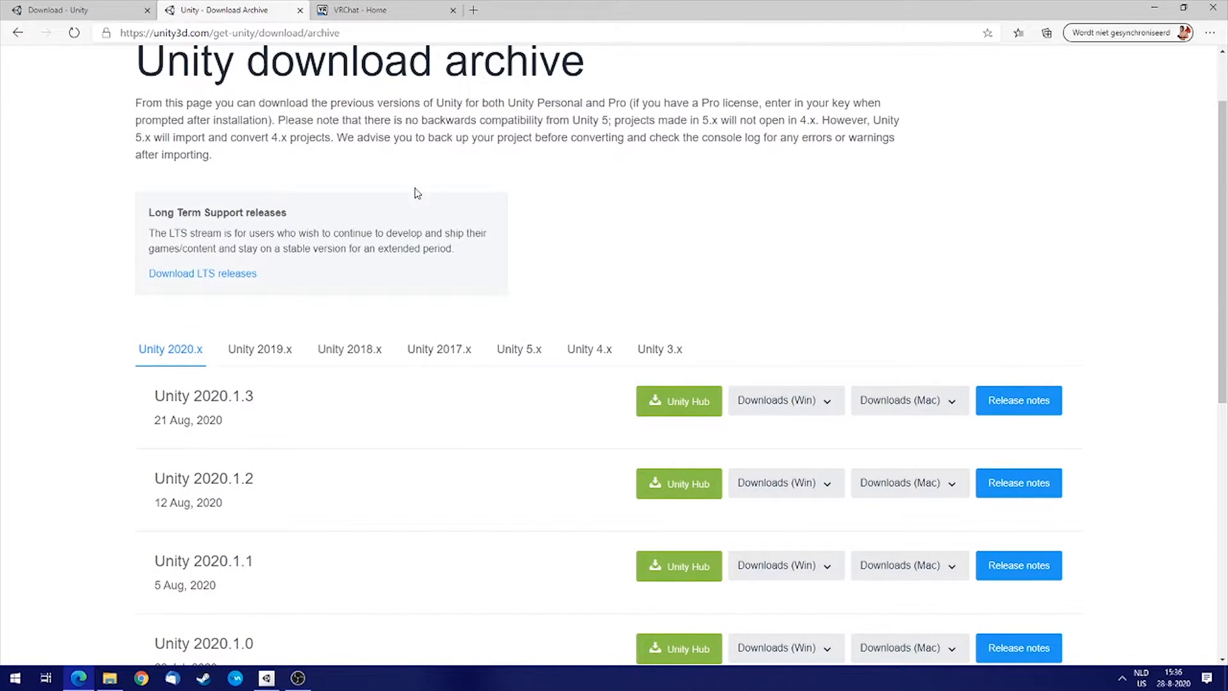
scroll(658, 197, "down", 1)
scroll(455, 154, "up", 2)
left_click(389, 38)
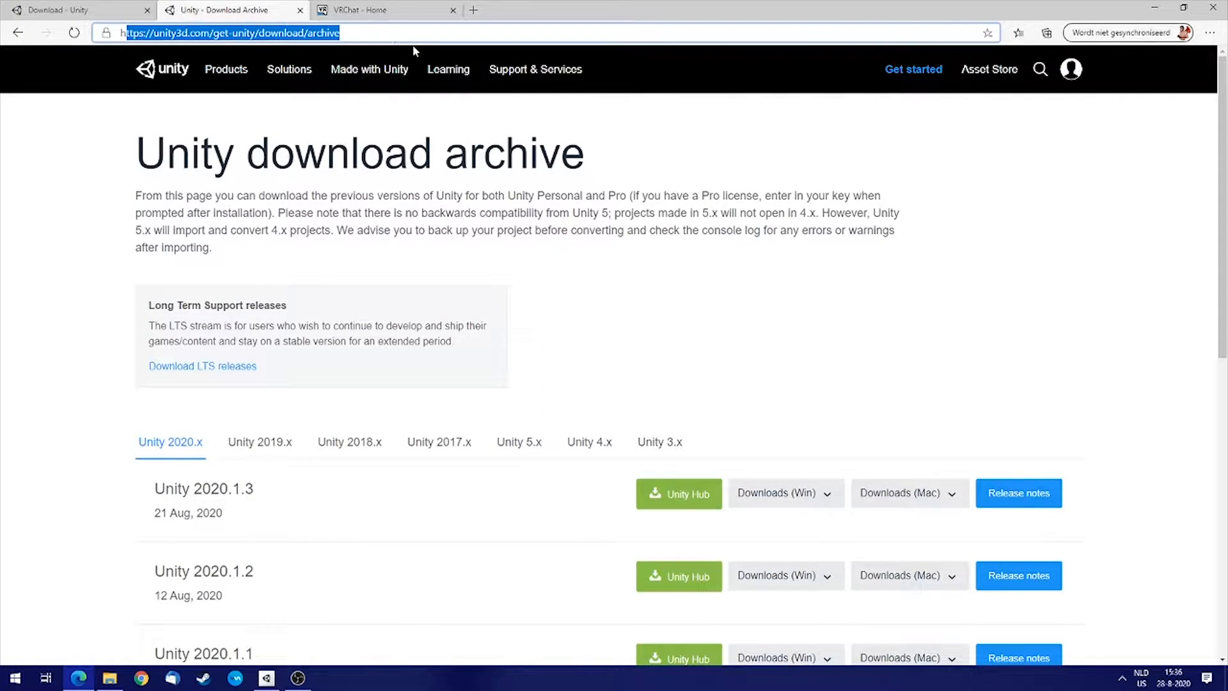
left_click(362, 217)
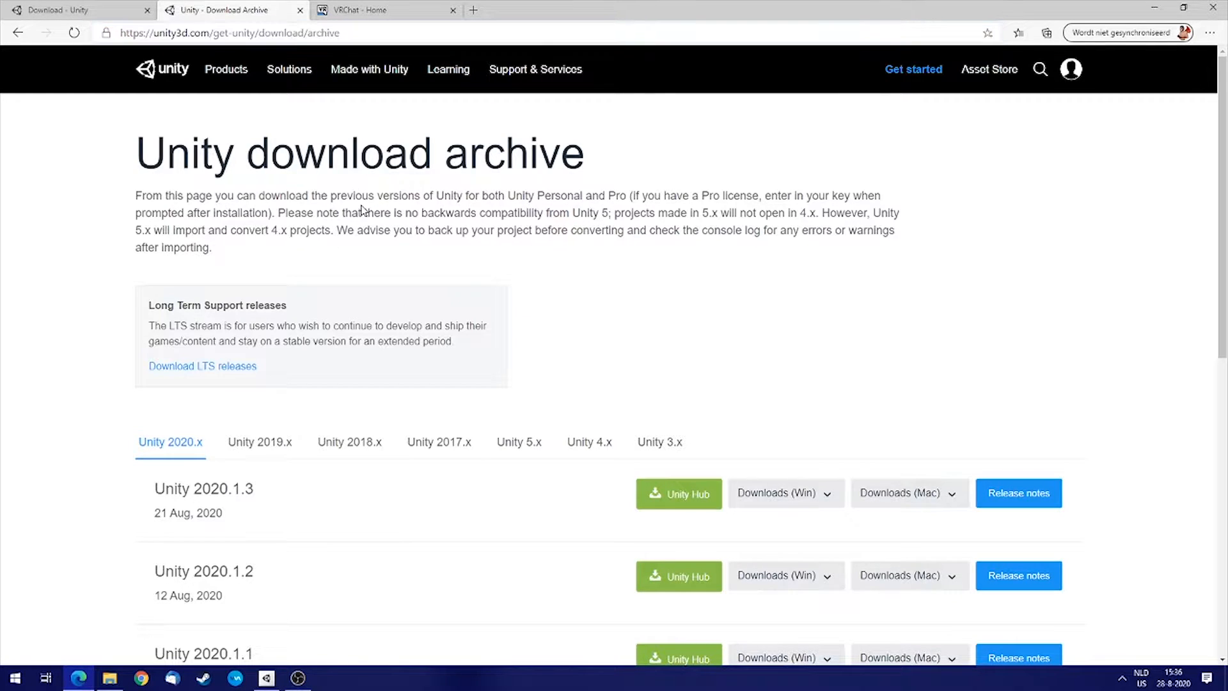
left_click_drag(214, 250, 126, 193)
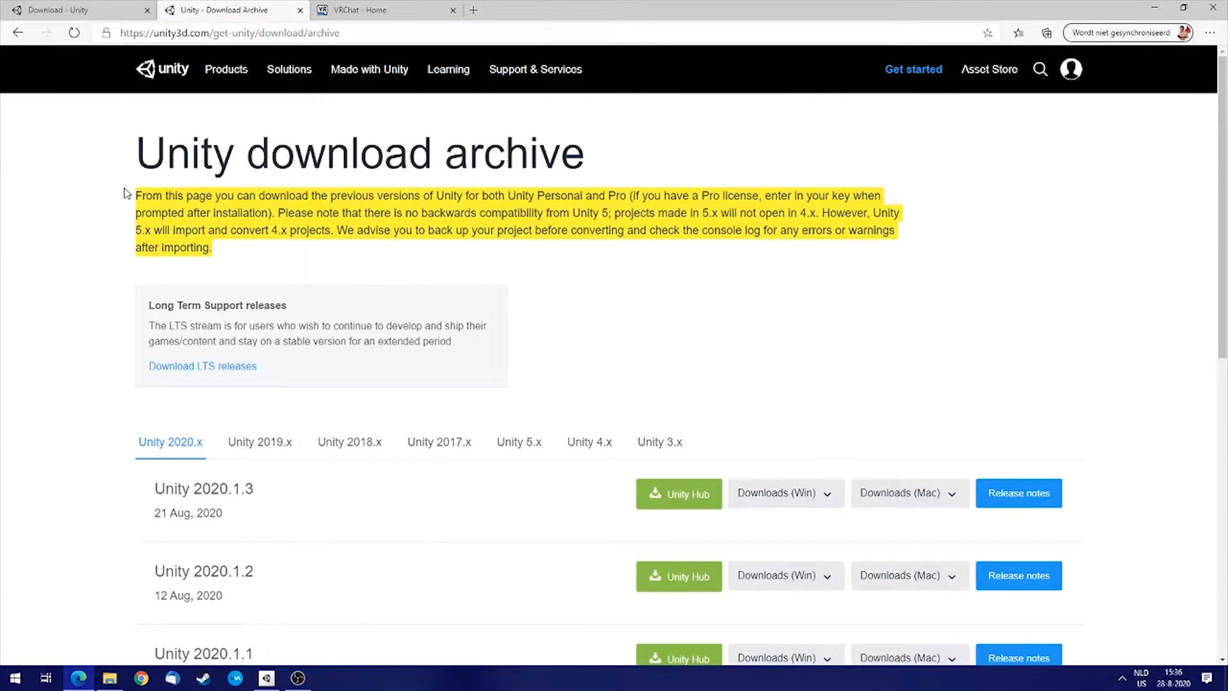
left_click(302, 215)
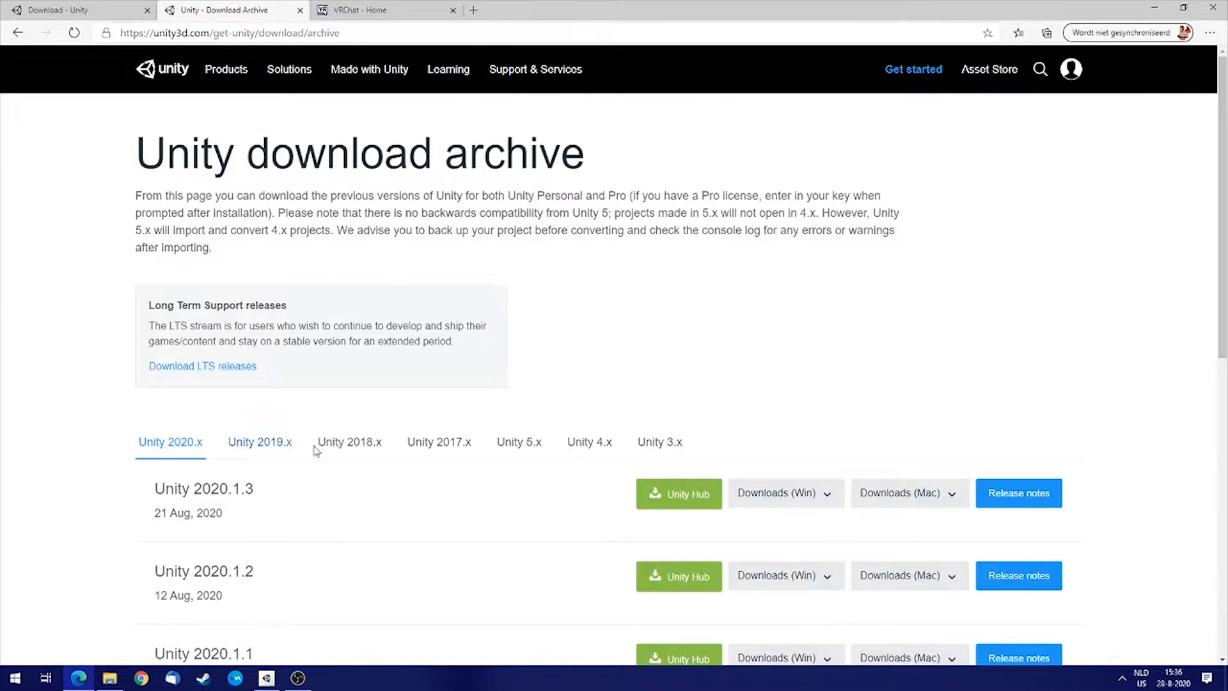
scroll(506, 213, "down", 1)
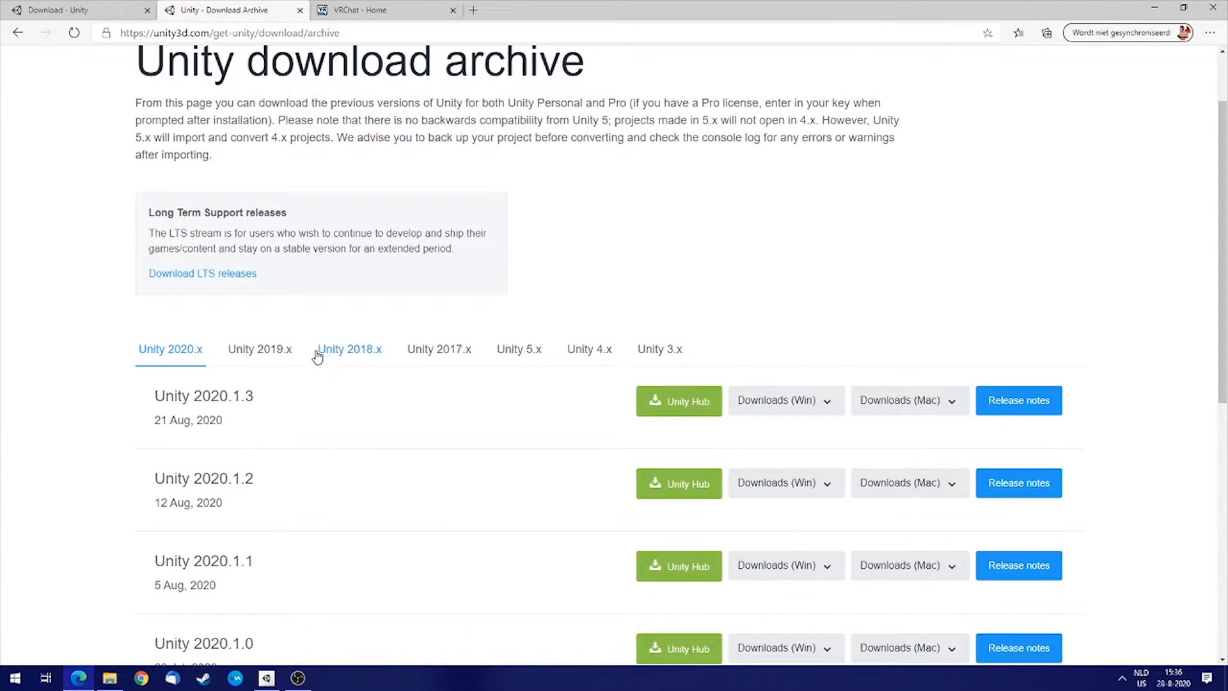
Show the Unity 2018.x releases and locate the Unity 2018.4.20 entry.
left_click(349, 352)
scroll(694, 259, "down", 2)
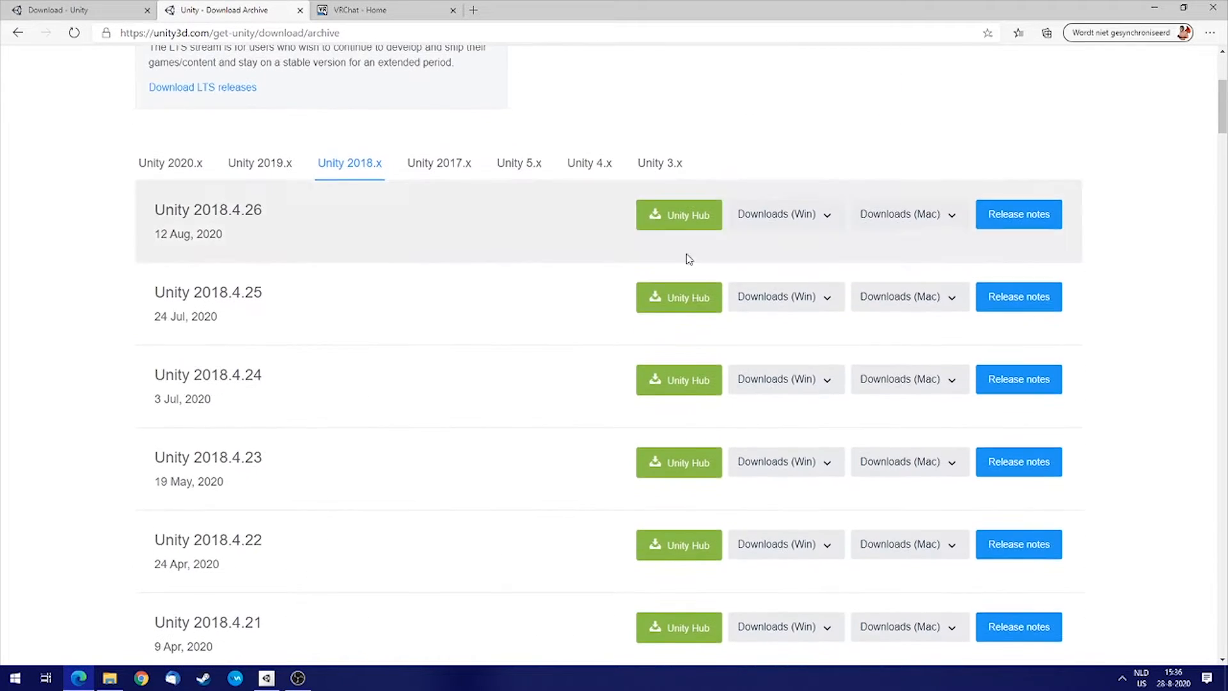
scroll(692, 254, "down", 3)
left_click_drag(271, 427, 151, 433)
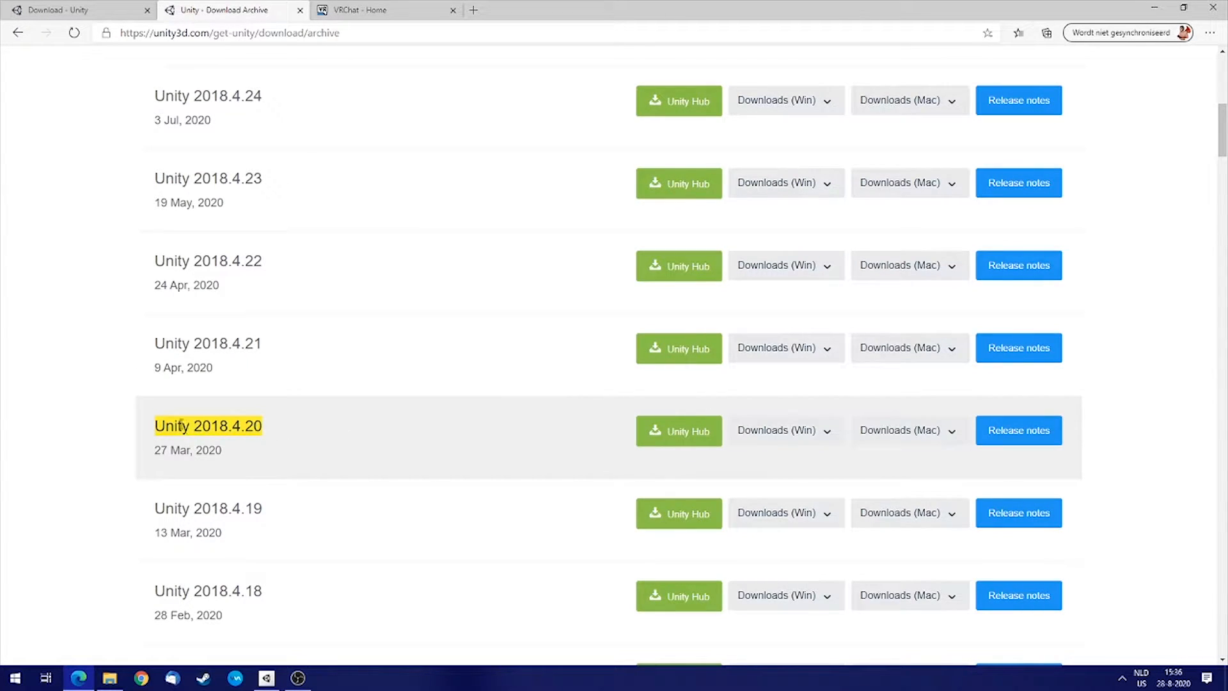
left_click_drag(285, 428, 202, 426)
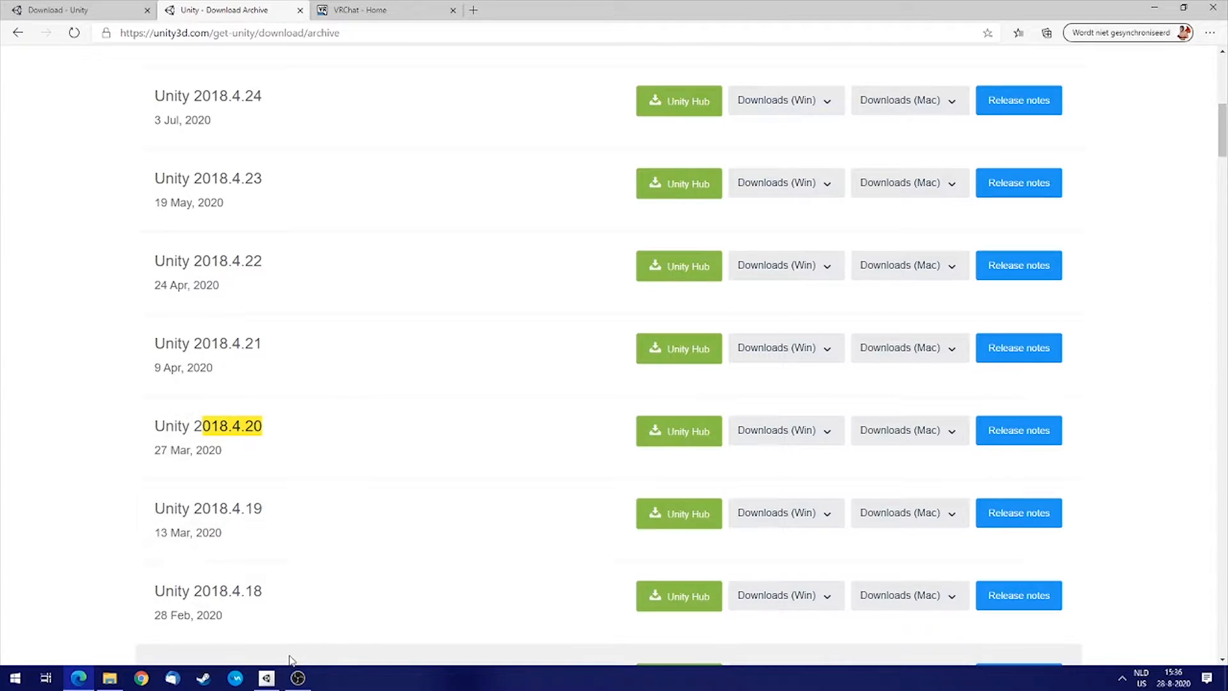
Switch to Unity Hub and check the installed Unity versions before returning to the projects list.
left_click(266, 678)
left_click_drag(677, 181, 498, 84)
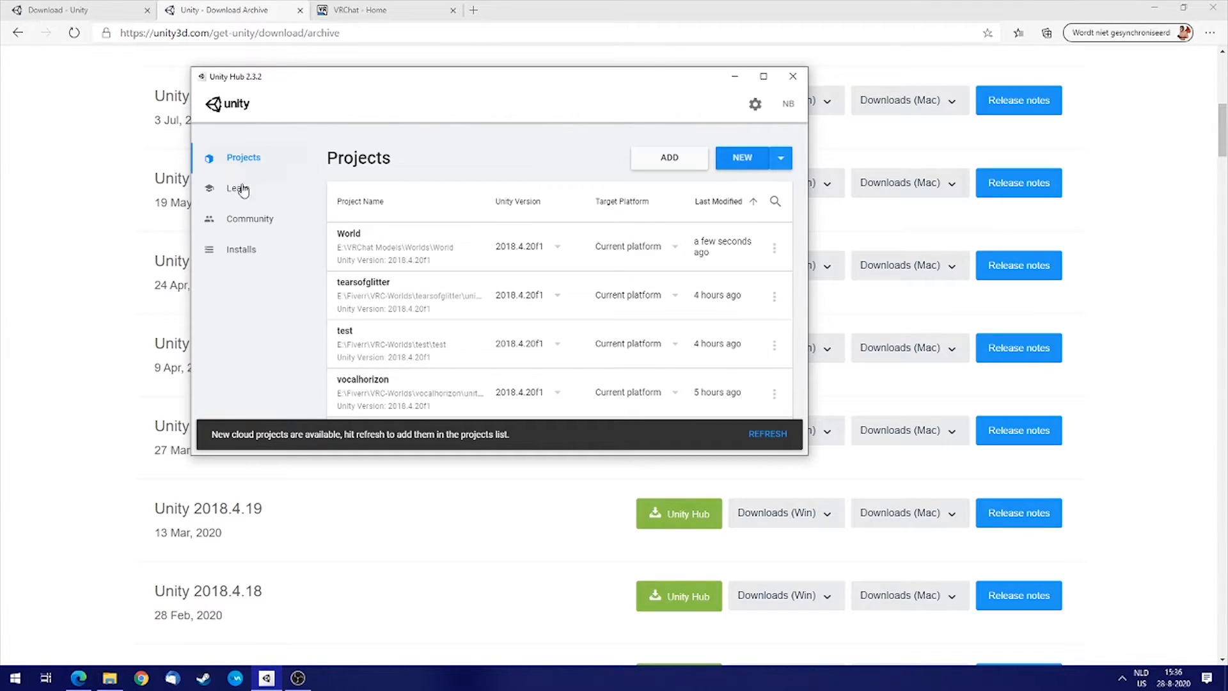
left_click(241, 251)
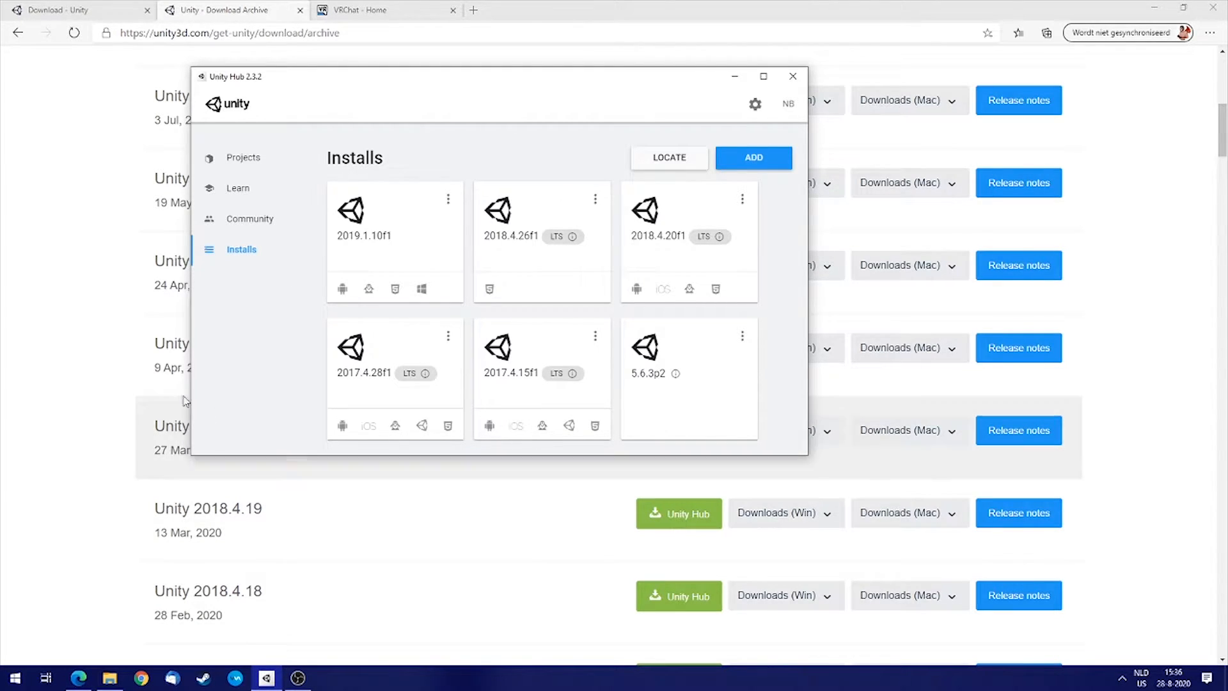
left_click(242, 159)
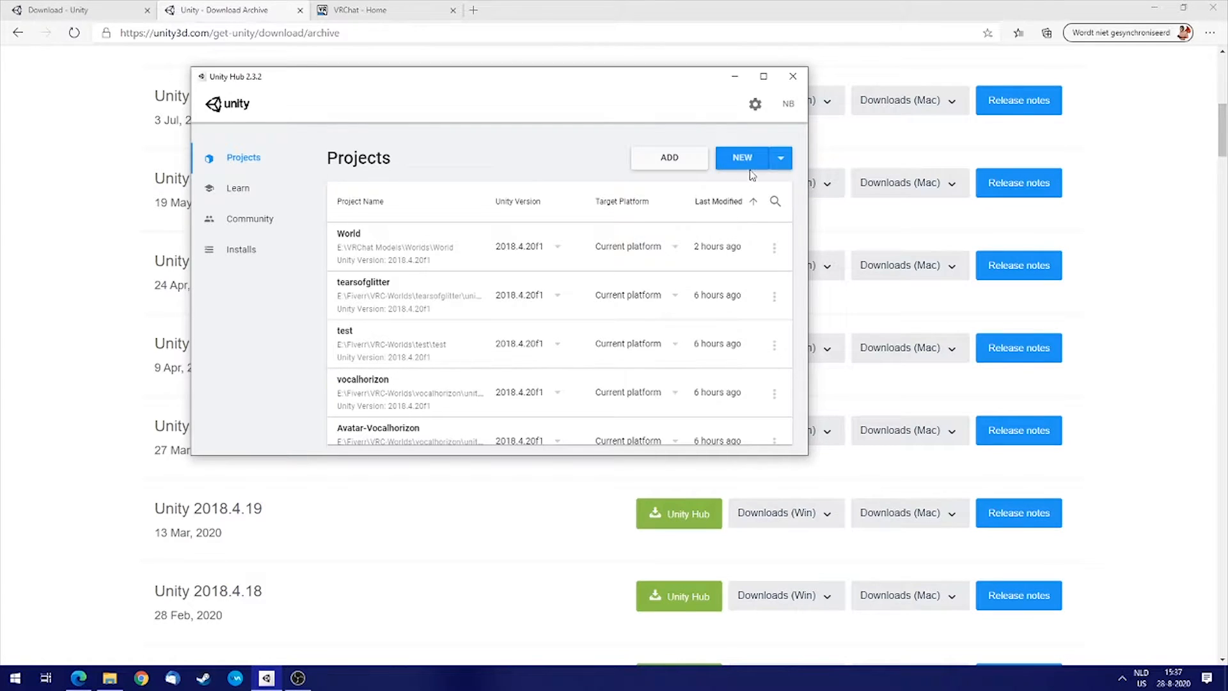
Create a new 3D project named My amazing home with Unity 2018.4.20f1.
left_click(743, 161)
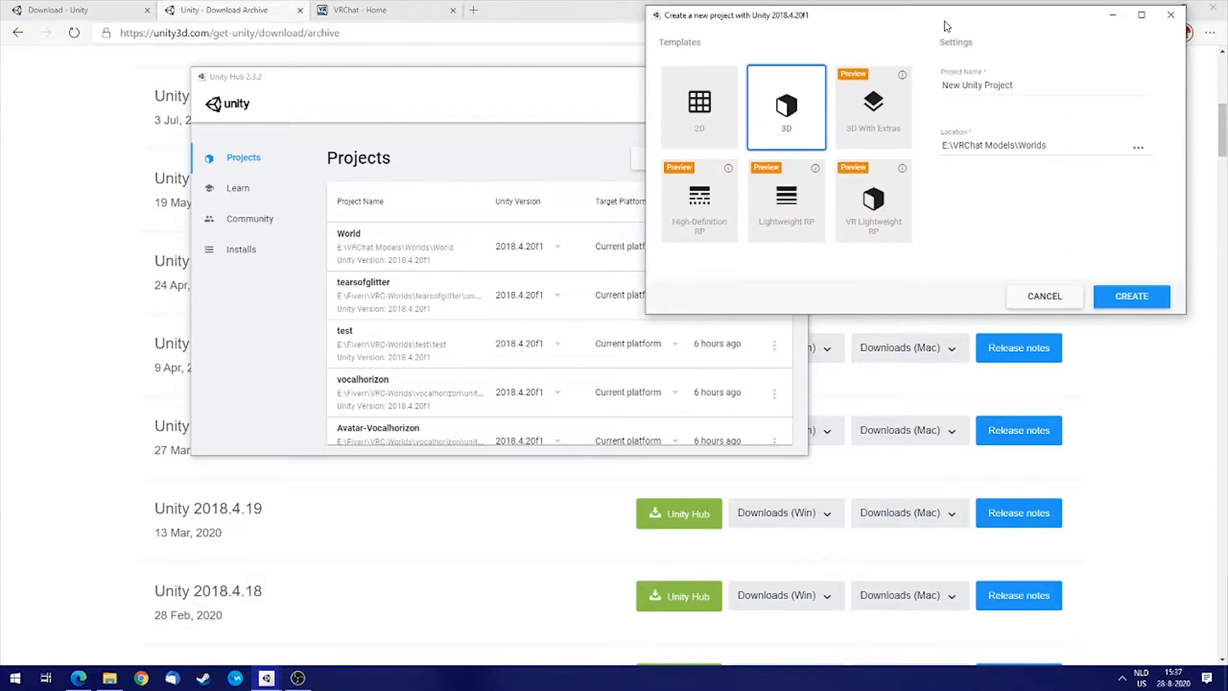
triple_click(612, 152)
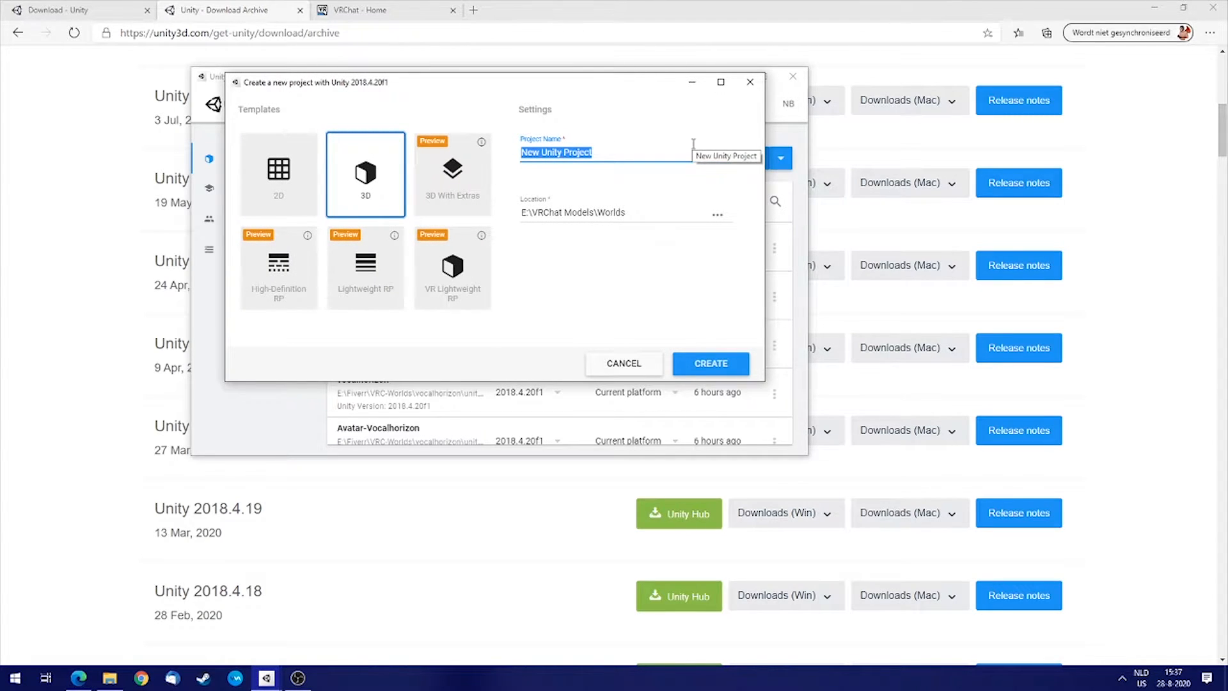
type("My amazing home")
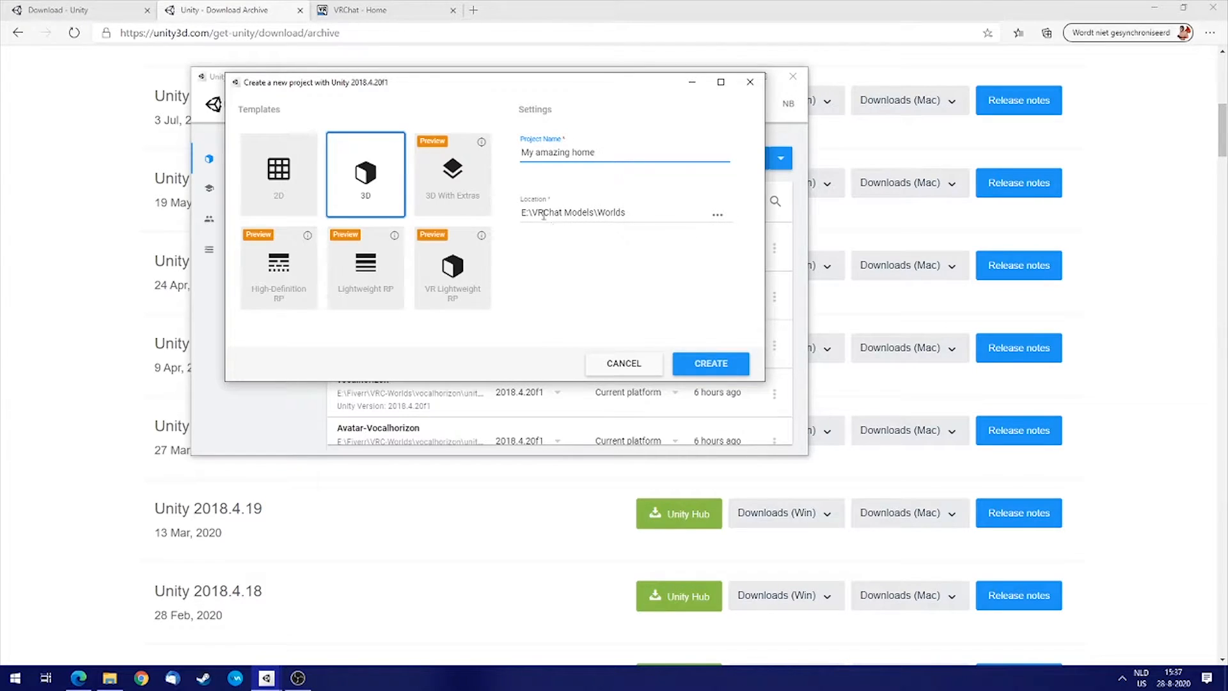
left_click(706, 365)
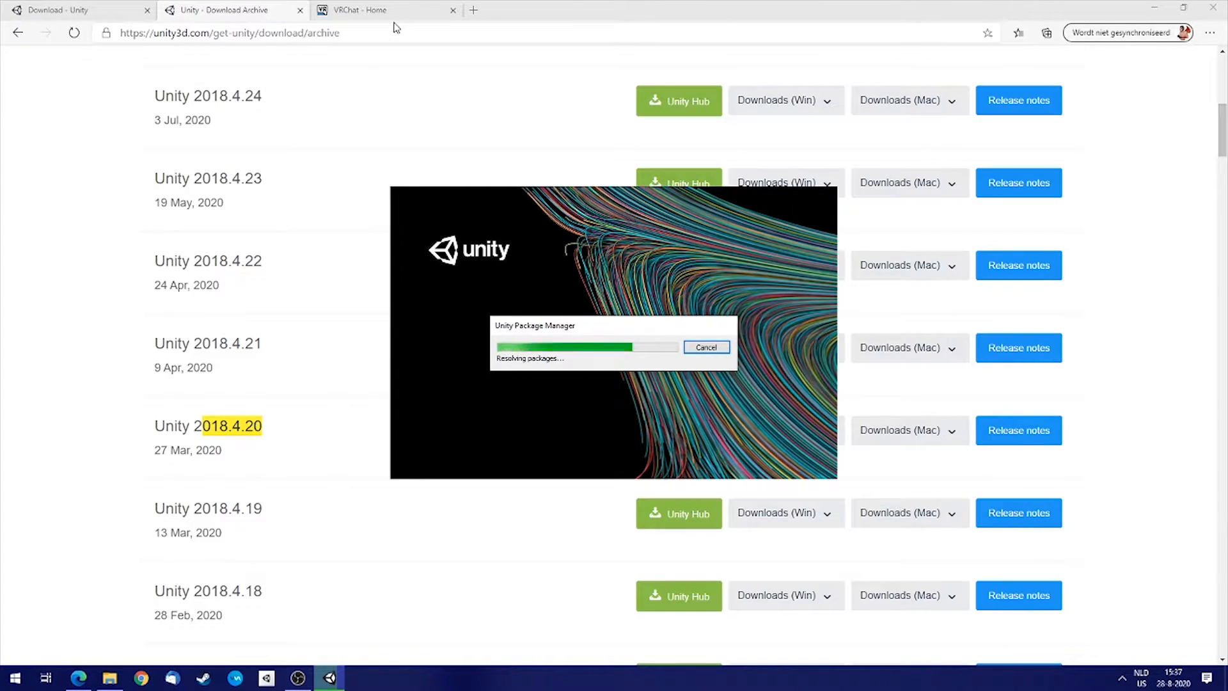
Open the VRChat download page and compare the VRChat SDK2 and SDK3 sections.
left_click(370, 13)
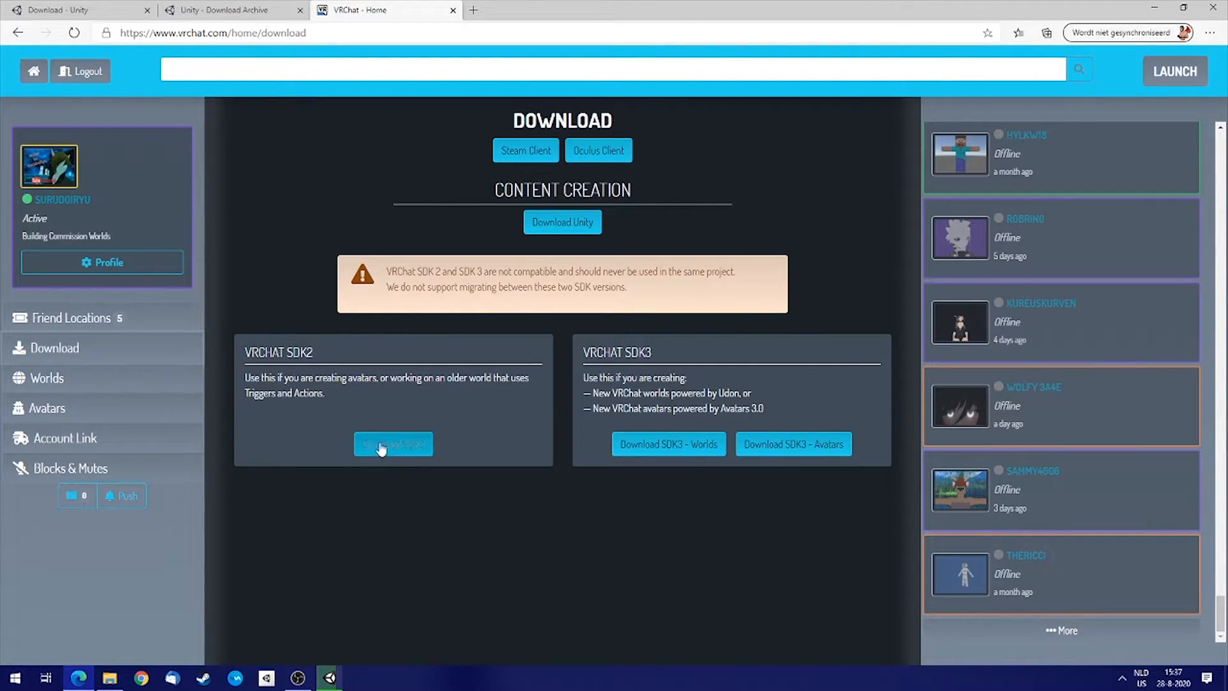
left_click_drag(313, 352, 251, 352)
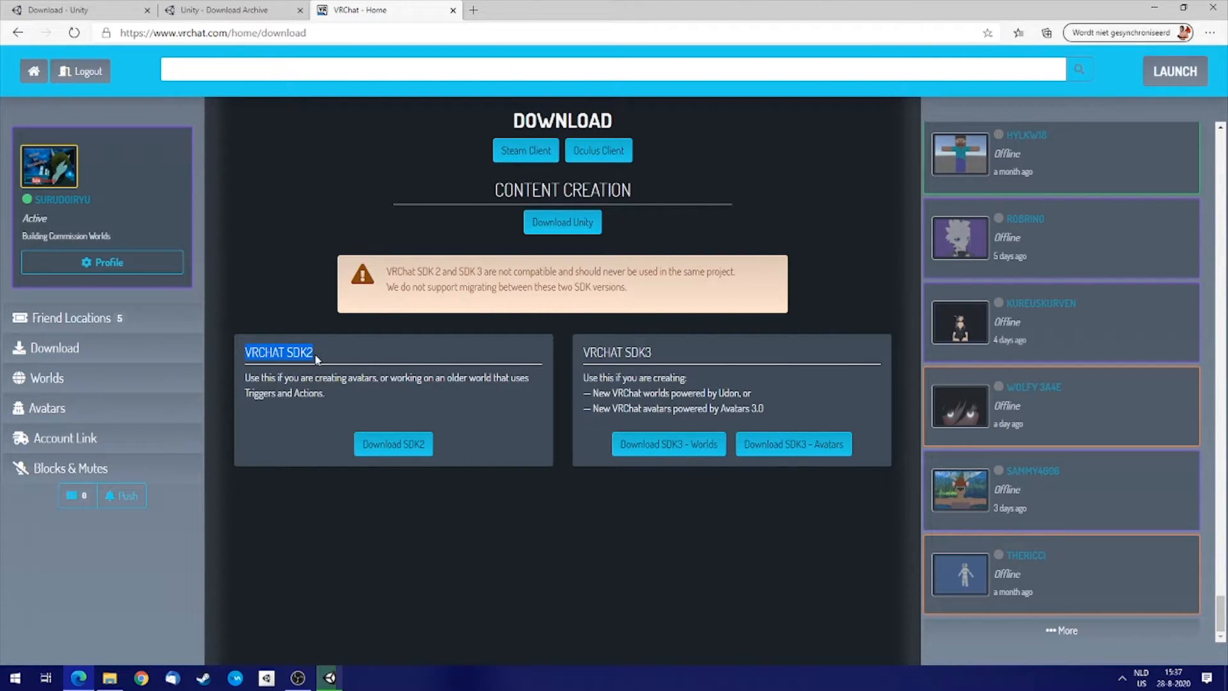
left_click_drag(662, 353, 585, 347)
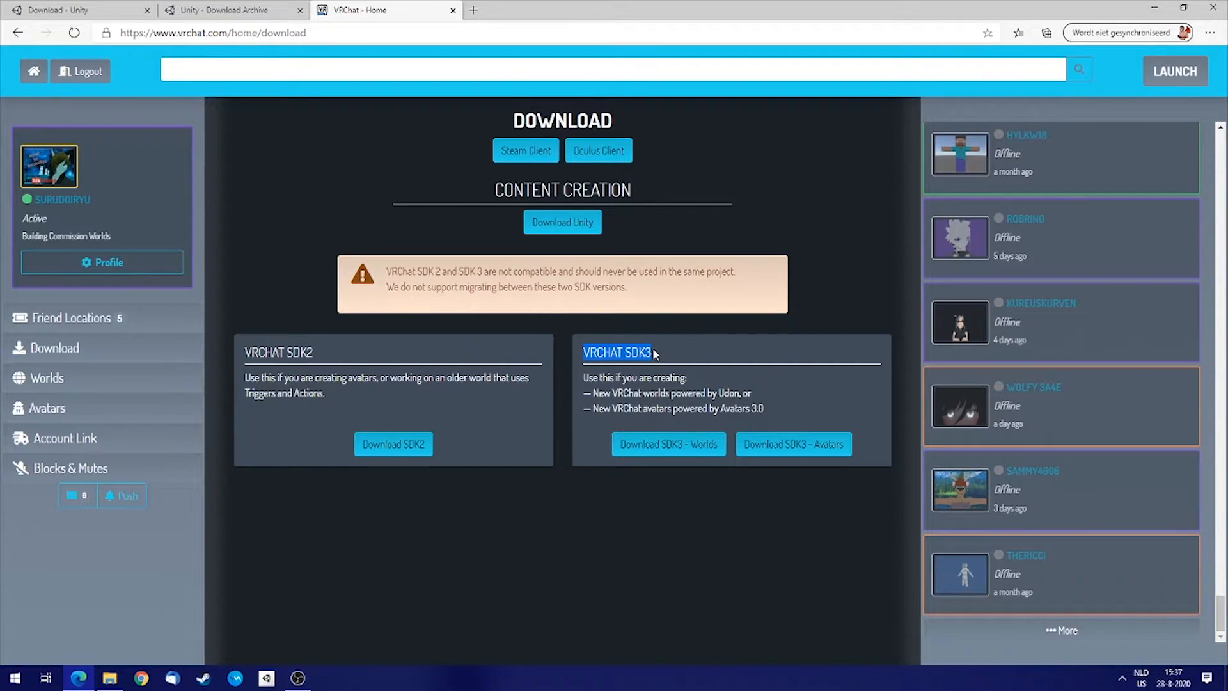
left_click_drag(669, 354, 625, 353)
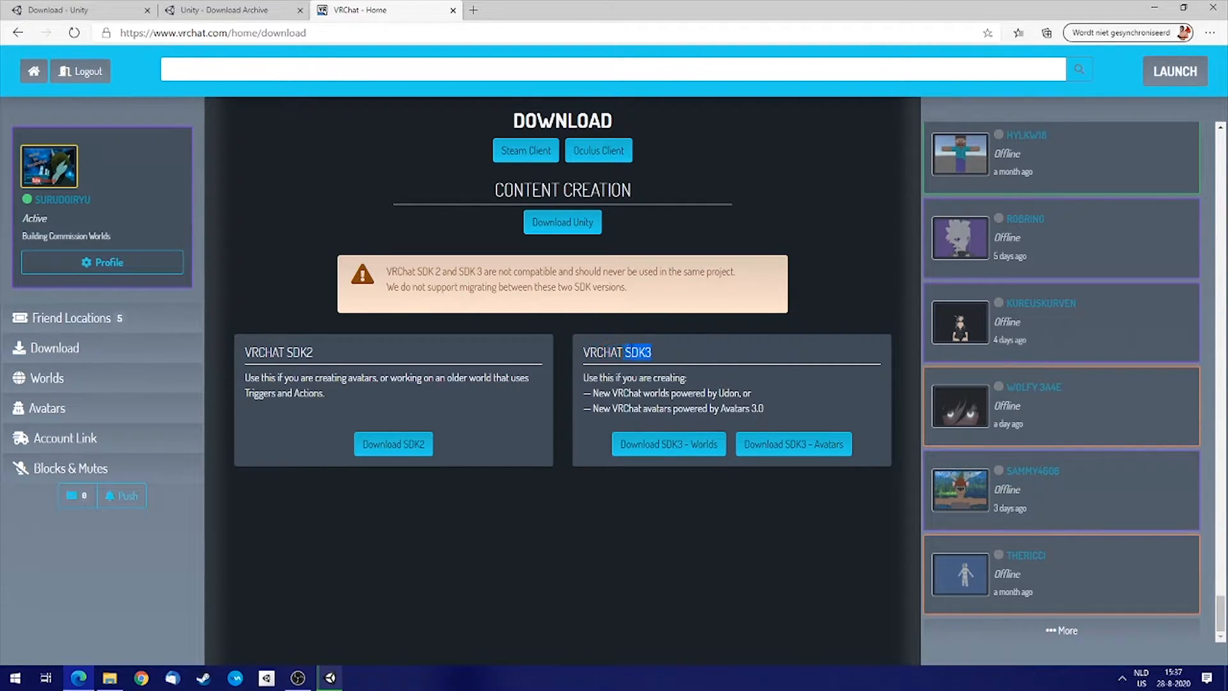
left_click(730, 392)
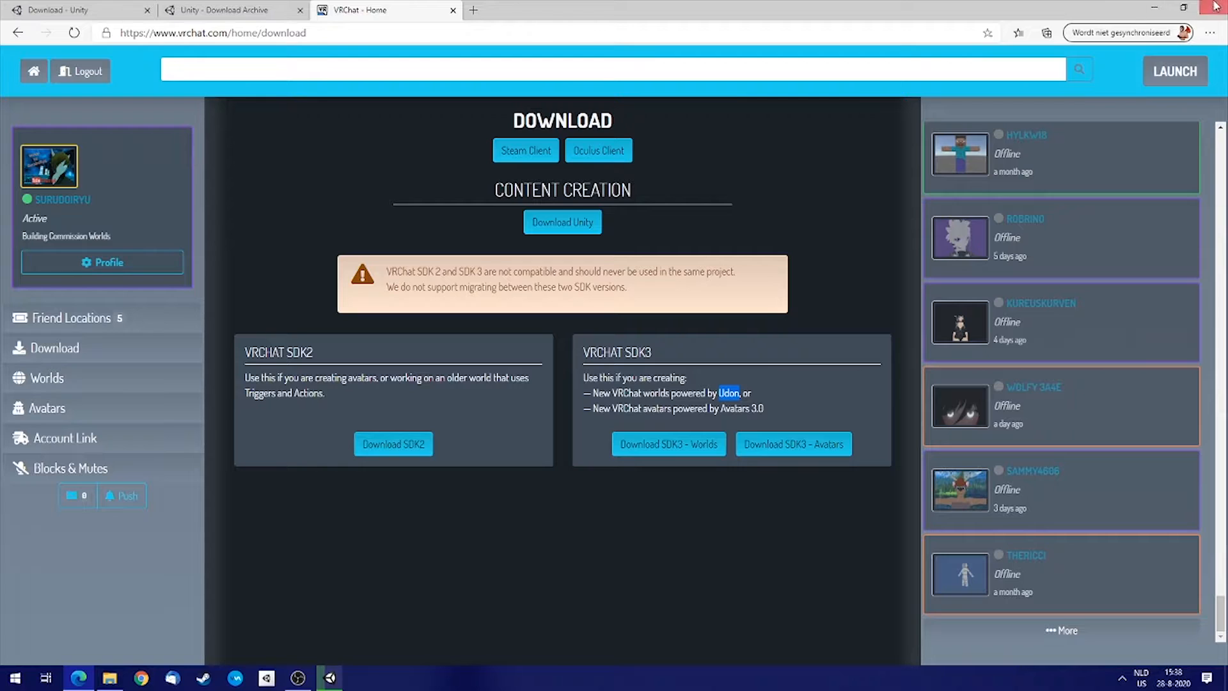
Check the downloaded VRChat SDK package on the desktop and restore the browser.
left_click(1183, 8)
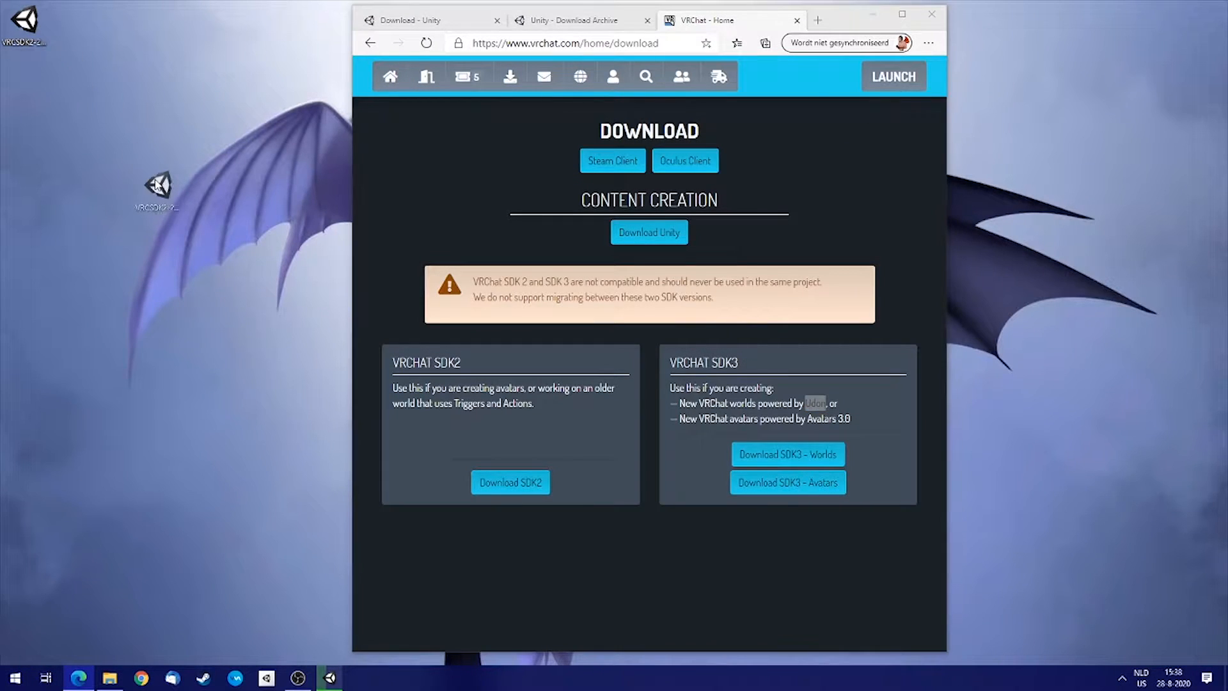
left_click(49, 45)
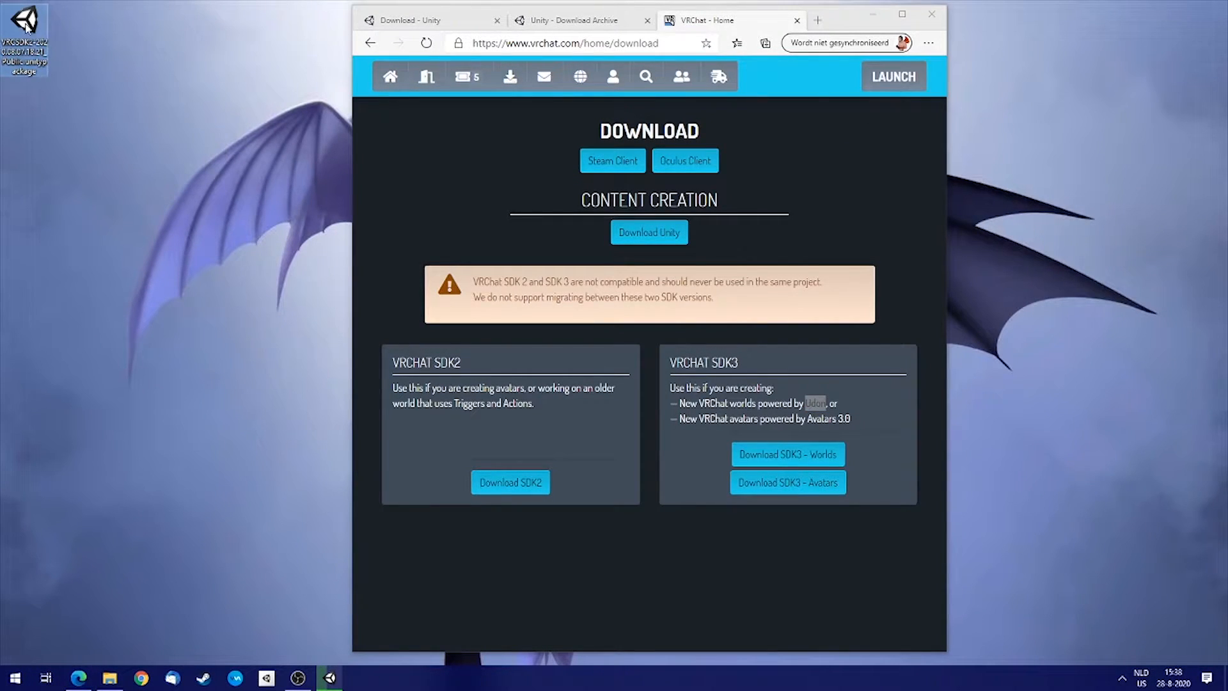
left_click(902, 14)
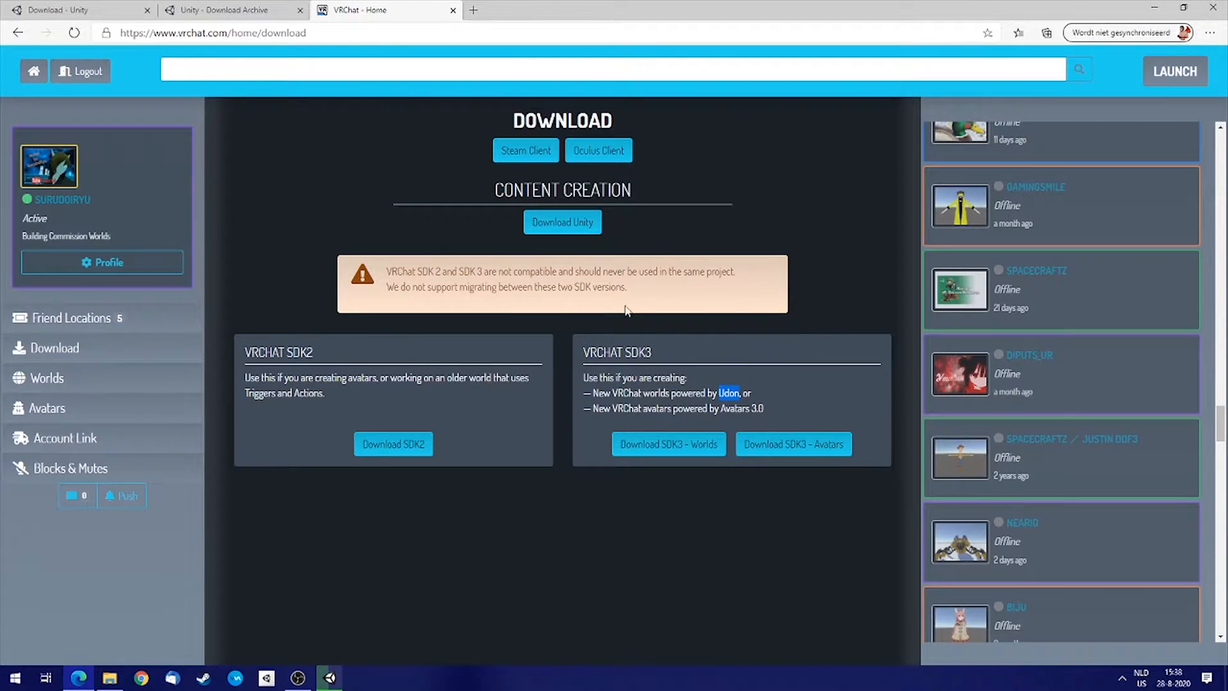
Switch to the new Unity editor project and reposition its window.
left_click(331, 679)
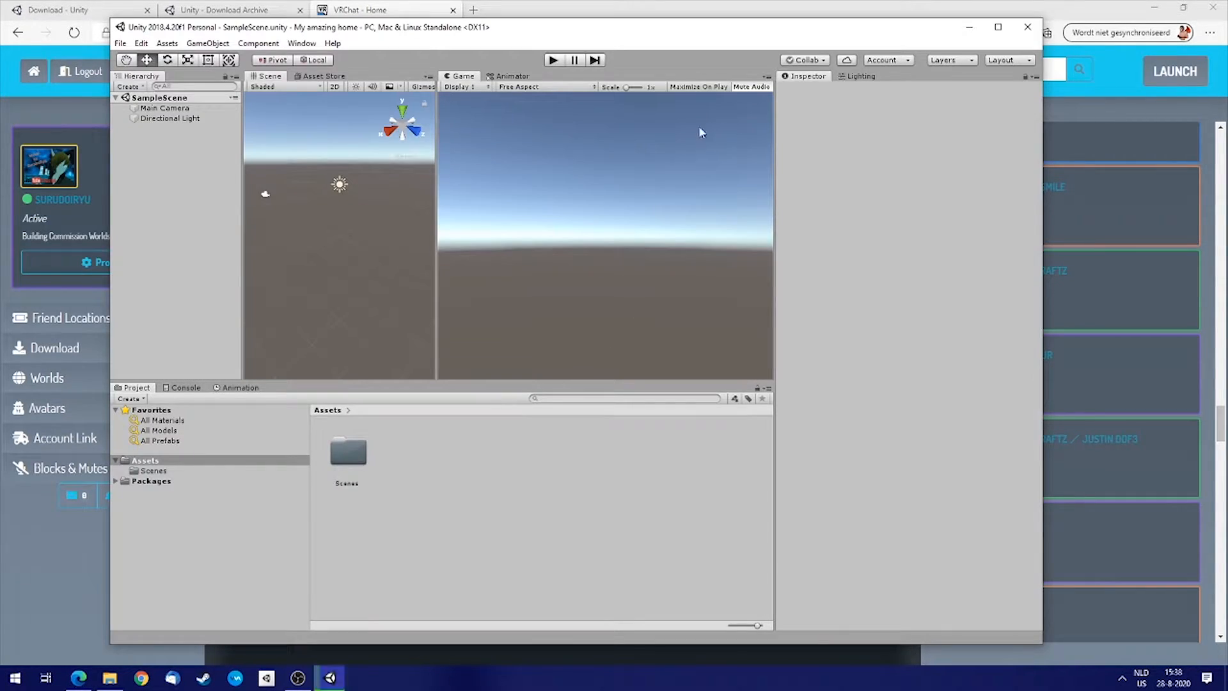
left_click_drag(553, 28, 650, 36)
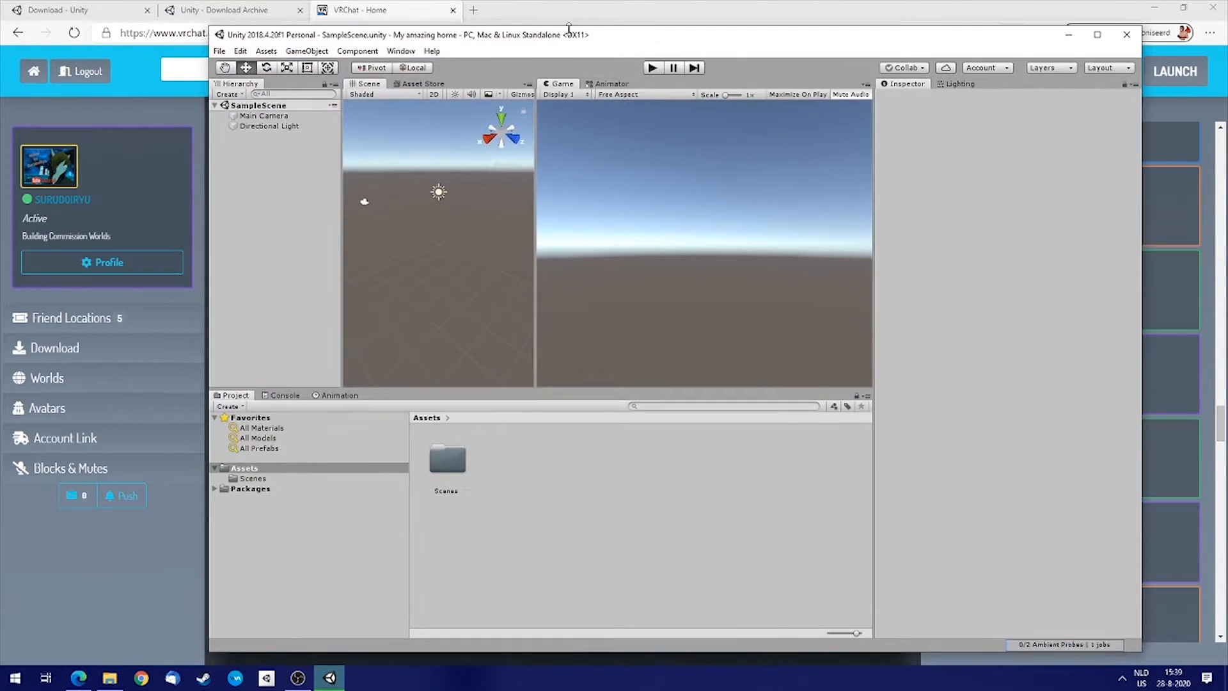
left_click_drag(850, 33, 874, 26)
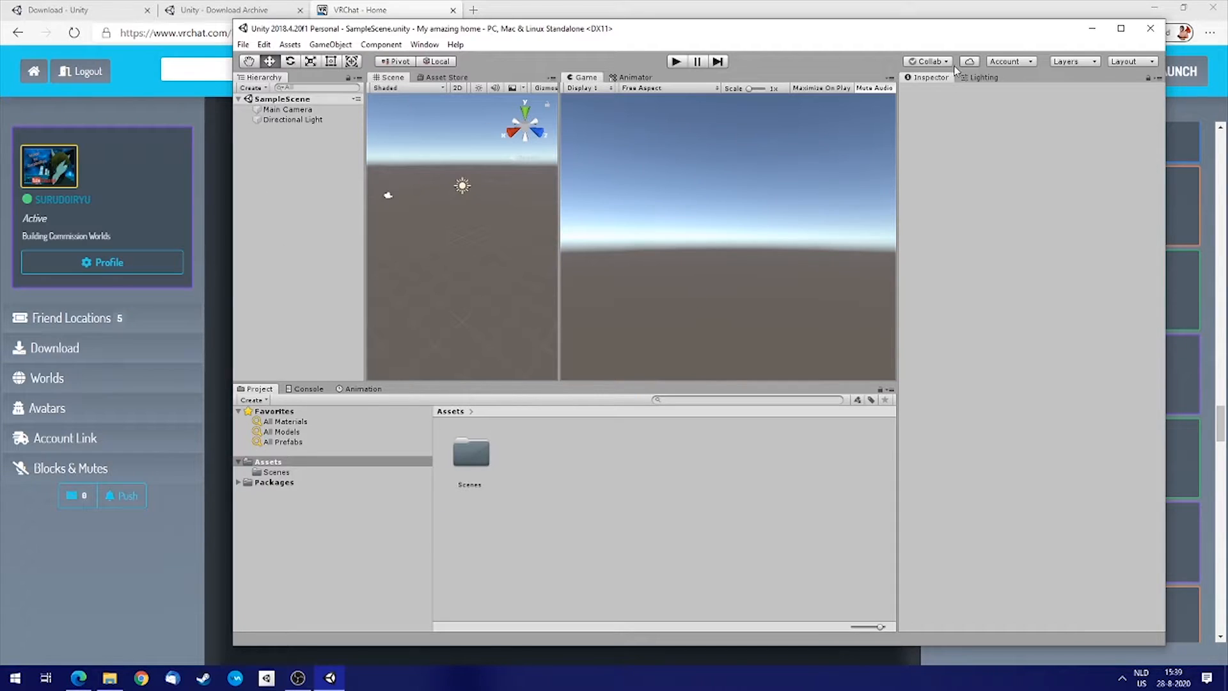
Open the Scenes folder and widen the Scene view panel in the editor.
left_click(272, 472)
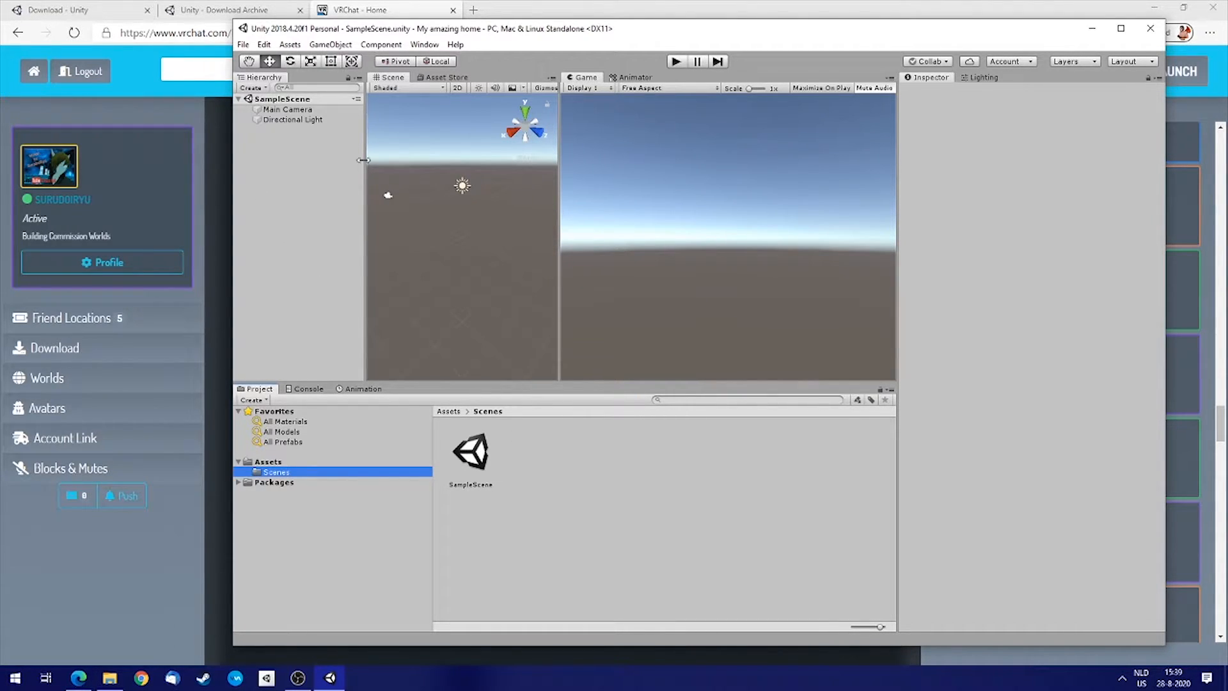
left_click_drag(559, 240, 645, 236)
right_click_drag(524, 228, 486, 206)
Return to the Assets folder and switch back to the VRChat download page.
left_click(267, 463)
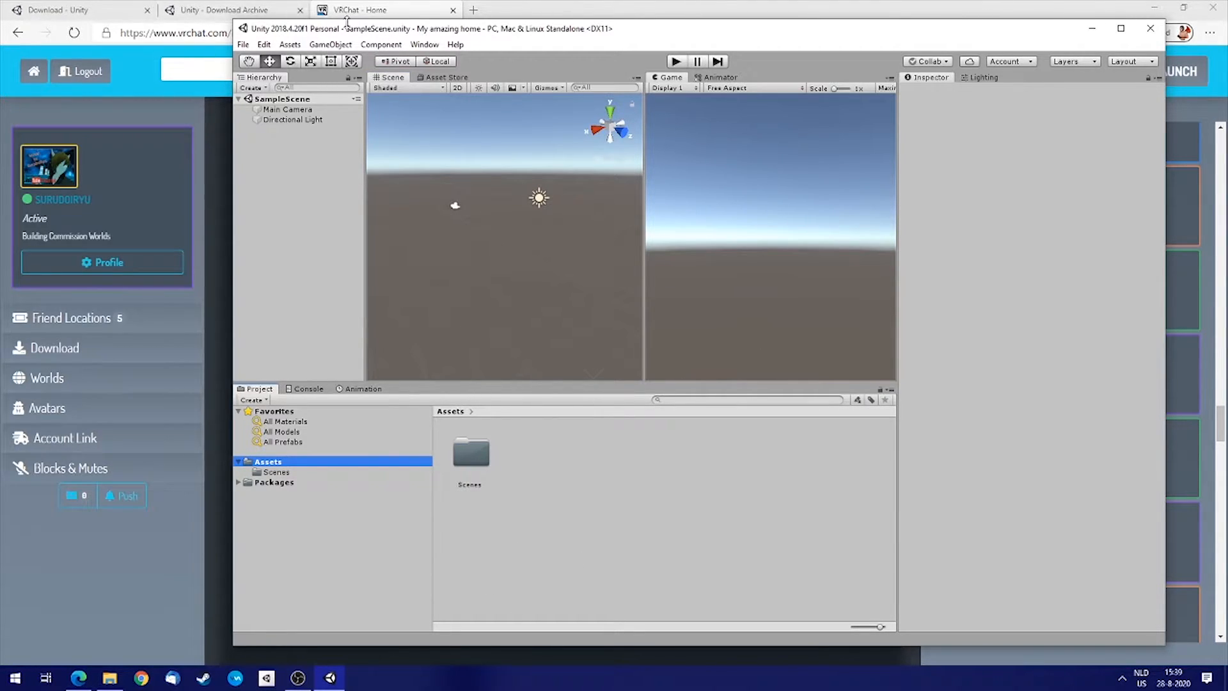
left_click_drag(873, 30, 884, 39)
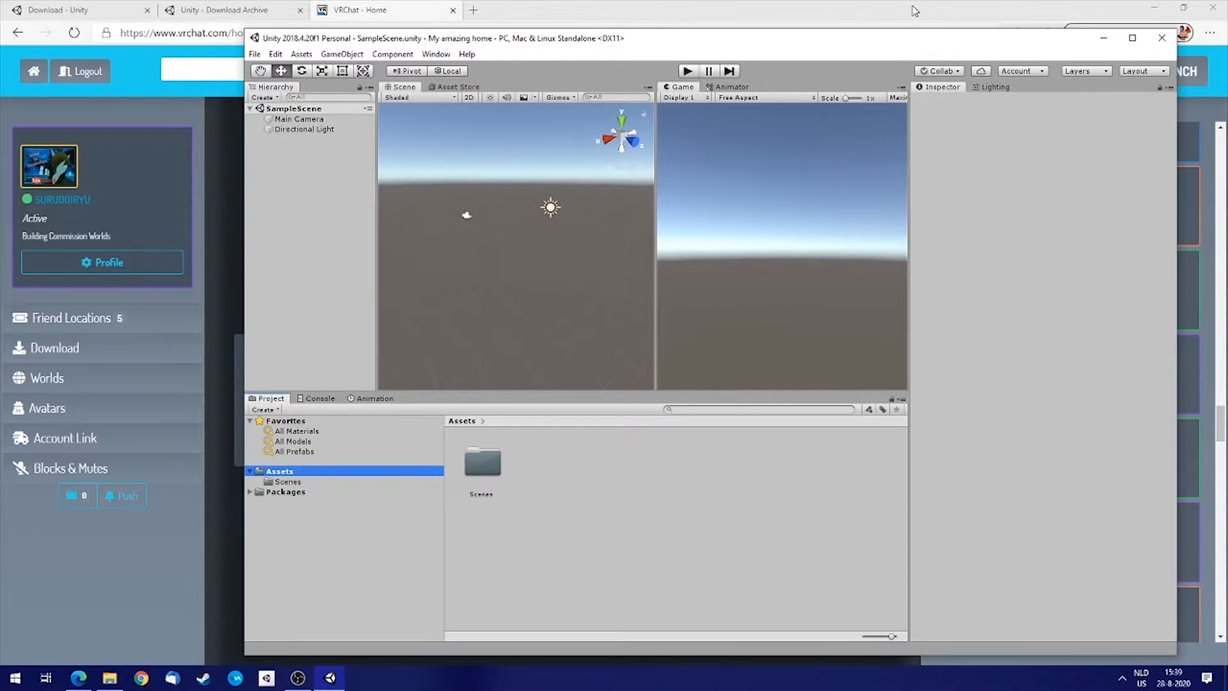
left_click(903, 13)
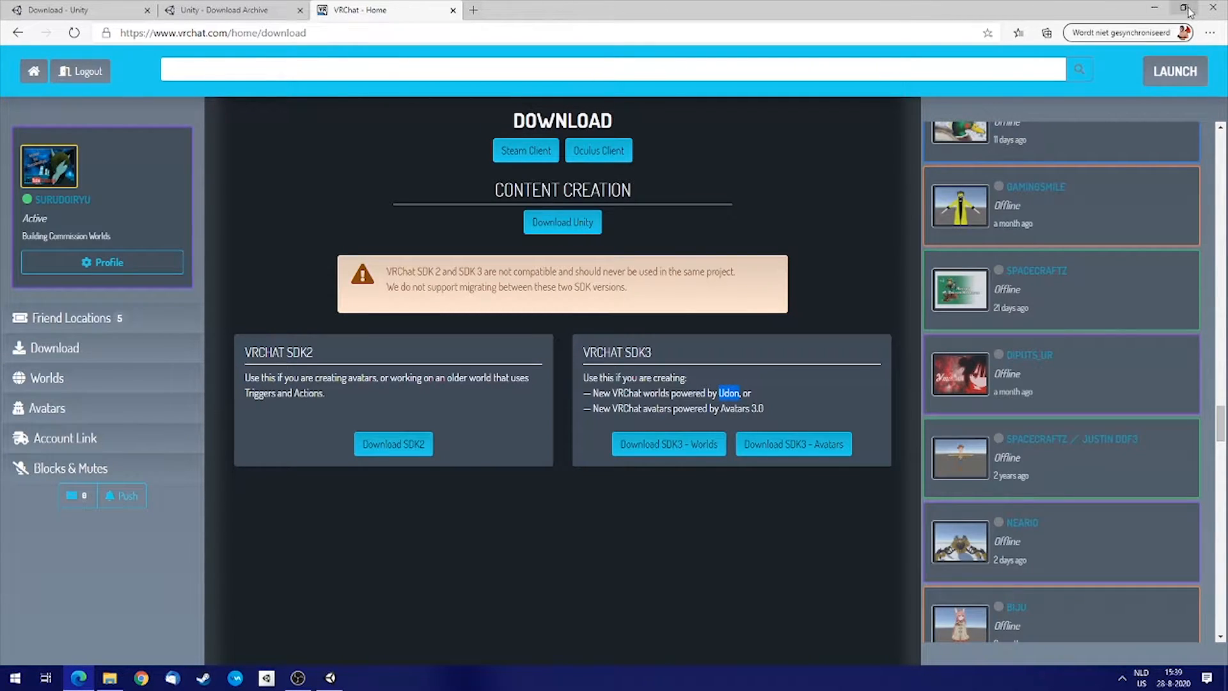
Import the downloaded VRCSDK2 package from the desktop into the project with all its items.
left_click(1154, 7)
left_click_drag(605, 39, 634, 20)
left_click(26, 26)
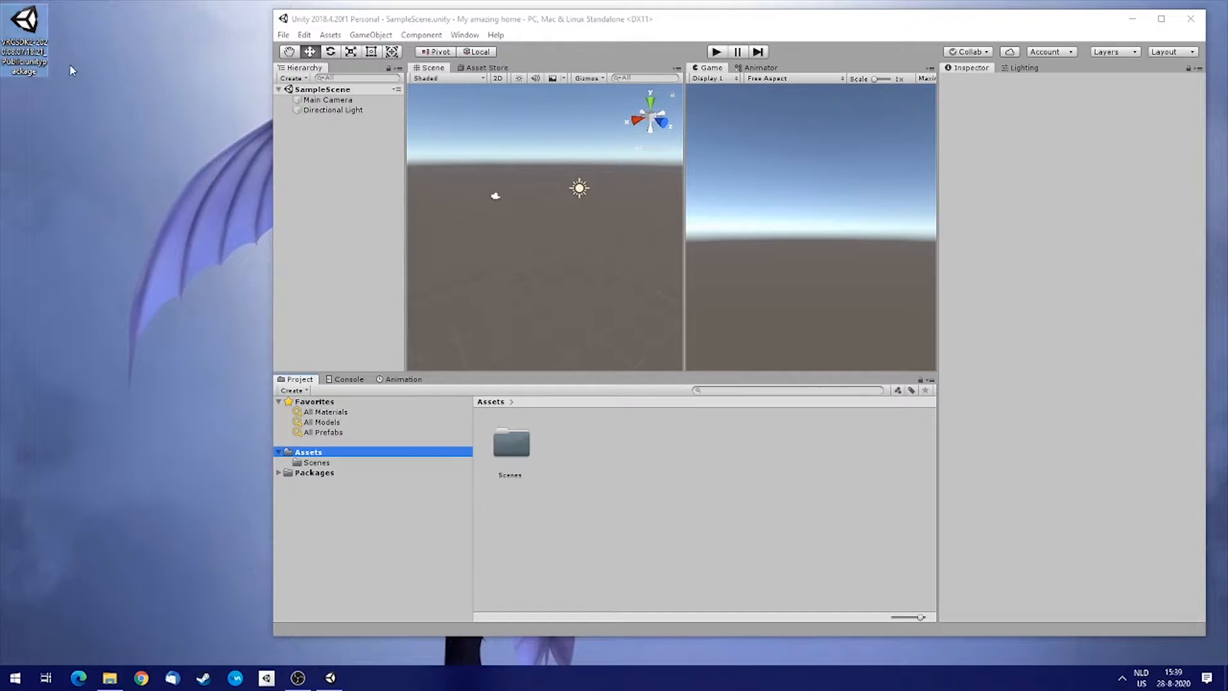
double_click(26, 21)
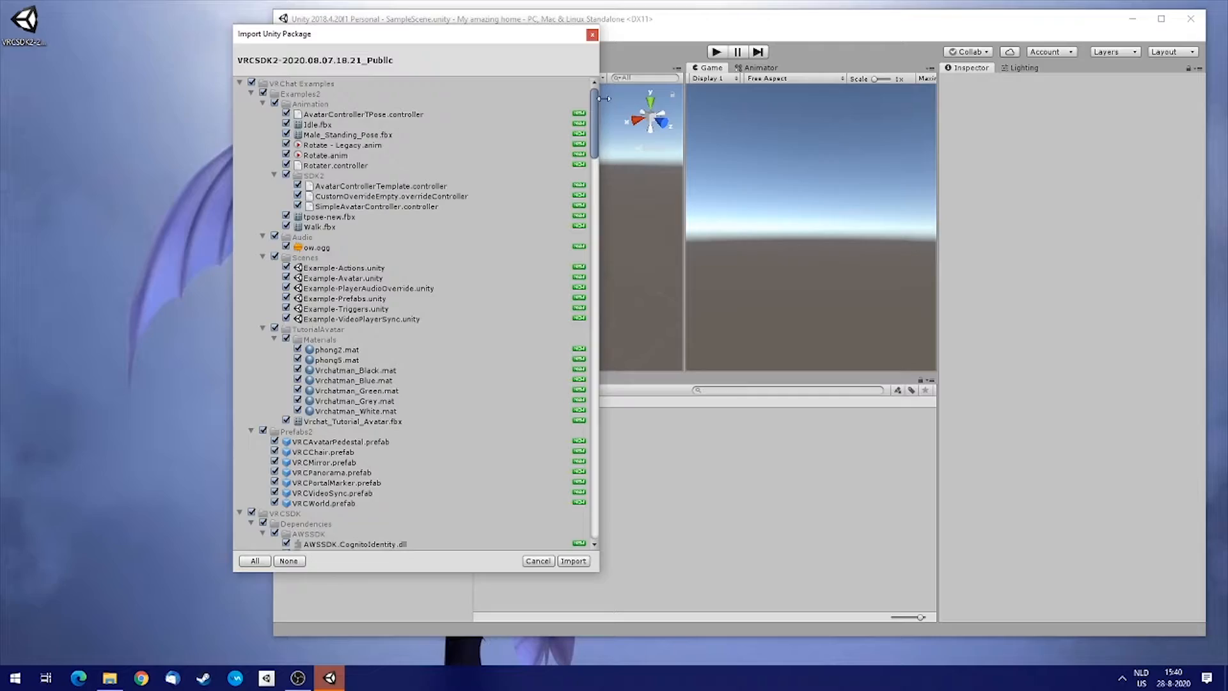
left_click_drag(595, 102, 539, 83)
left_click(572, 562)
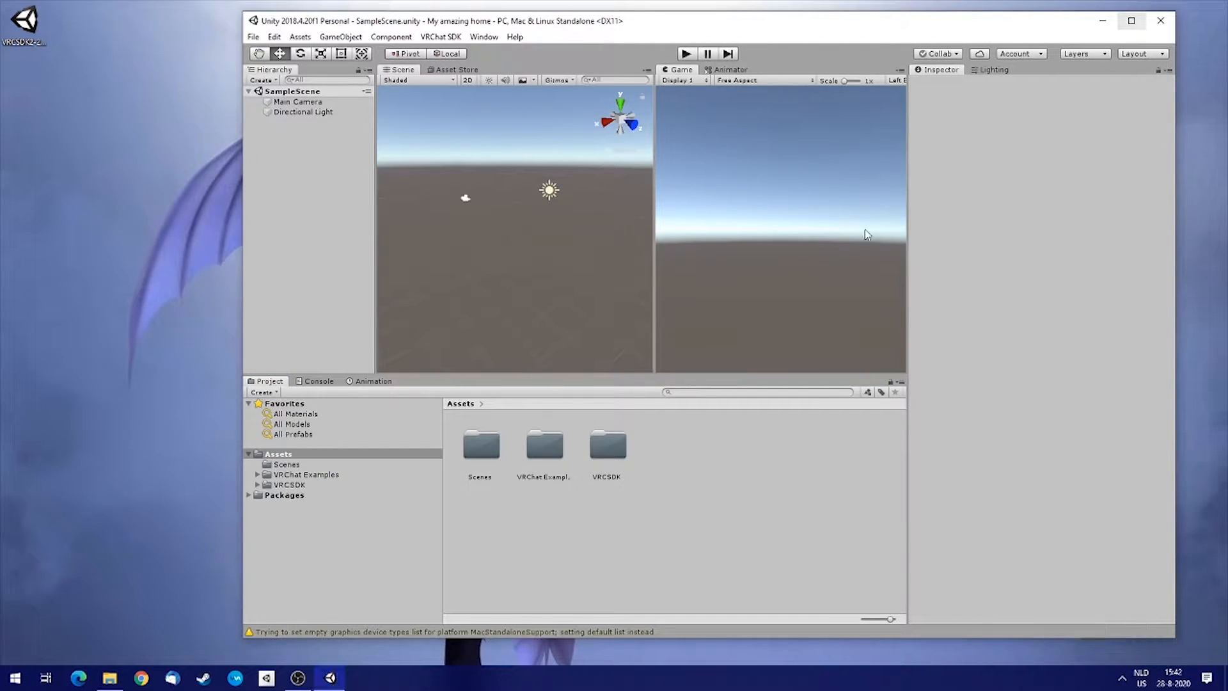
Browse the Scenes, VRChat Examples and VRCSDK folders in the project assets.
left_click(279, 465)
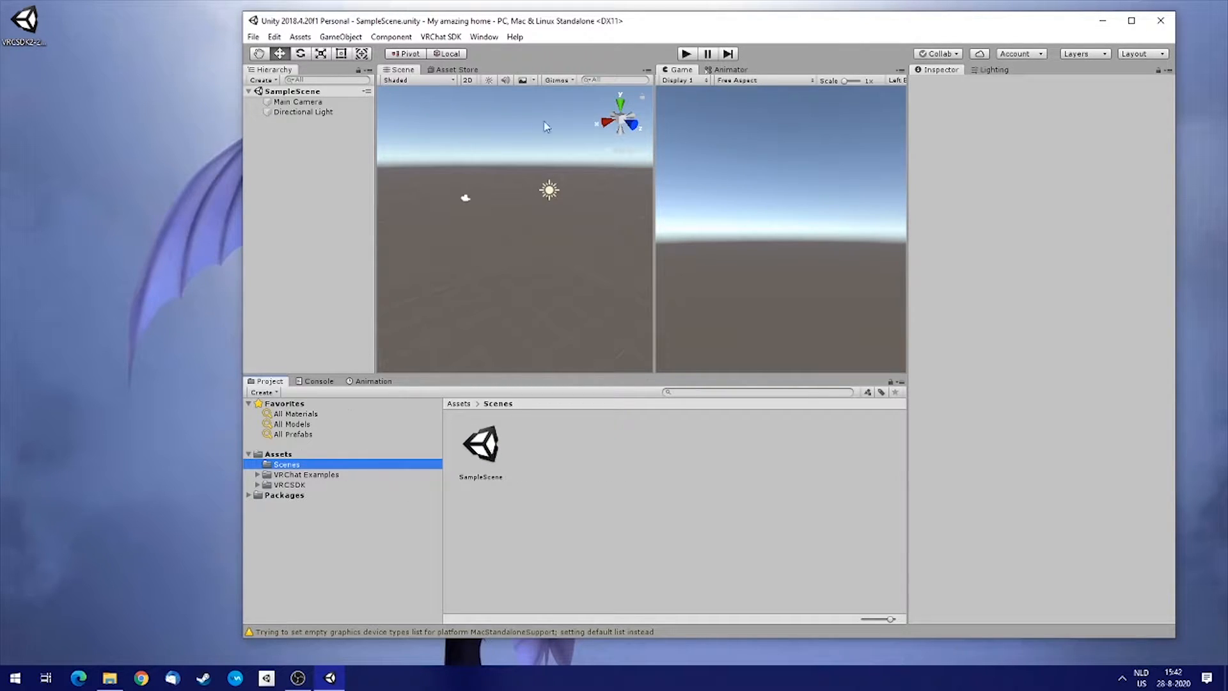
left_click(305, 475)
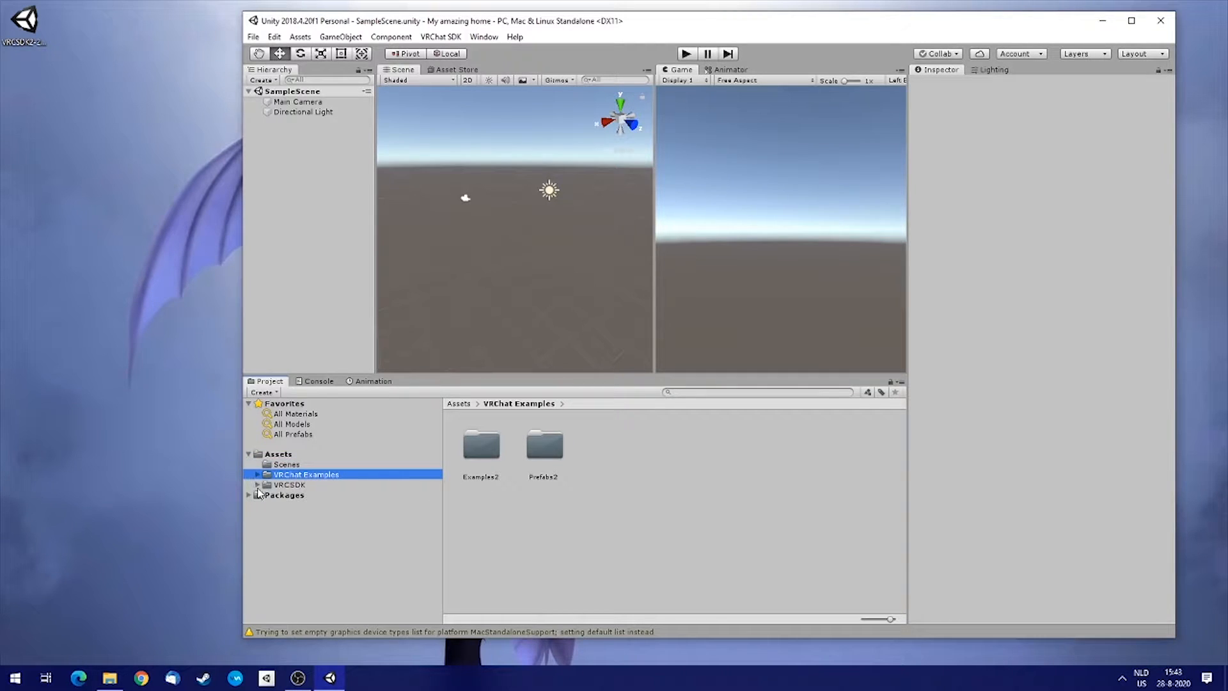
left_click(286, 485)
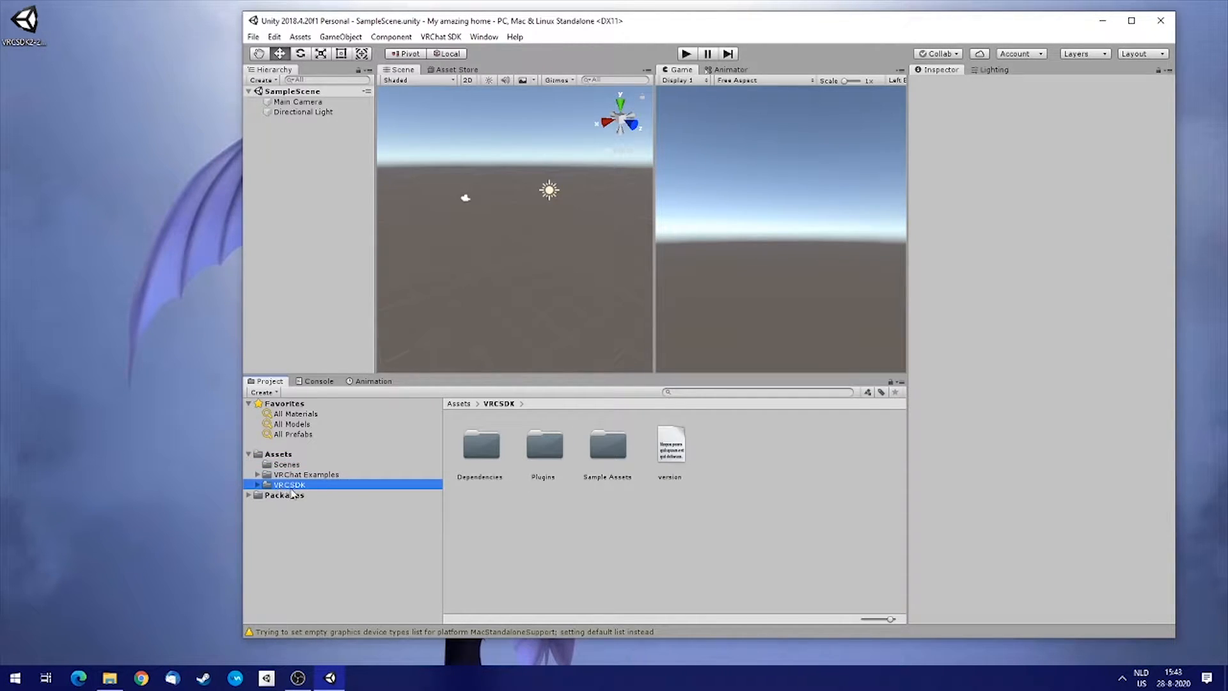
Maximize the editor window and resize the Hierarchy, Scene, Game and Project panels.
left_click(1132, 20)
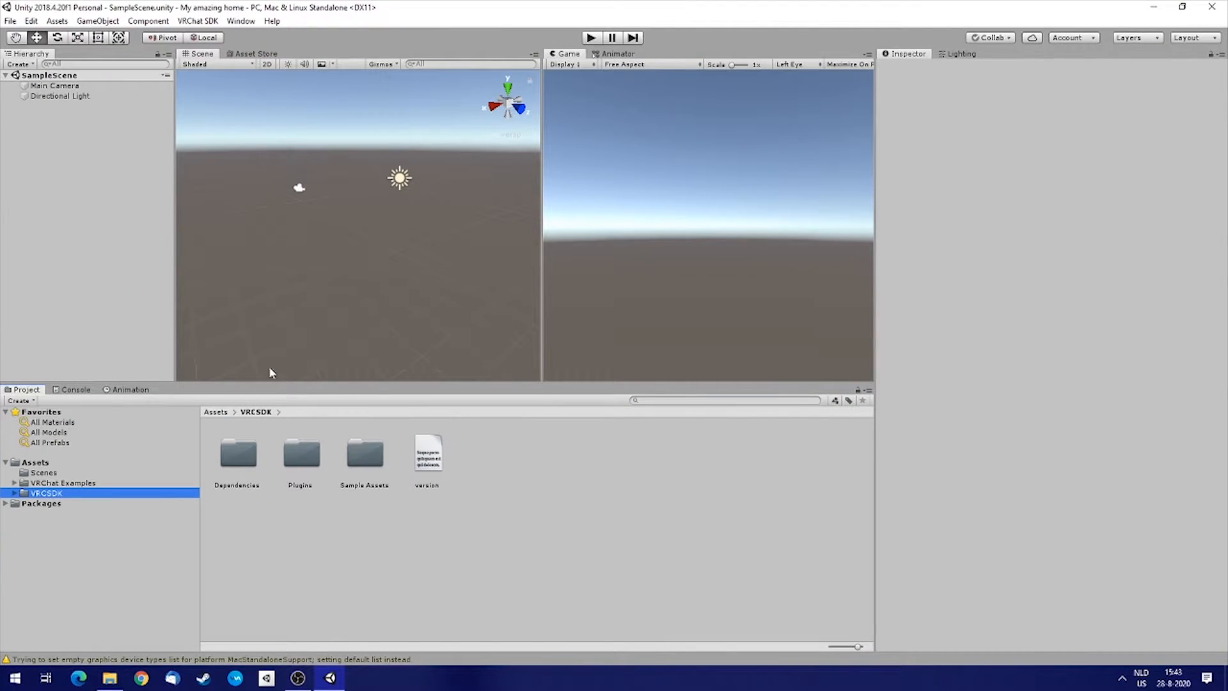
left_click_drag(450, 379, 459, 467)
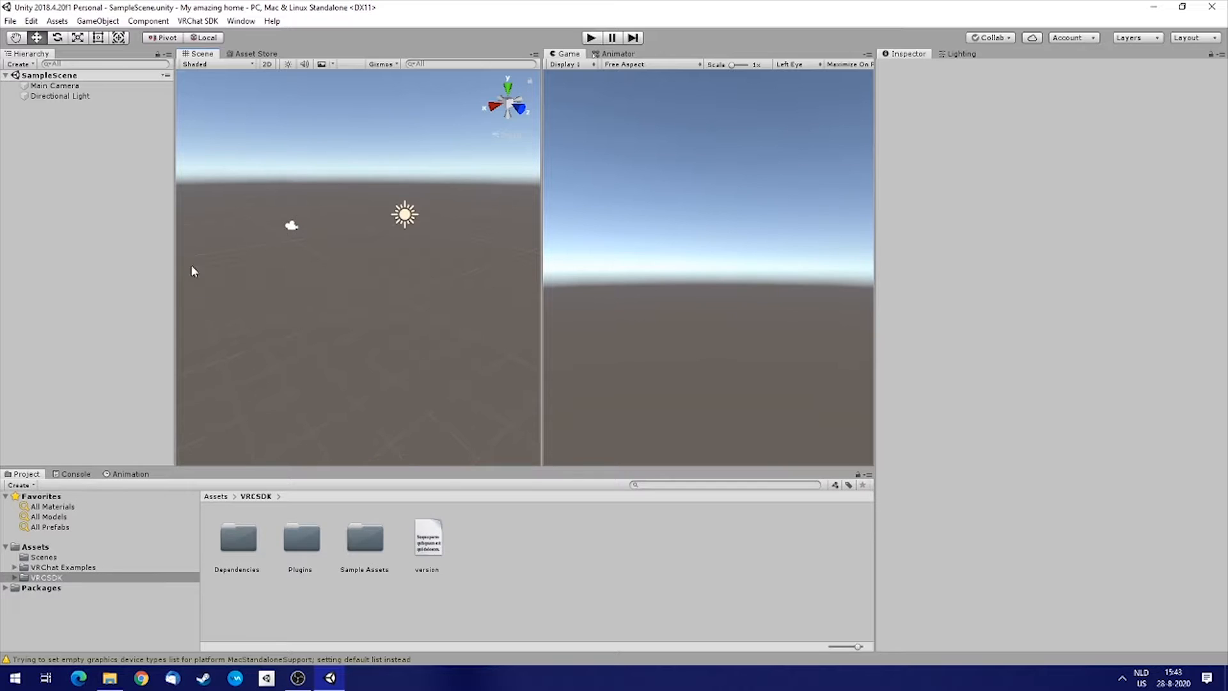
left_click_drag(176, 256, 143, 265)
left_click_drag(871, 238, 1019, 234)
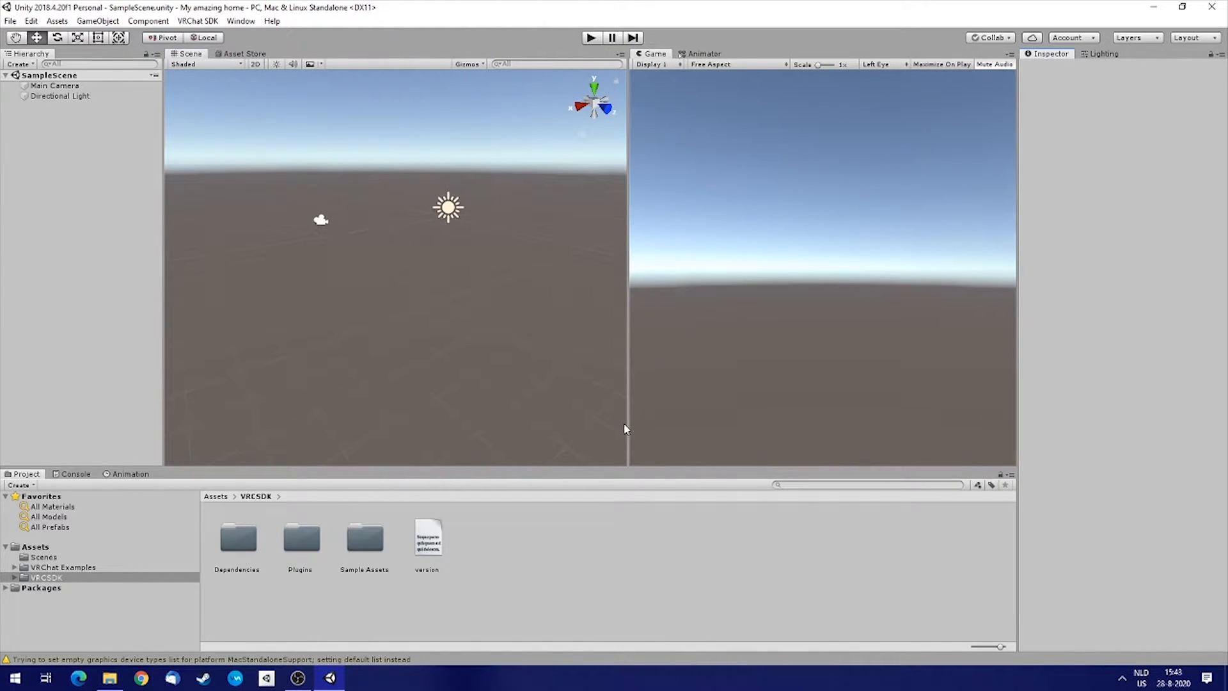
left_click_drag(627, 422, 653, 419)
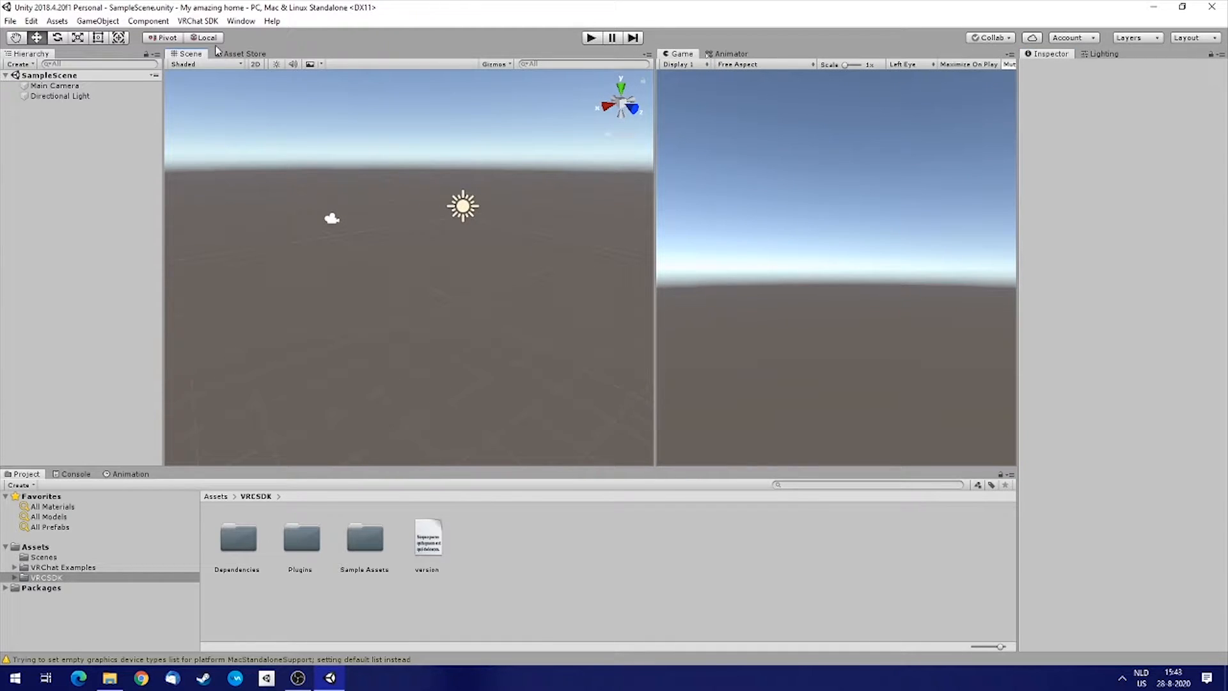
Open the VRChat SDK control panel and sign in to the VRChat account.
left_click(194, 22)
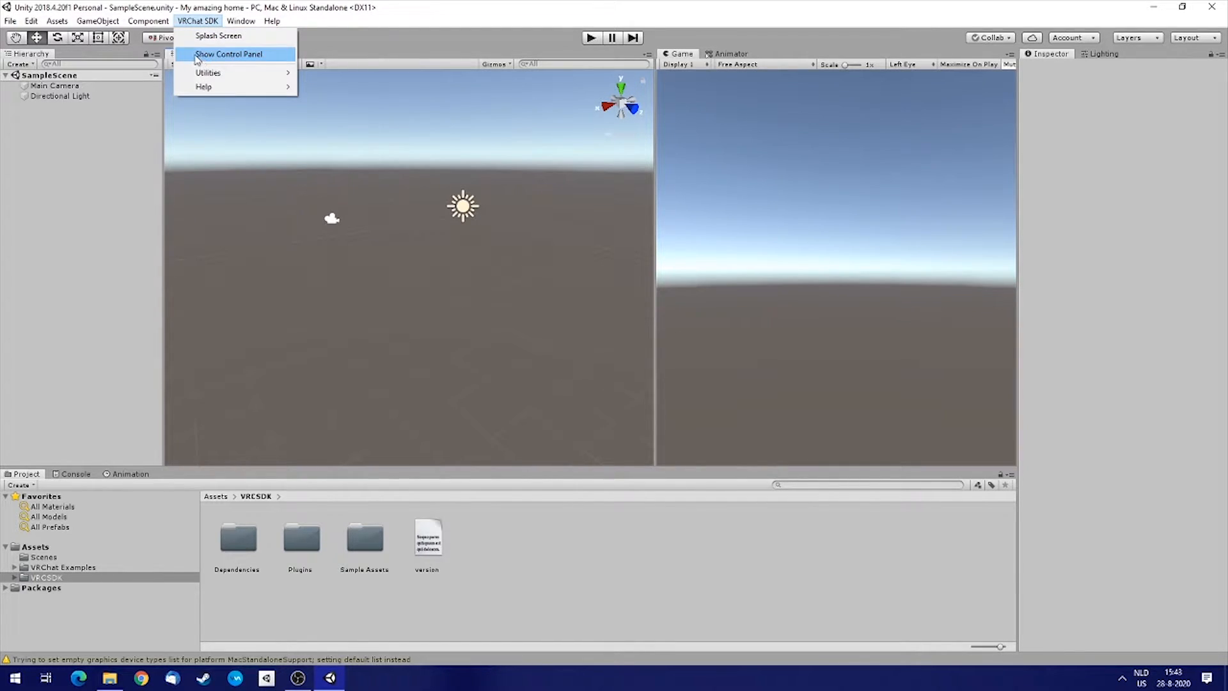
left_click(254, 56)
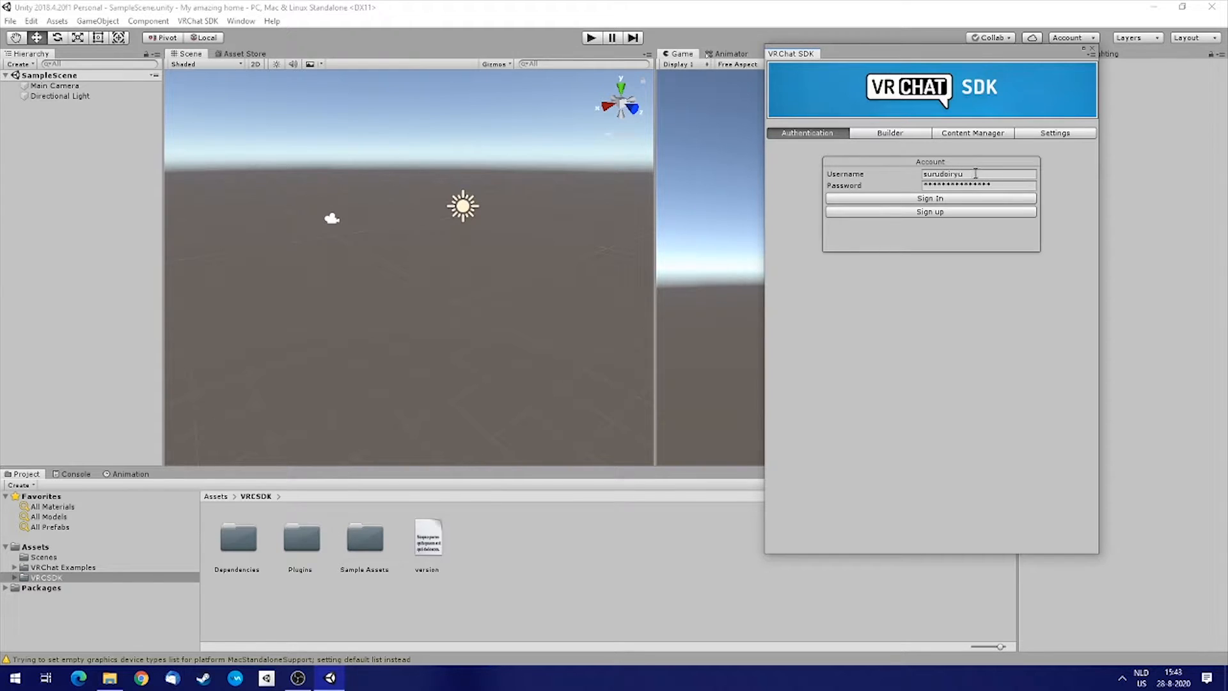
left_click(929, 199)
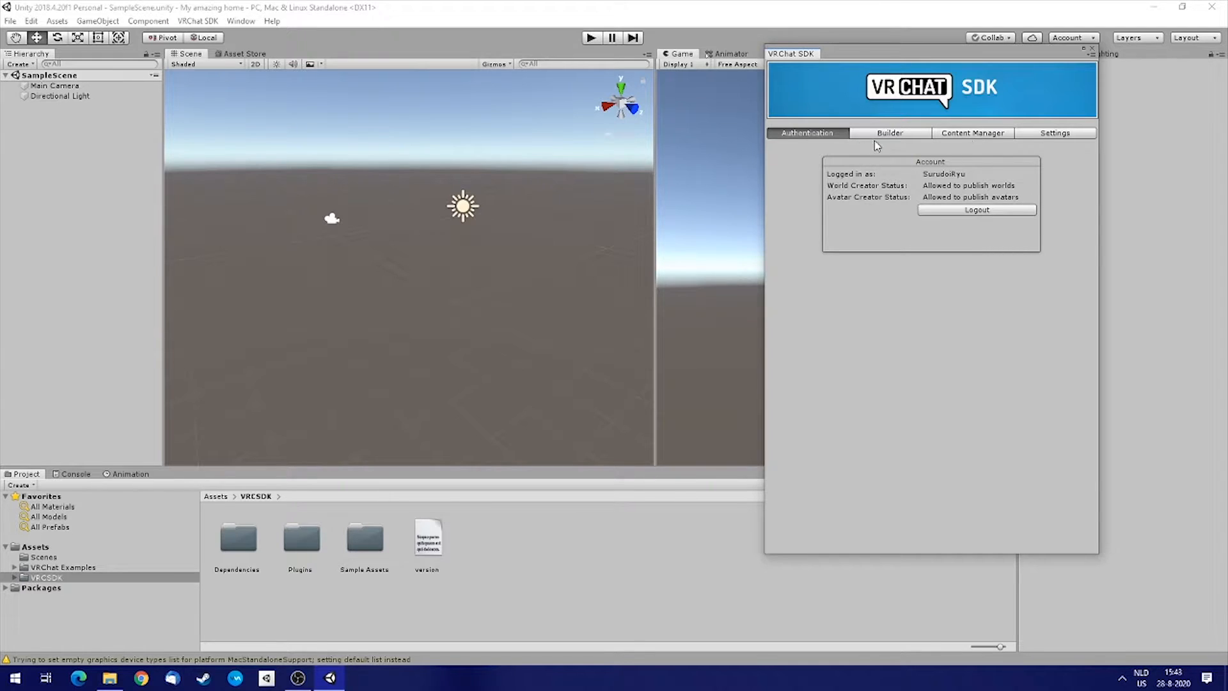
Dock the VRChat SDK panel as a tab beside the Game and Animator tabs.
mouse_move(783, 54)
left_mouse_down()
mouse_move(717, 55)
mouse_move(762, 55)
mouse_move(709, 66)
mouse_move(764, 59)
left_mouse_up()
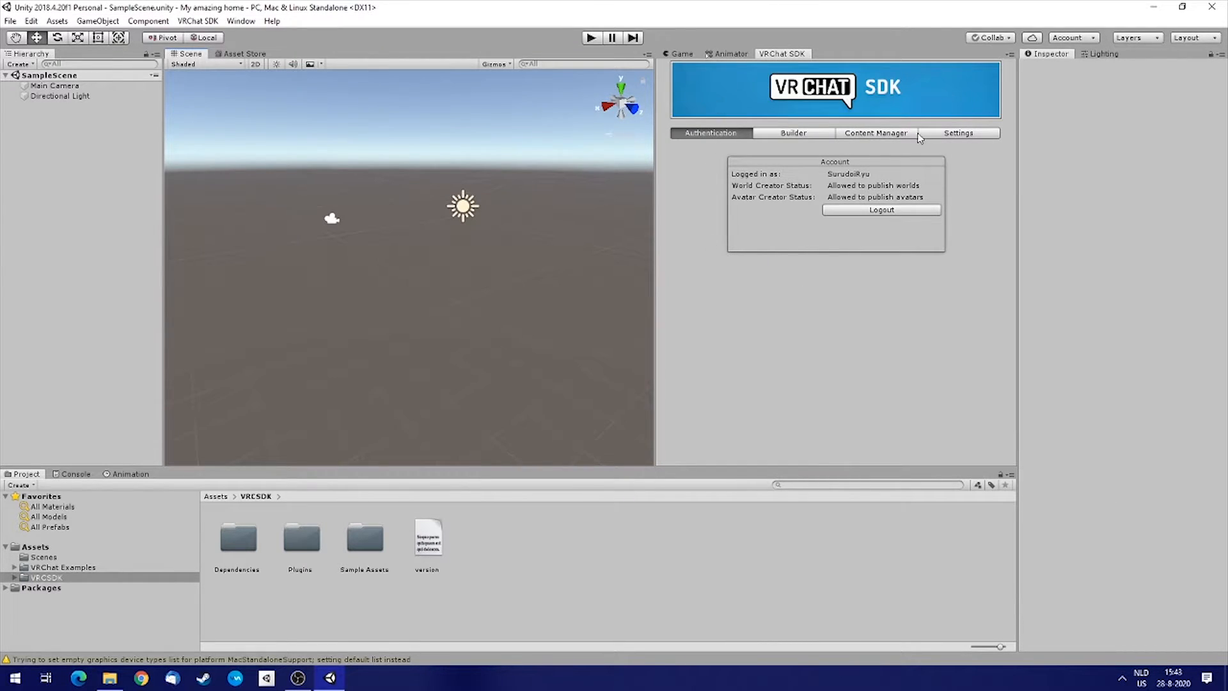
left_click(726, 54)
left_click(679, 54)
left_click(781, 54)
left_click(198, 21)
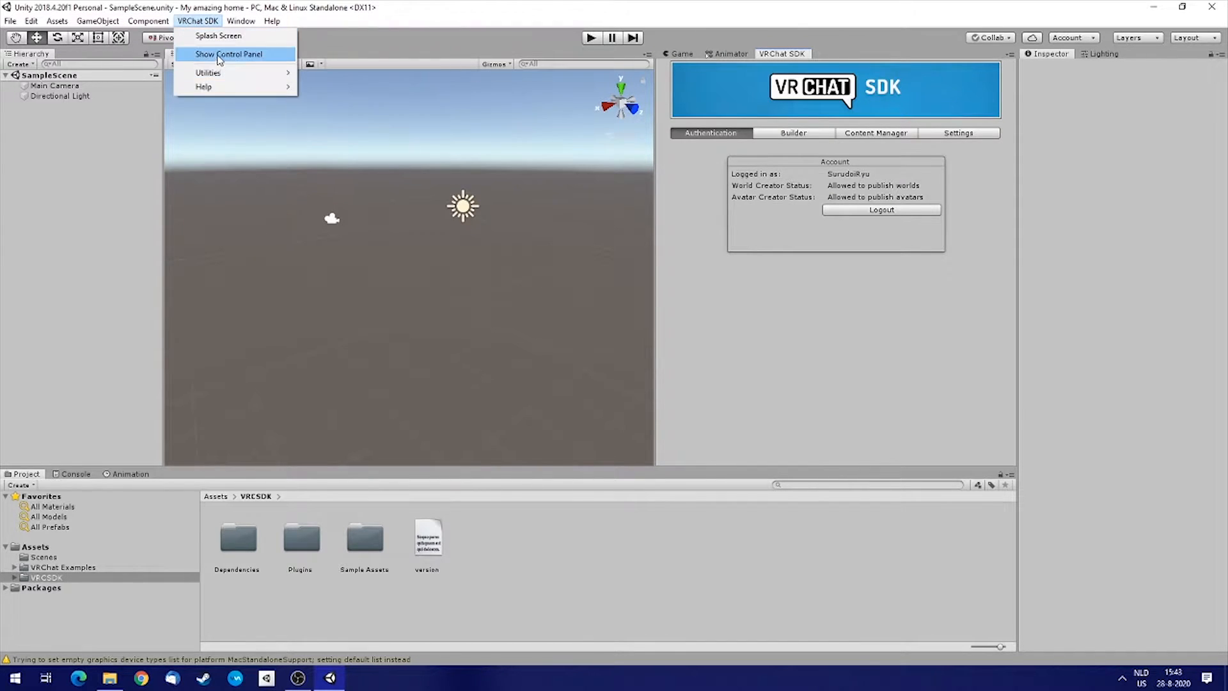
left_click(229, 54)
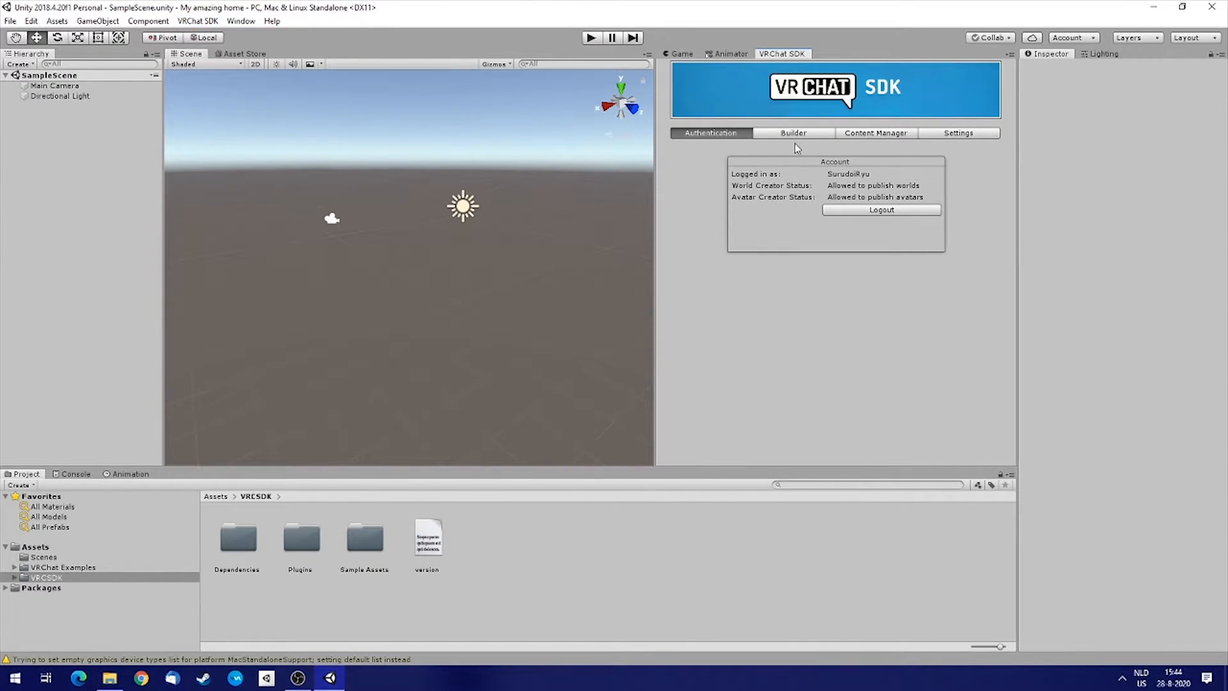
Open the SDK Builder and add the VRCWorld prefab from VRChat Examples > Prefabs2 to the scene.
left_click(769, 134)
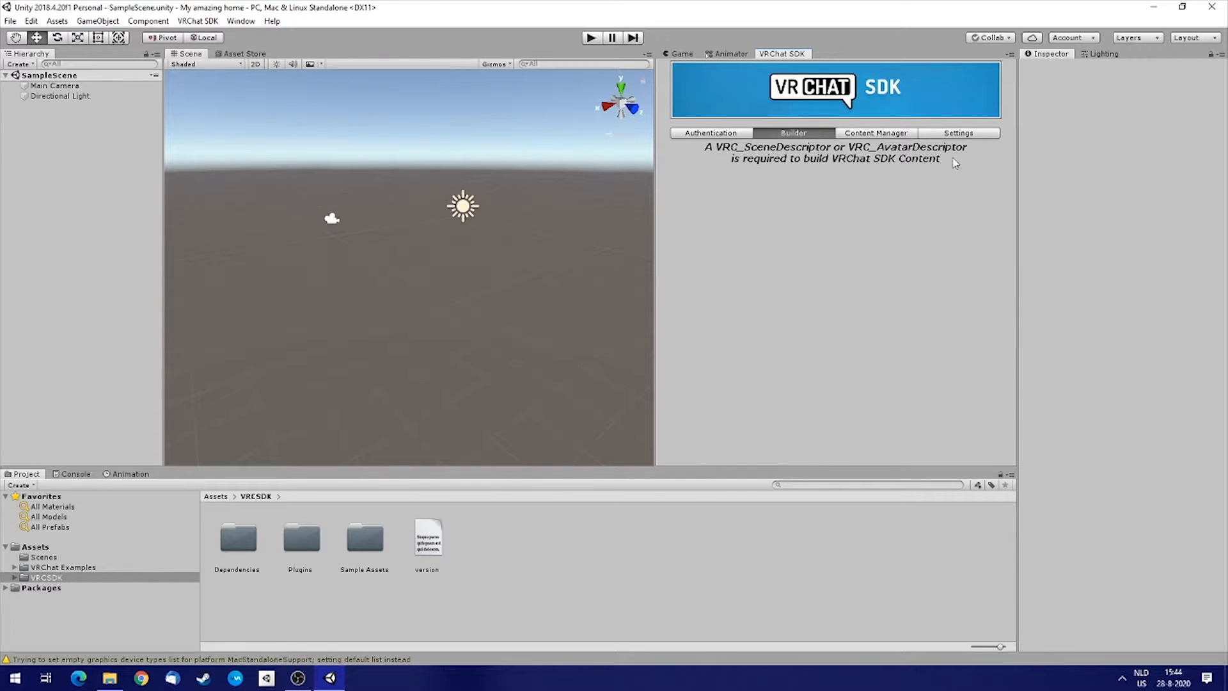
left_click(76, 568)
left_click(14, 568)
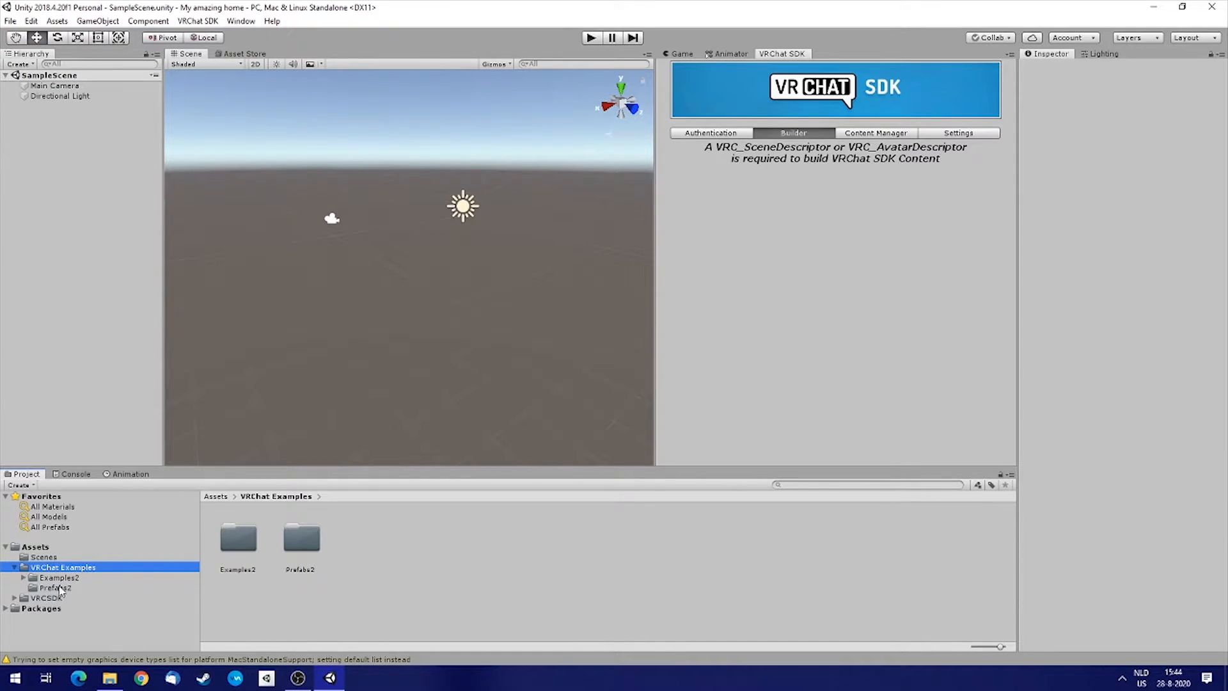
left_click(51, 588)
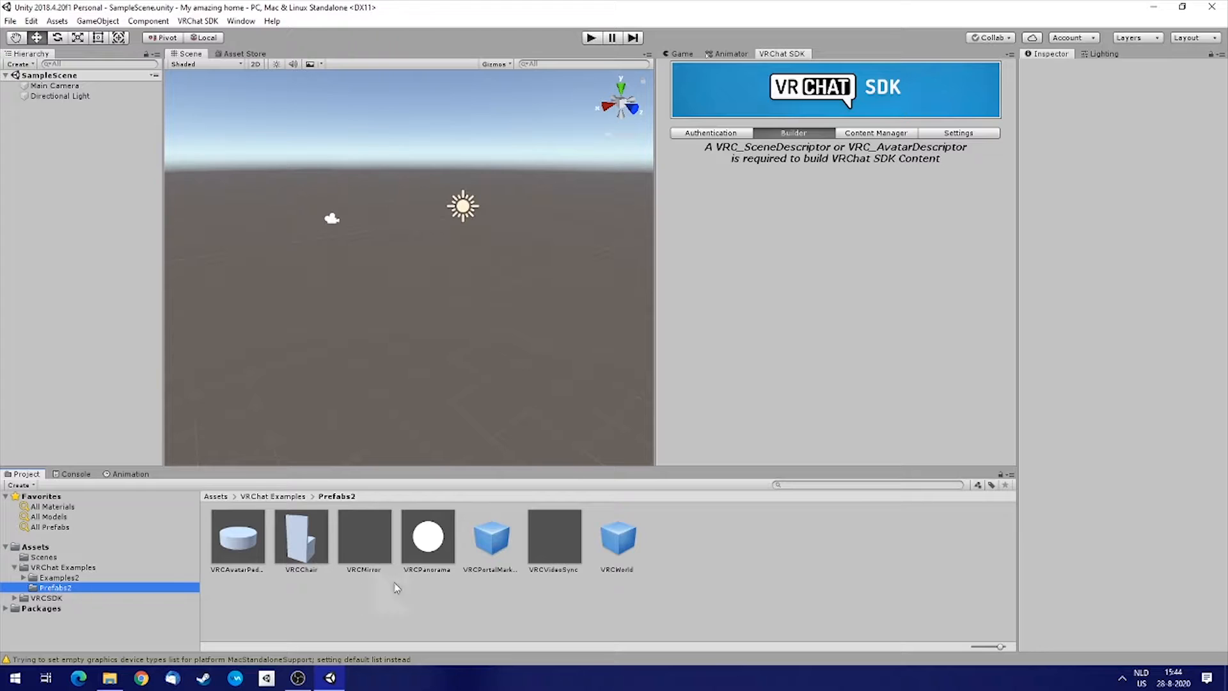
left_click(718, 605)
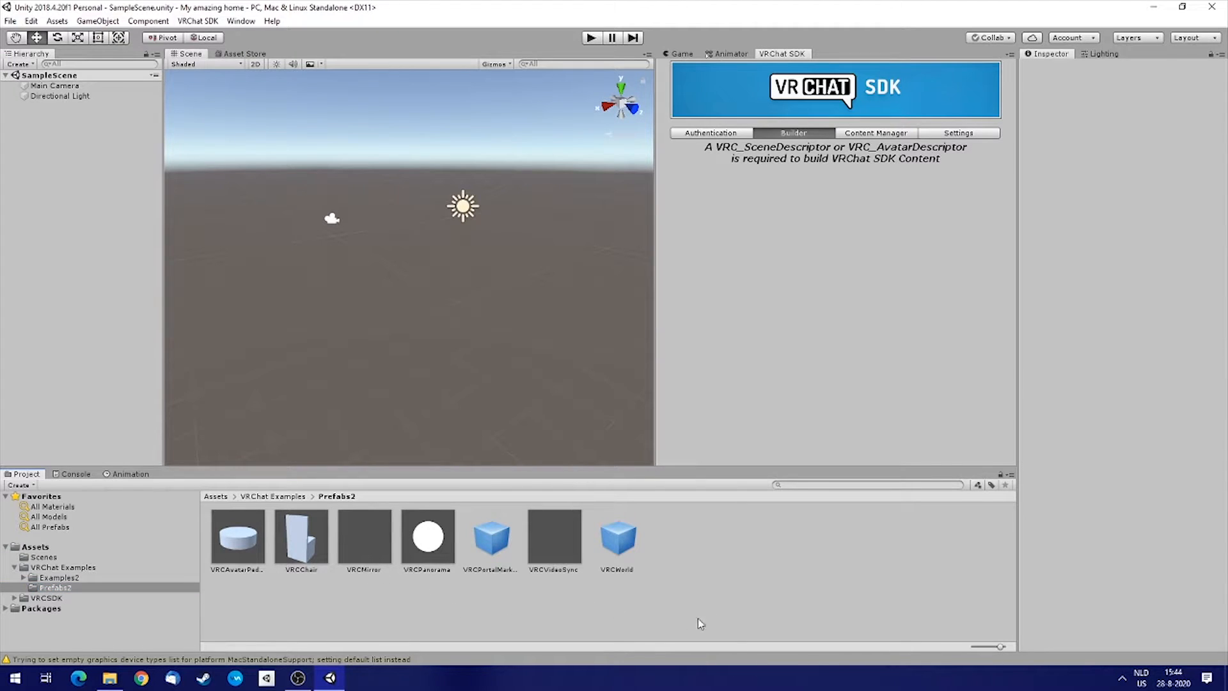
left_click(613, 548)
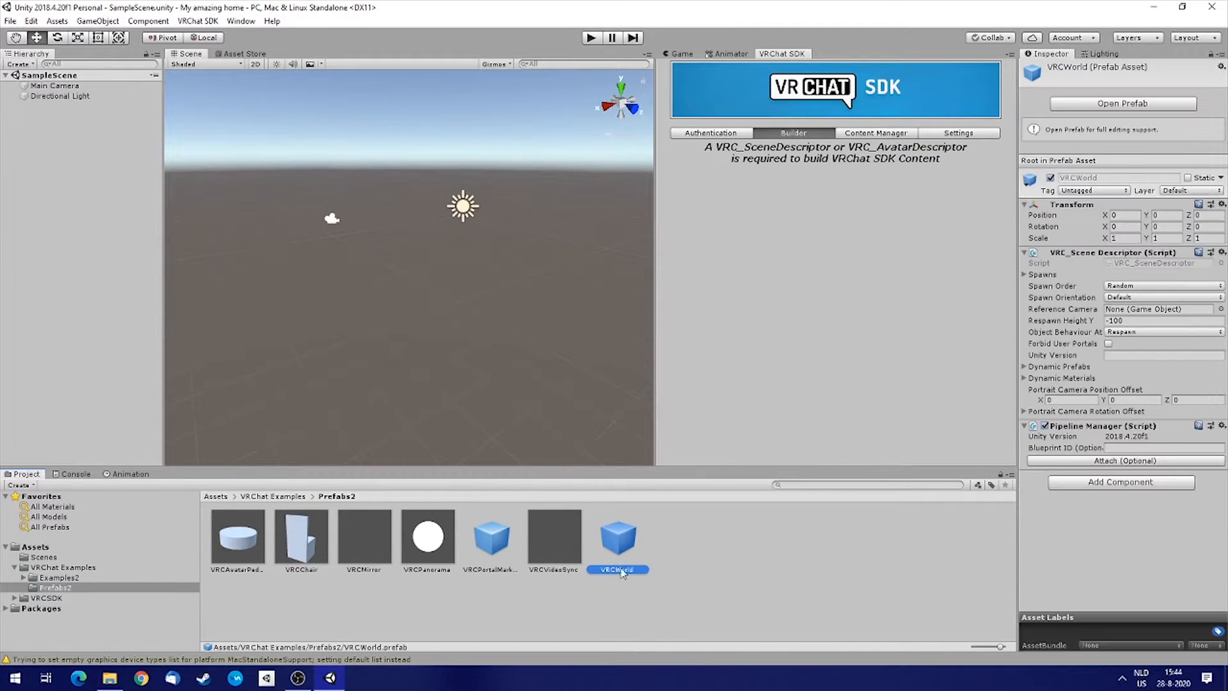
left_click_drag(341, 421, 52, 140)
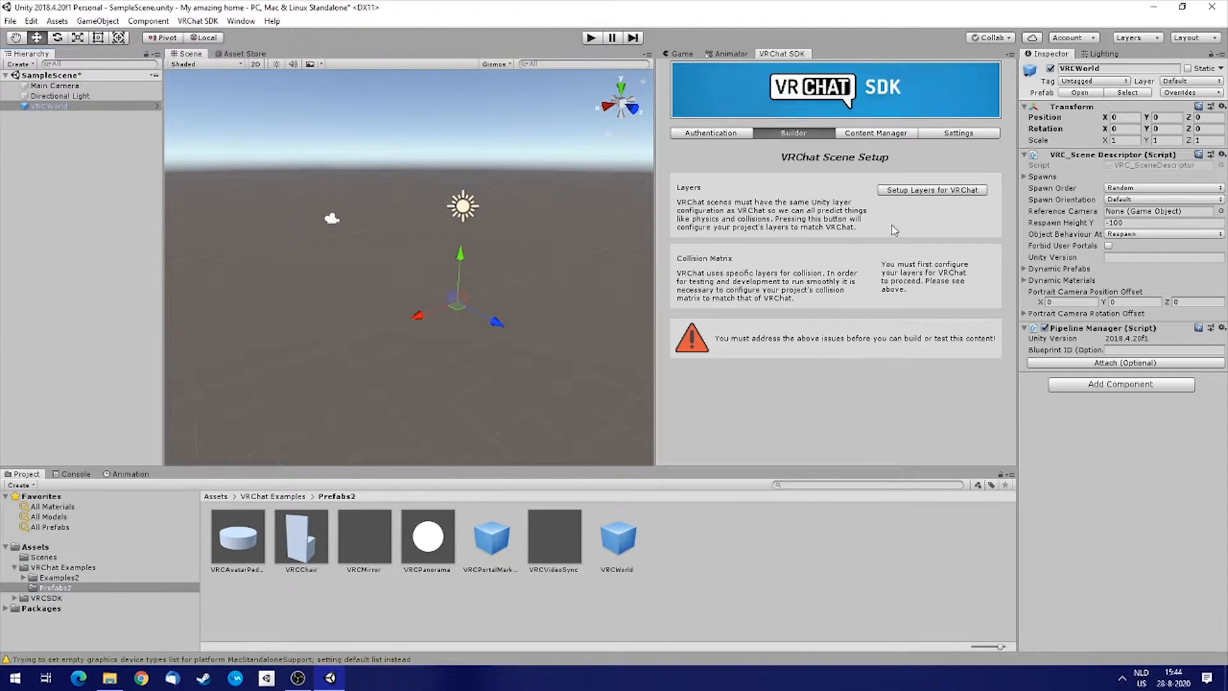
Set up the VRChat layers and the VRChat collision matrix for the project.
left_click(923, 194)
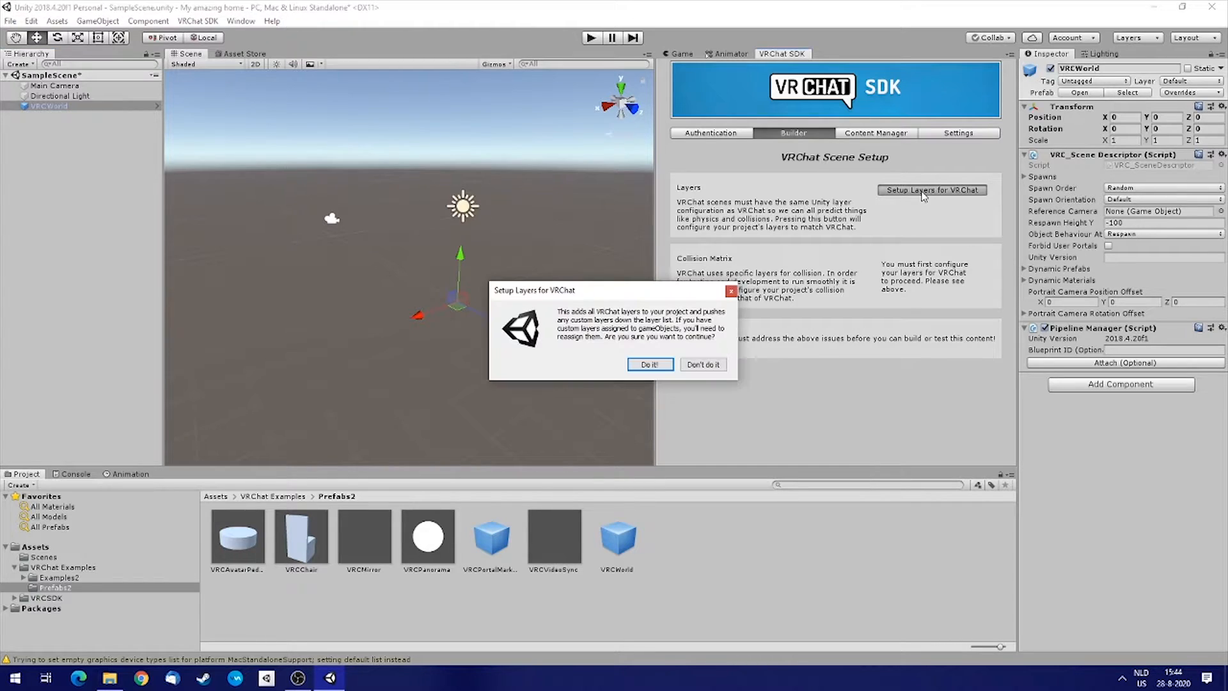
left_click(650, 365)
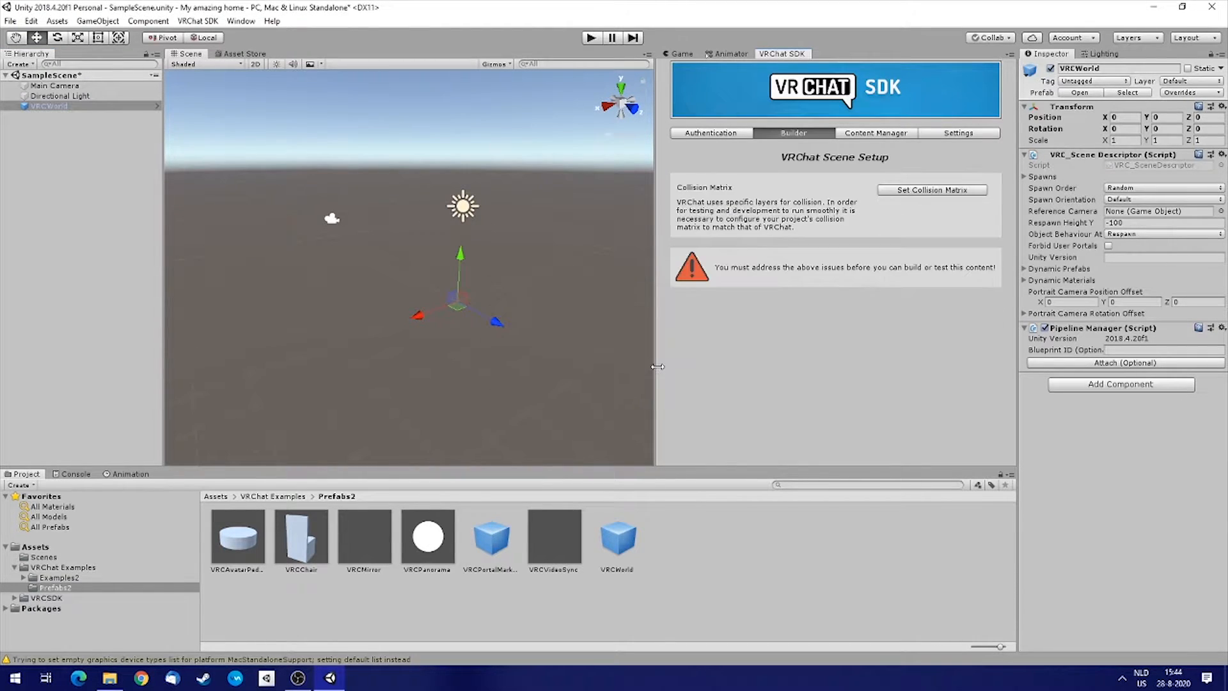
left_click(1190, 81)
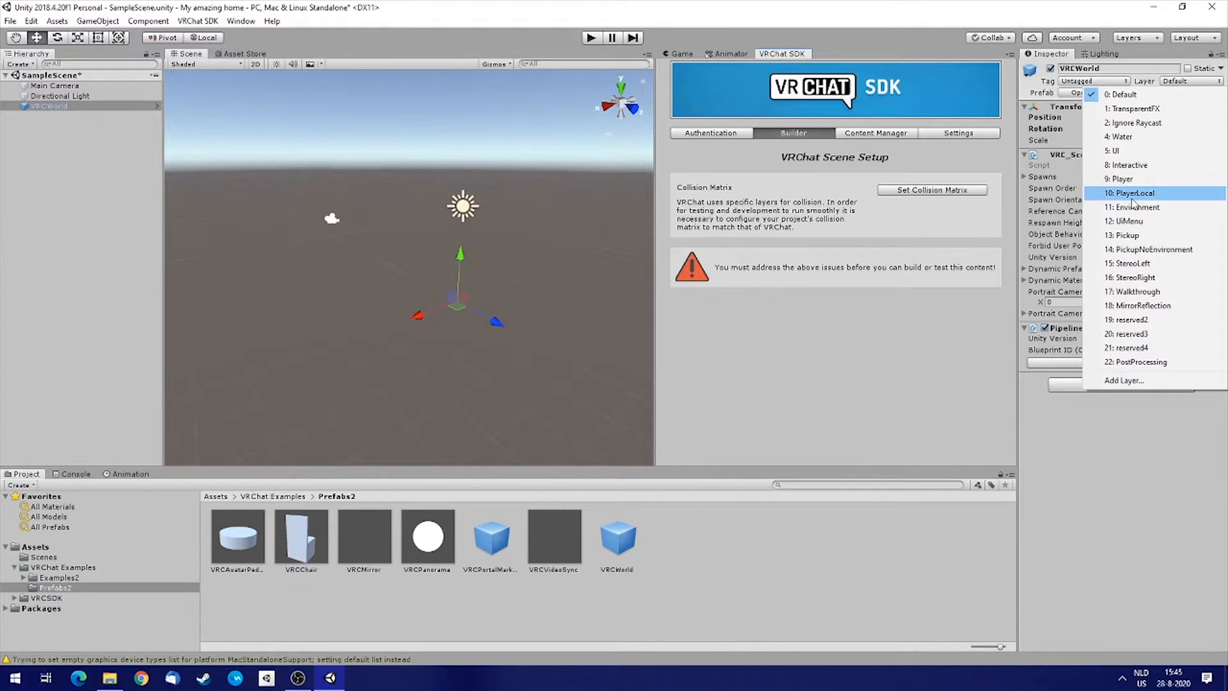
left_click(813, 345)
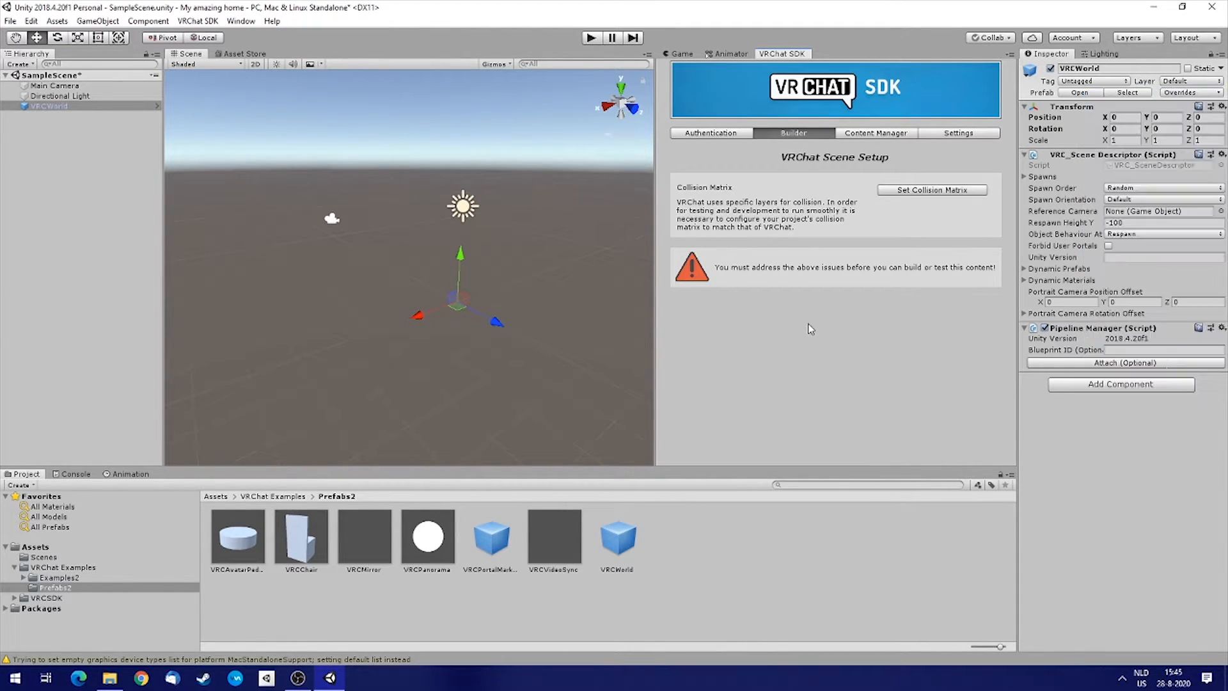
left_click(892, 192)
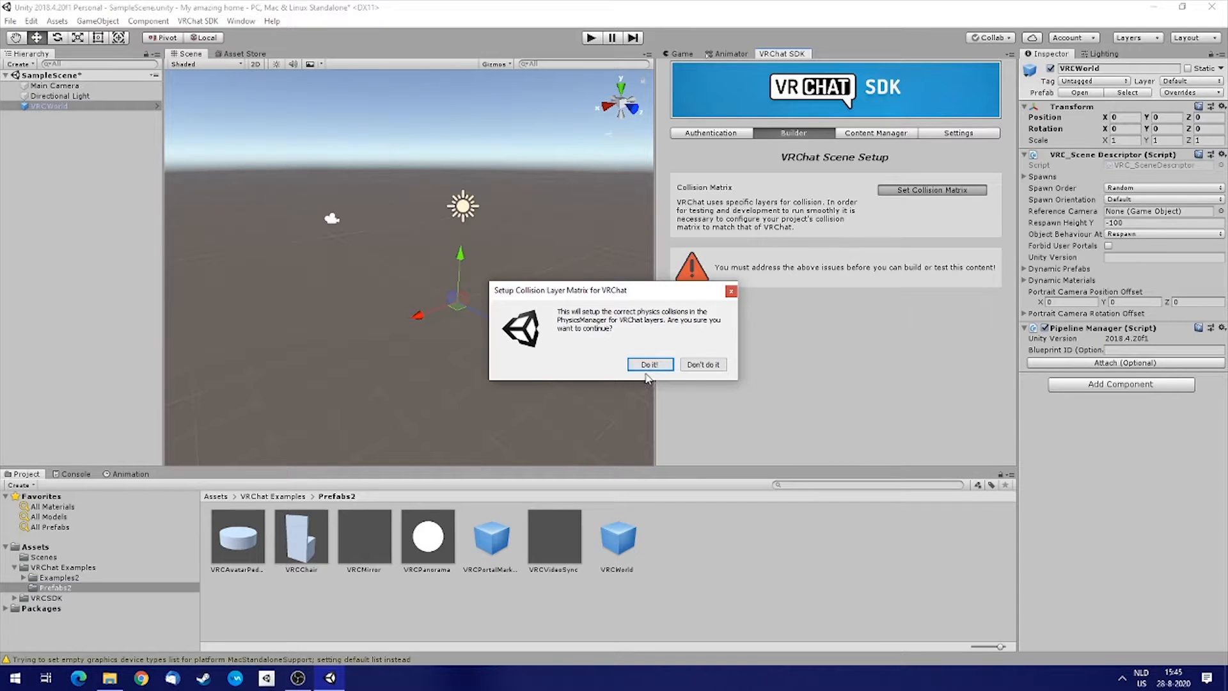
left_click(646, 366)
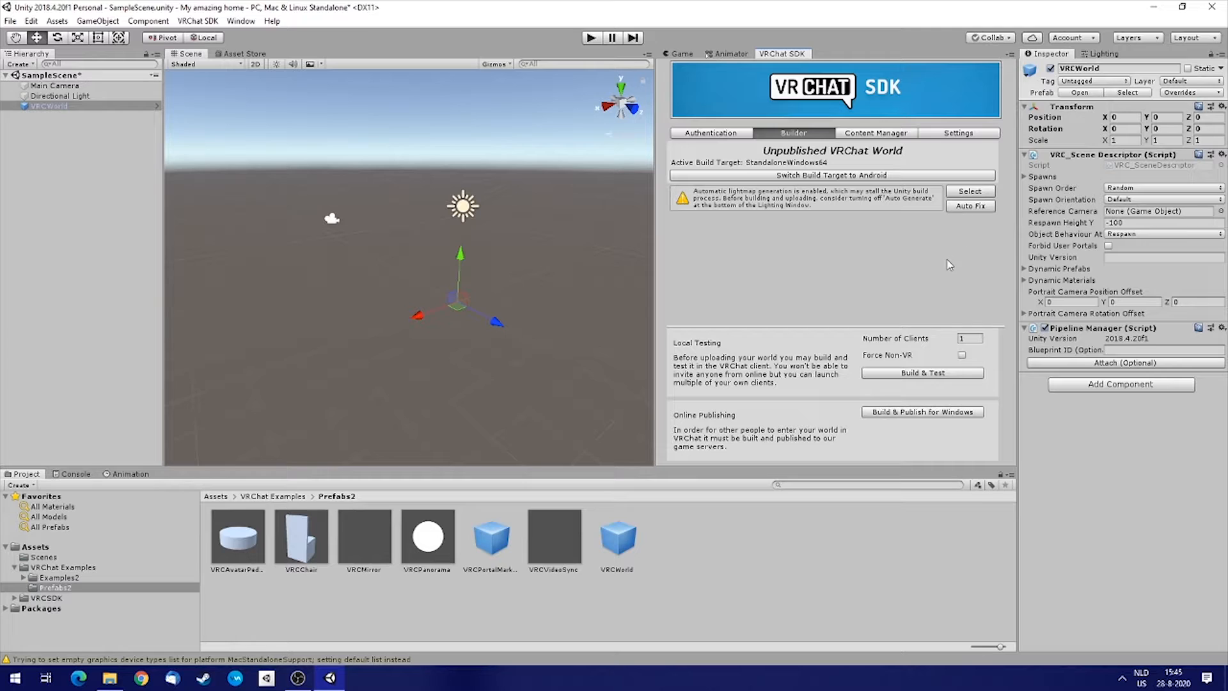
Turn off automatic lightmap generation in the Lighting settings.
left_click(1097, 56)
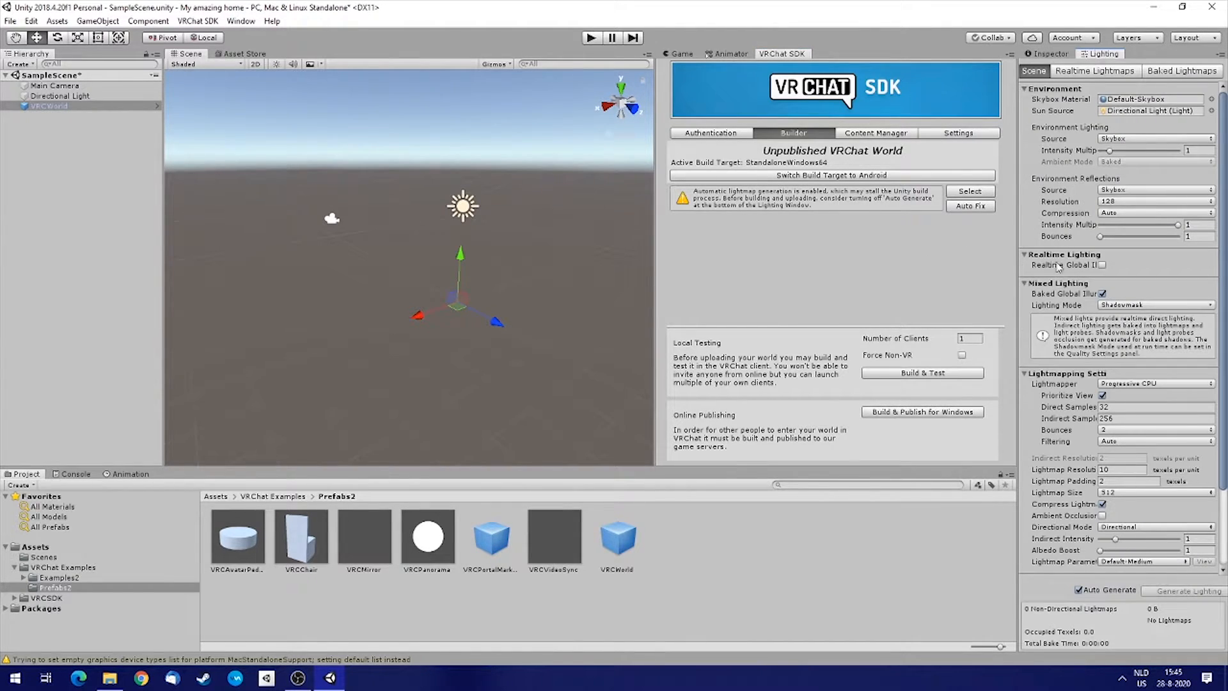
left_click(1079, 591)
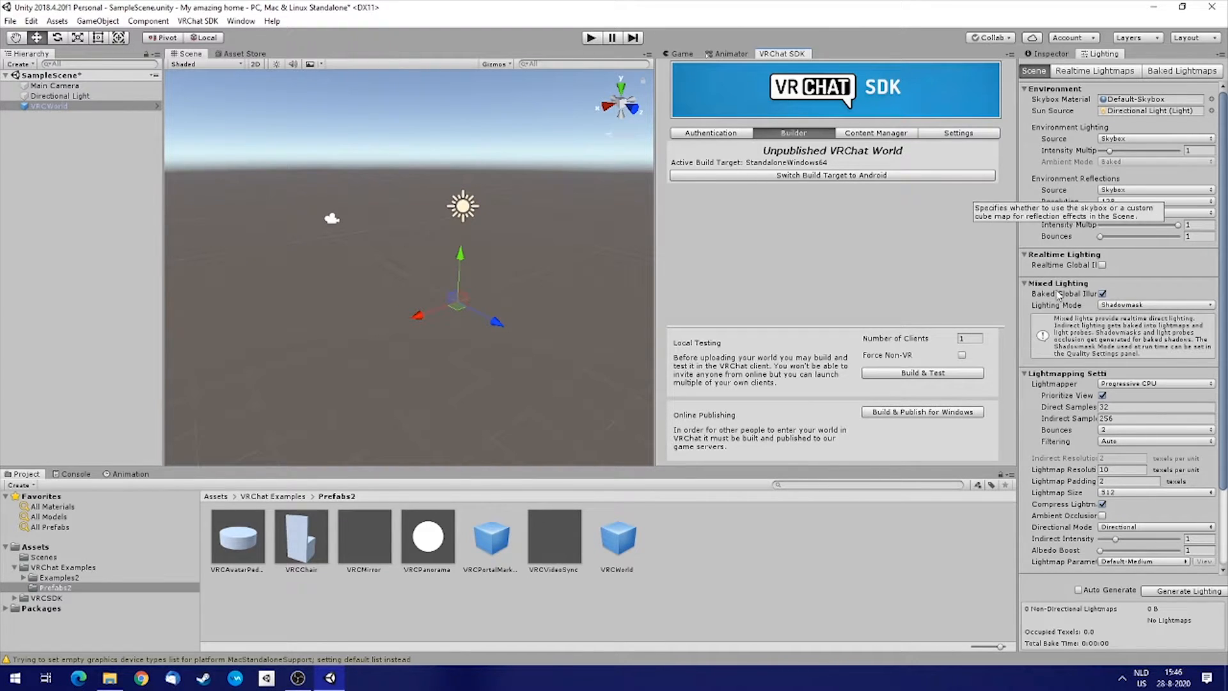
Enable Ambient Occlusion and set the lightmap size to 2048 in the Lighting settings.
scroll(1057, 298, "down", 2)
scroll(1057, 298, "down", 2)
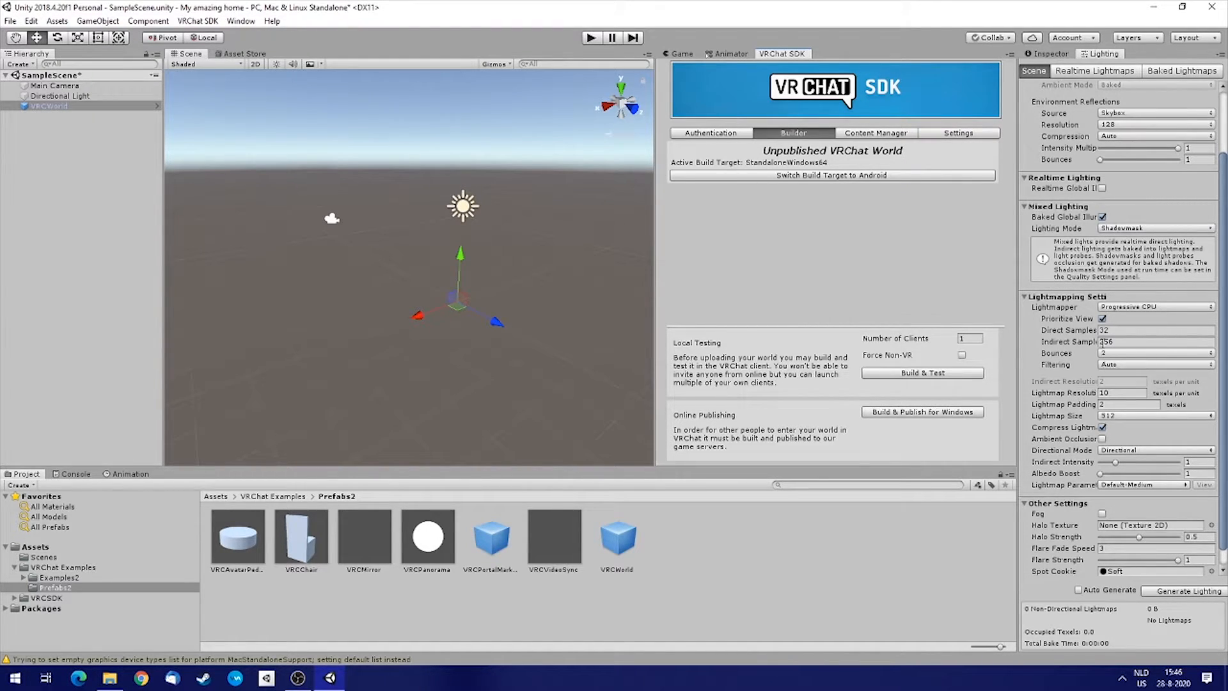
scroll(1078, 342, "down", 1)
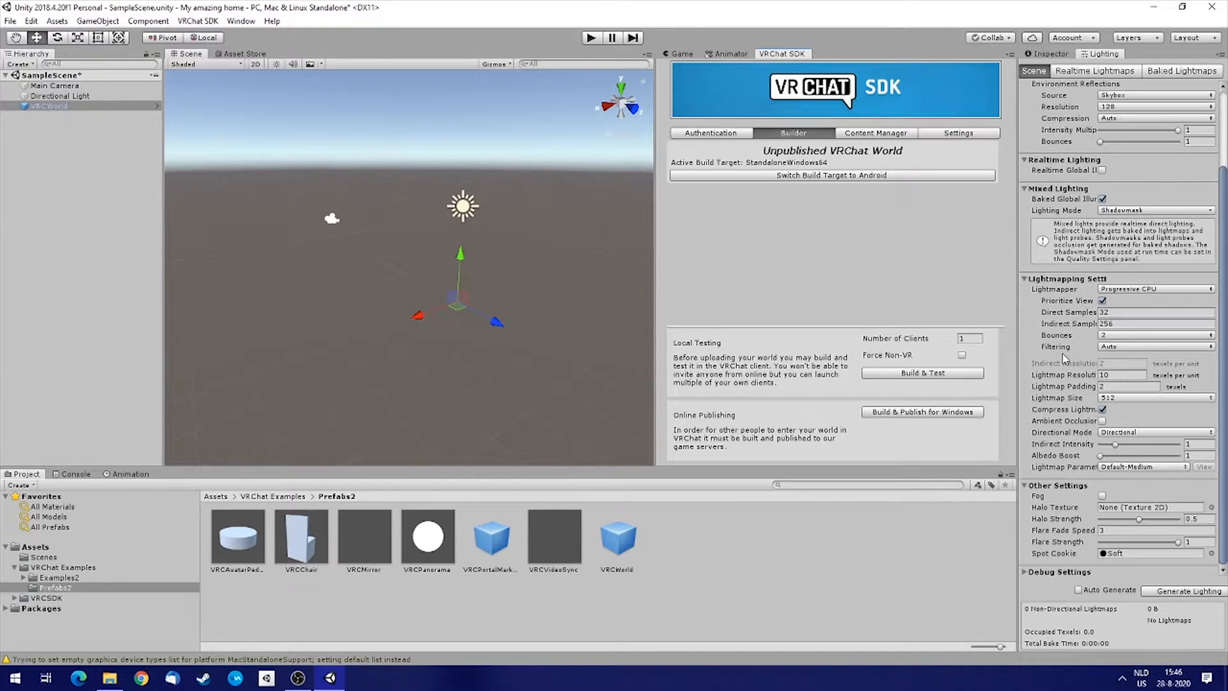
left_click(1102, 422)
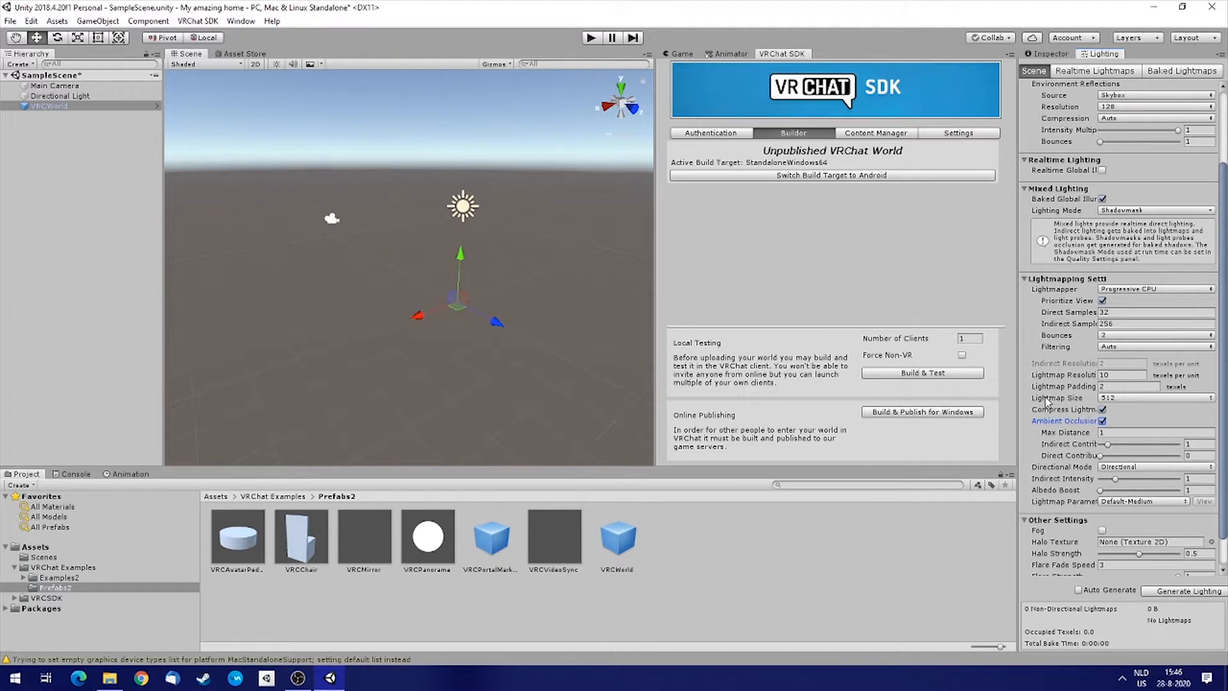
left_click(1110, 397)
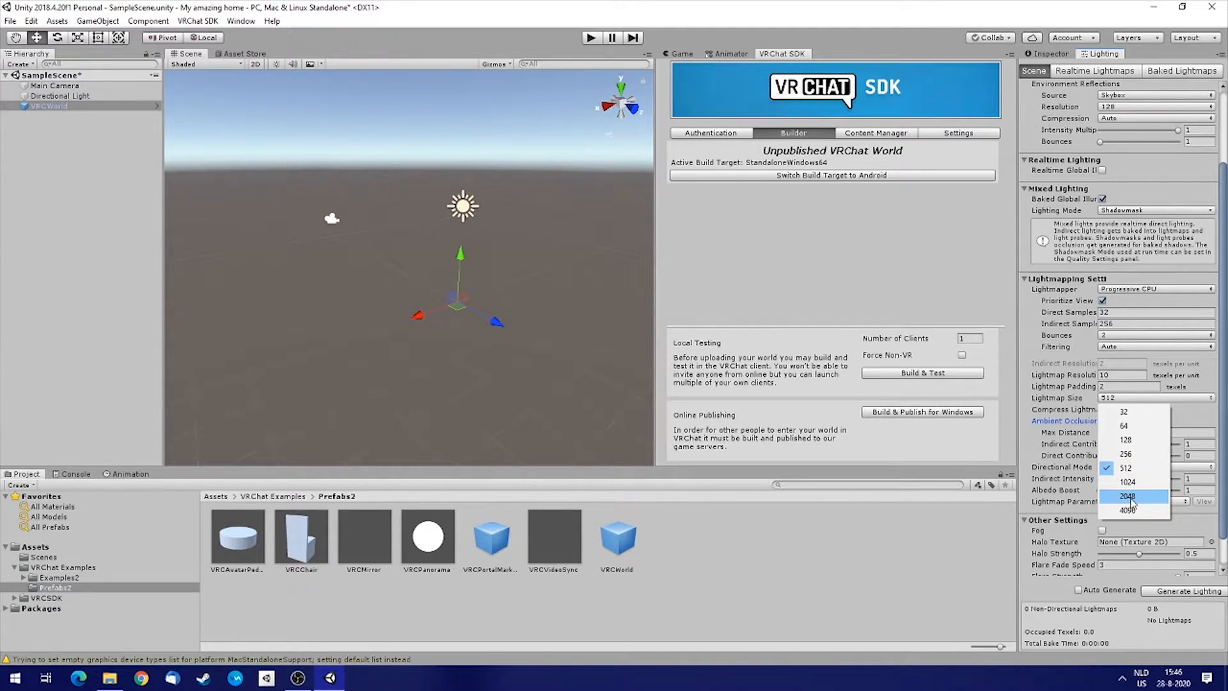
left_click(1139, 498)
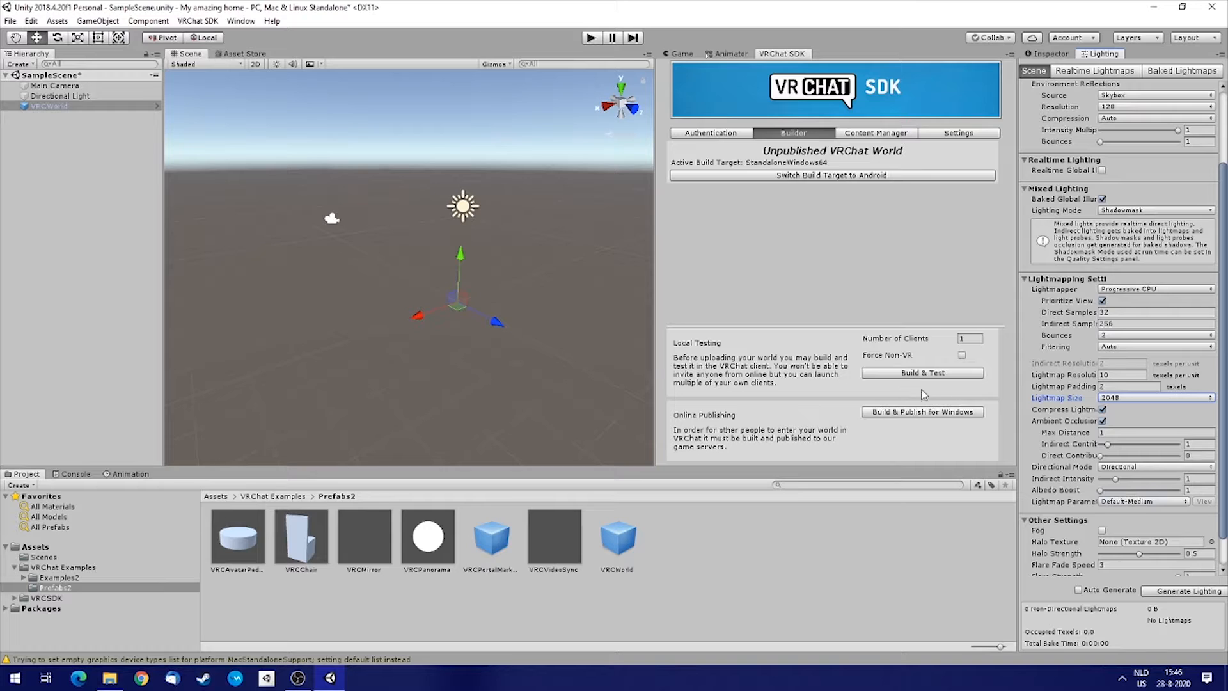
Set the environment reflections resolution to 128 in the Lighting settings.
scroll(1052, 330, "up", 4)
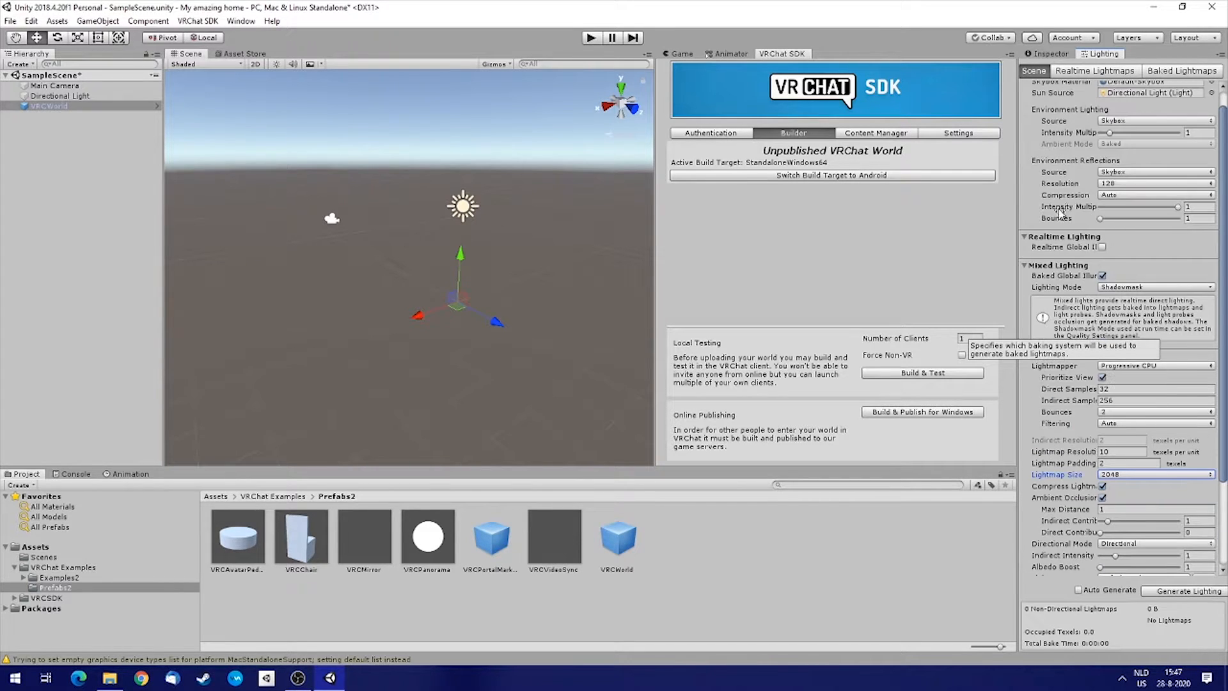
left_click(1113, 184)
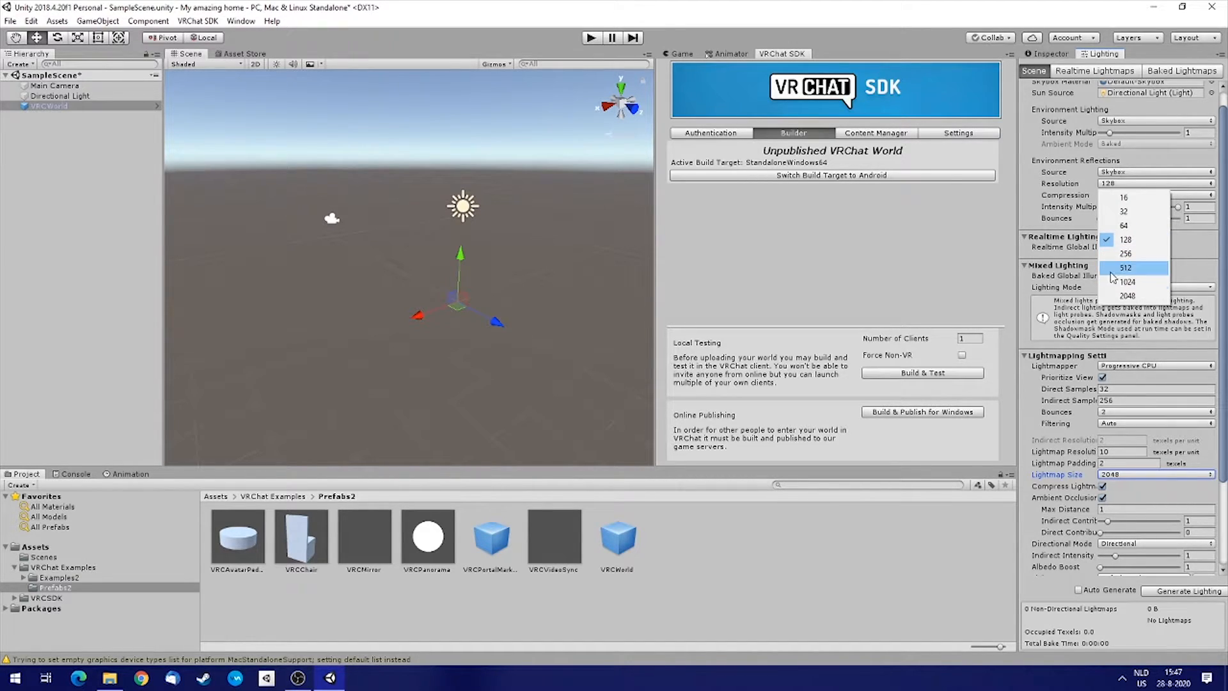
left_click(1125, 239)
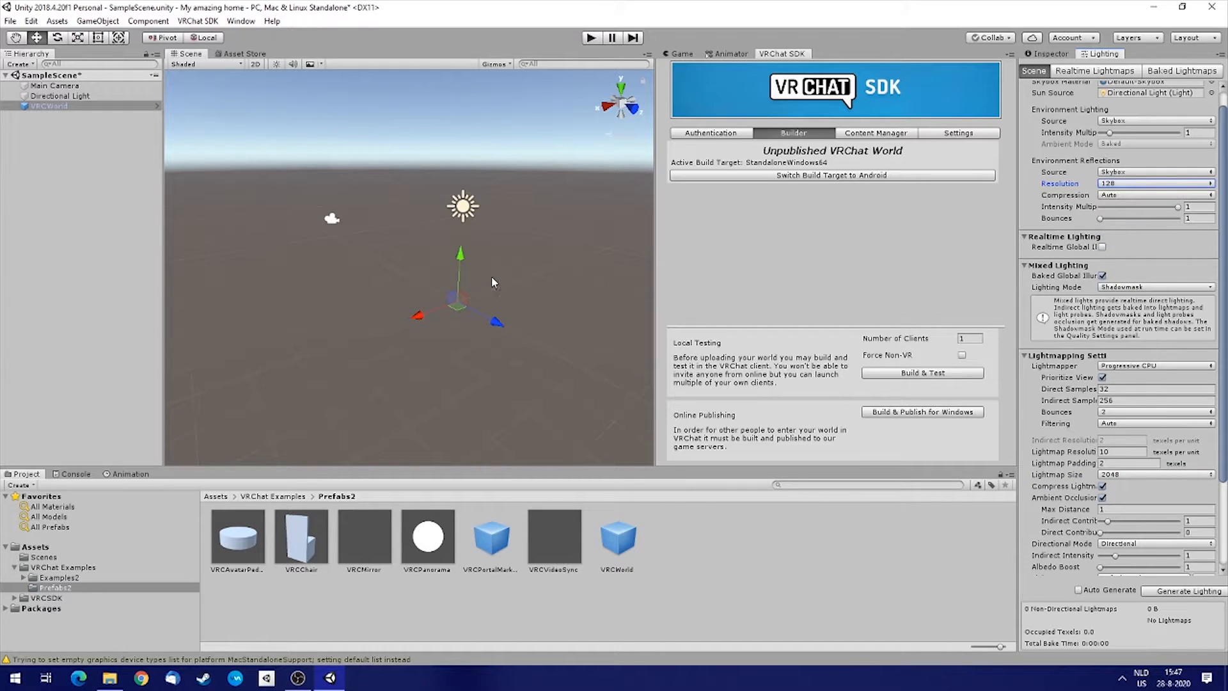
Open the VRCSDK > Sample Assets > Prototyping > Models folder in the Project window.
mouse_move(362, 248)
right_mouse_down()
mouse_move(419, 263)
mouse_move(371, 265)
right_mouse_up()
left_click_drag(652, 241, 681, 243)
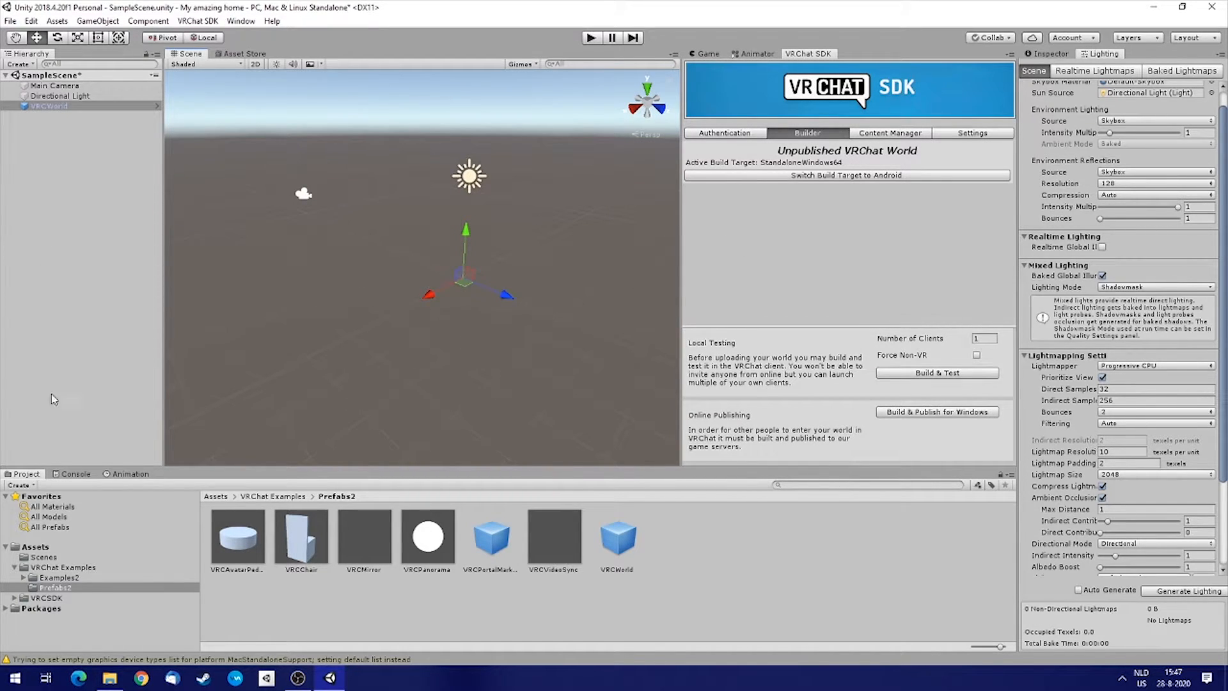
left_click(51, 578)
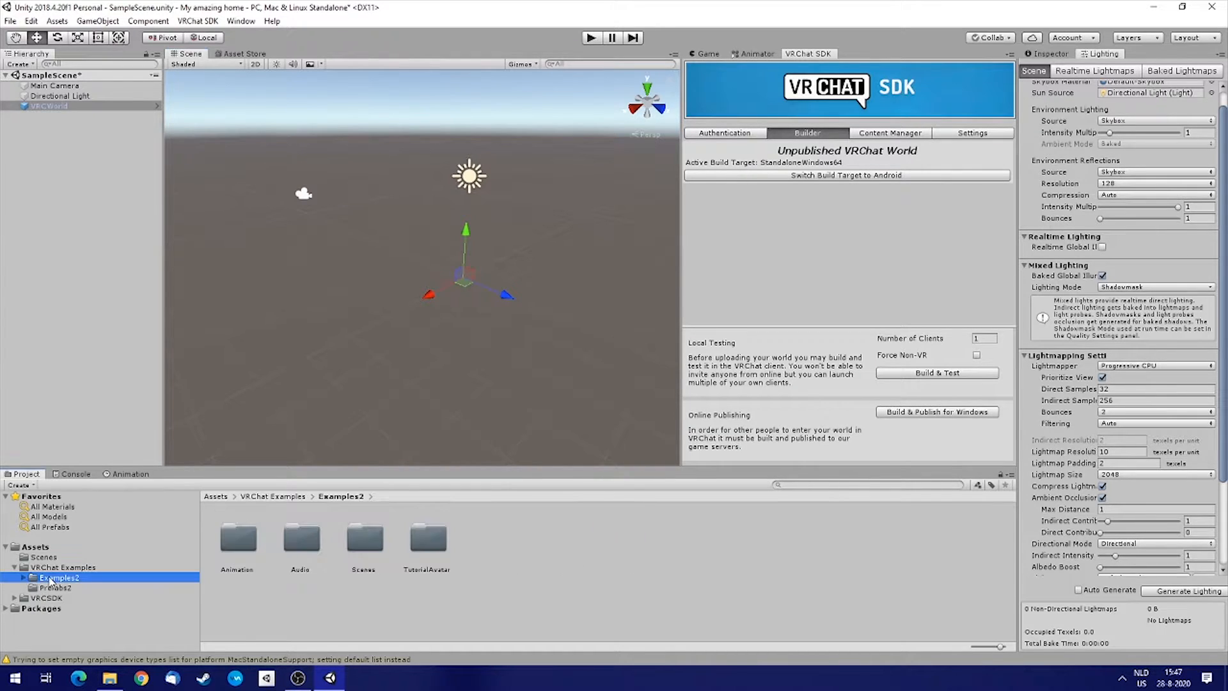
left_click(14, 598)
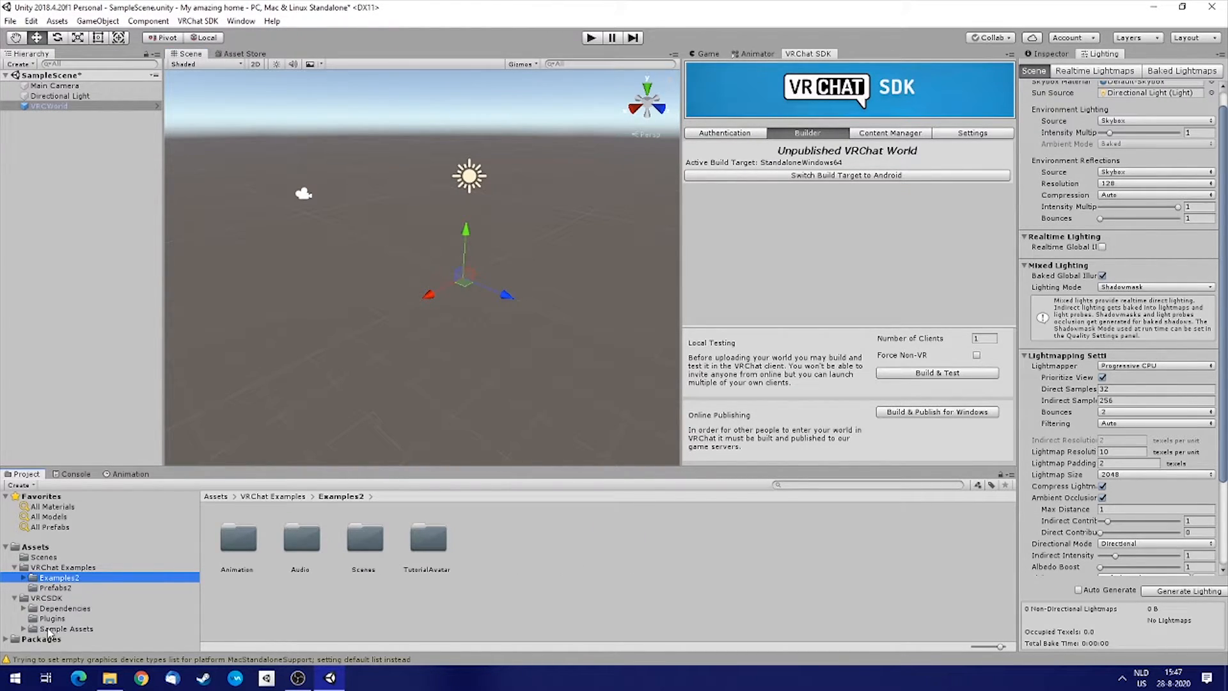
left_click(48, 630)
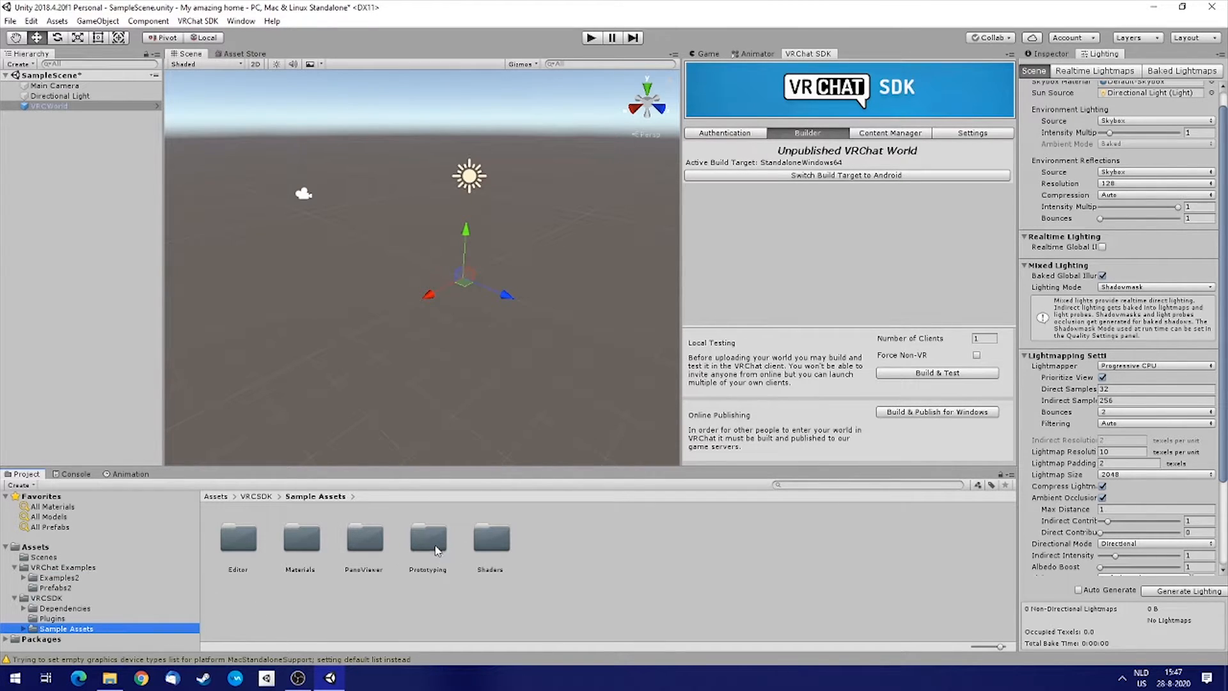
double_click(436, 550)
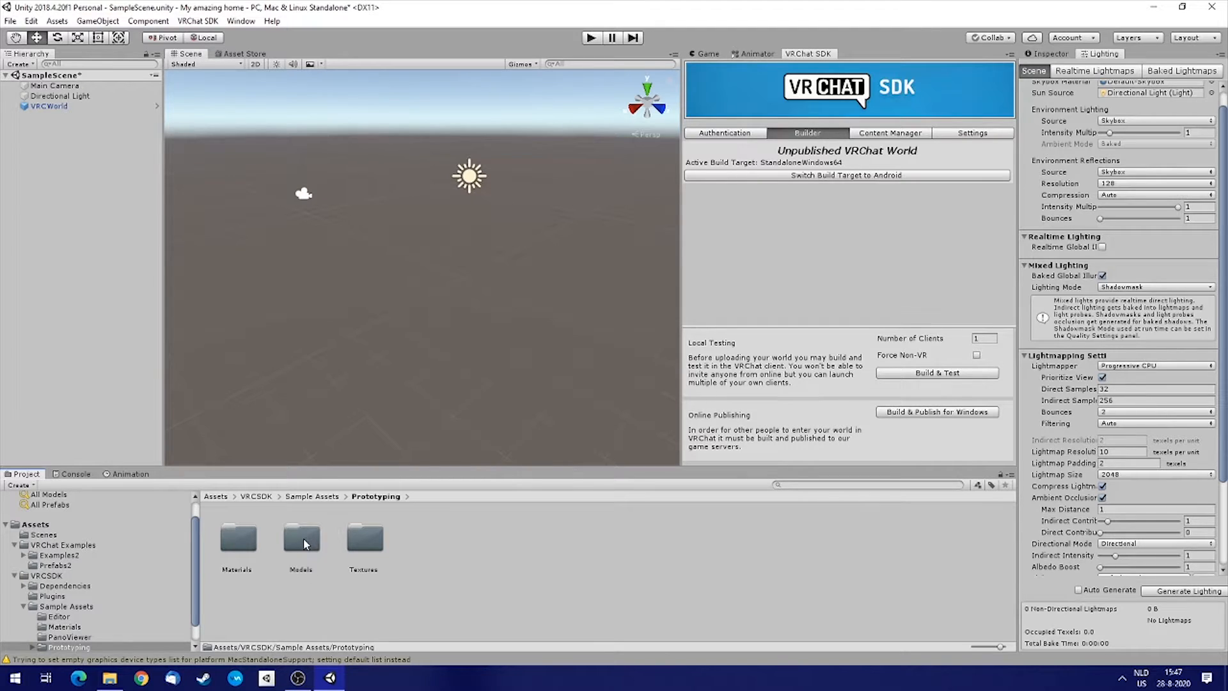
double_click(304, 544)
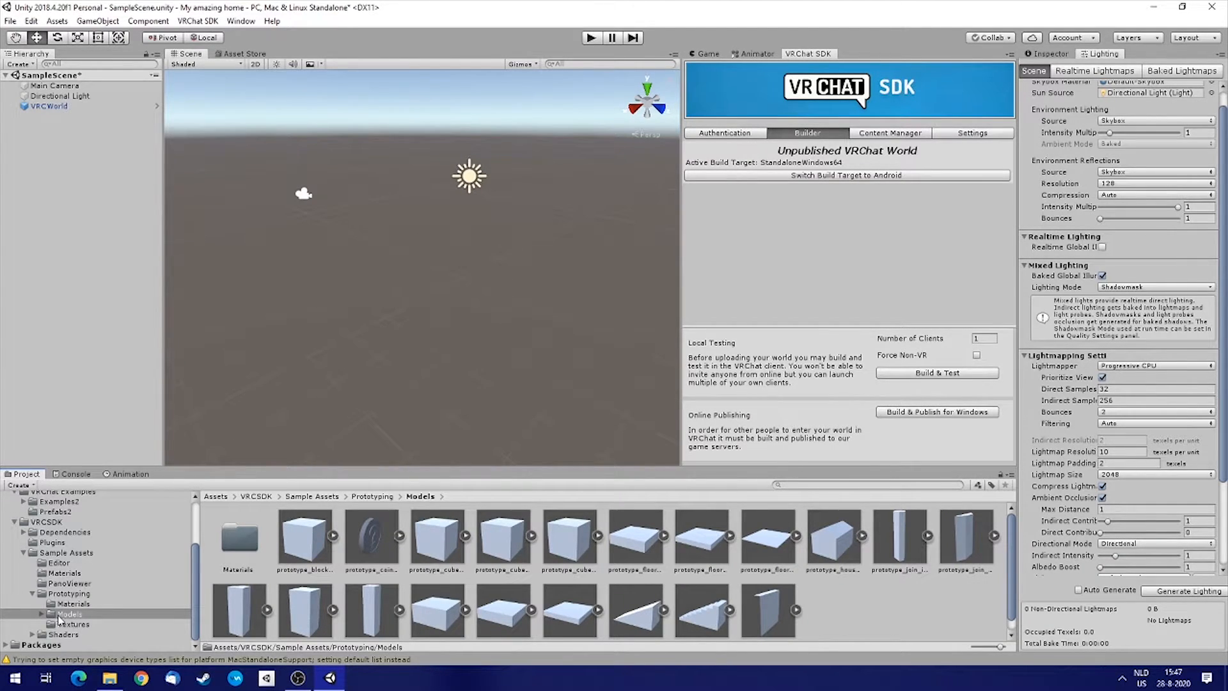
Show the Game view beside a widened Scene view and frame the VRCWorld object.
left_click_drag(443, 469, 458, 395)
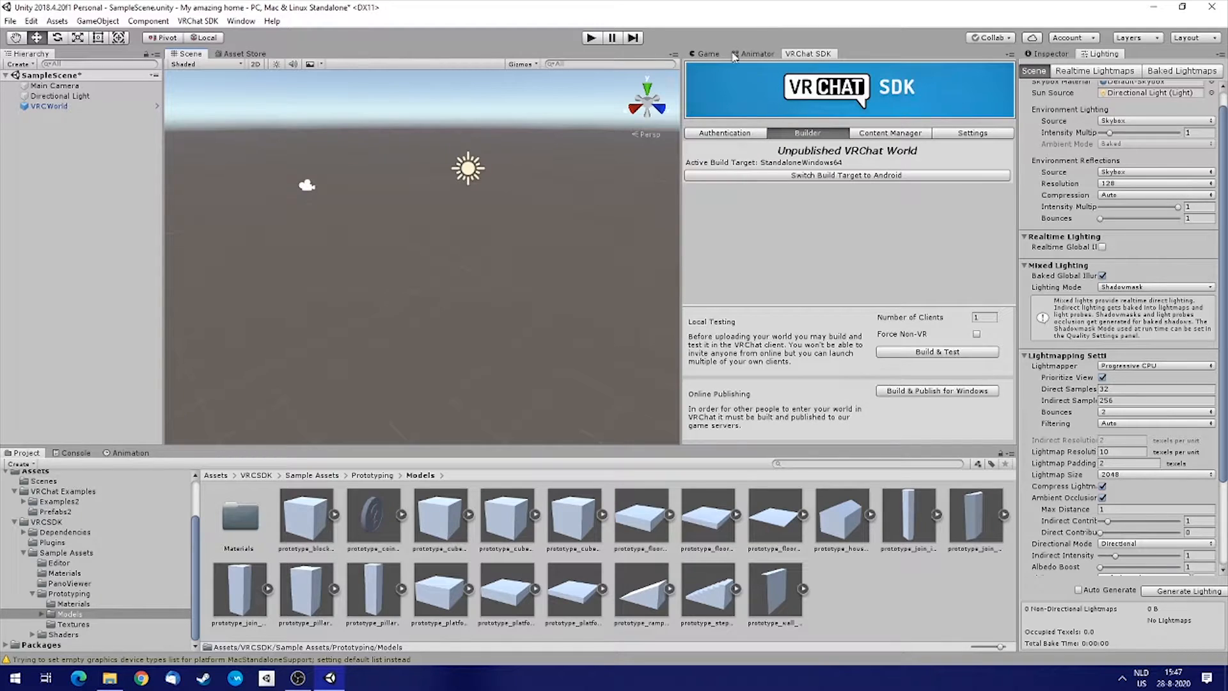
left_click(706, 55)
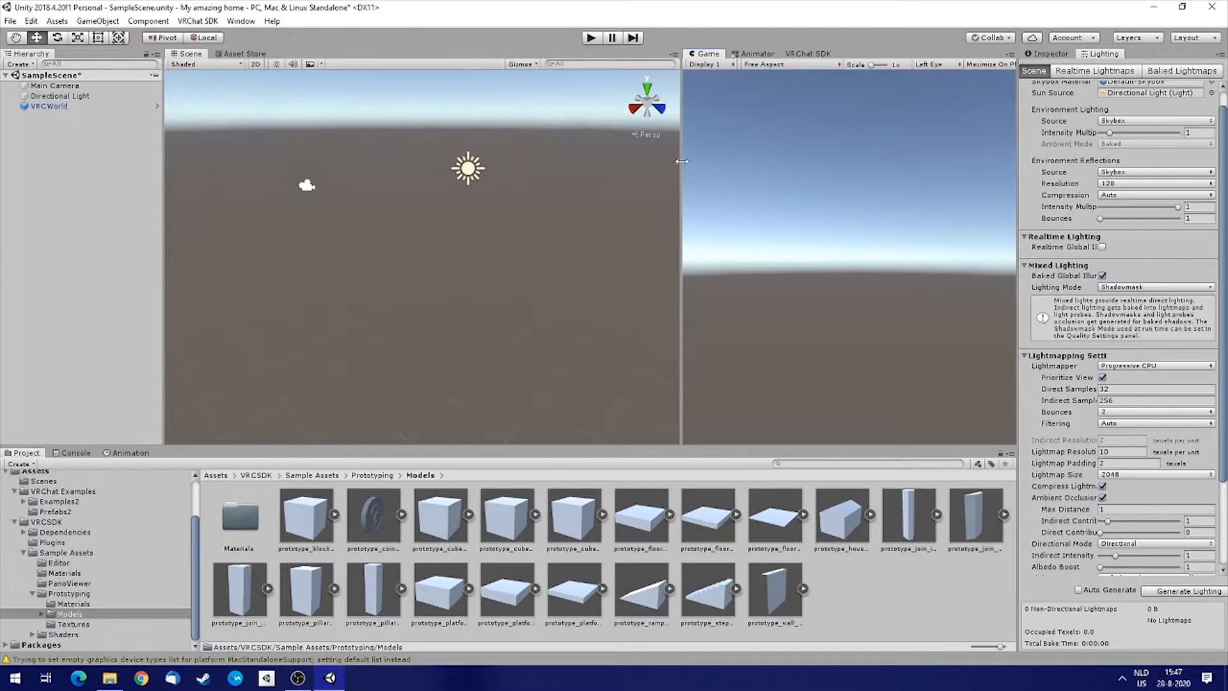
left_click_drag(681, 195, 806, 201)
right_click_drag(599, 287, 595, 238)
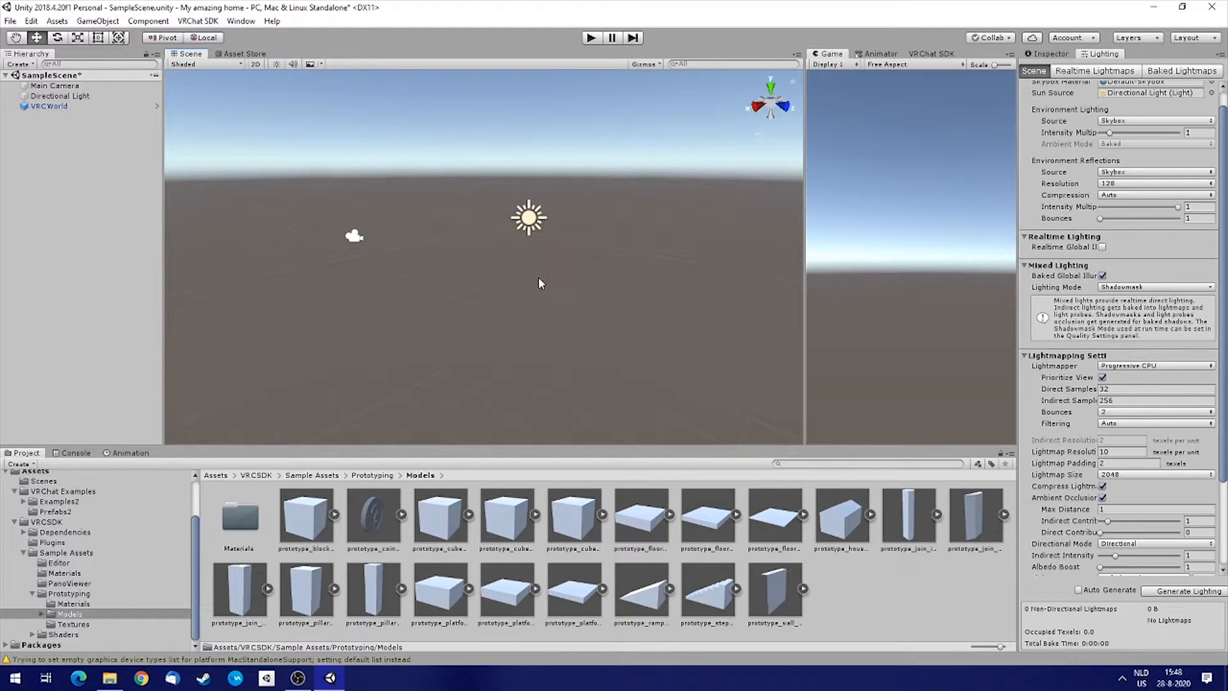
right_click_drag(538, 283, 512, 282)
left_click(44, 106)
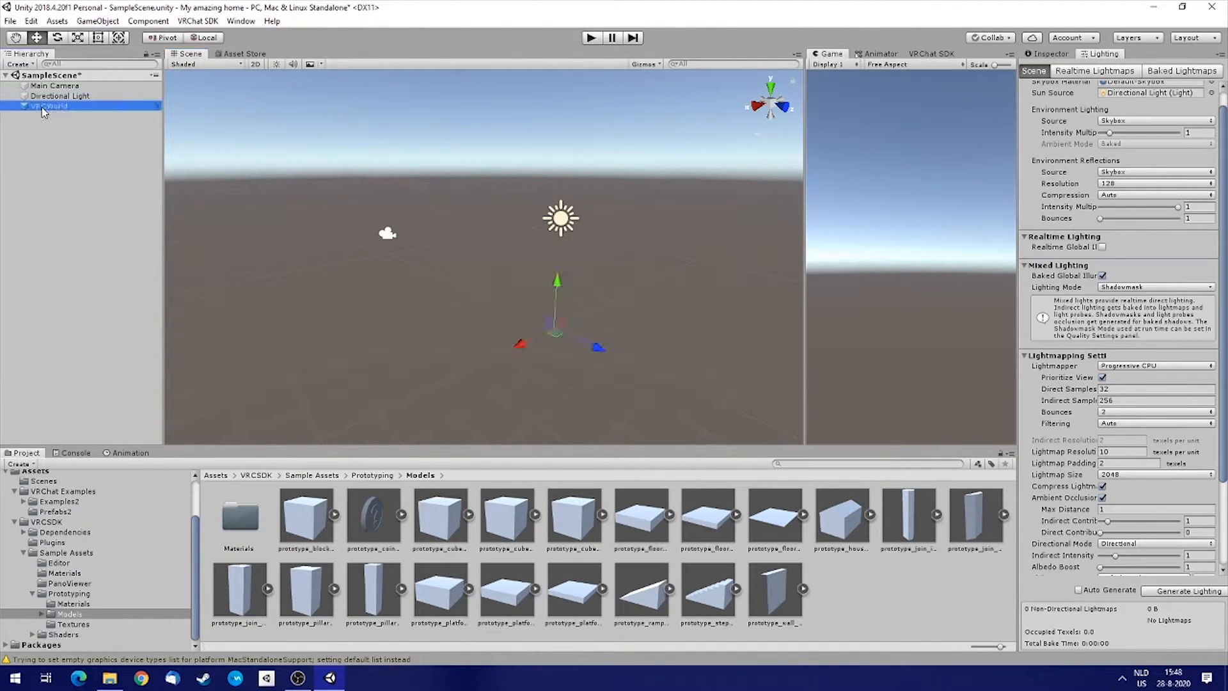
key("f")
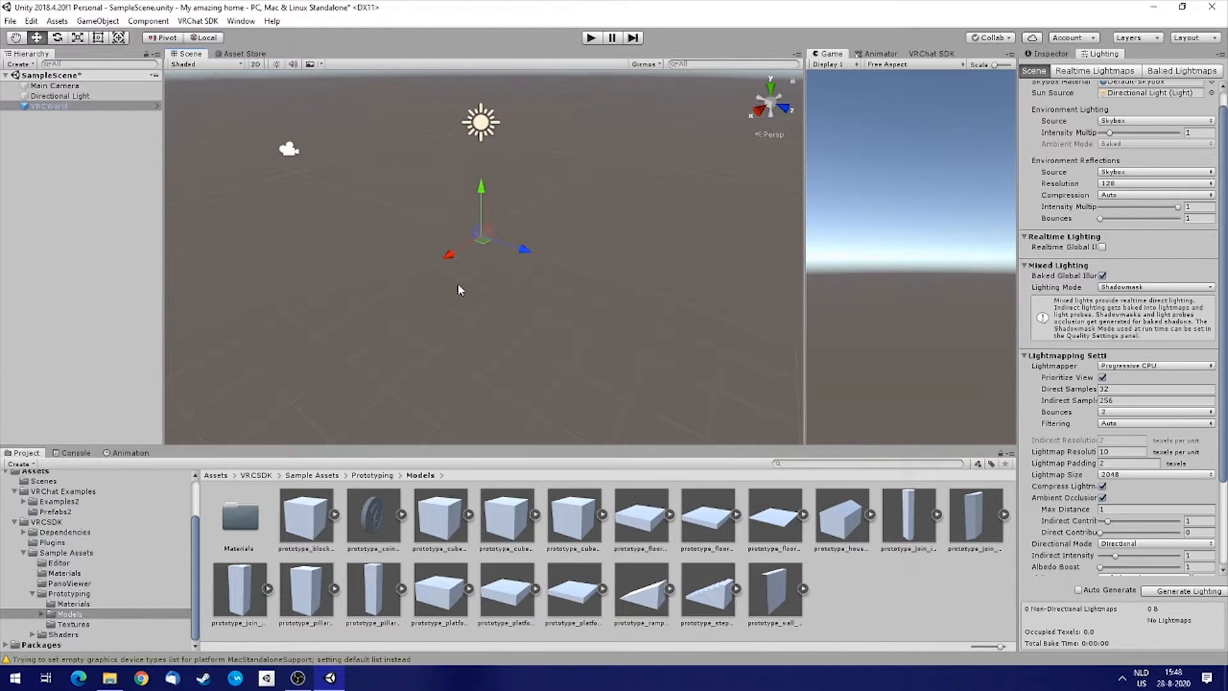
right_click_drag(458, 289, 410, 307)
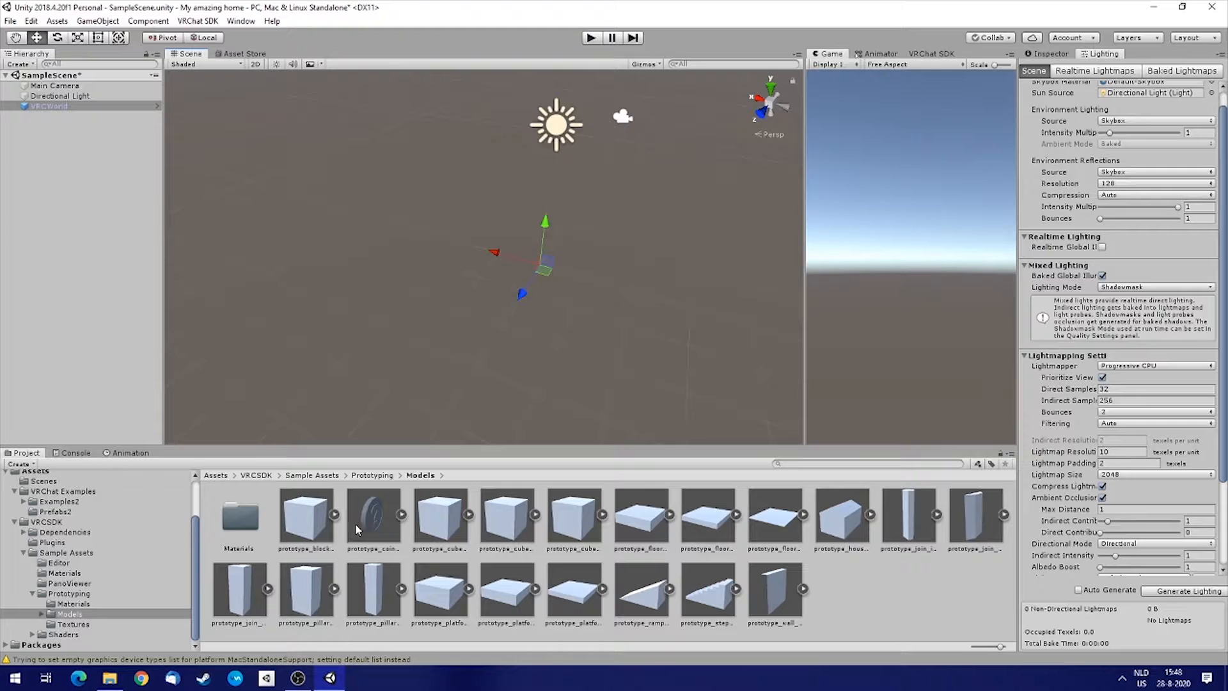
Preview the prototype floor models in the Inspector to compare their sizes.
left_click(766, 531)
left_click(702, 532)
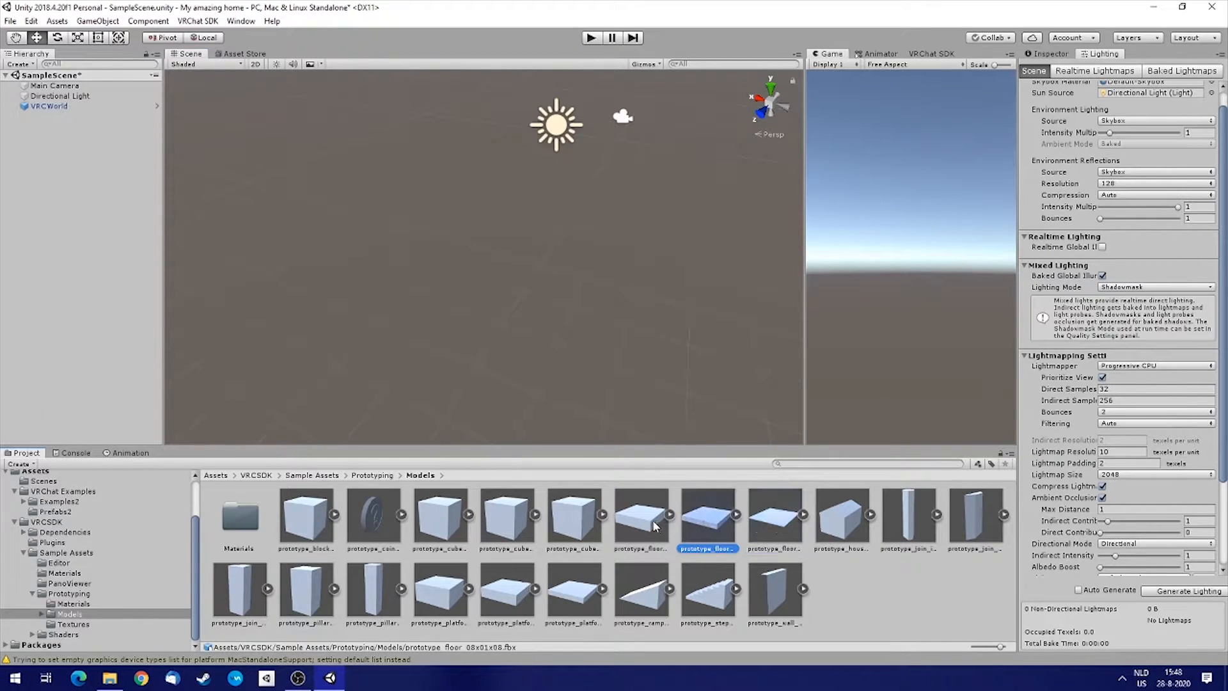
left_click(1050, 55)
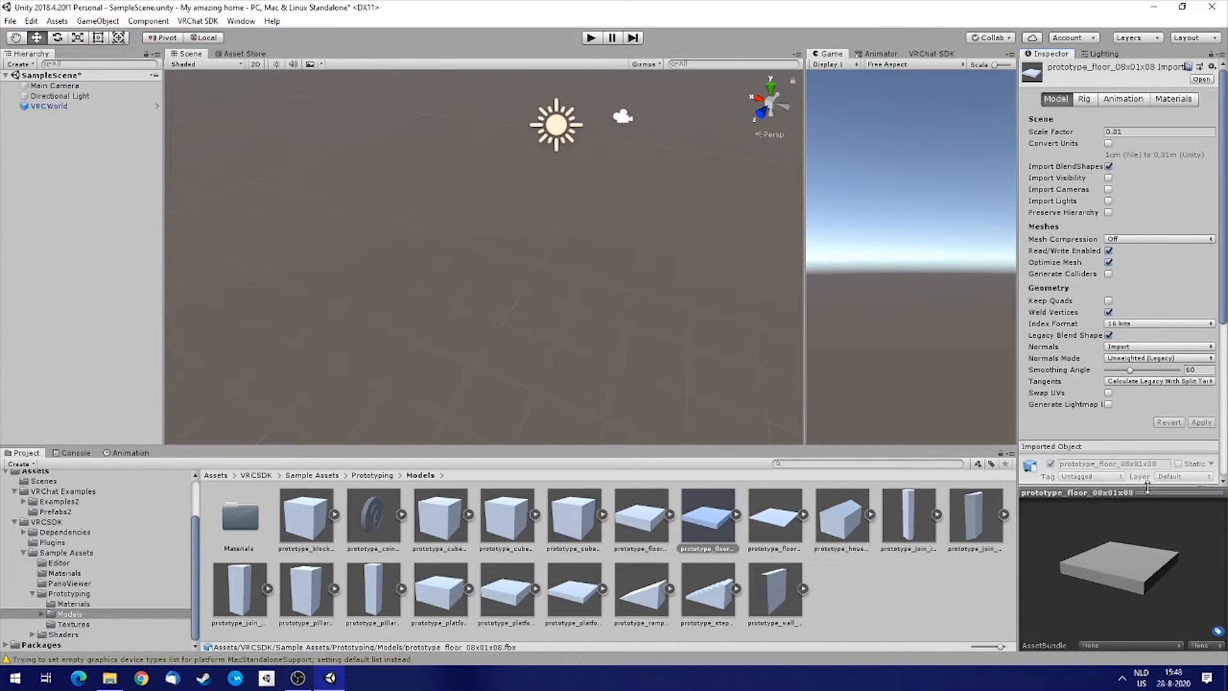
left_click_drag(1146, 493, 1155, 374)
left_click_drag(1021, 469, 978, 469)
left_click(731, 533)
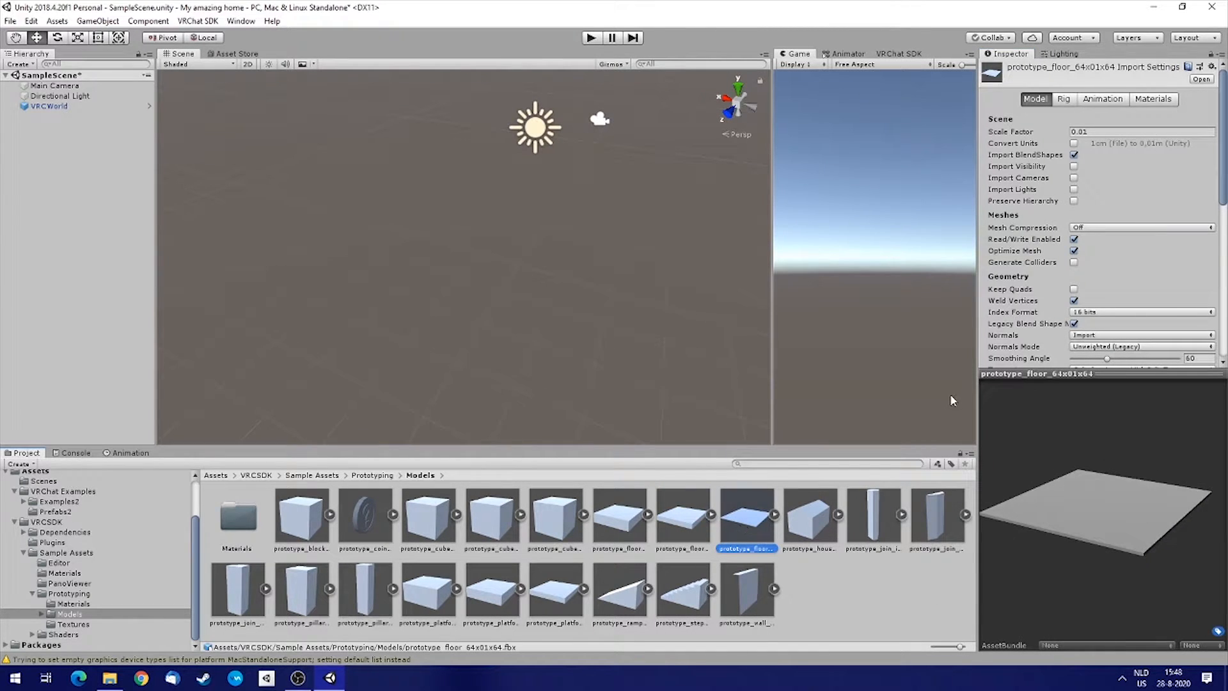
left_click(617, 517)
left_click(685, 517)
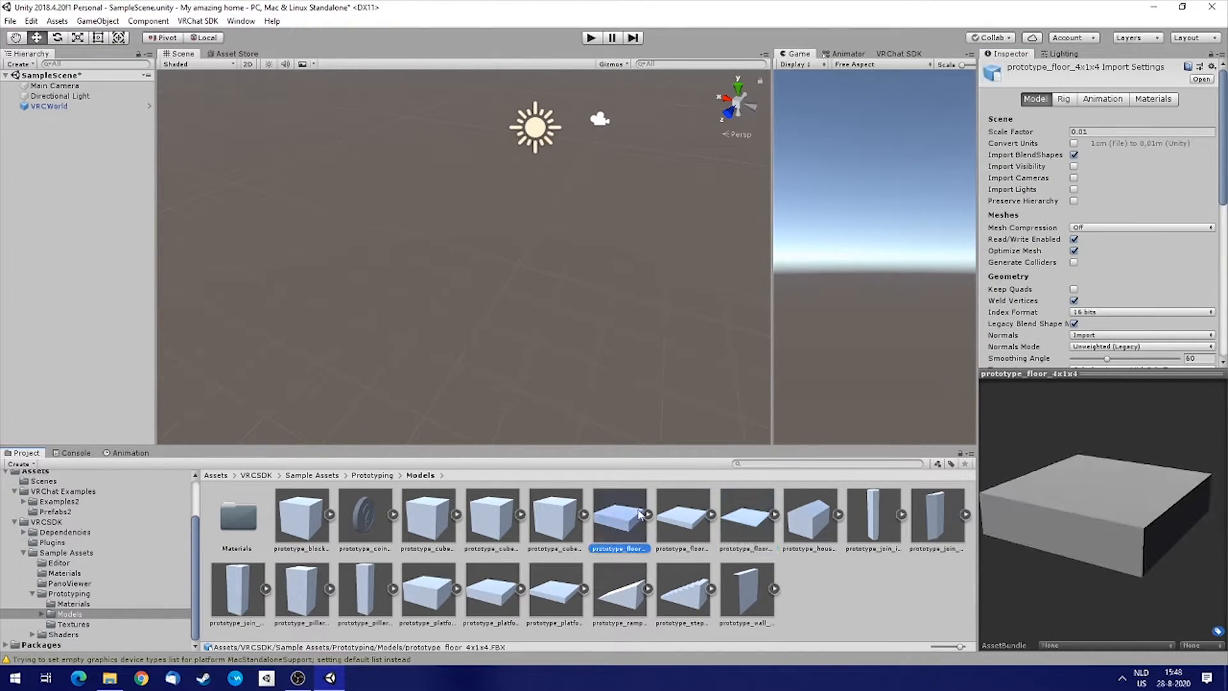
left_click(757, 516)
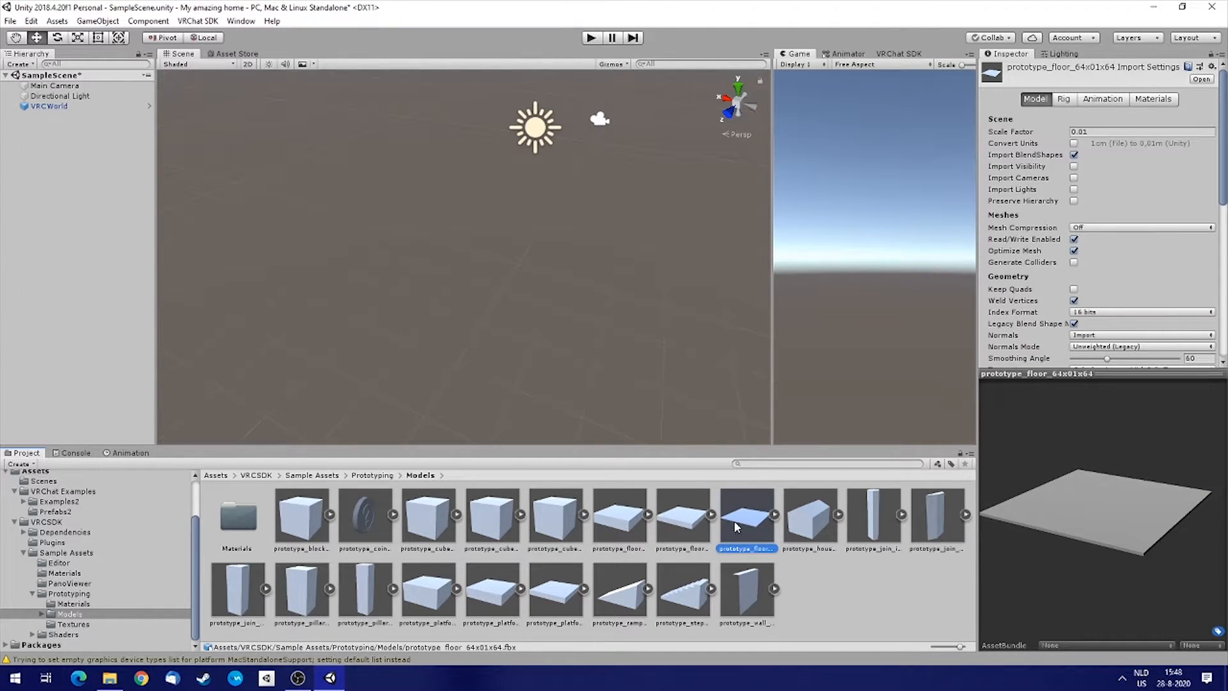
Place the prototype_floor_64x01x64 model in the scene at about X 1.6, Y 0.1, Z -2.5.
left_click_drag(745, 526, 498, 211)
left_click_drag(485, 301, 136, 349, "alt")
key("w")
right_click_drag(135, 349, 630, 271)
key("s")
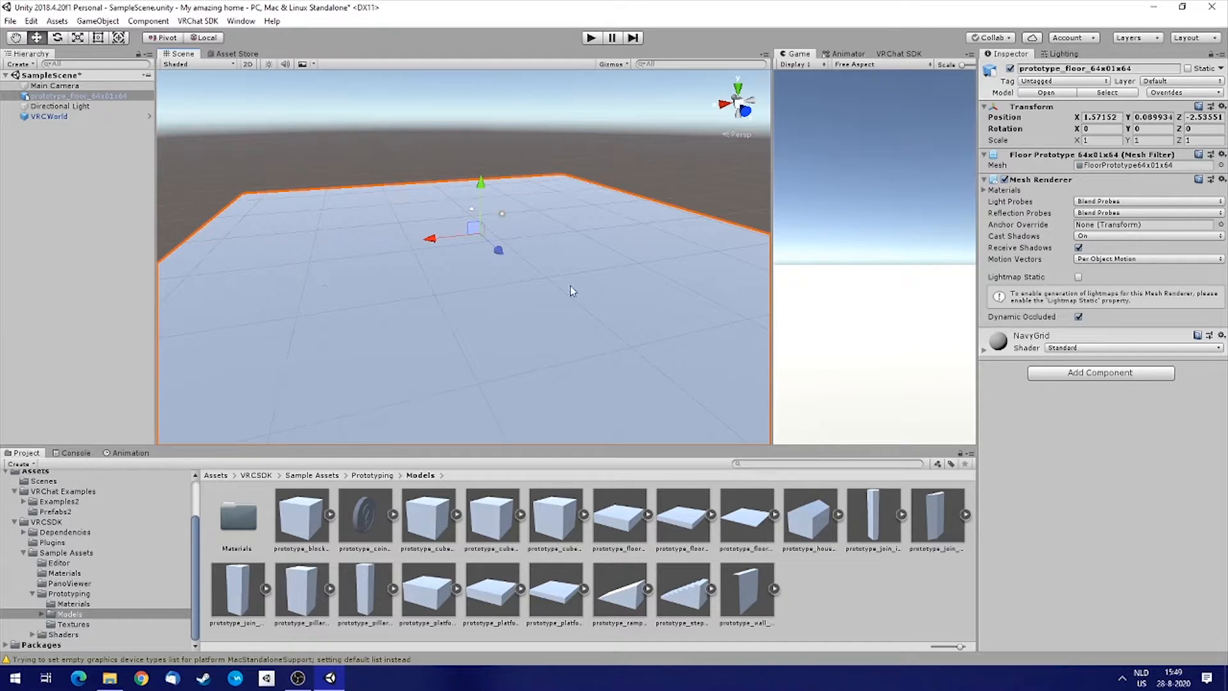
right_click_drag(624, 283, 597, 334)
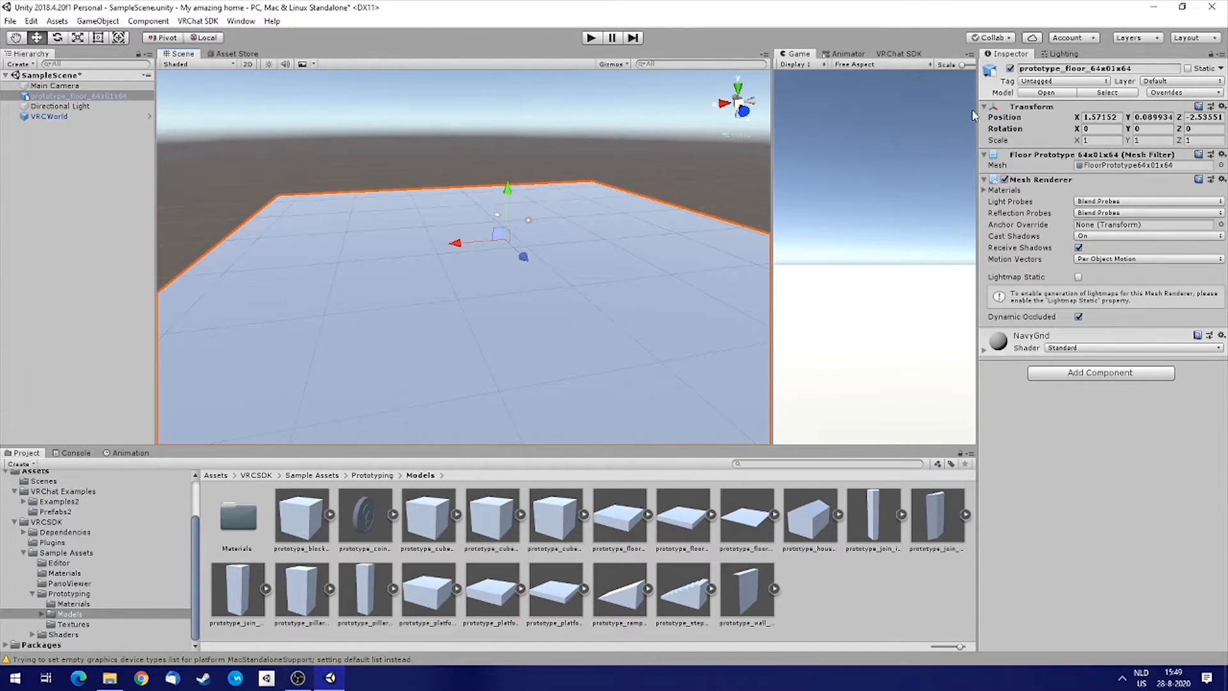
Mark the floor as Static and set its Reflection Probes to Blend Probes And Skybox.
left_click(1187, 68)
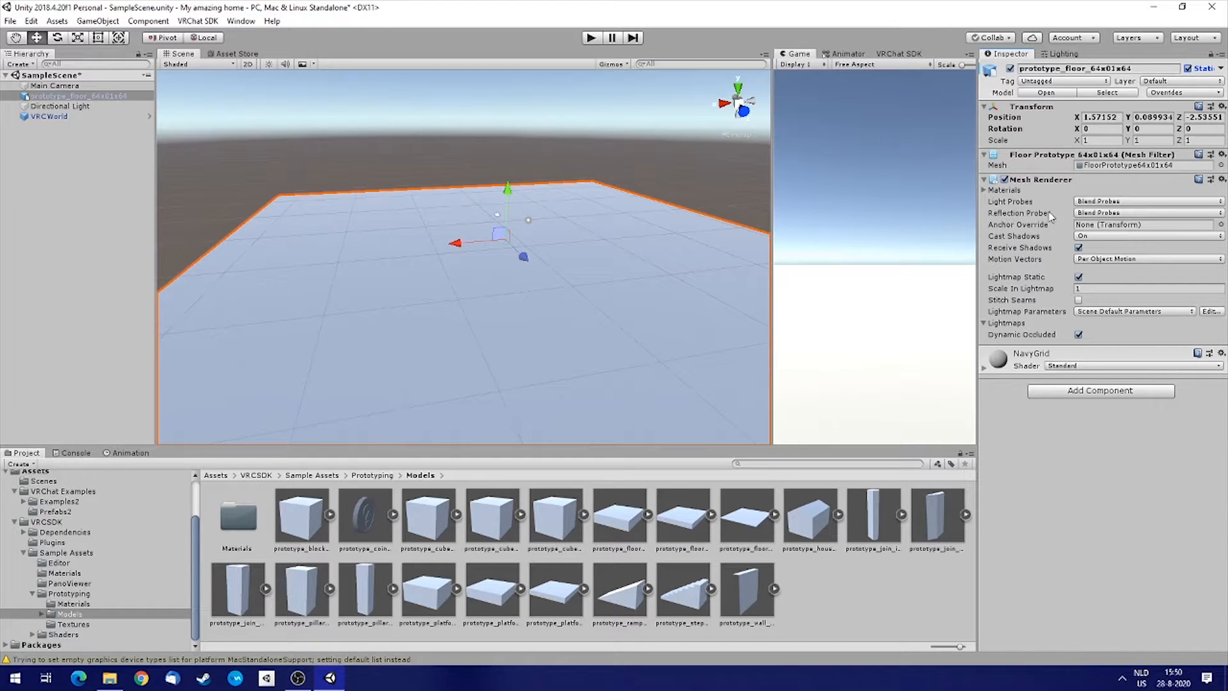
left_click(1104, 214)
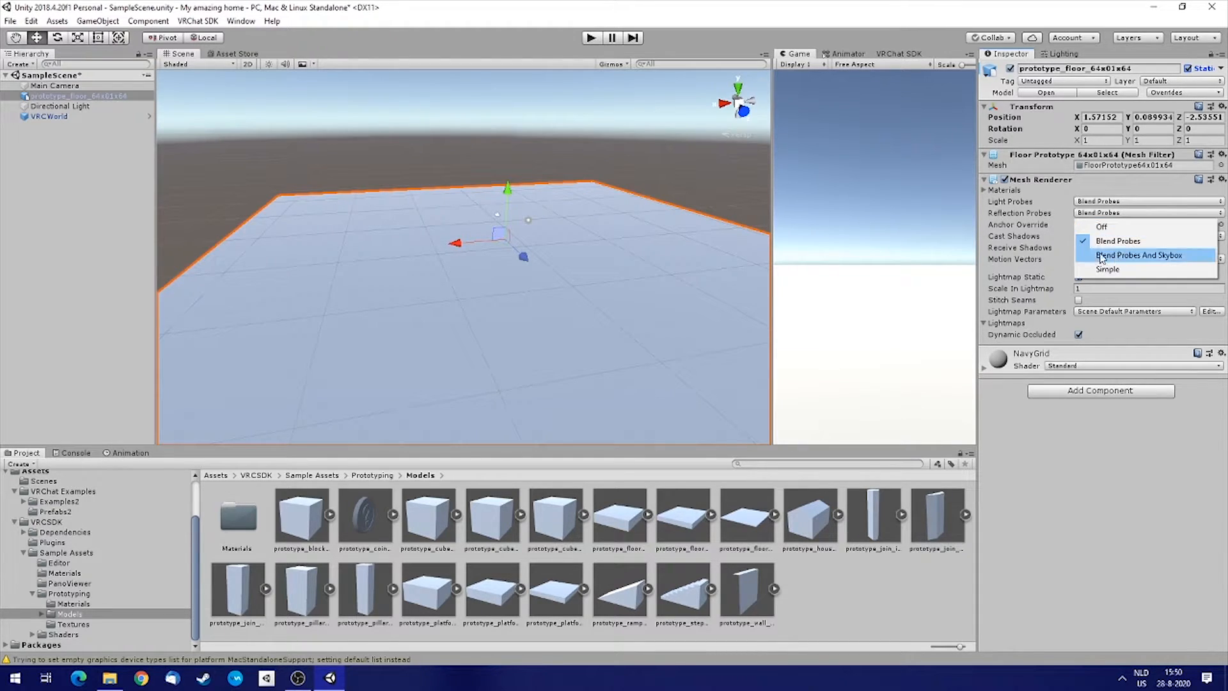
left_click(1151, 256)
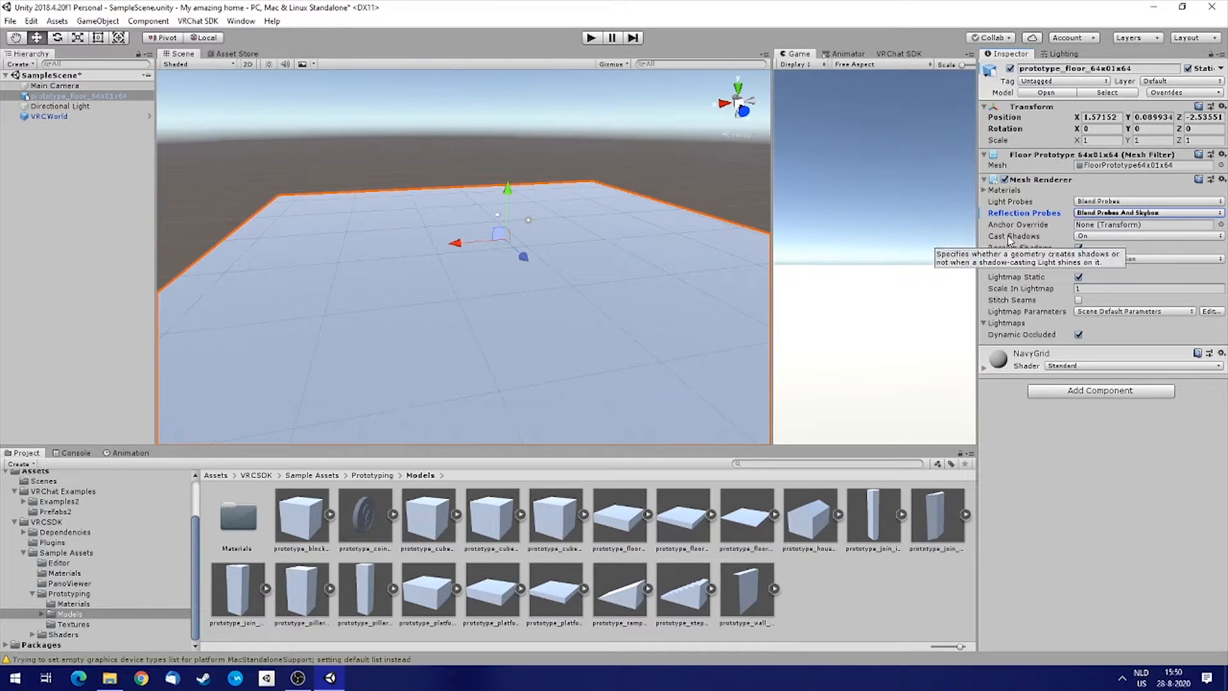
Examine the floor from below while reviewing its Cast Shadows options.
left_click(1102, 236)
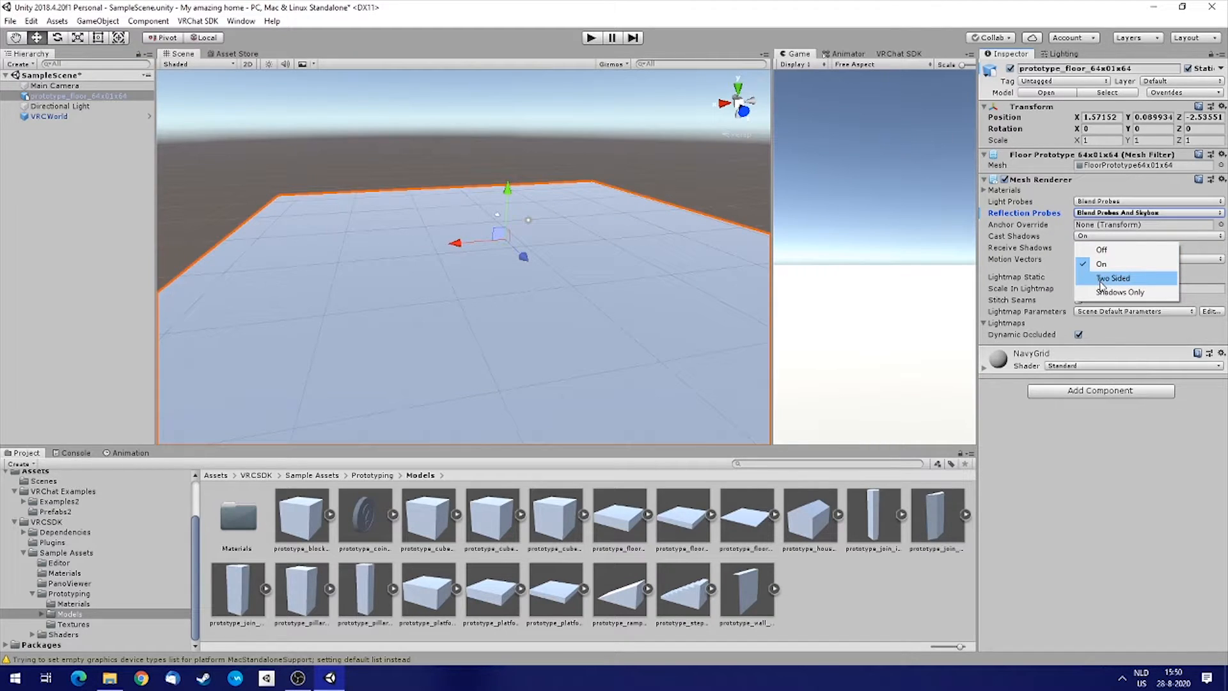
right_click_drag(577, 254, 652, 144)
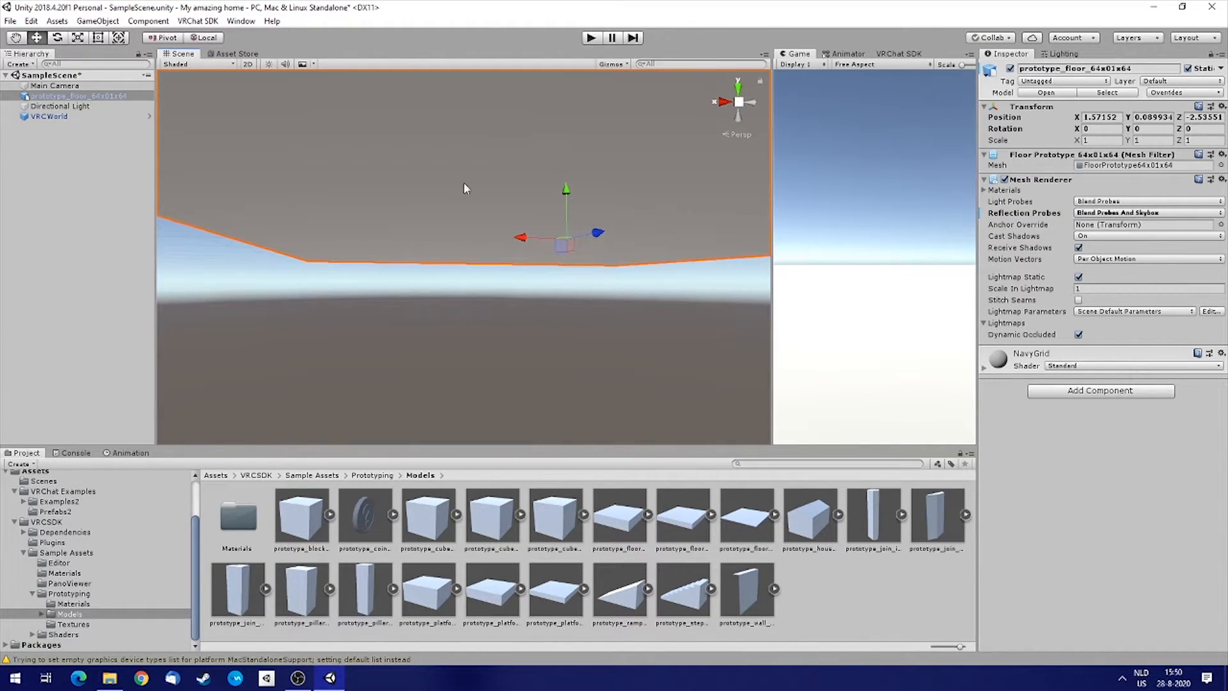
right_click_drag(476, 227, 613, 250)
right_click_drag(552, 219, 423, 242)
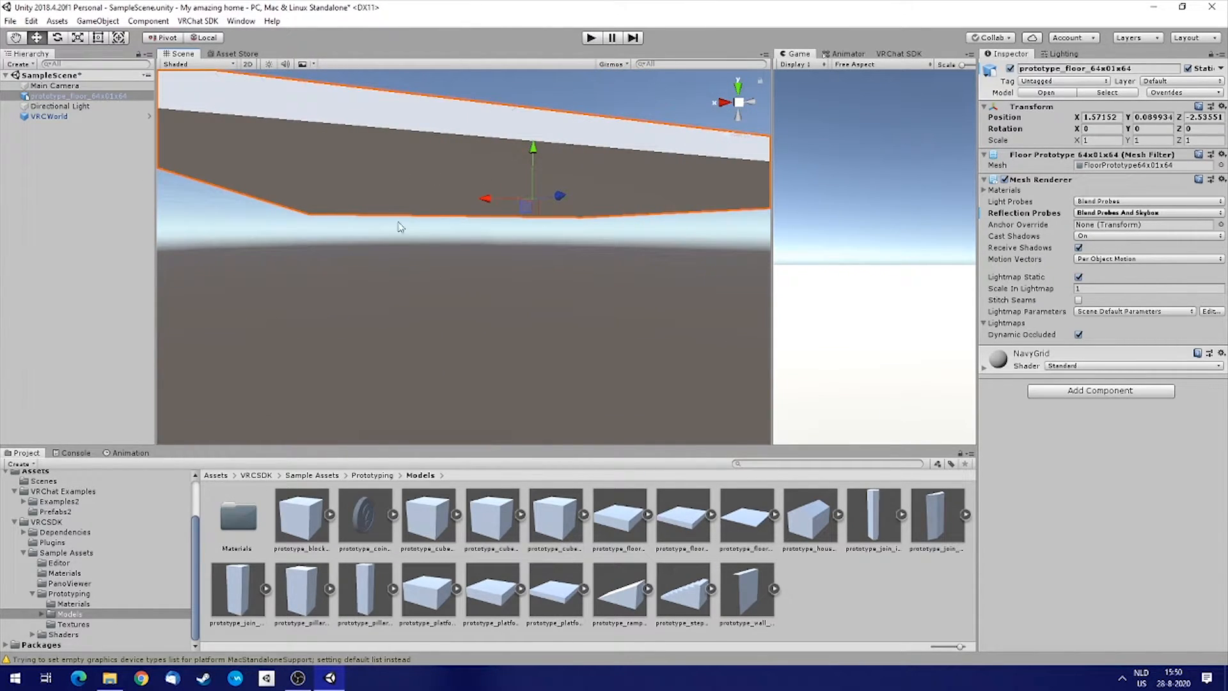
right_click_drag(512, 173, 530, 412)
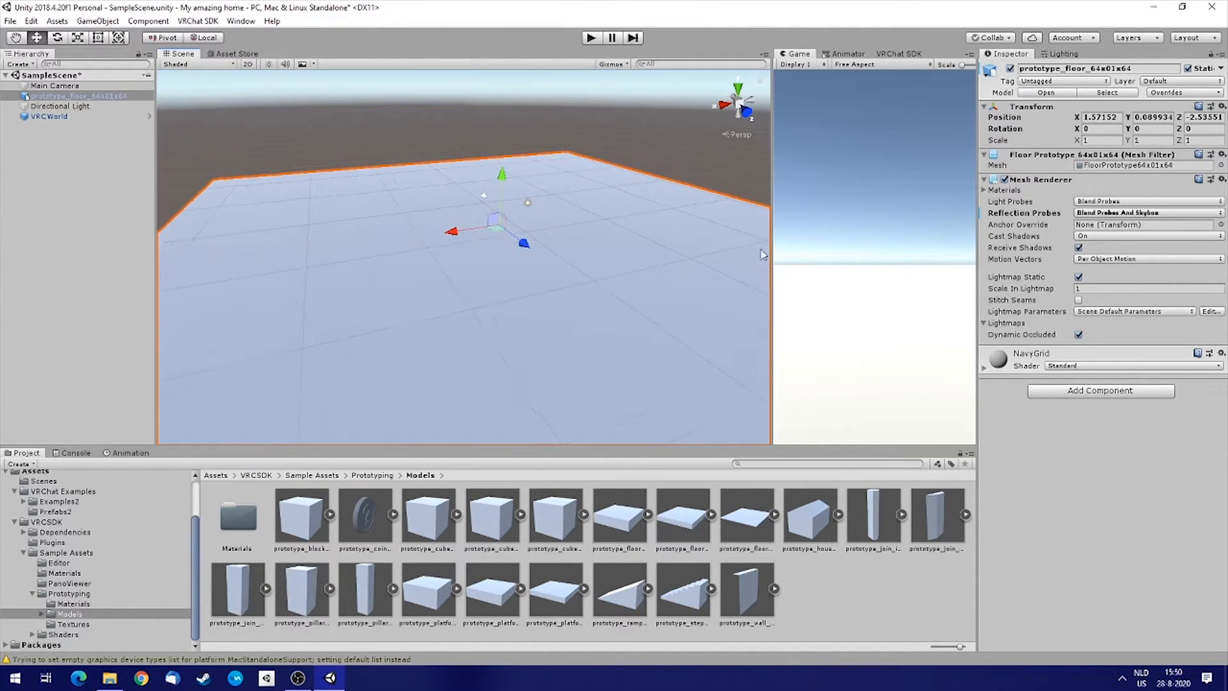
left_click(1081, 236)
left_click(1081, 256)
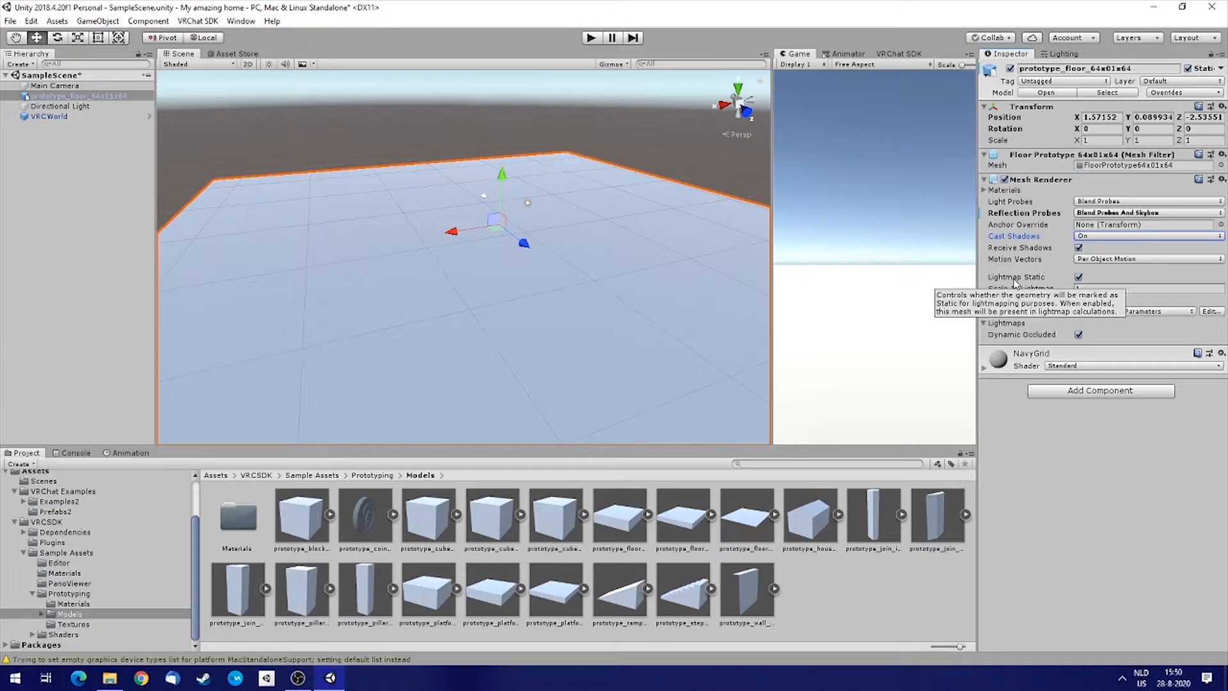
Enable Stitch Seams in the floor's lightmap settings.
left_click(1090, 289)
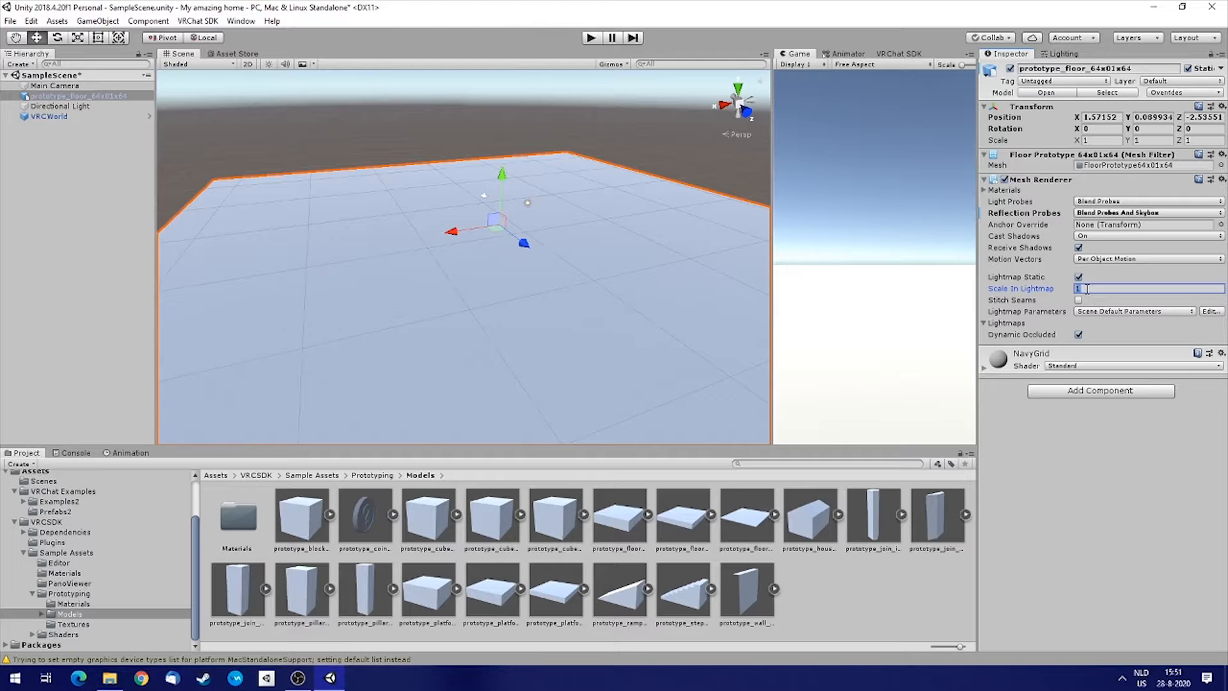
type(".")
key("Return")
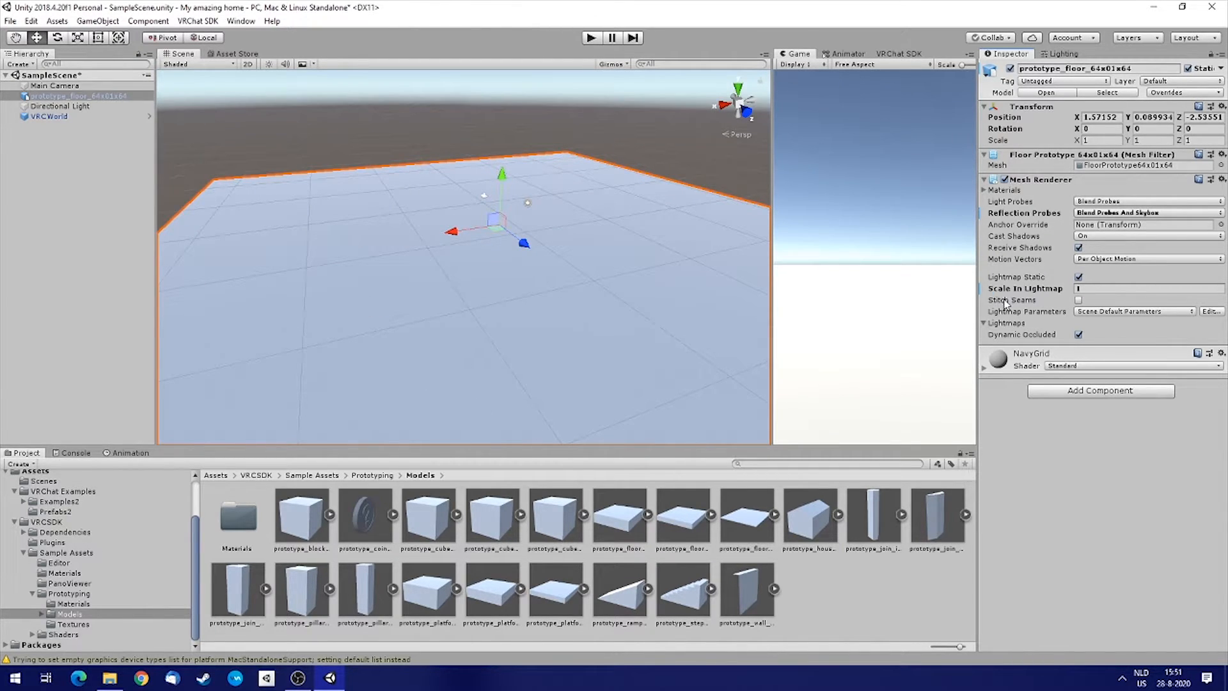
left_click(1078, 300)
mouse_move(640, 255)
right_mouse_down()
mouse_move(601, 252)
mouse_move(629, 259)
right_mouse_up()
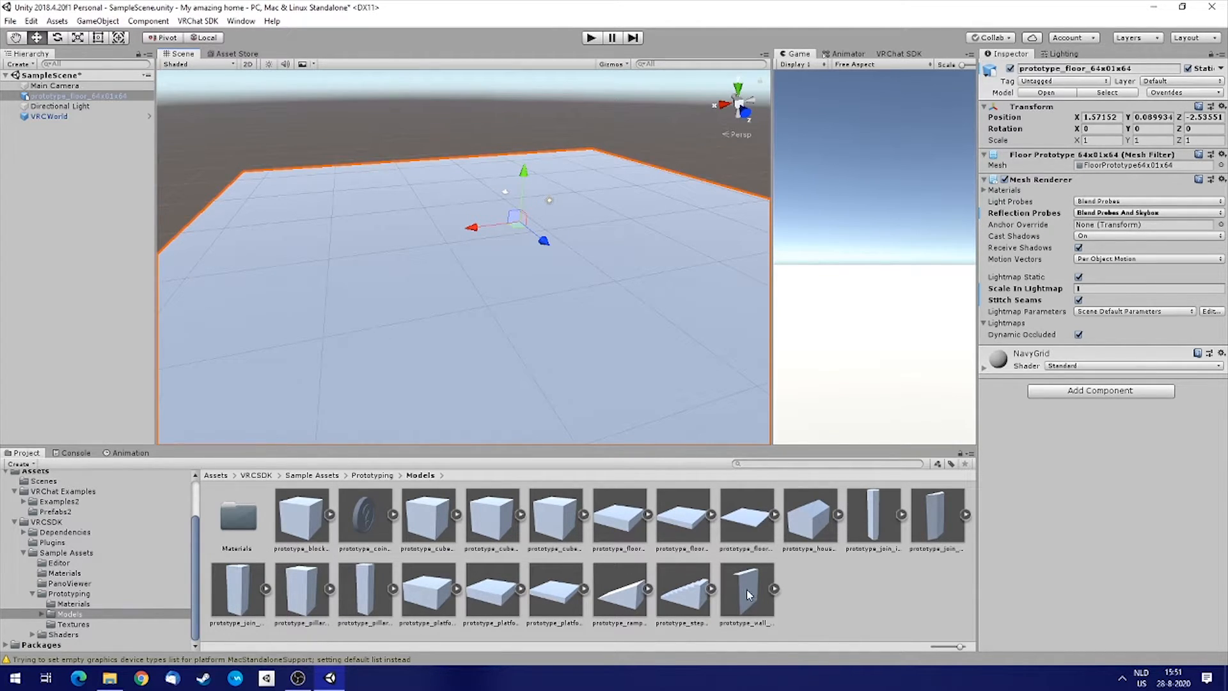
Place a prototype_wall_8x8x1 model in the scene and move it onto the floor at about X -0.5, Z 7.
left_click_drag(744, 597, 413, 223)
key("a")
right_click_drag(422, 313, 496, 340)
key("d")
key("a")
key("w")
key("a")
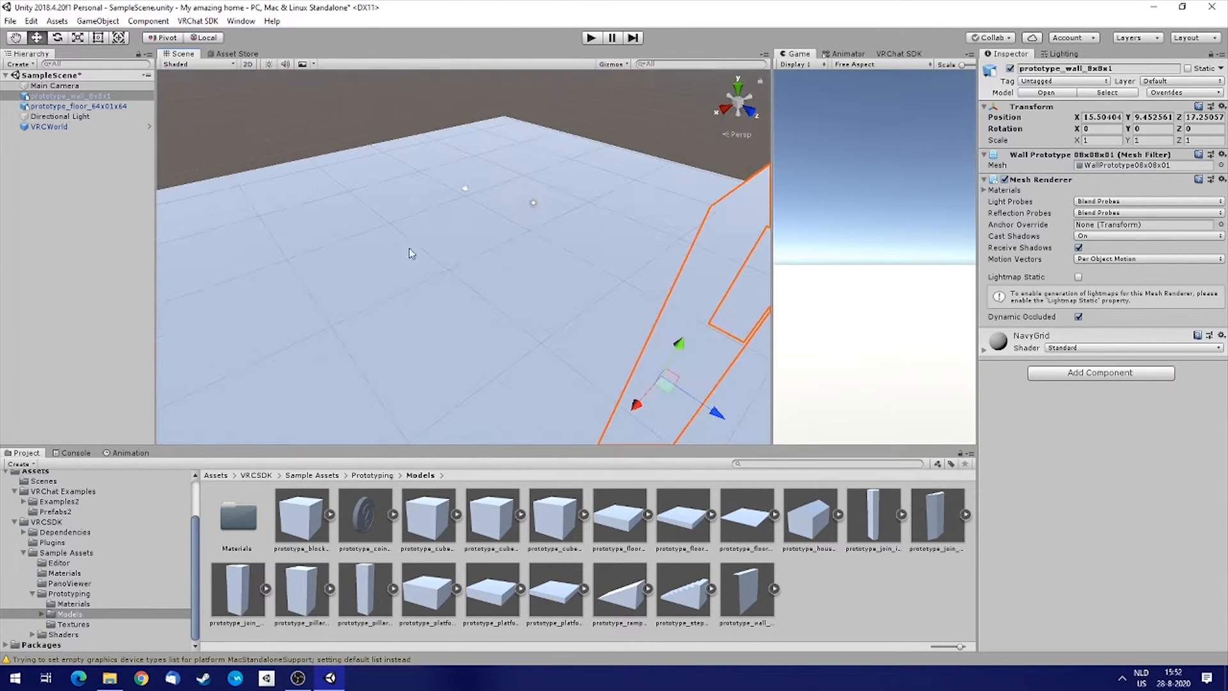
left_click_drag(671, 393, 604, 233)
right_click_drag(604, 234, 463, 252)
key("d")
left_click_drag(487, 234, 635, 287)
scroll(640, 285, "down", 3, "alt")
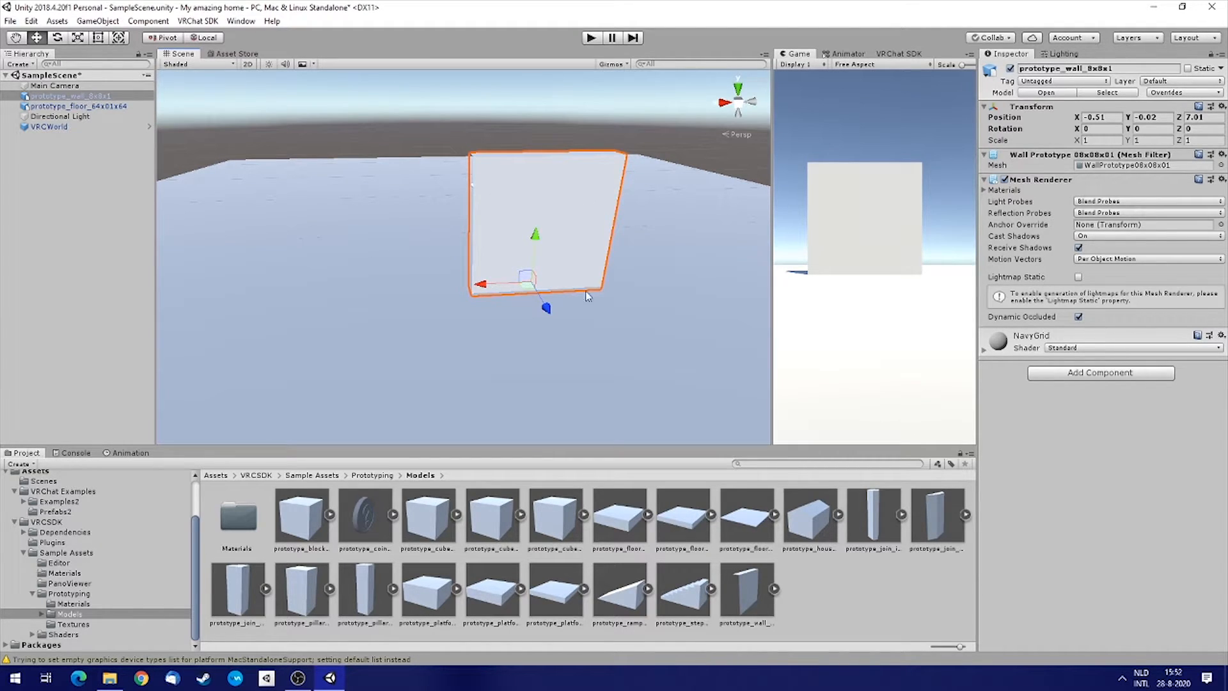
Duplicate the wall and vertex-snap the copy end-to-end alongside the original wall.
right_click(64, 101)
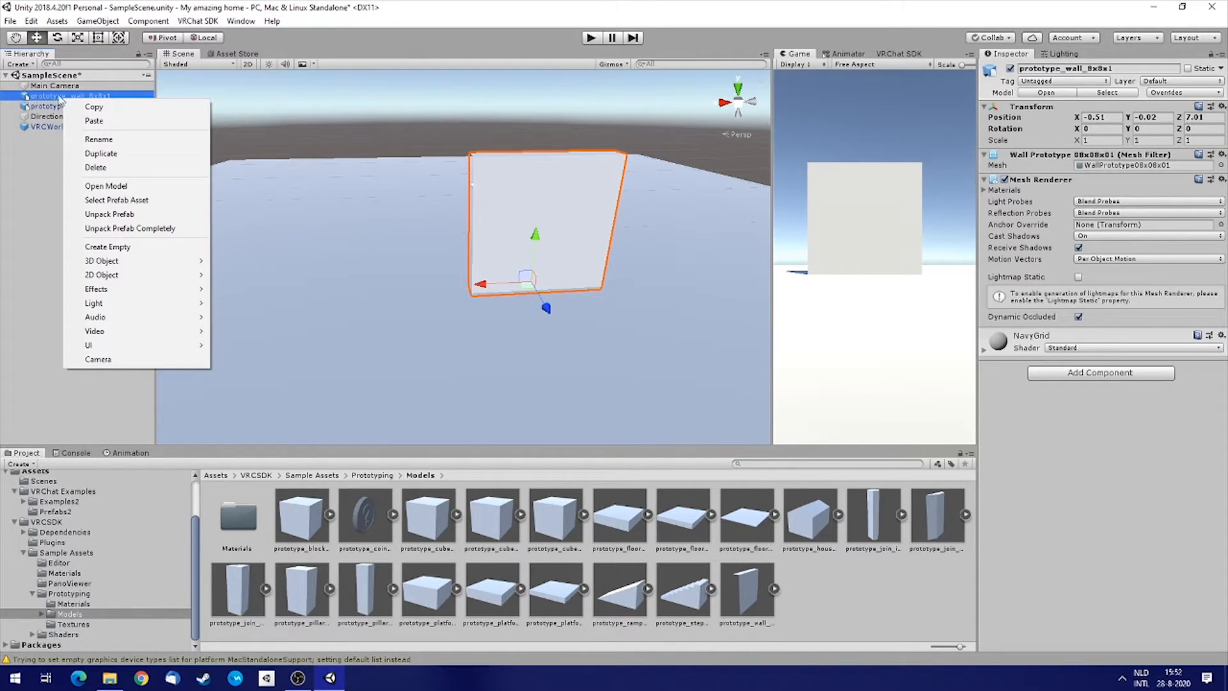
left_click(128, 156)
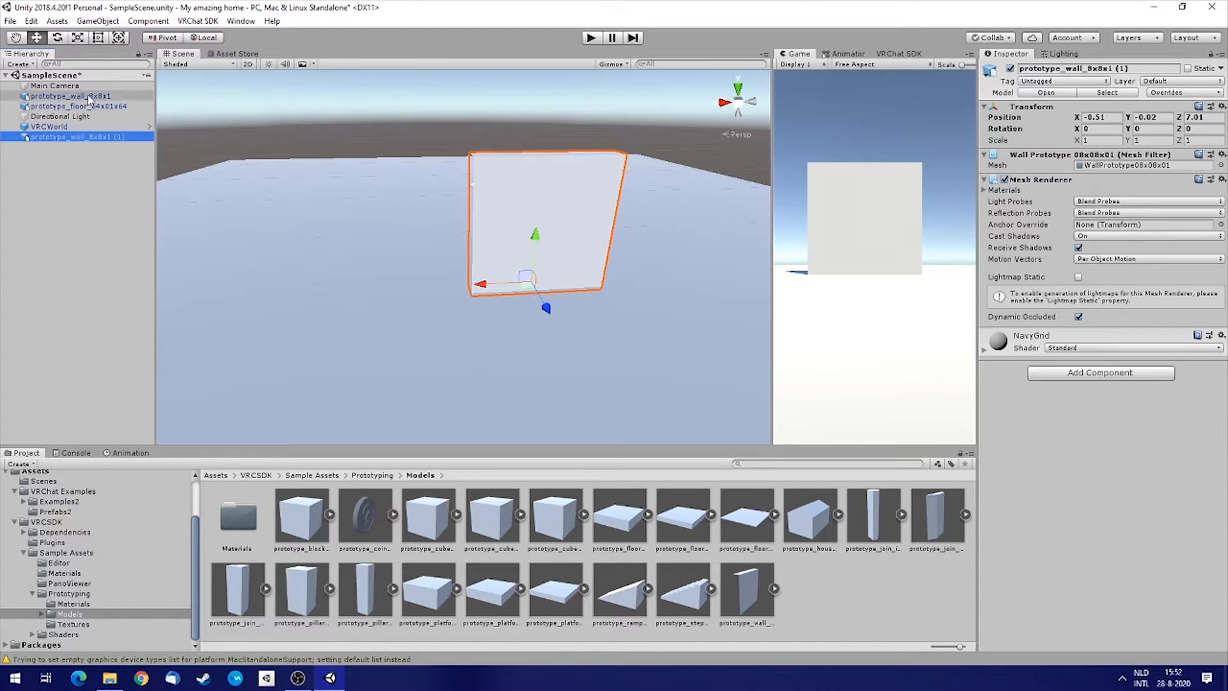
left_click_drag(496, 285, 291, 307)
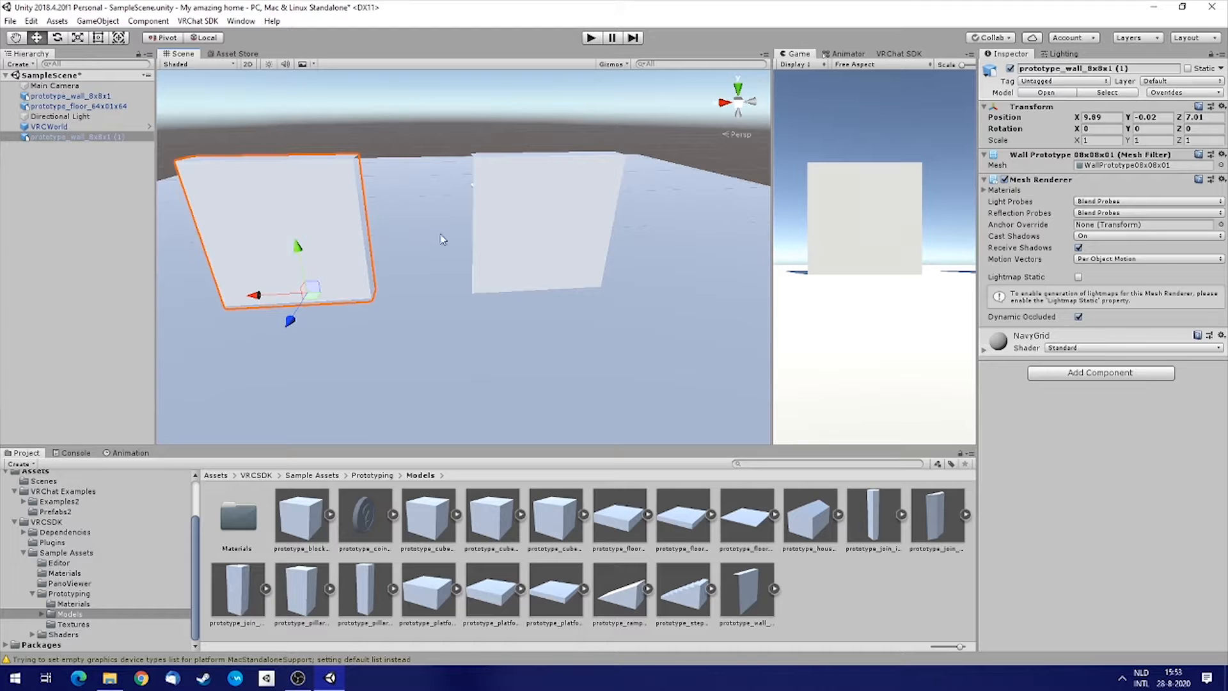
right_click_drag(448, 231, 516, 156)
key("w")
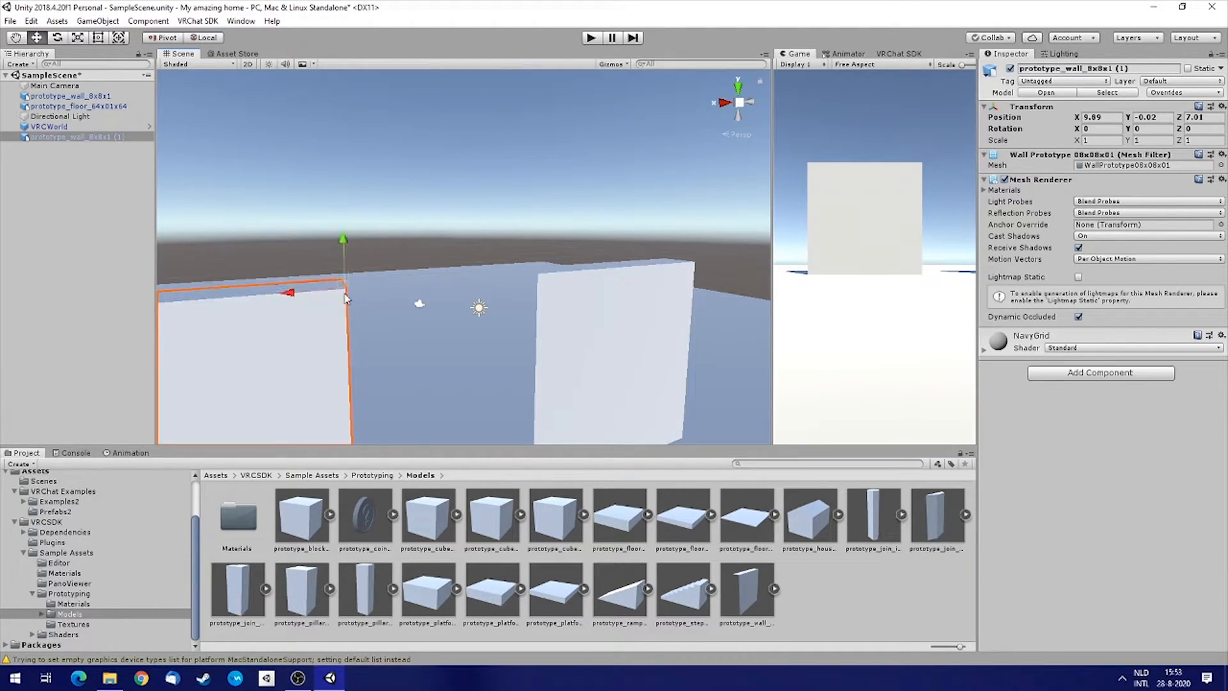
key("v")
left_click_drag(345, 294, 538, 282)
left_click_drag(619, 337, 644, 415, "alt")
scroll(645, 416, "down", 3)
Duplicate the second wall and vertex-snap the new copy to its free end, extending the row to about X 11.49.
right_click(96, 137)
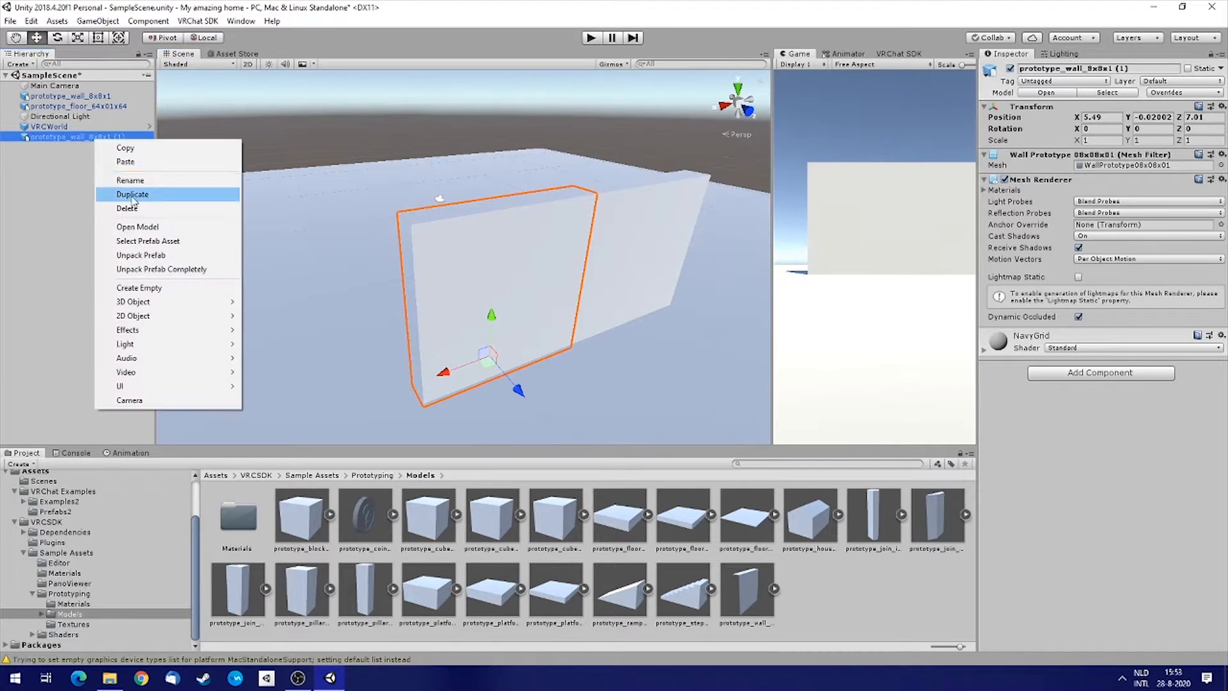
left_click(237, 194)
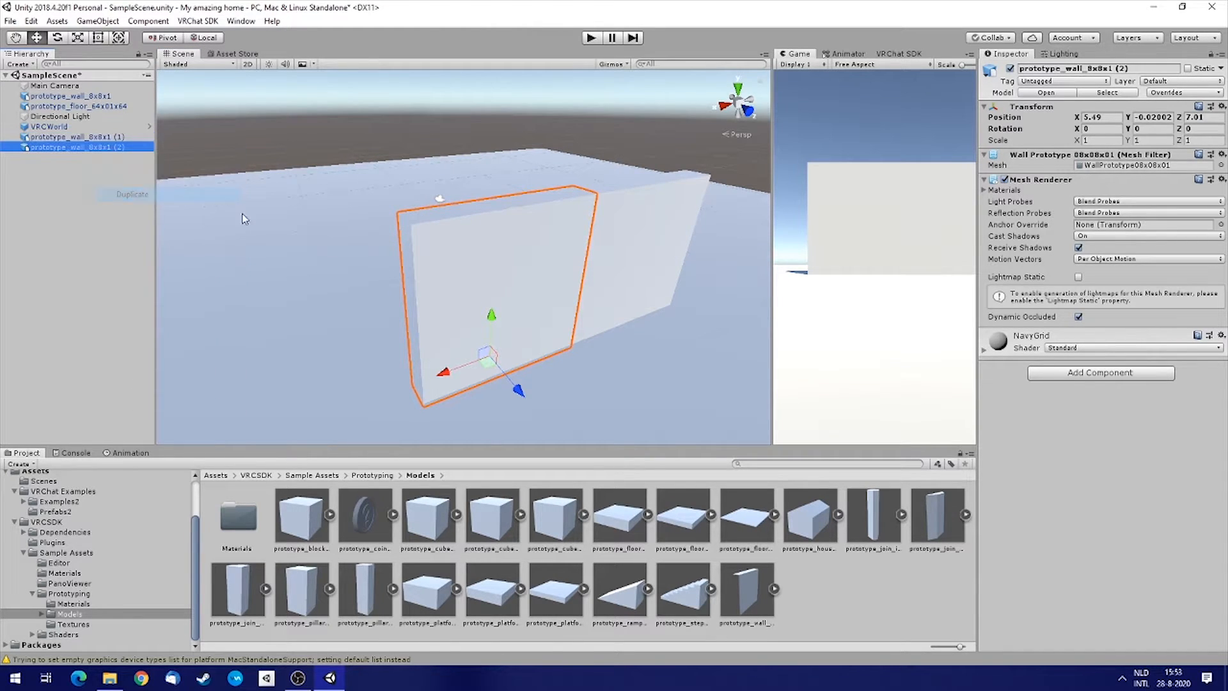
key("v")
left_click_drag(594, 199, 552, 237)
left_click(543, 233)
key("v")
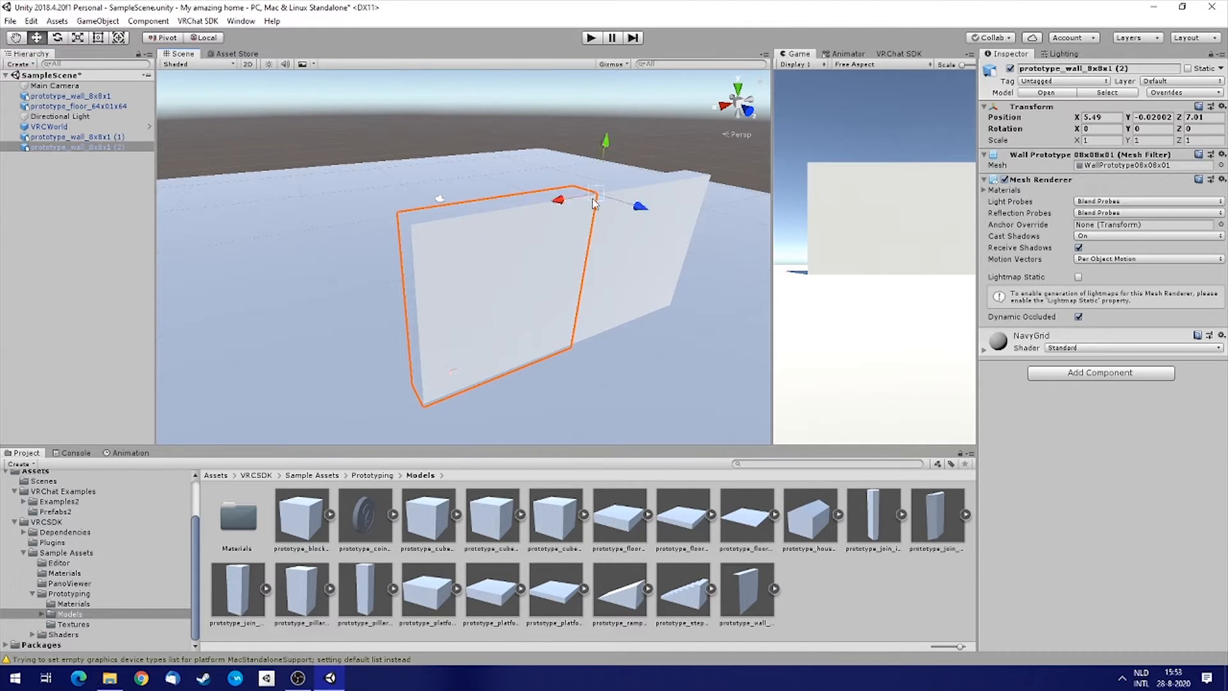
left_click_drag(593, 202, 465, 239)
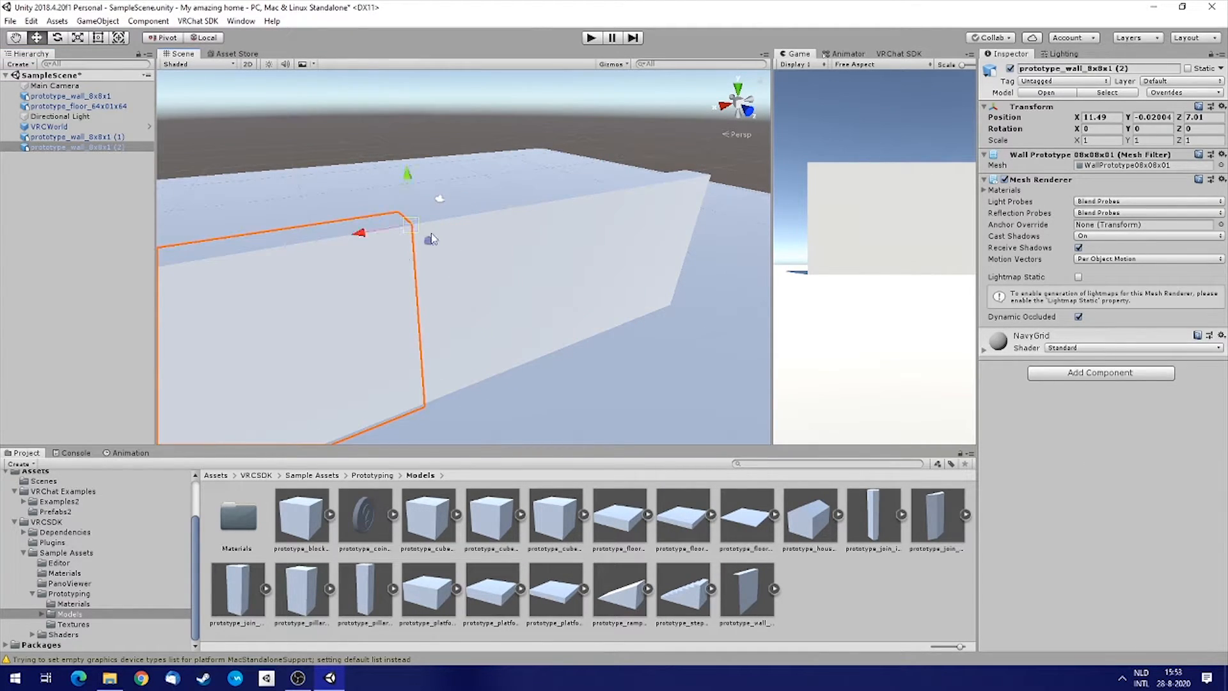
left_click_drag(618, 242, 1022, 242, "alt")
left_click_drag(654, 316, 735, 354, "alt")
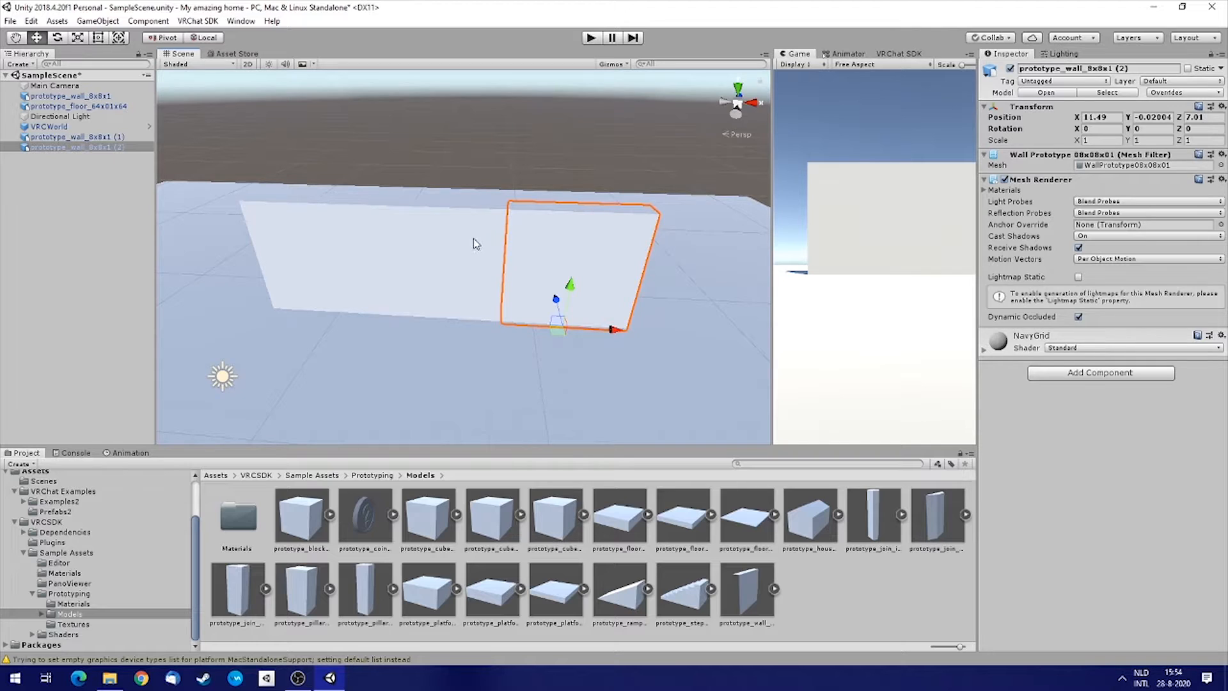
Select all three row walls, duplicate them, and move the copies to the opposite side at about Z -8.11.
left_click(441, 230, "shift")
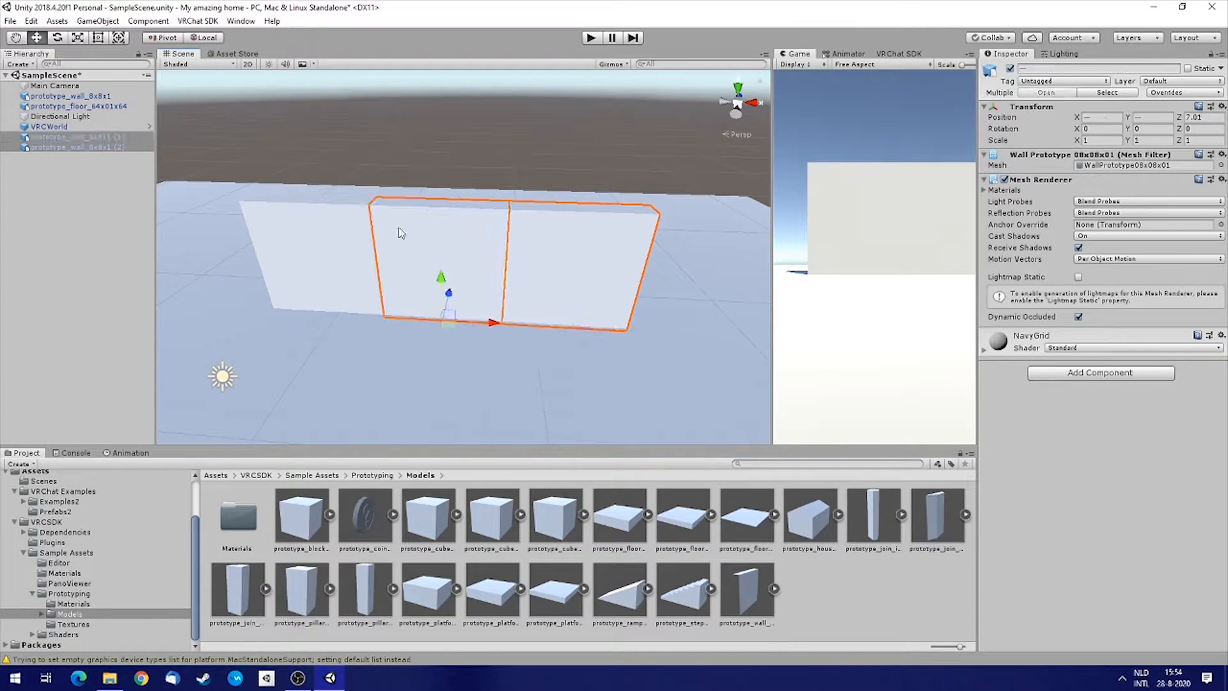
left_click(324, 229, "shift")
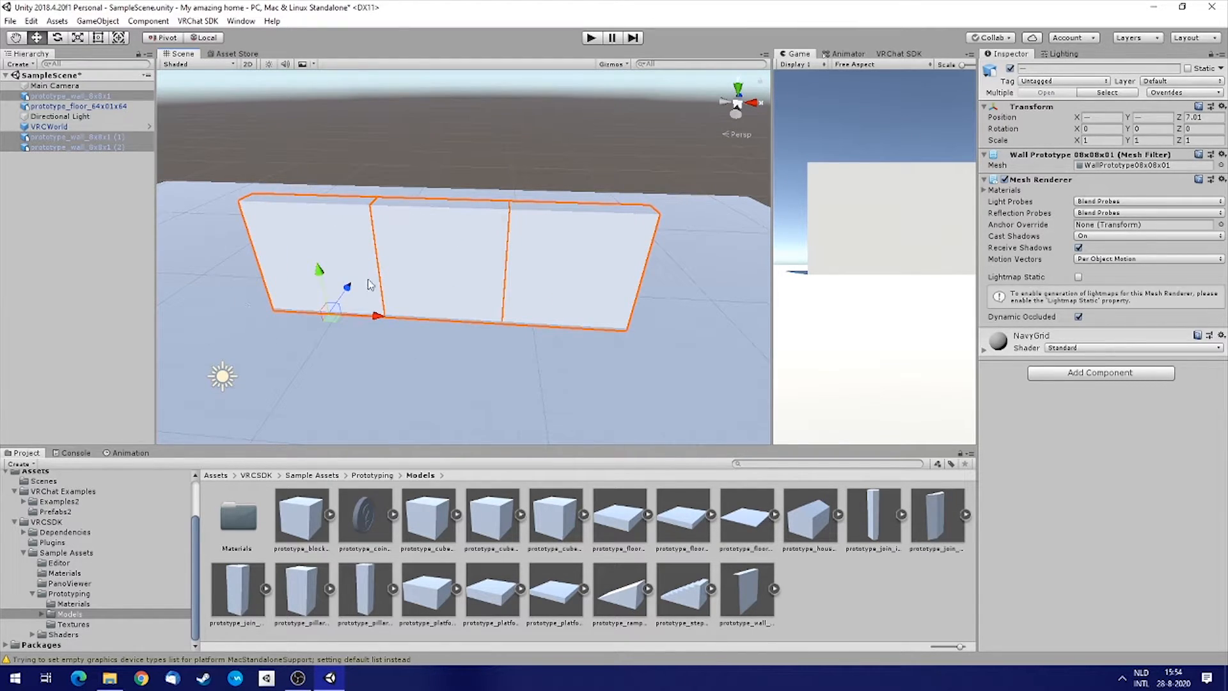
left_click_drag(544, 236, 284, 179, "alt")
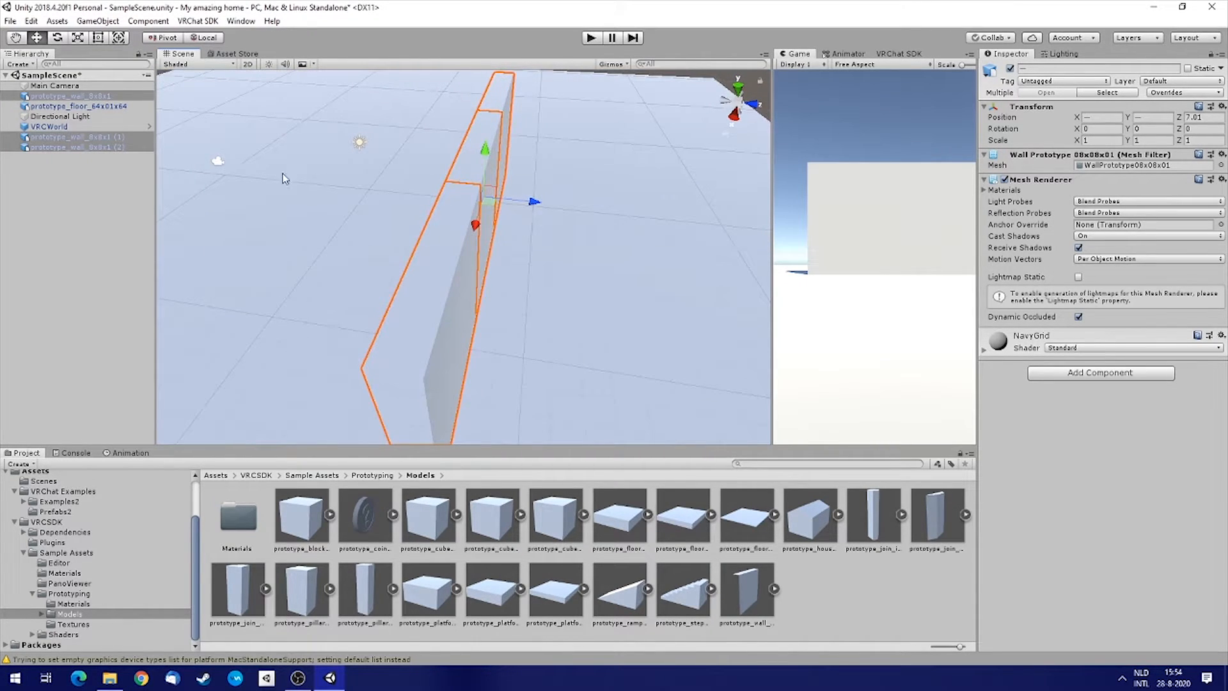
right_click(97, 143)
left_click(159, 200)
left_click_drag(534, 202, 316, 188)
left_click_drag(356, 246, 446, 152, "alt")
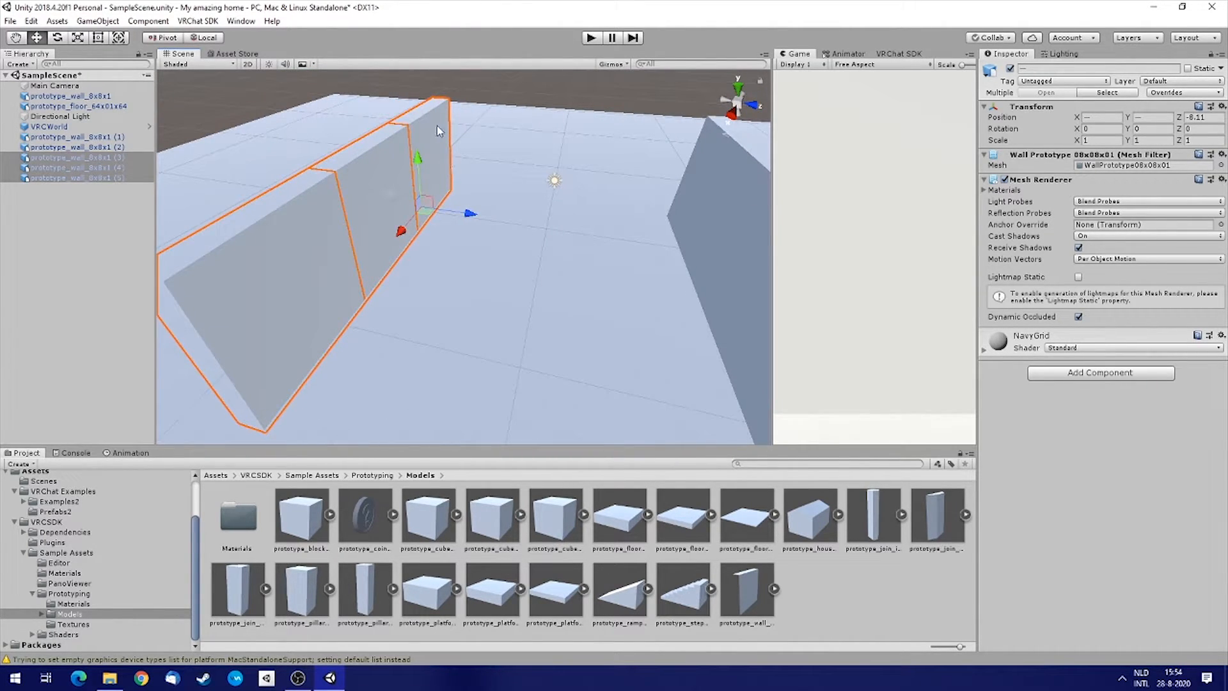
Duplicate one of the opposite walls and set the copy's Y rotation to 90.
left_click(436, 125)
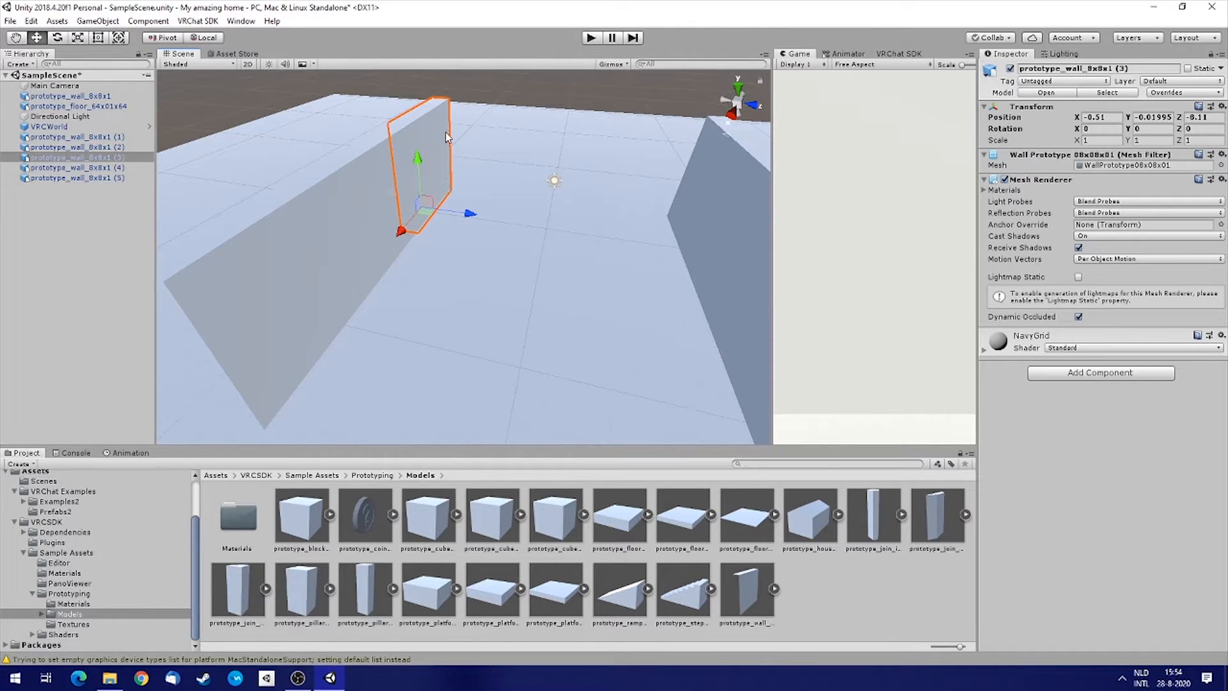
right_click(100, 159)
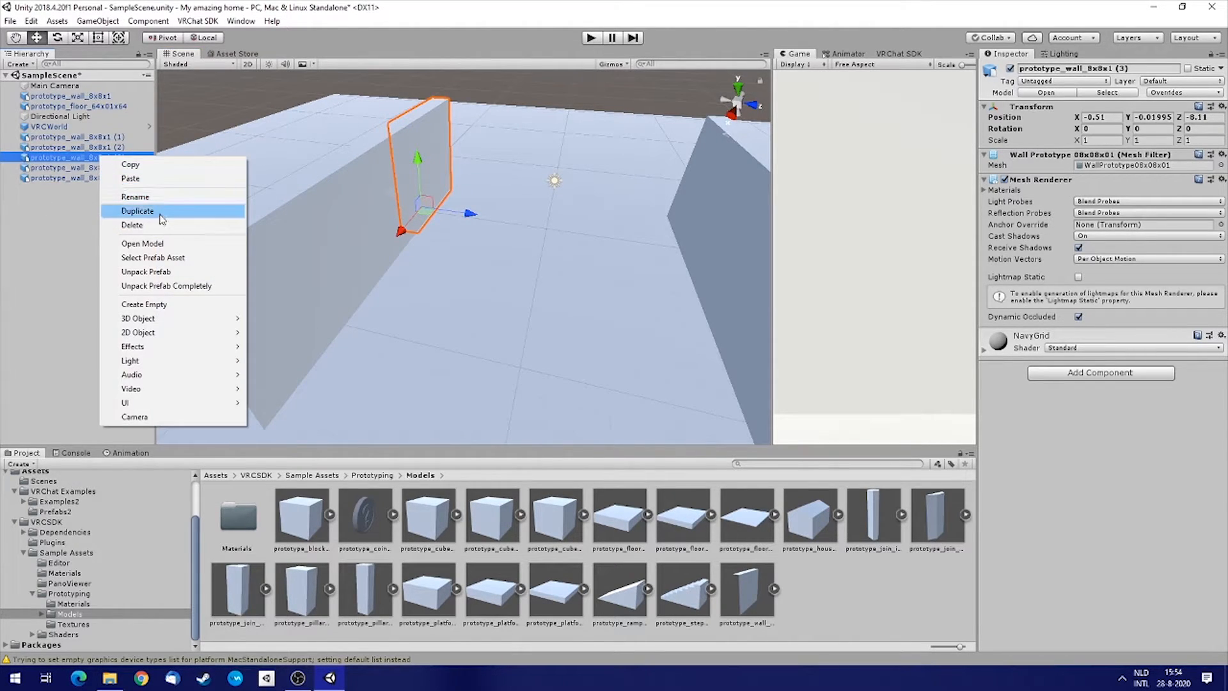
left_click(161, 216)
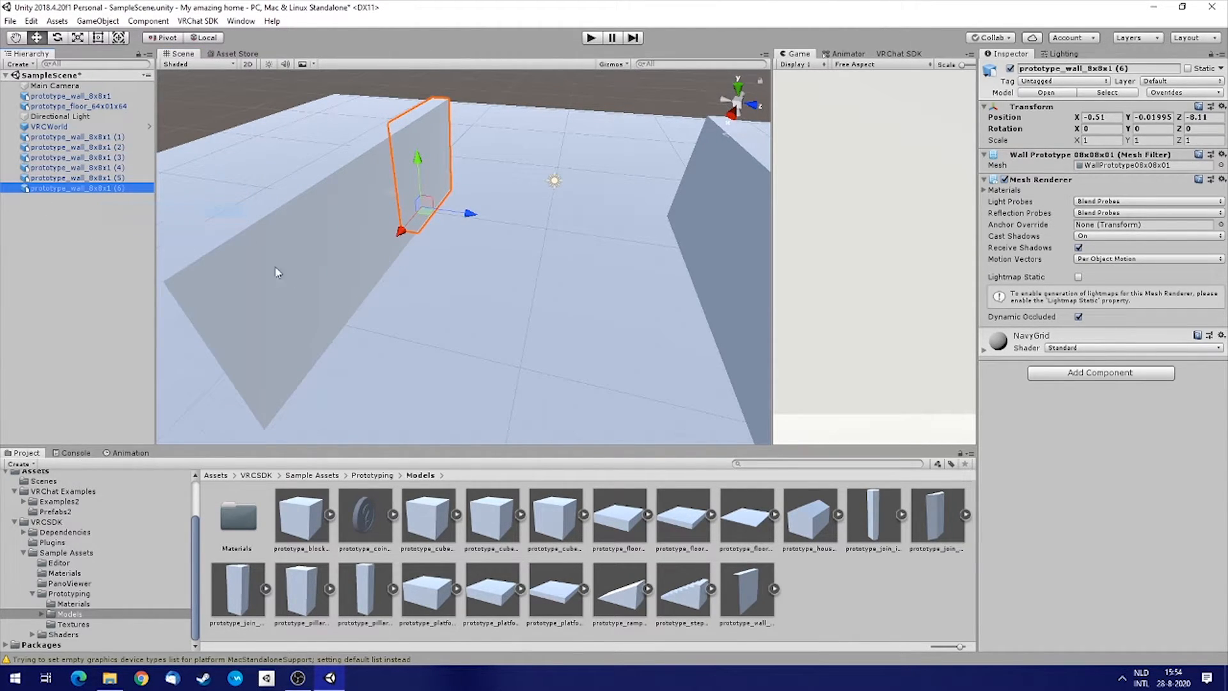
left_click(57, 38)
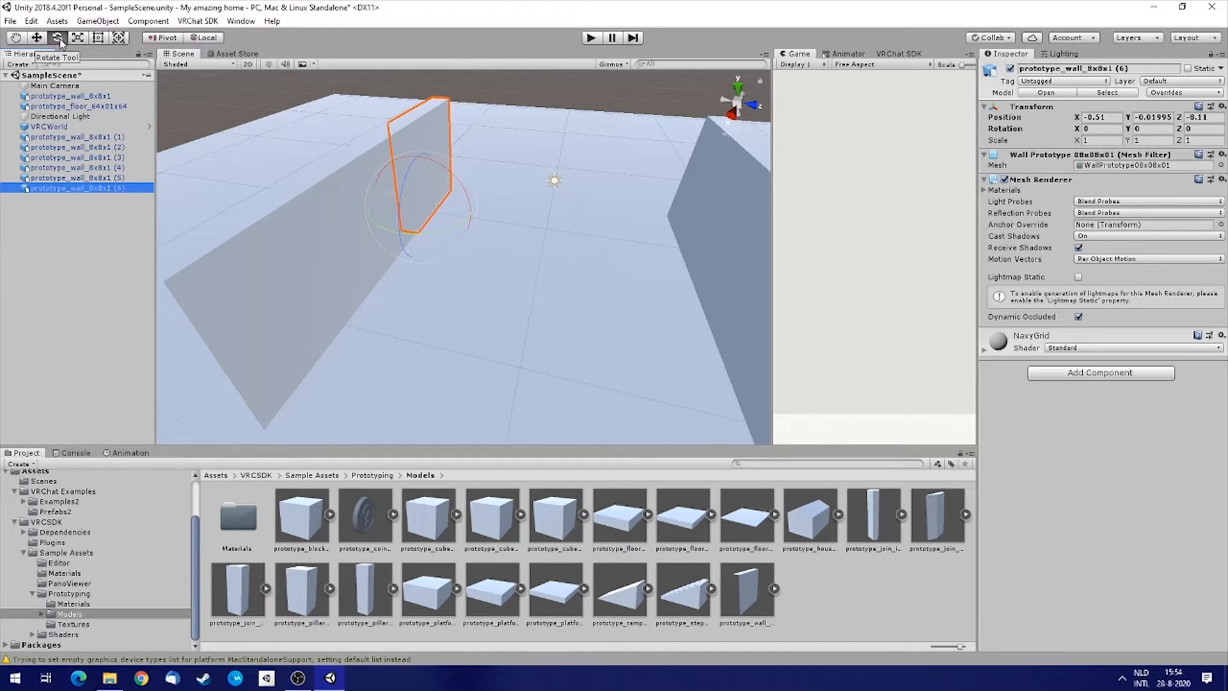
left_click(59, 38)
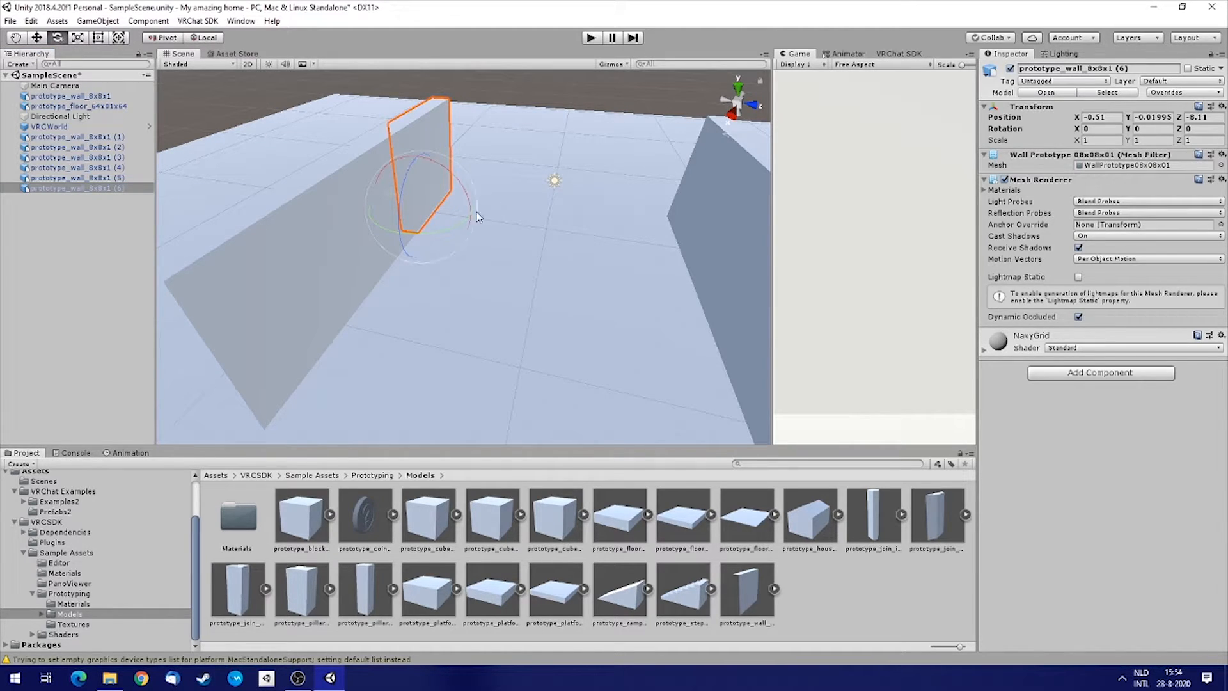
left_click_drag(456, 231, 393, 242)
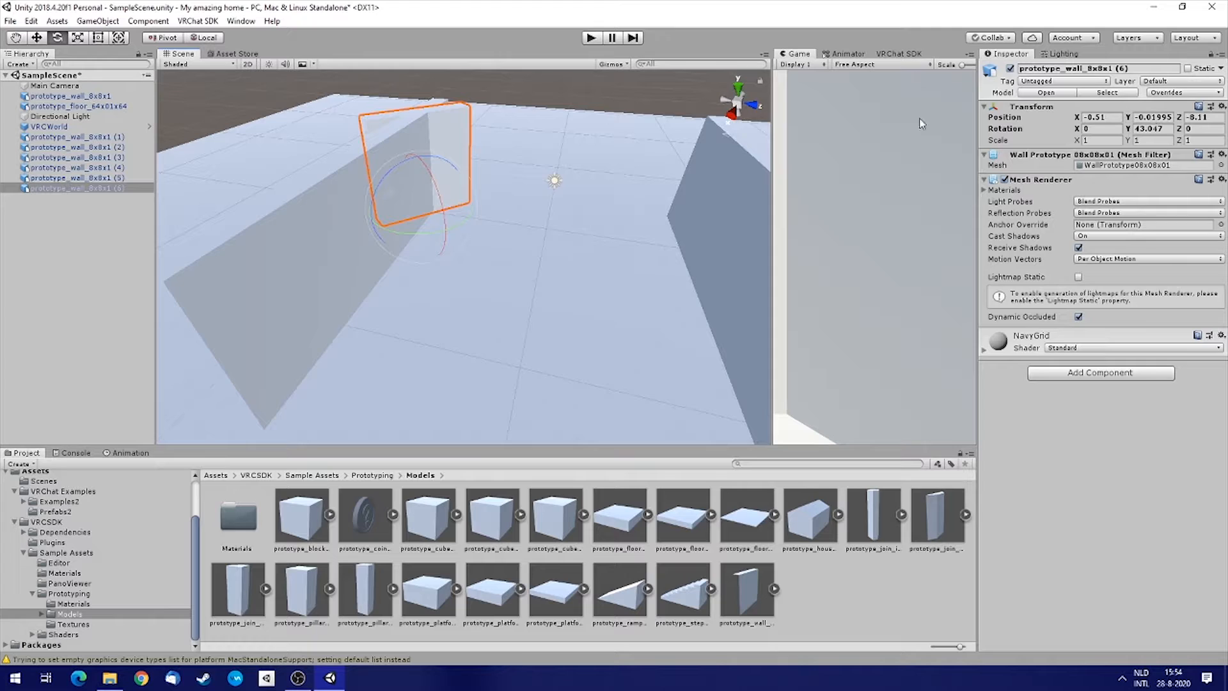
left_click_drag(406, 232, 422, 252)
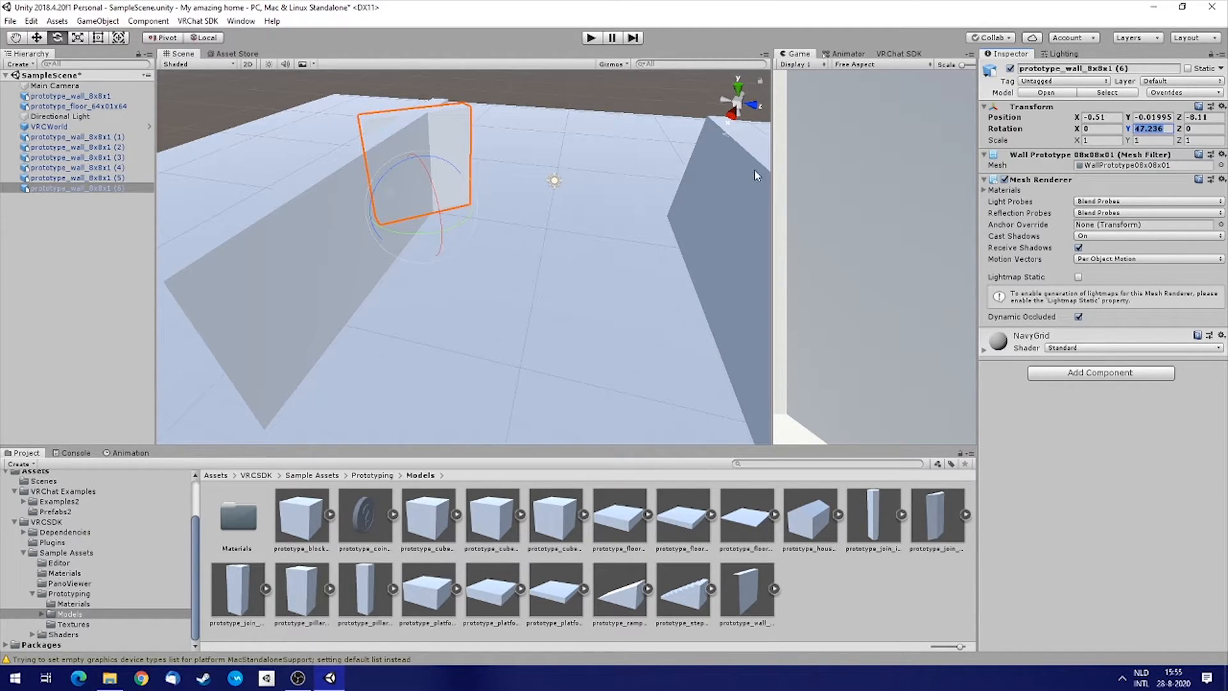
type("90")
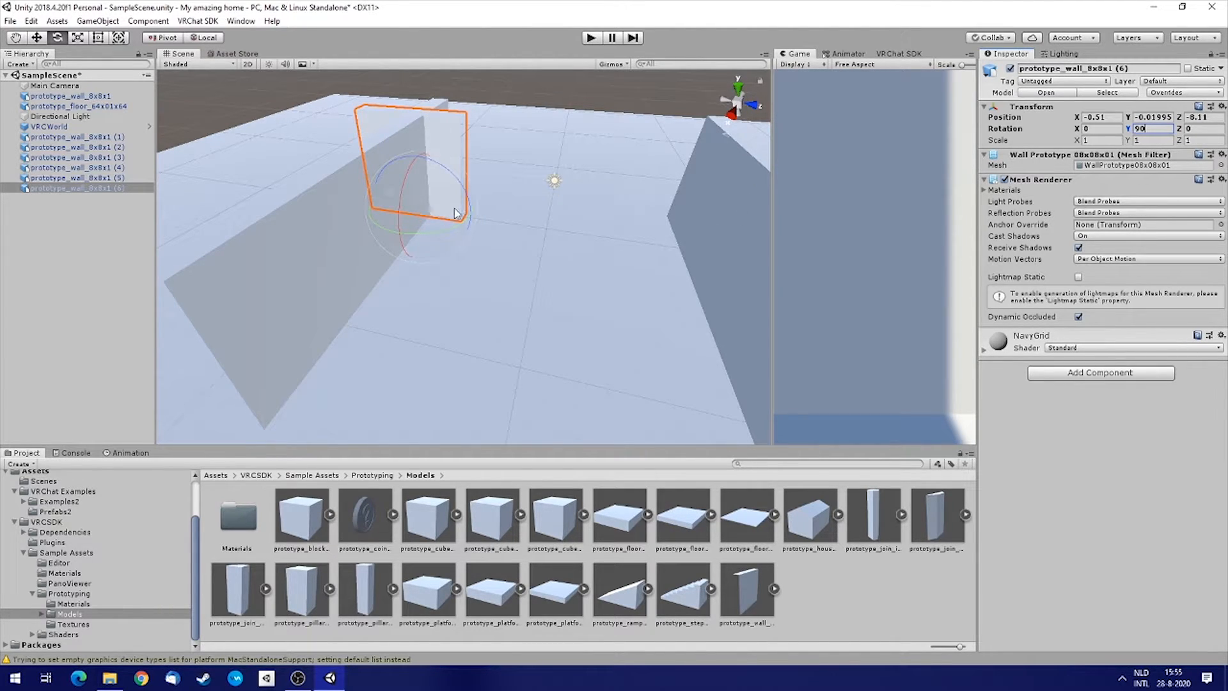
right_click_drag(434, 229, 410, 225)
Vertex-snap the rotated wall to the end of the opposite row at about X -4.51, Z -4.11.
key("w")
right_click_drag(512, 214, 286, 214)
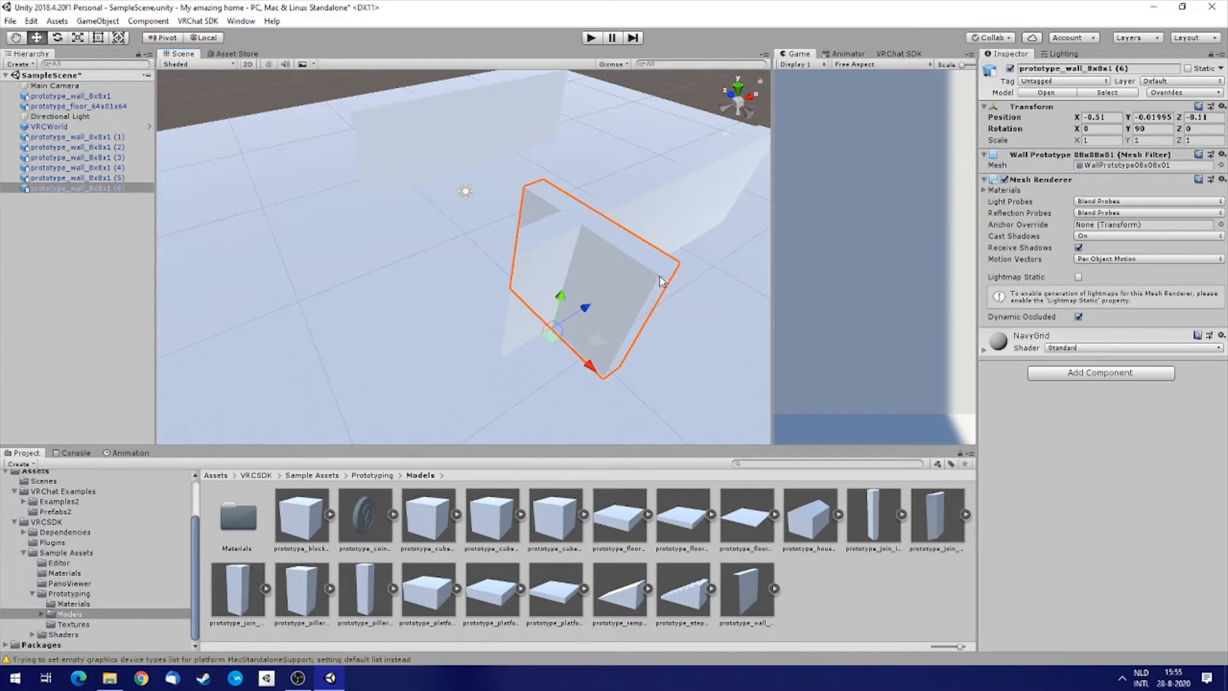
key("v")
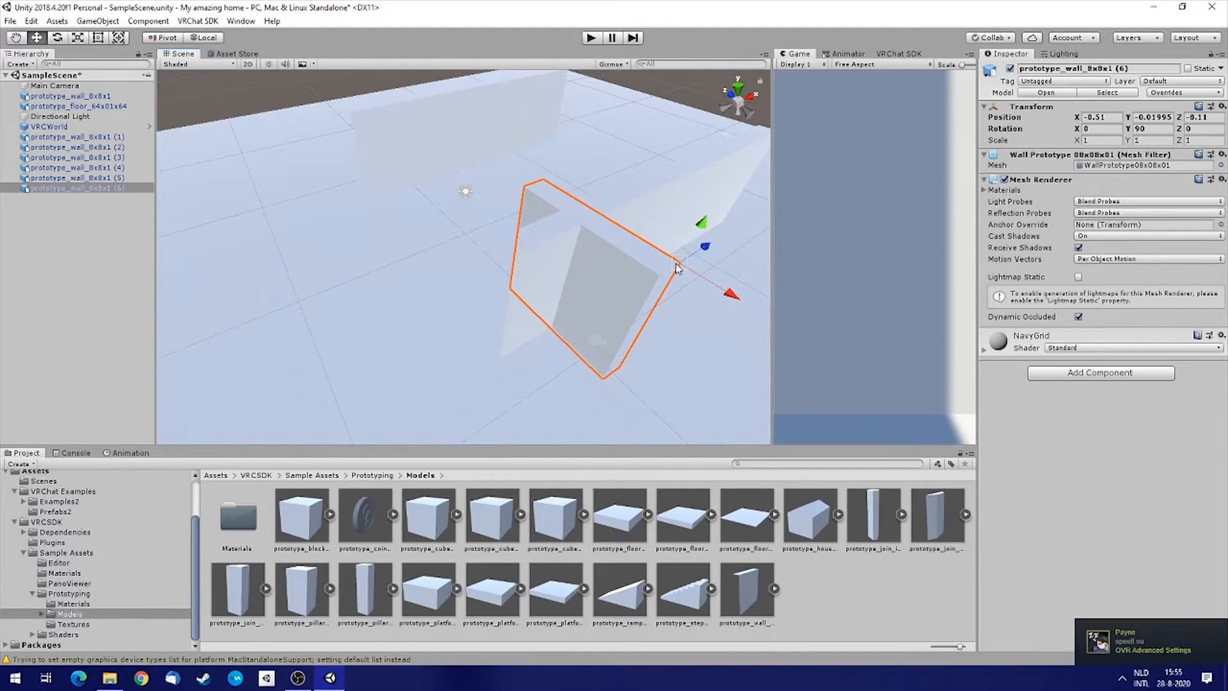
left_click_drag(677, 264, 500, 240)
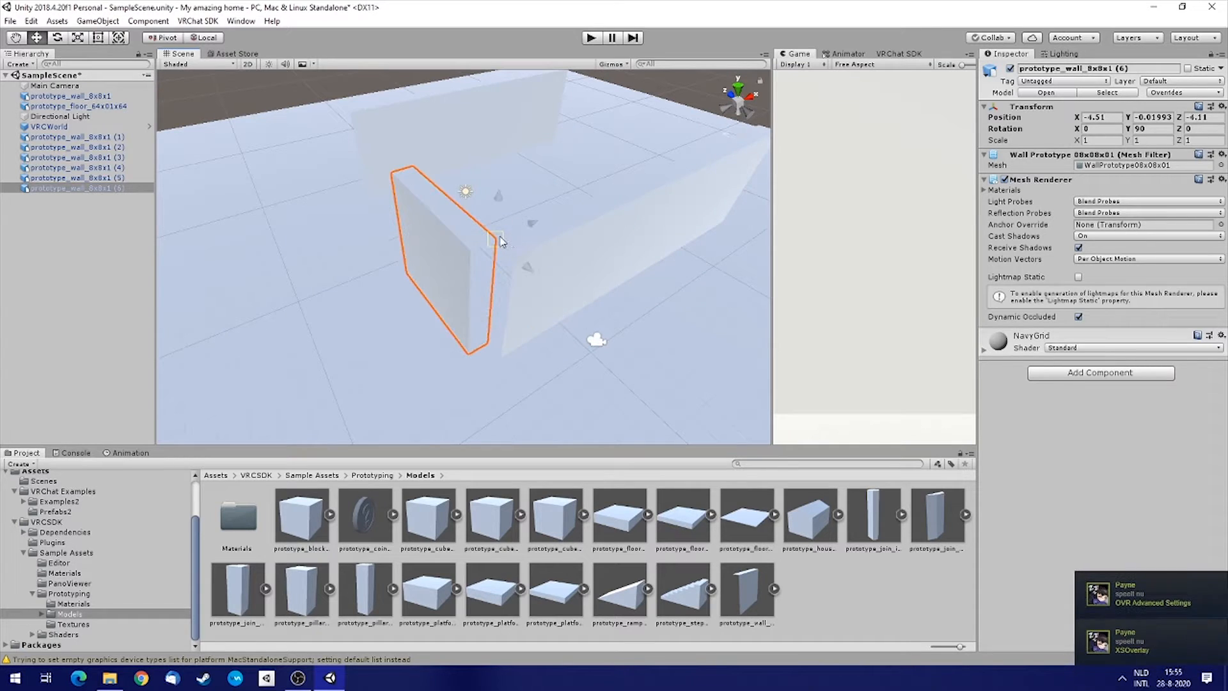
right_click_drag(566, 274, 289, 194)
Duplicate the rotated side wall and move the copy along Z to about 1.89.
left_click(128, 190)
key("ctrl+d")
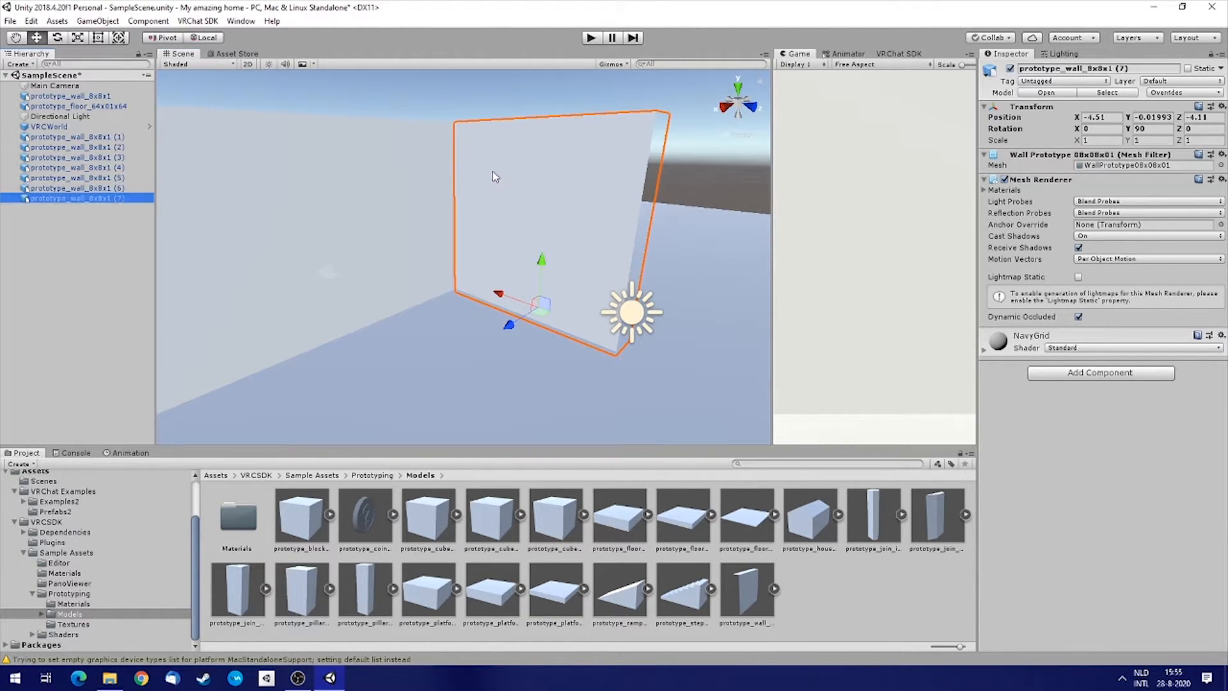
left_click_drag(456, 118, 626, 123)
left_click(525, 152)
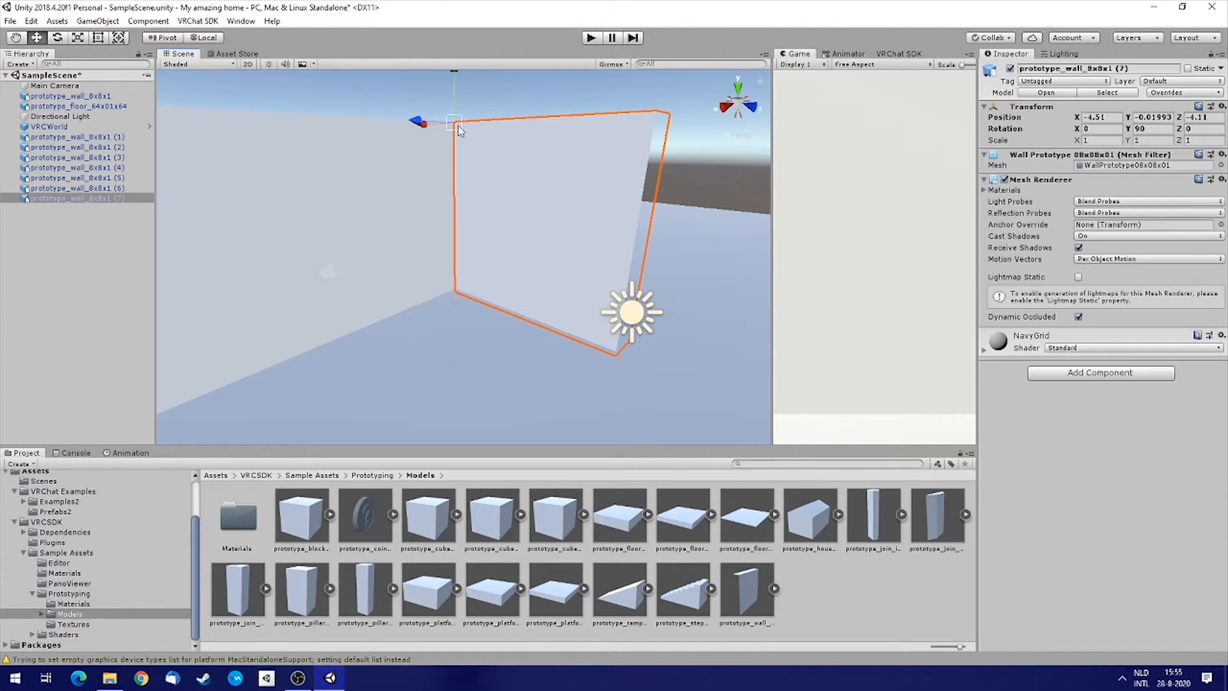
left_click_drag(458, 125, 655, 131)
left_click_drag(535, 186, 814, 295, "alt")
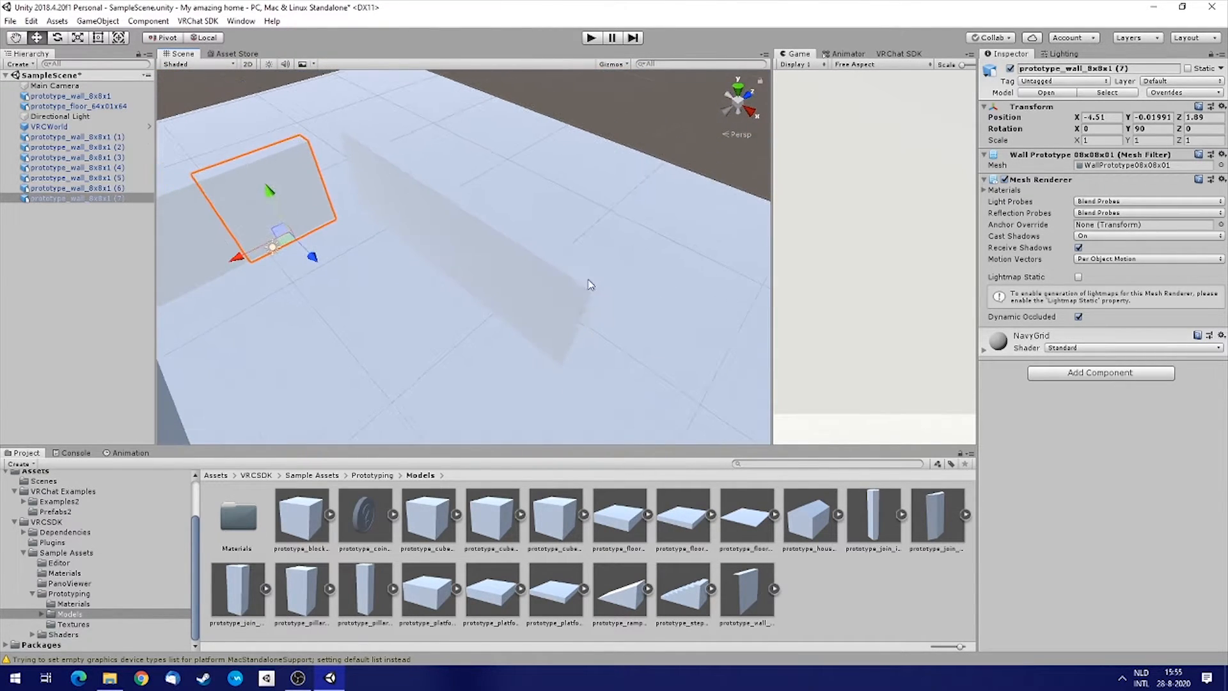
Select the three walls of the first row and vertex-snap them against the side walls at about Z 4.89.
left_click(535, 283)
left_click(446, 228, "shift")
left_click(375, 173, "shift")
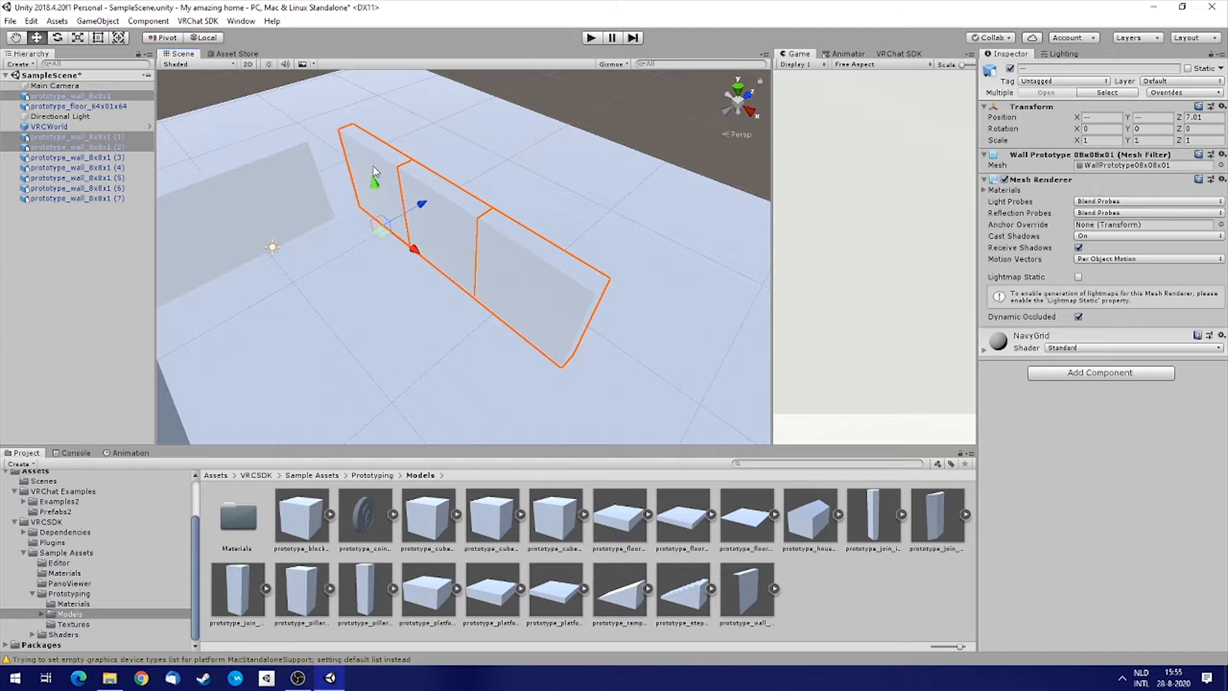
right_click_drag(612, 212, 518, 119)
key("w")
right_click_drag(528, 232, 542, 224)
key("v")
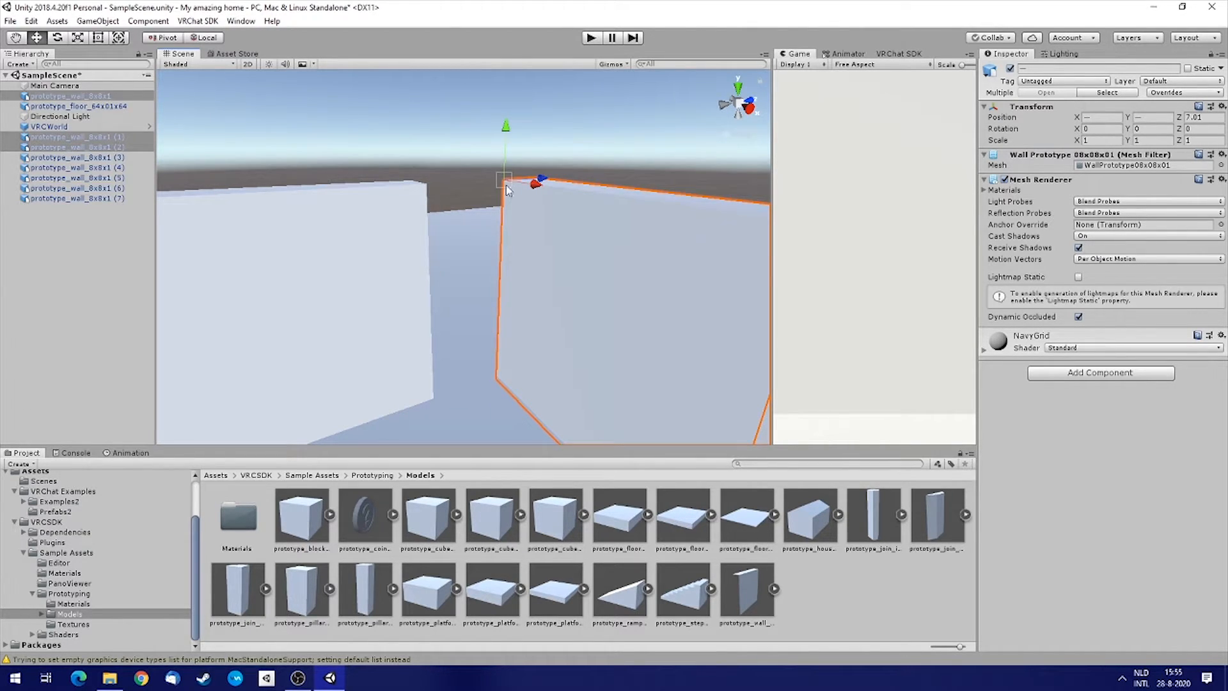
left_click_drag(506, 186, 437, 187)
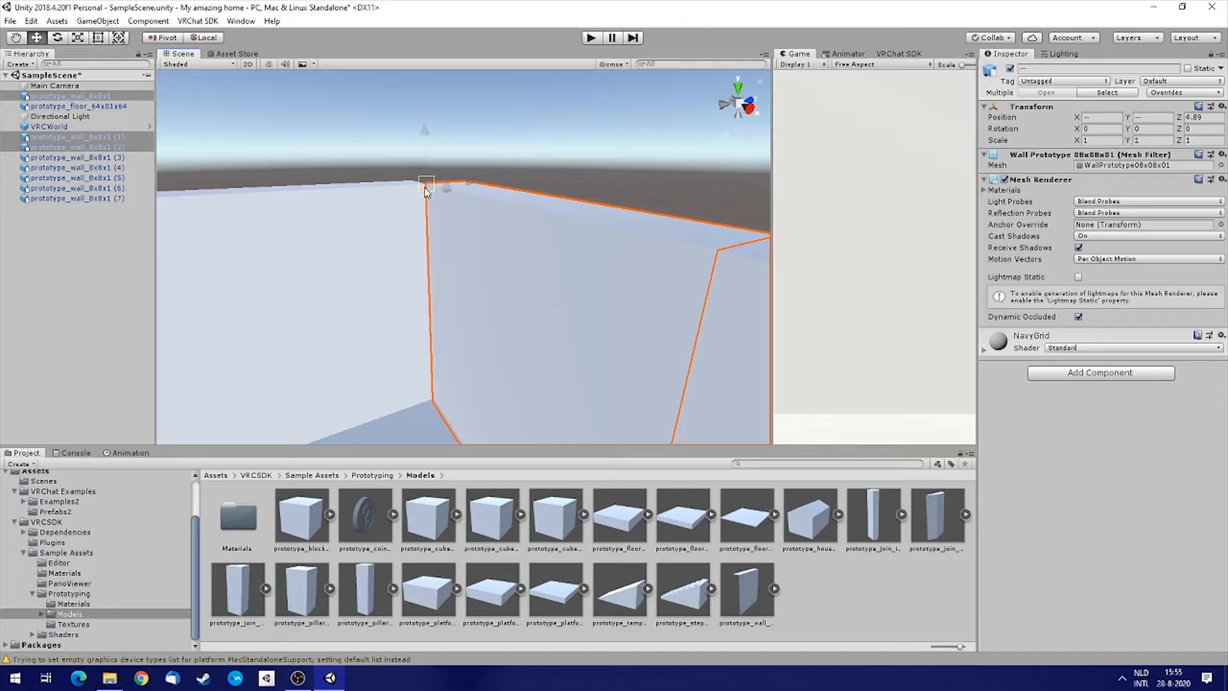
right_click_drag(577, 218, 520, 318)
Select both rotated side walls and duplicate them.
key("s")
key("d")
key("a")
left_click(447, 187)
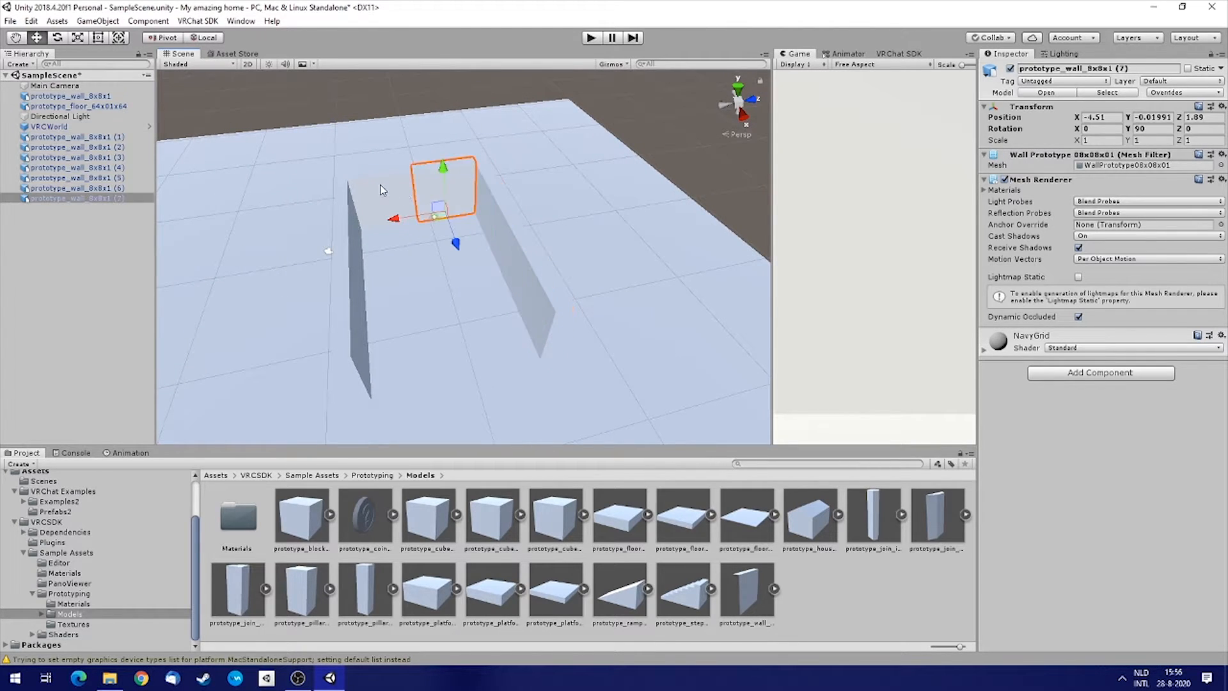
left_click(379, 184, "shift")
right_click_drag(597, 204, 493, 170)
key("d")
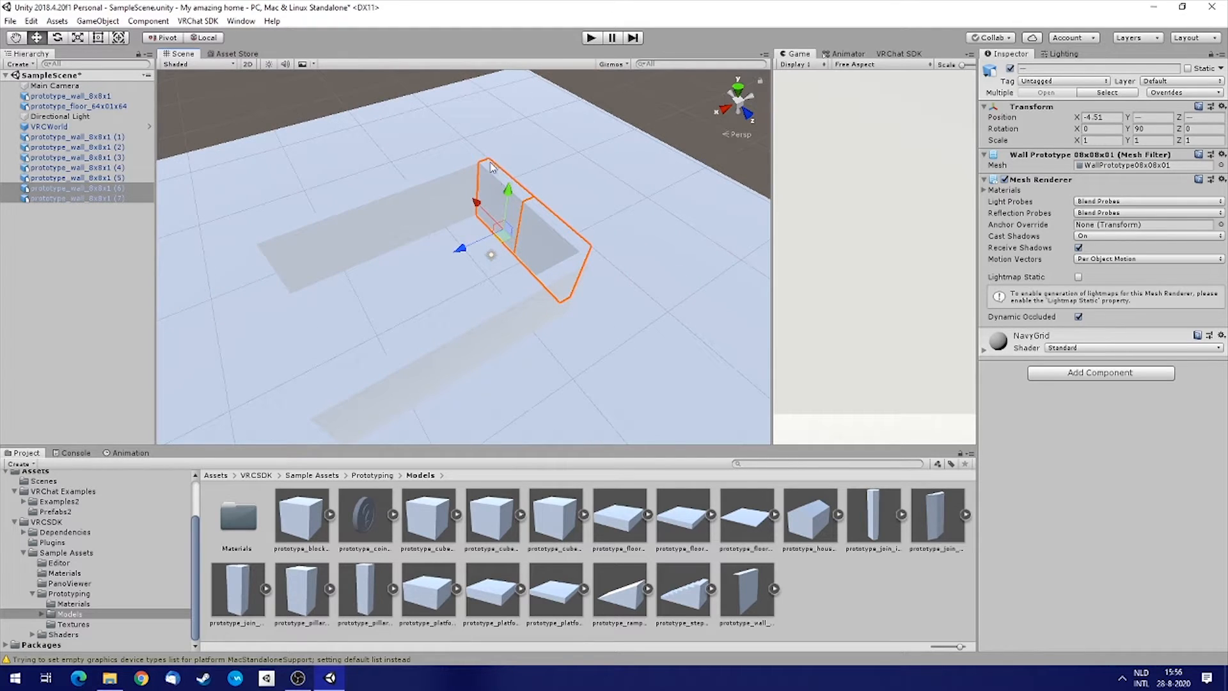
right_click(99, 204)
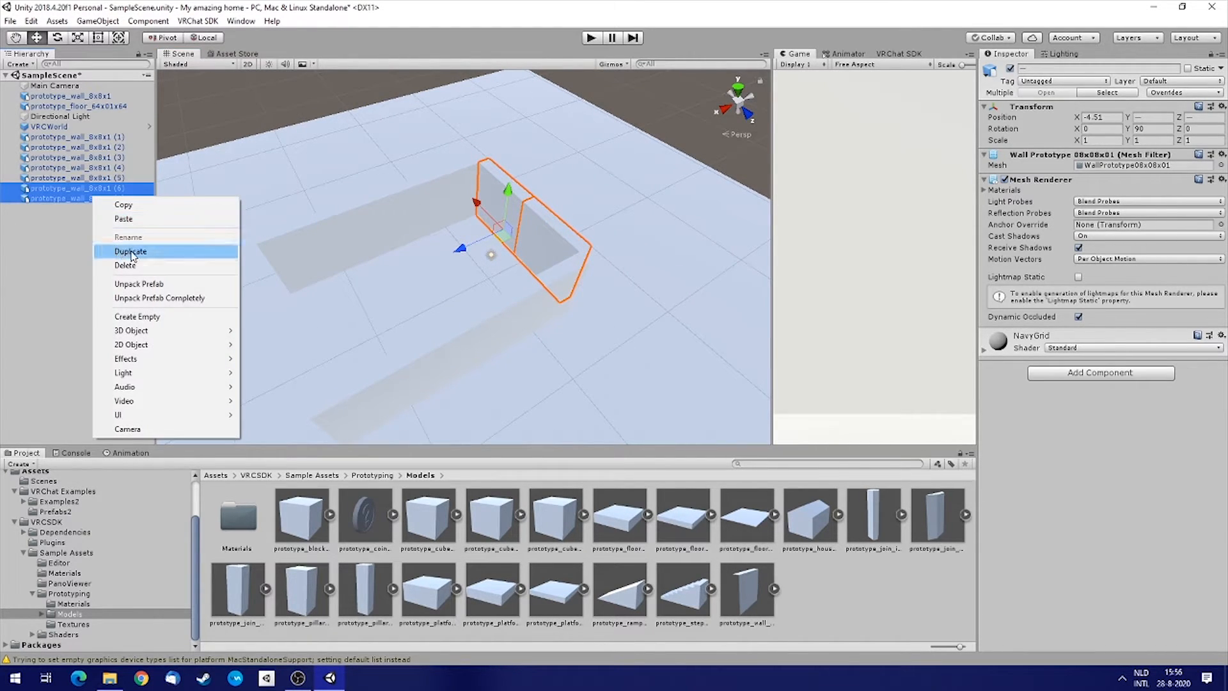
left_click(132, 252)
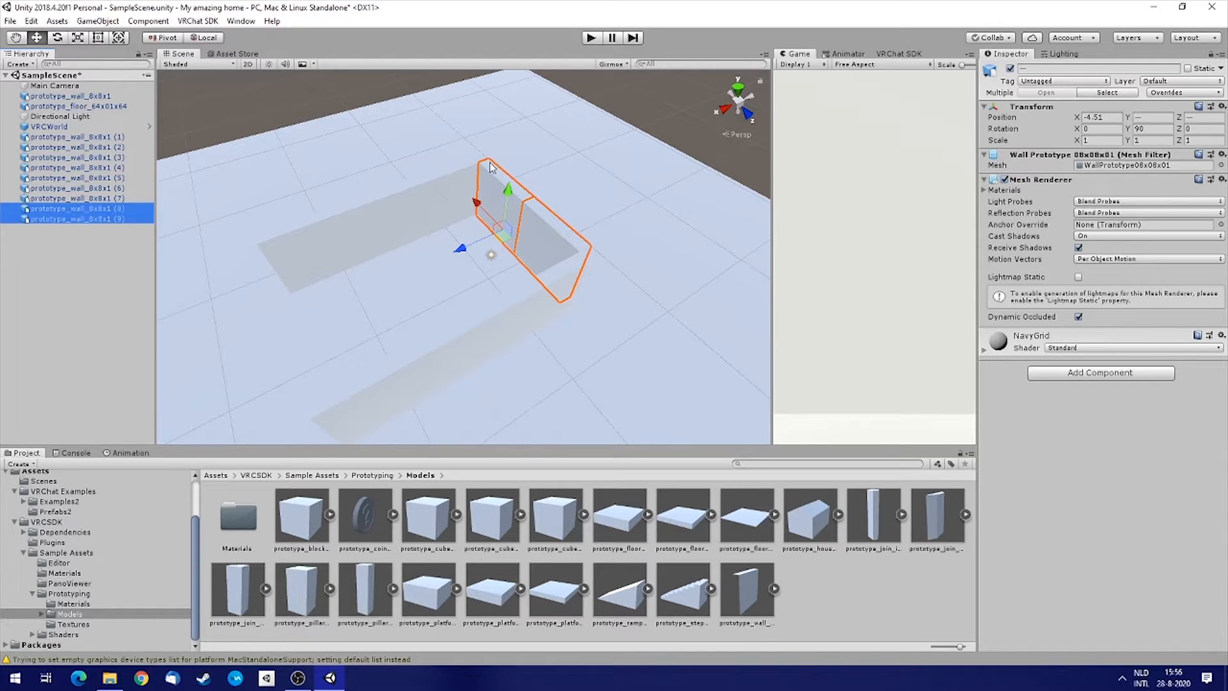
mouse_move(489, 161)
left_mouse_down()
mouse_move(389, 214)
mouse_move(498, 159)
left_mouse_up()
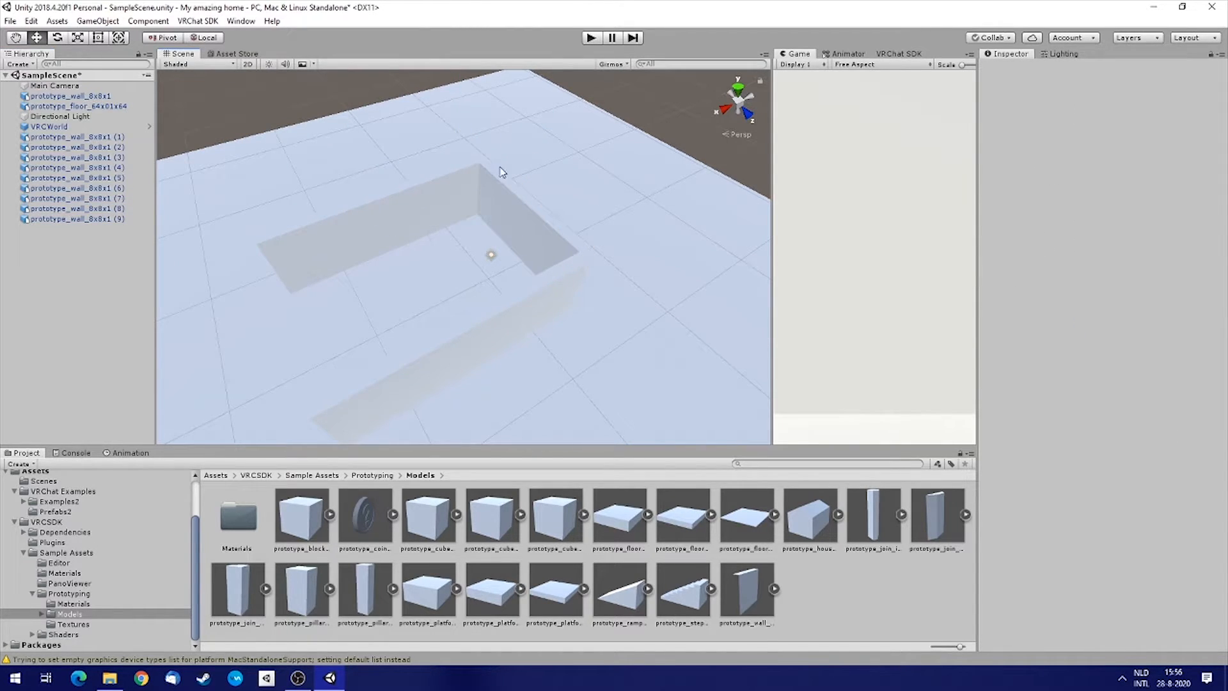
Select the duplicated side walls and vertex-snap them to the far end of the rows at about X 14.49.
left_click(518, 206)
left_click(552, 234, "shift")
key("v")
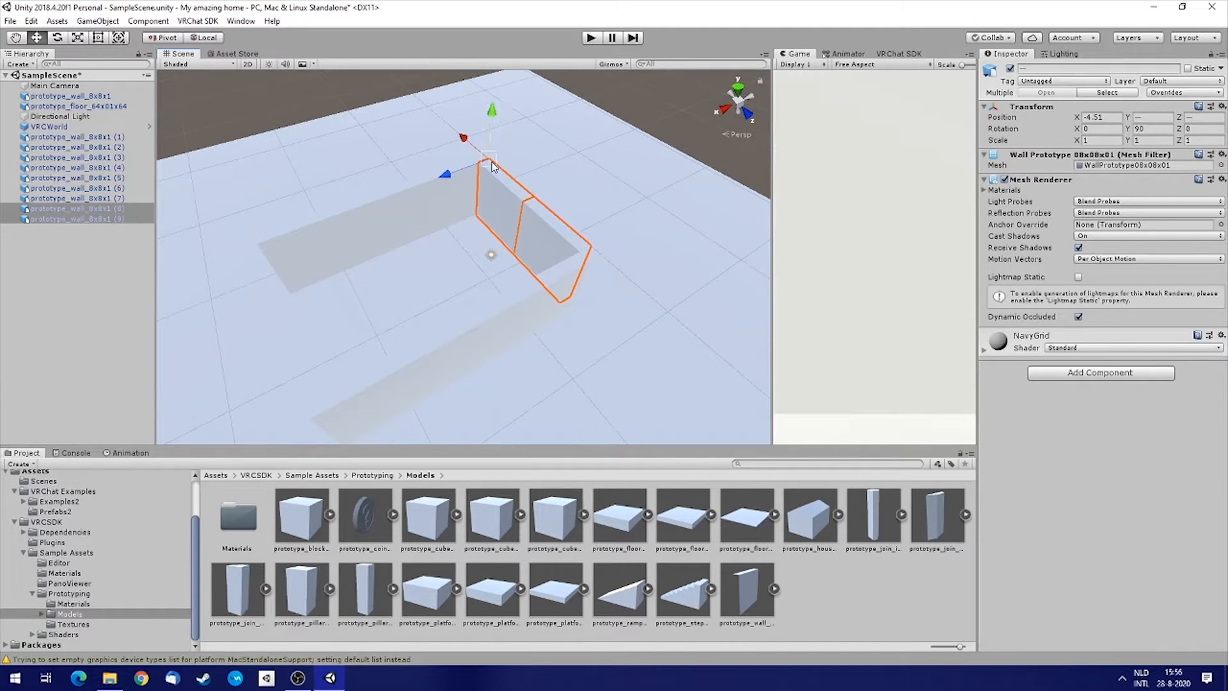
left_click_drag(489, 165, 264, 248)
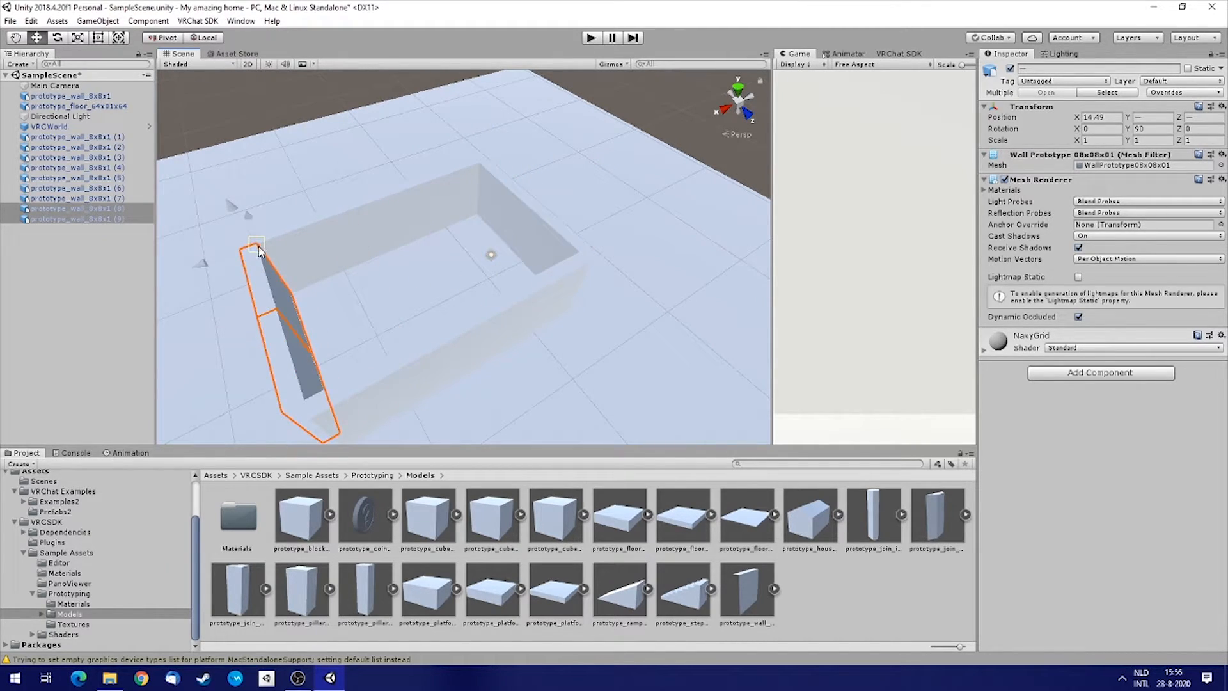
Add an 8x1x8 prototype platform from the Models folder into the walled enclosure.
key("d")
right_click_drag(605, 274, 294, 238)
left_click(374, 182)
key("w")
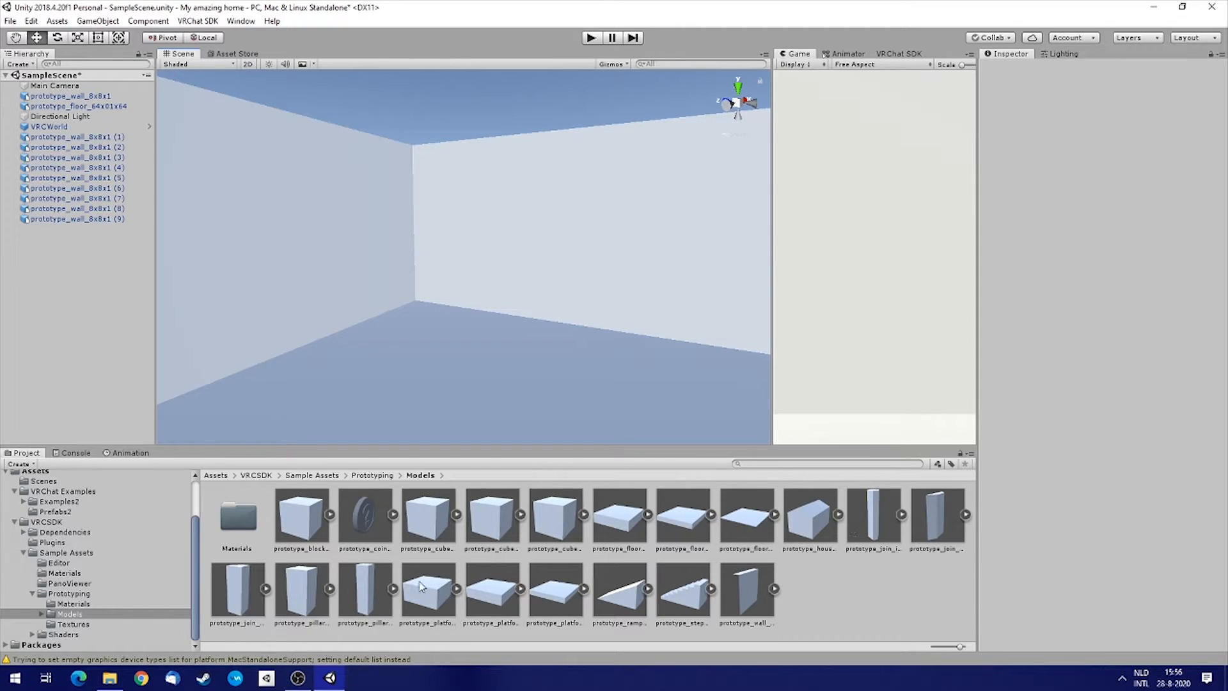
left_click(454, 589)
left_click(457, 589)
left_click(540, 599)
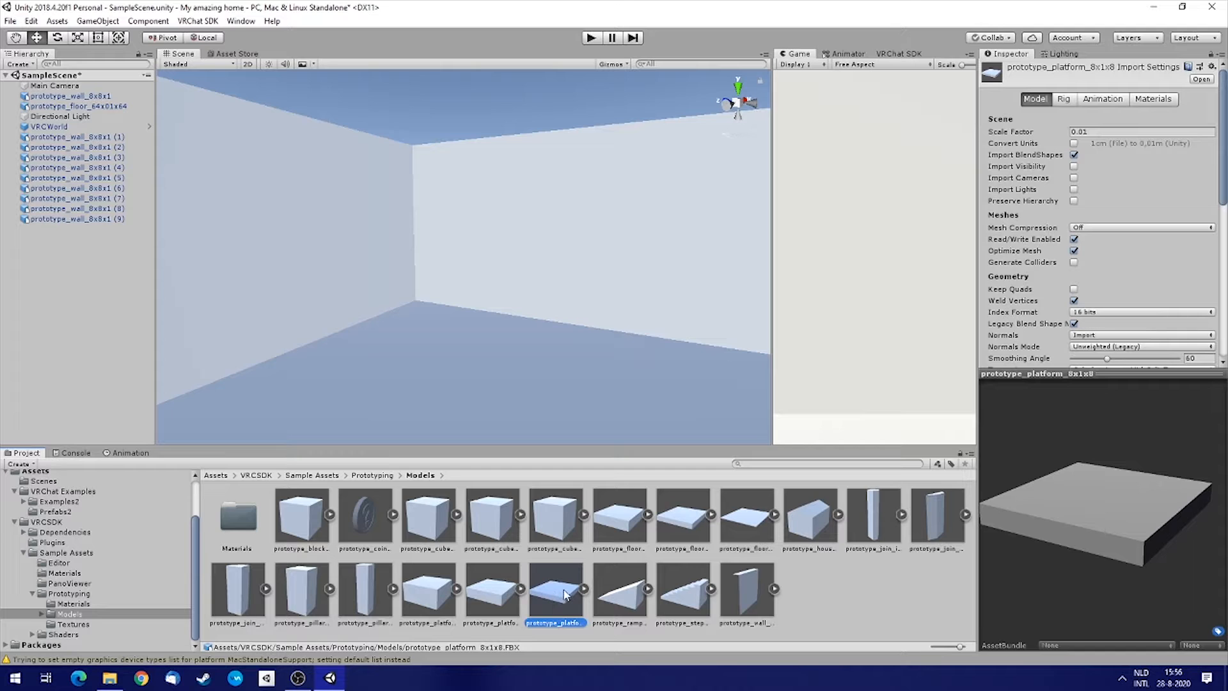
left_click_drag(512, 338, 464, 245)
right_click_drag(419, 278, 477, 325)
key("s")
left_click_drag(439, 275, 501, 297)
right_click_drag(430, 301, 592, 200)
key("w")
Move the platform up against the wall to about X 10.49, Y 6.78, Z 0.89.
left_click_drag(630, 186, 703, 173)
right_click_drag(469, 266, 535, 271)
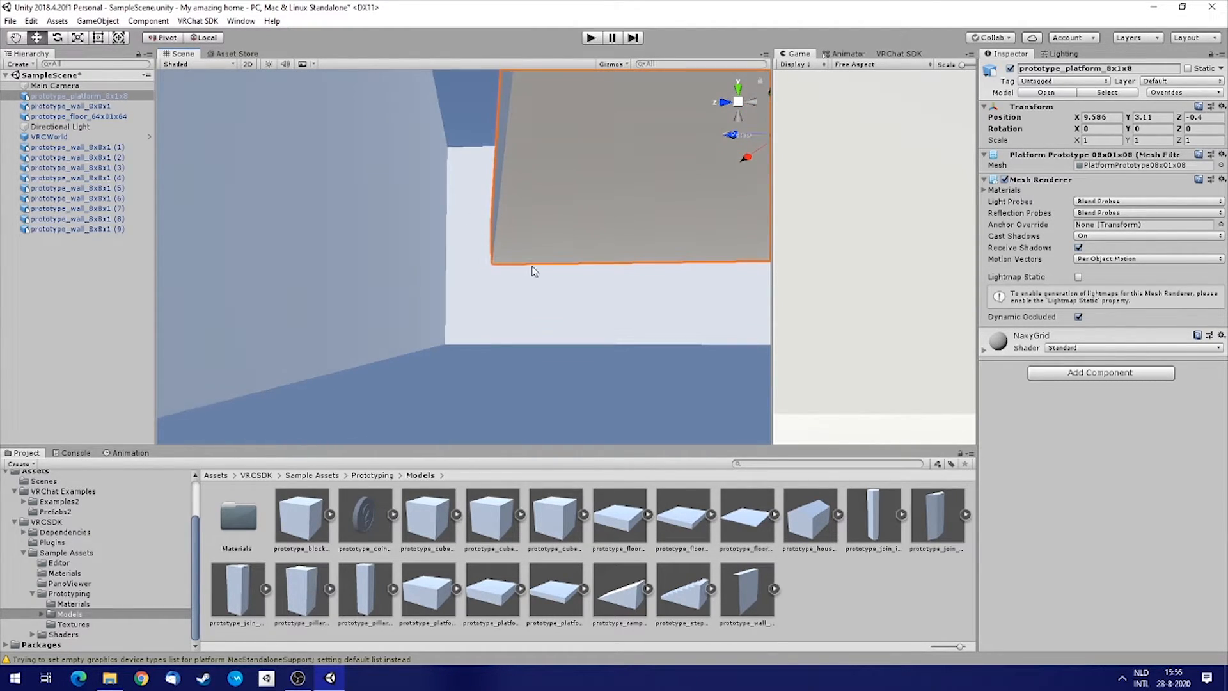
left_click_drag(494, 263, 449, 146)
right_click_drag(449, 152, 484, 220)
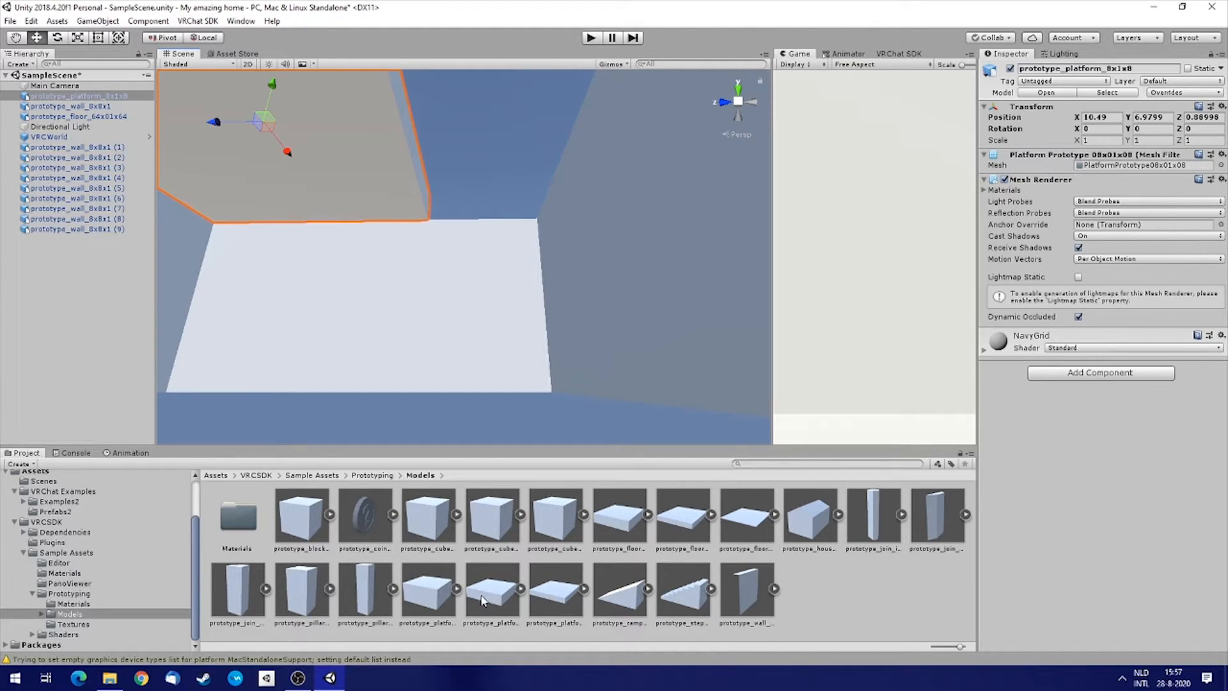
right_click_drag(510, 270, 490, 335)
key("s")
key("w")
key("s")
right_click_drag(458, 258, 320, 246)
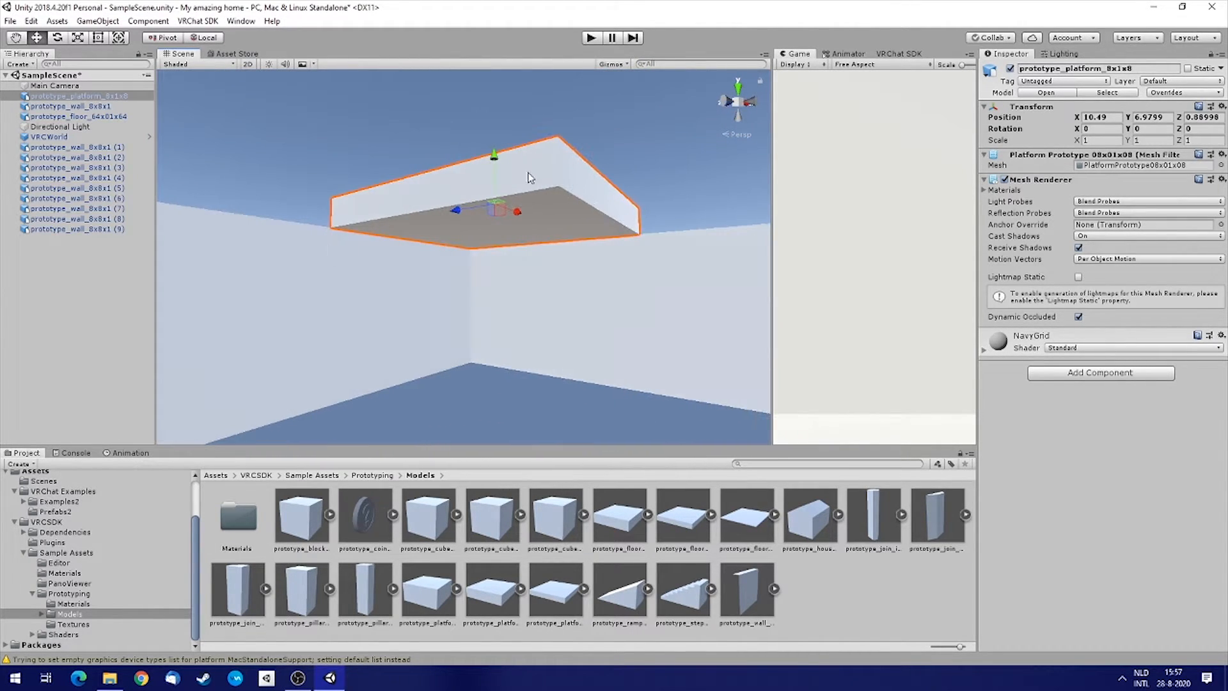
Duplicate the platform and vertex-snap the copy alongside it at about X 2.49.
key("ctrl+d")
key("v")
left_click_drag(639, 234, 539, 190)
right_click_drag(556, 187, 350, 283)
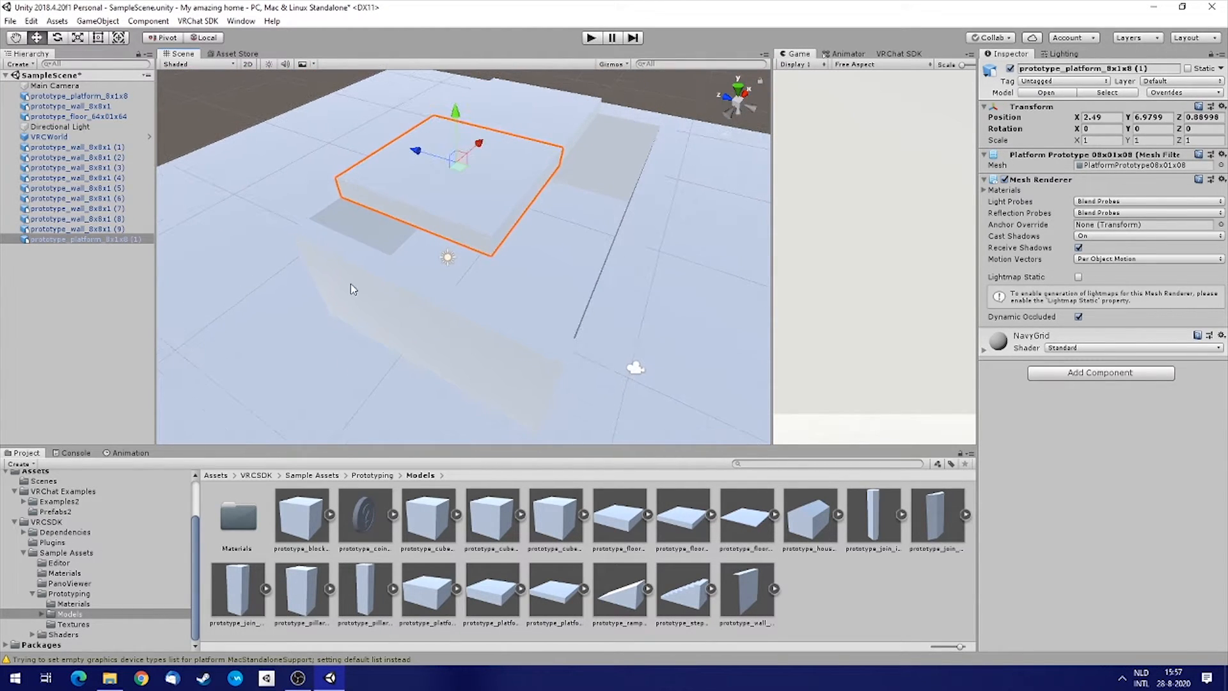
Select one pair of side walls and move them inward to about X -2.51.
left_click(350, 283)
left_click(472, 322, "shift")
right_click_drag(585, 256, 509, 222)
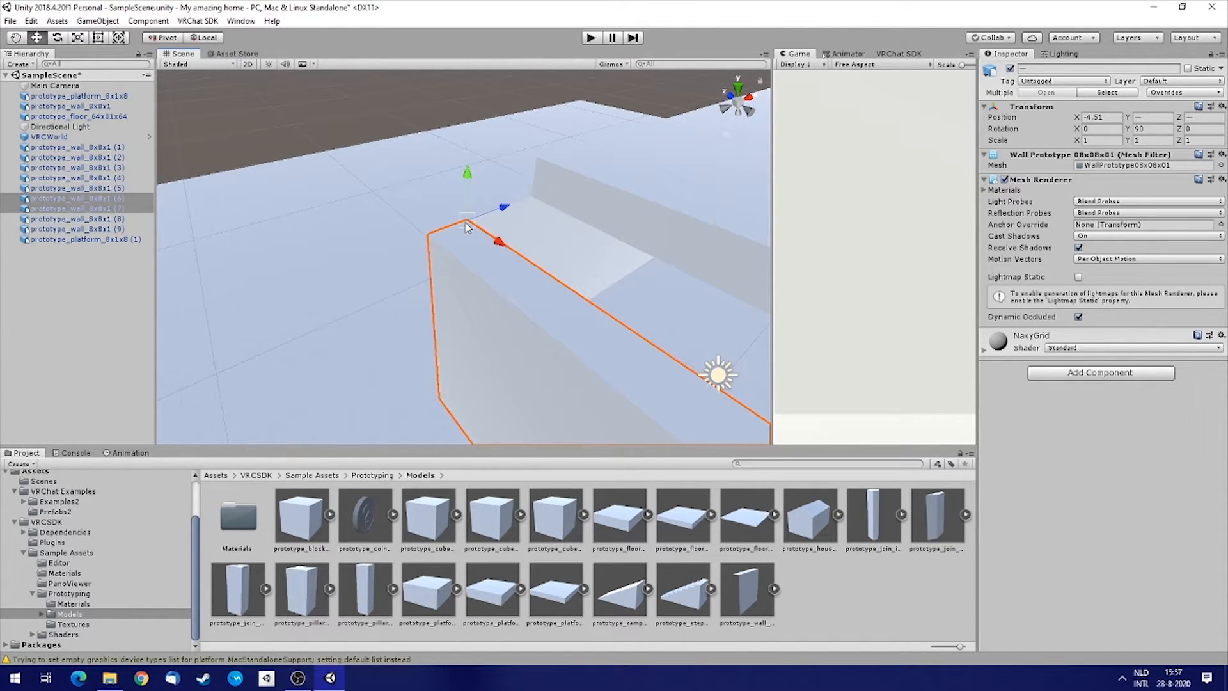
left_click_drag(465, 228, 536, 200)
right_click_drag(536, 200, 192, 192)
key("f")
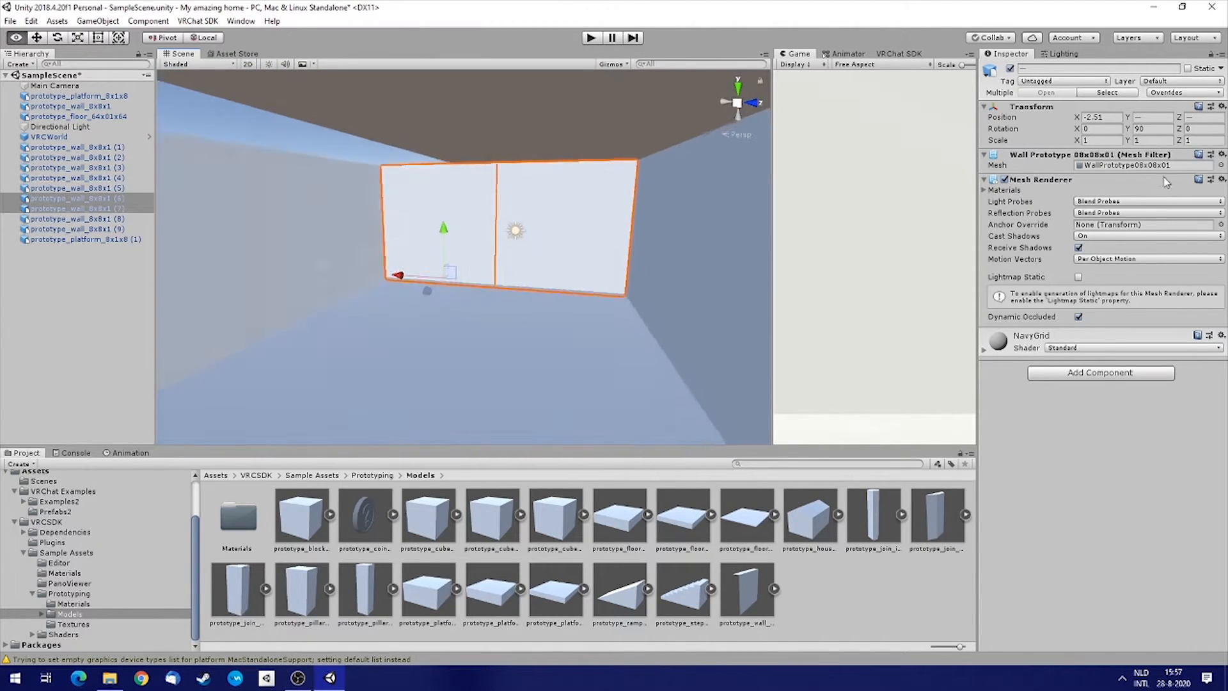
Add a 4x2x2 prototype steps model to the scene and set its Y rotation to 90.
right_click_drag(1189, 182, 23, 198)
key("a")
right_click_drag(467, 235, 924, 348)
key("a")
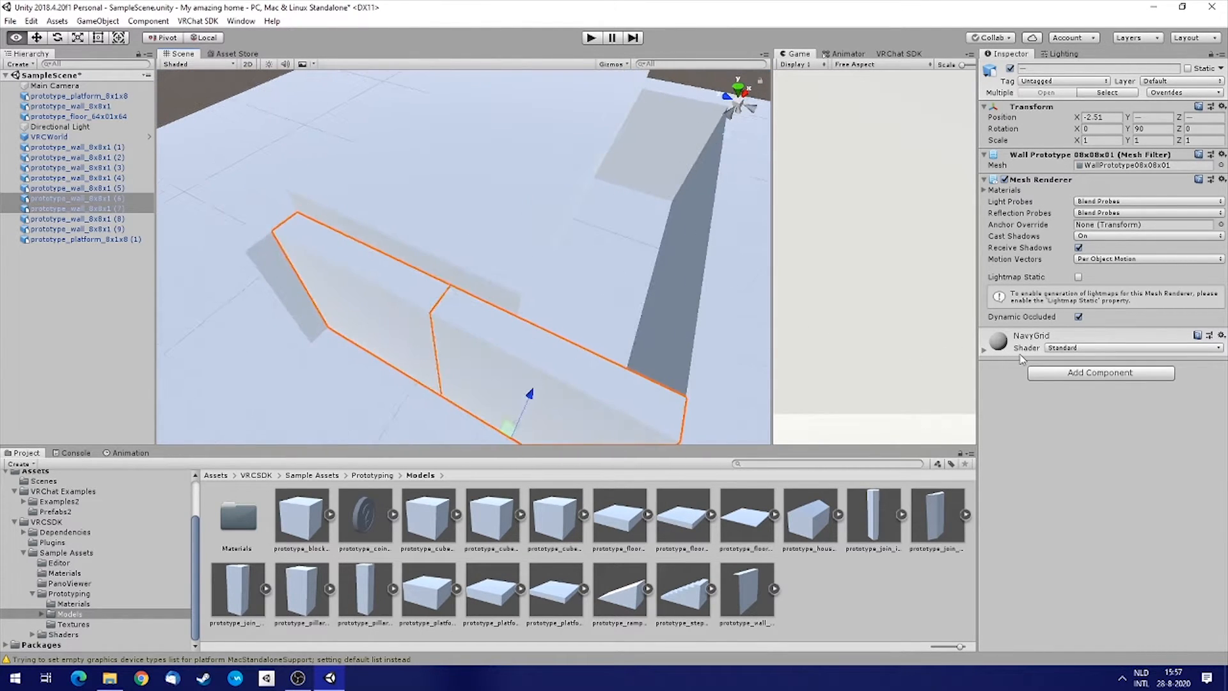
right_click_drag(537, 275, 657, 191)
right_click_drag(621, 274, 604, 261)
right_click_drag(469, 230, 348, 185)
left_click_drag(349, 185, 587, 252, "alt")
left_click_drag(688, 602, 529, 378)
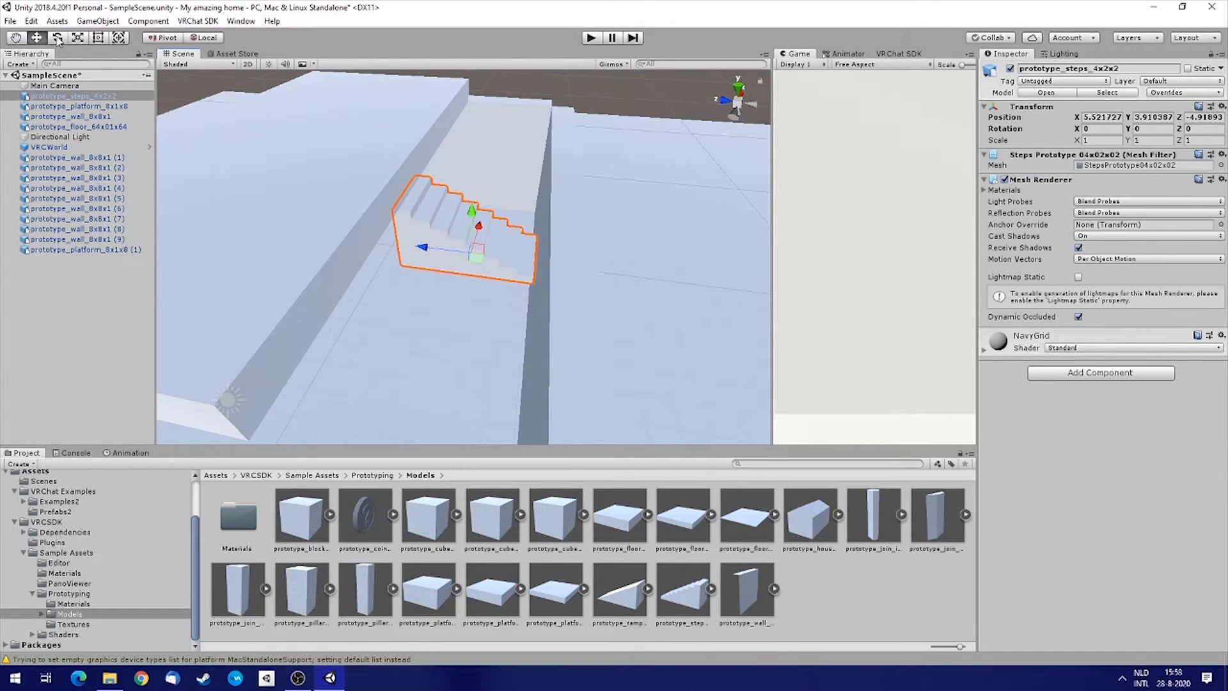
left_click_drag(489, 290, 402, 296)
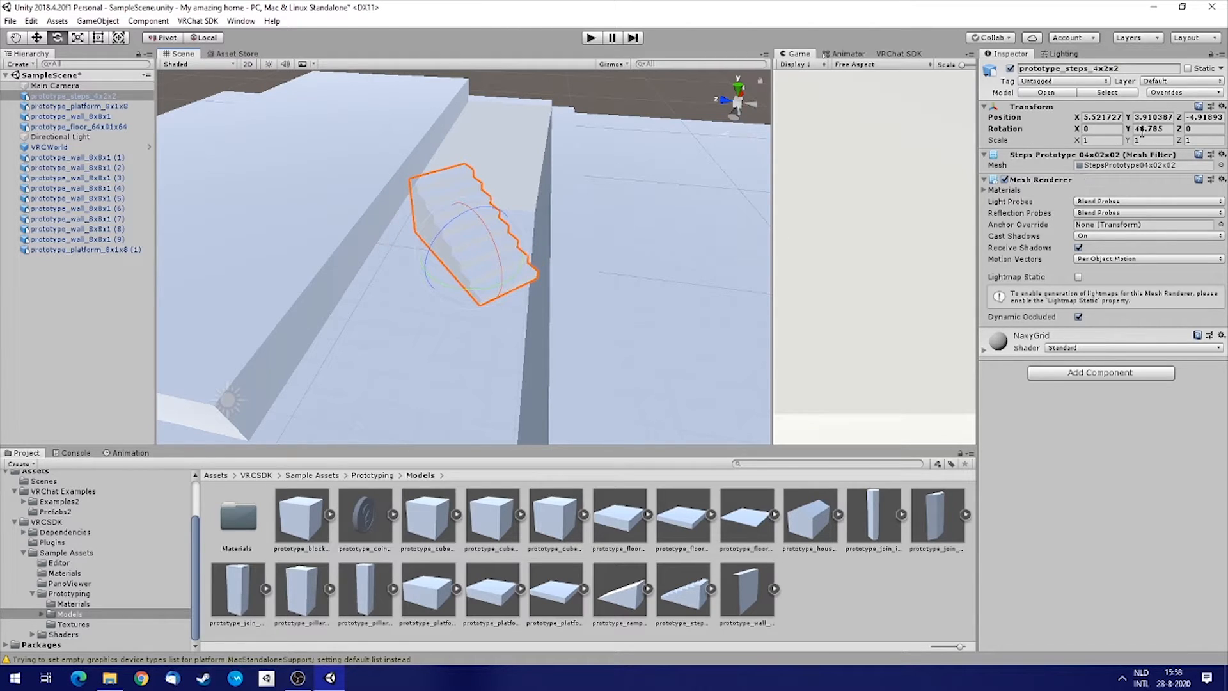
type("90")
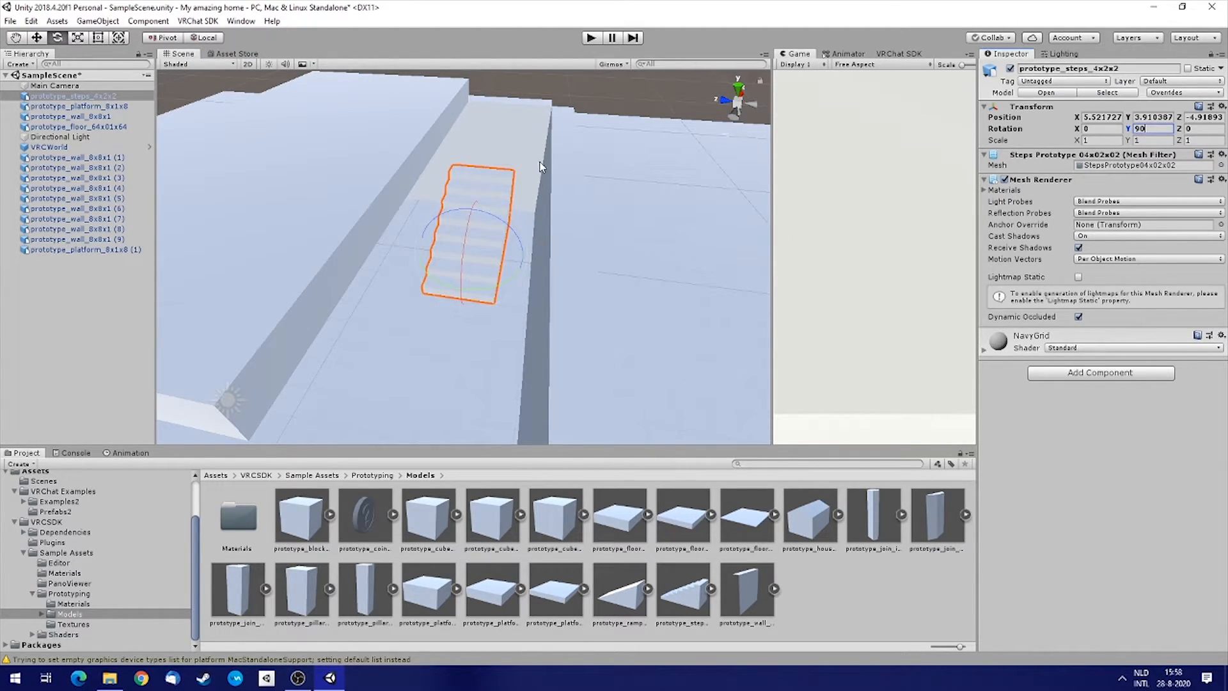
Move the steps below the platform to about X 12.49, Y 3.98, Z -6.11.
right_click_drag(542, 167, 668, 209)
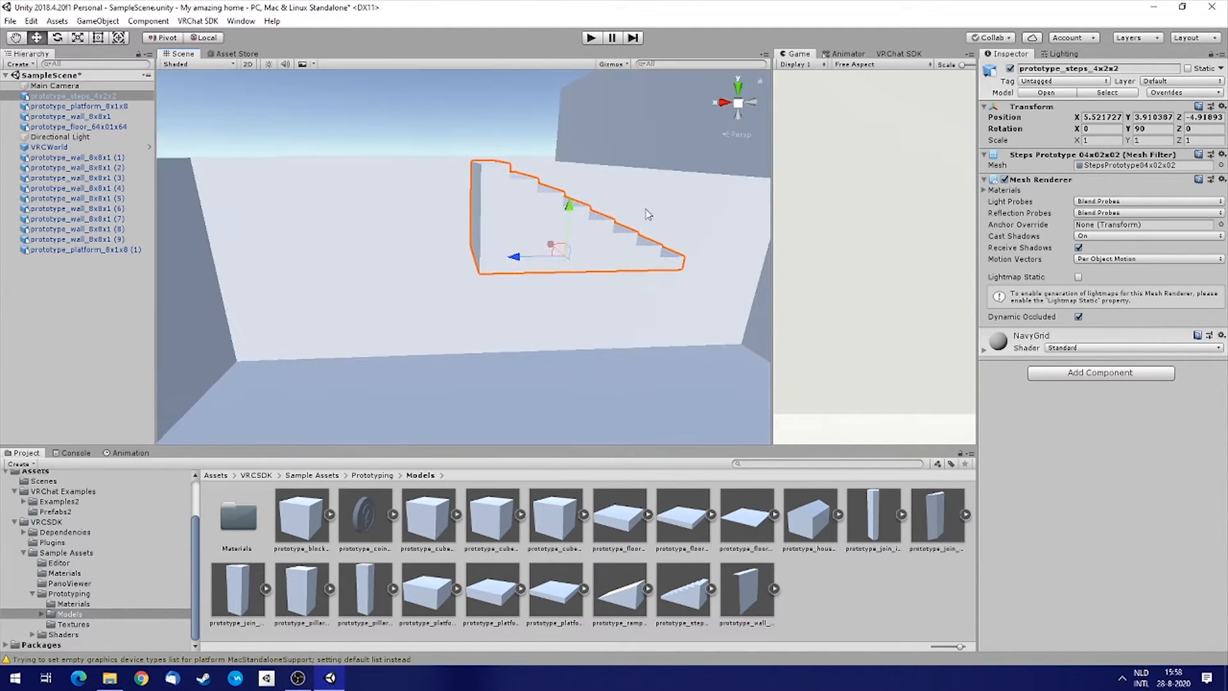
left_click_drag(526, 261, 176, 265)
right_click_drag(459, 245, 1007, 332)
key("f")
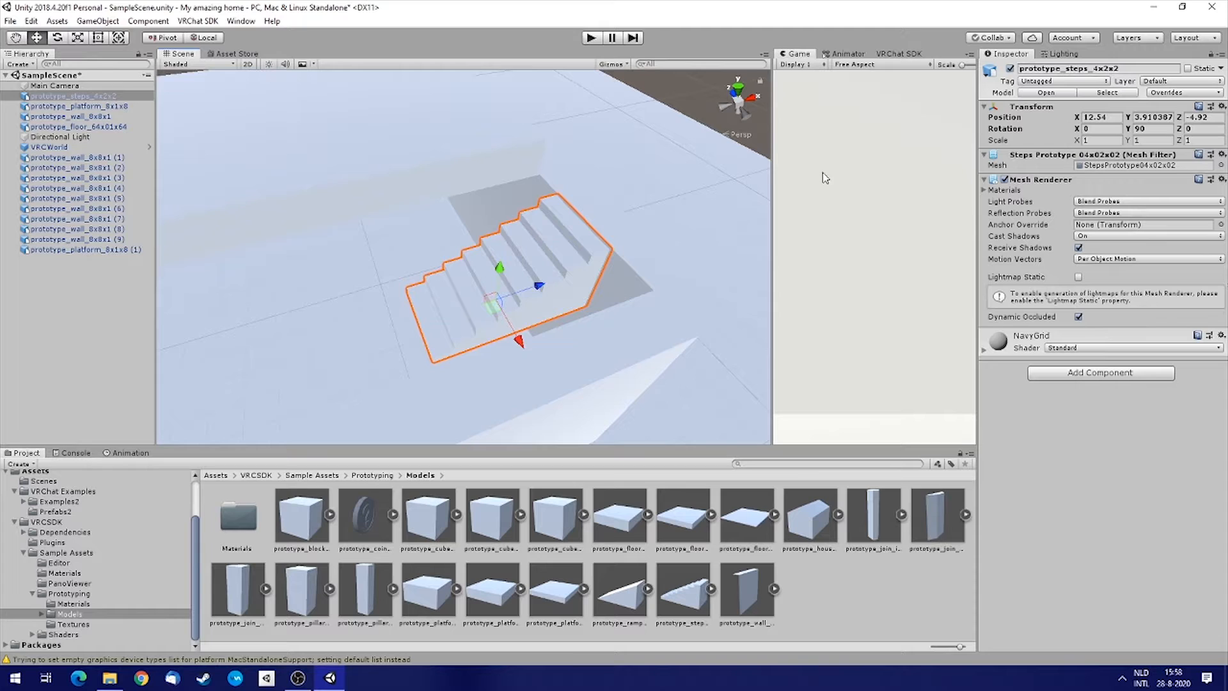
left_click_drag(606, 250, 642, 282)
right_click_drag(479, 277, 634, 291)
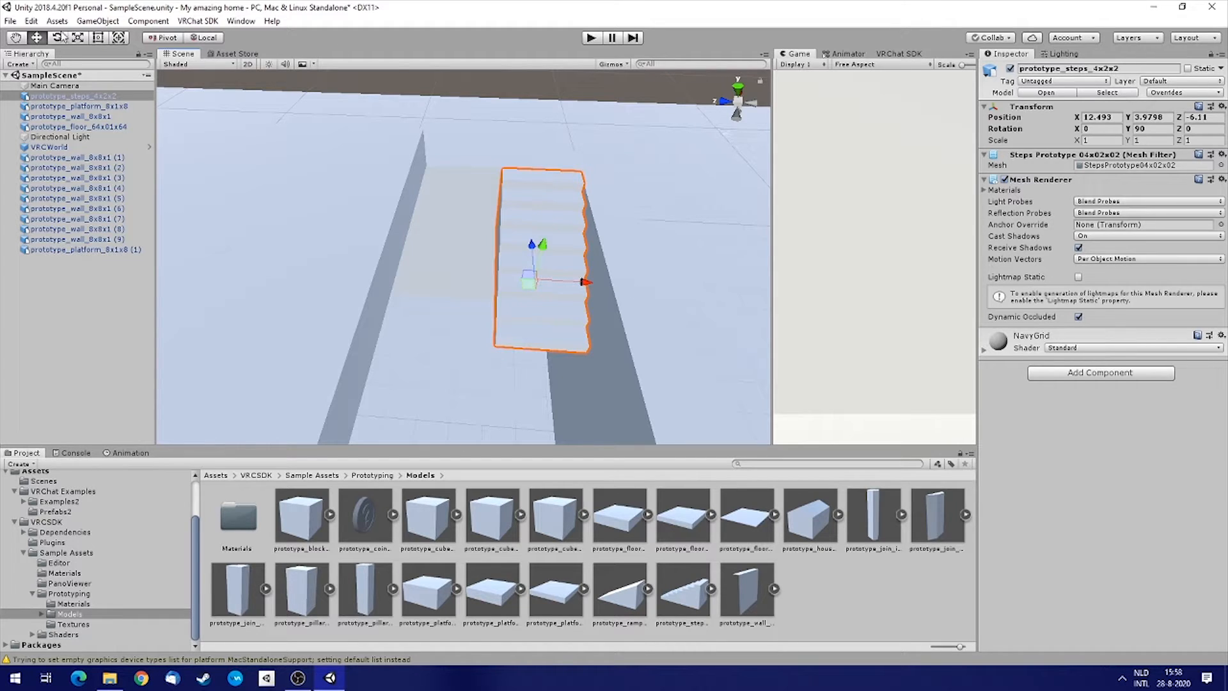
Widen the steps with the Rect tool to about 1.96 scale in X.
left_click(98, 38)
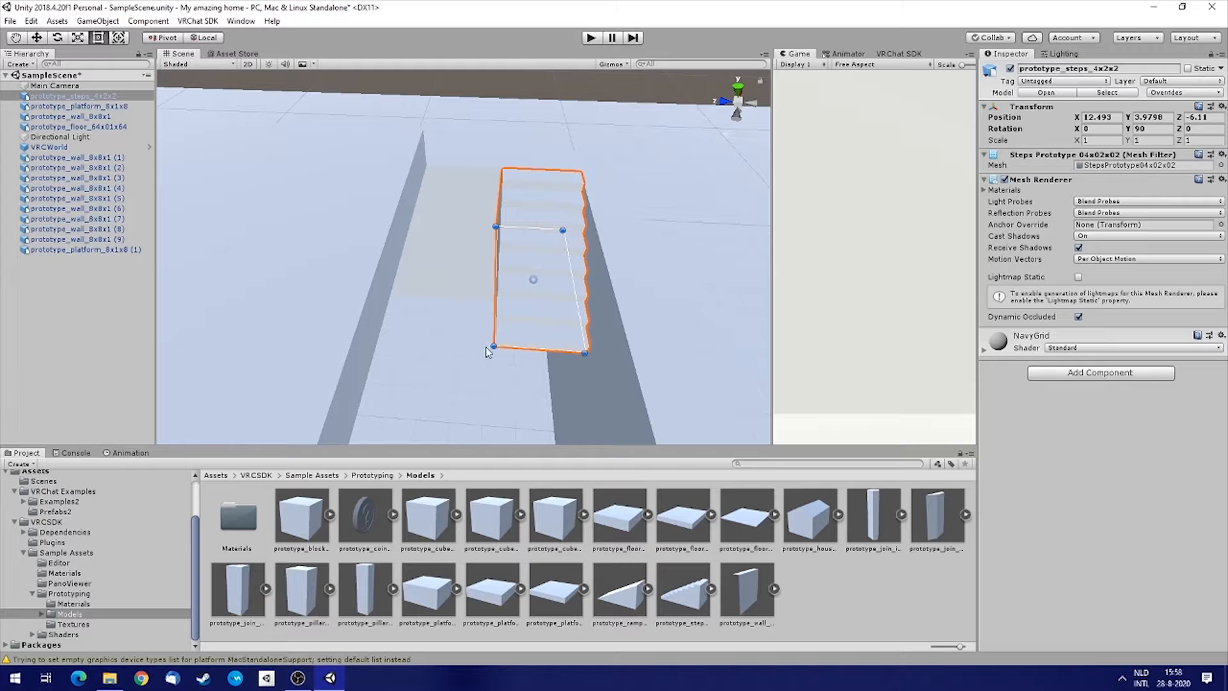
left_click_drag(494, 346, 405, 338)
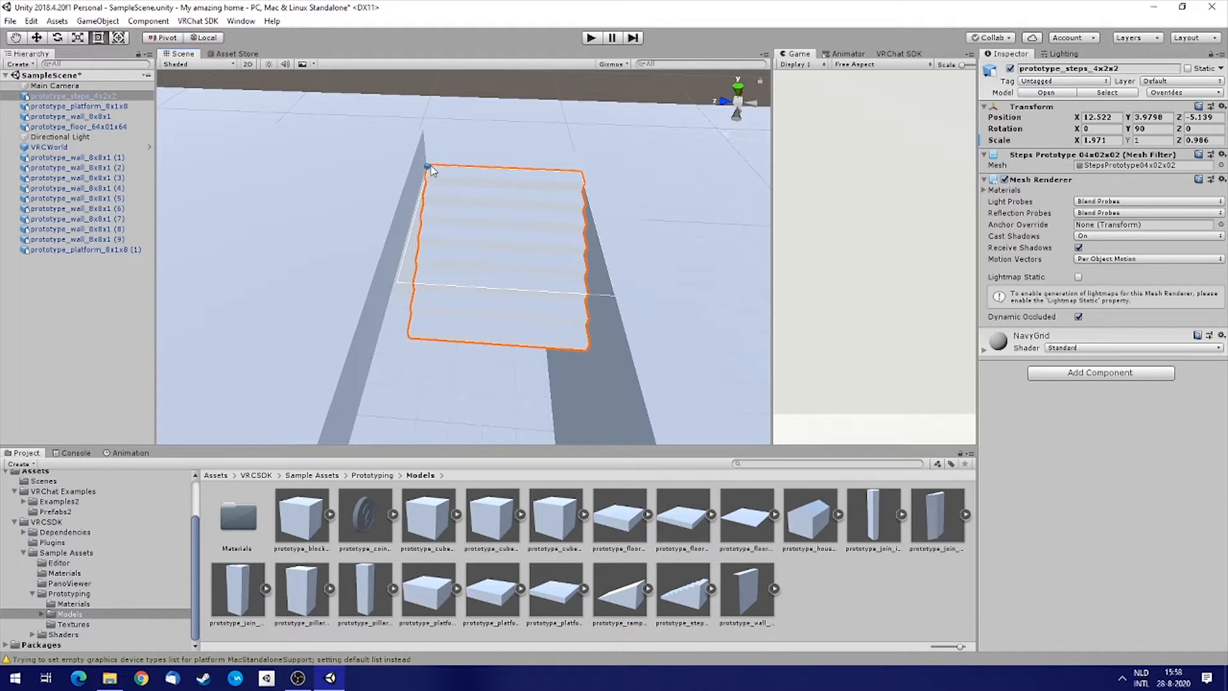
left_click_drag(430, 166, 428, 165)
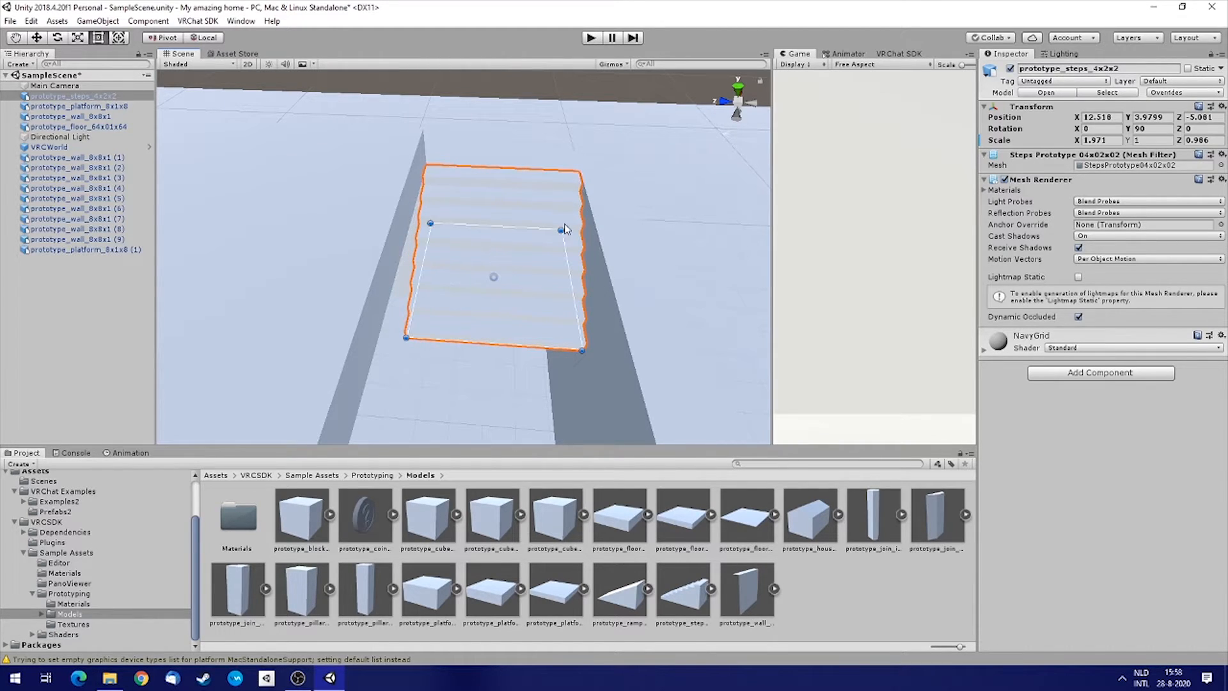
left_click_drag(431, 221, 441, 223)
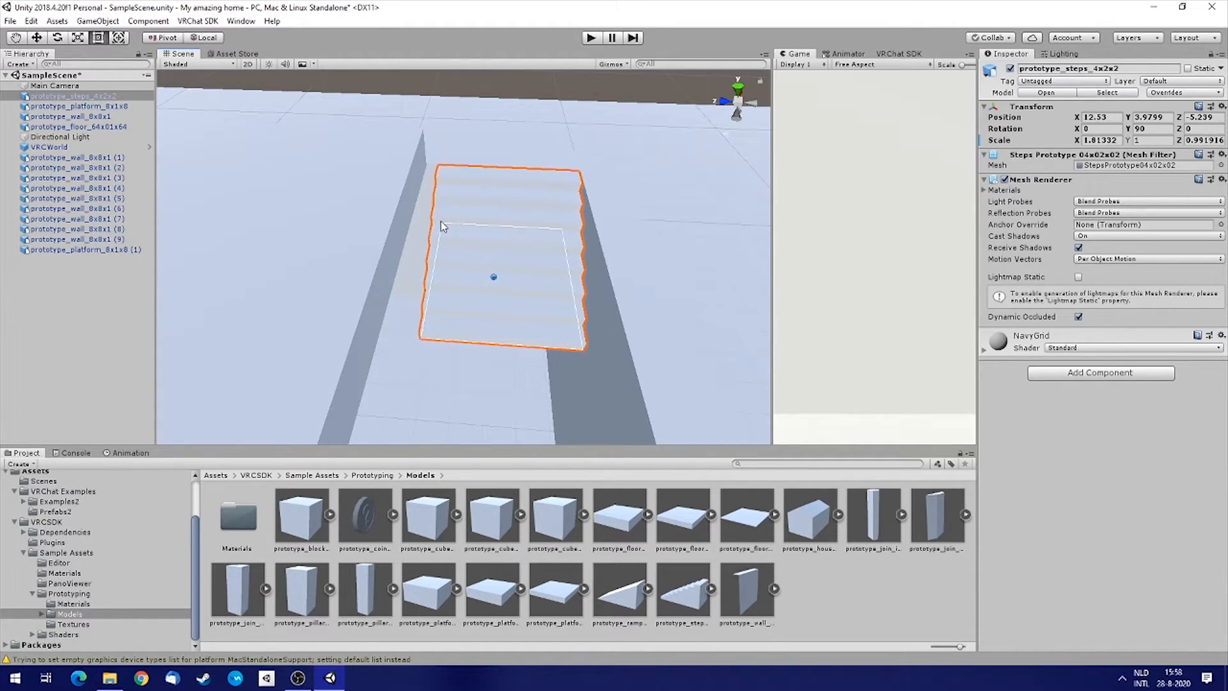
left_click_drag(432, 169, 826, 103)
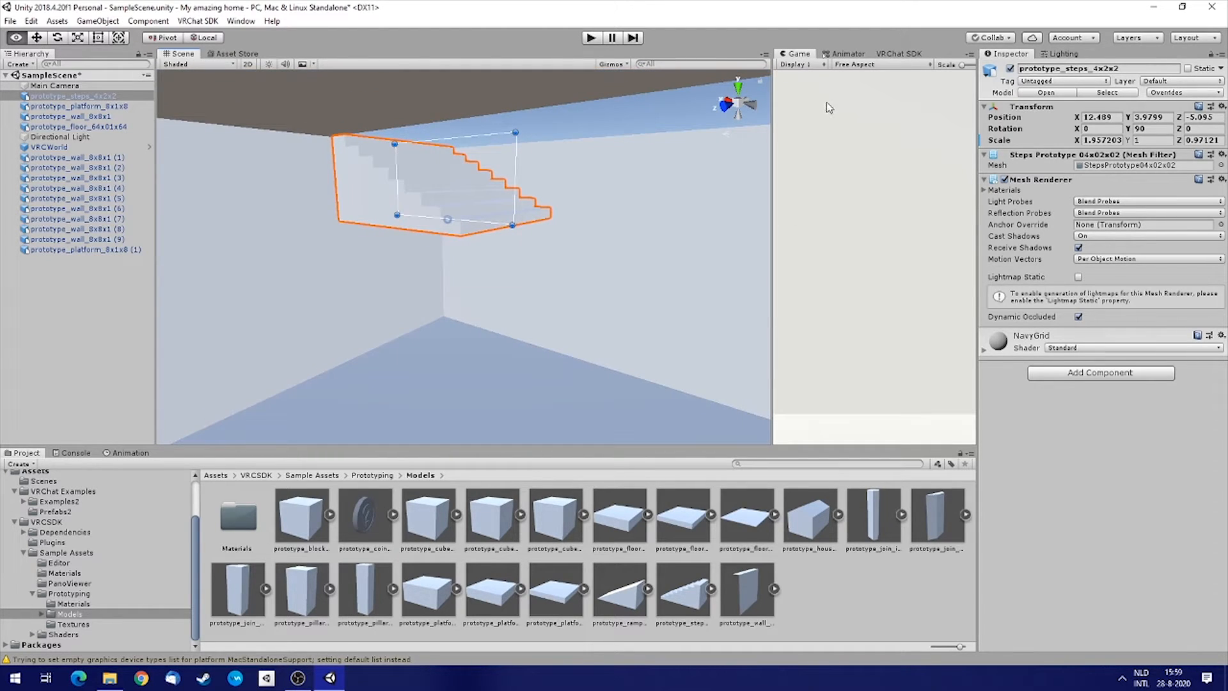
Duplicate the steps and vertex-snap the copy down to about X 0.60, Y 1.98.
right_click(78, 96)
left_click(141, 148)
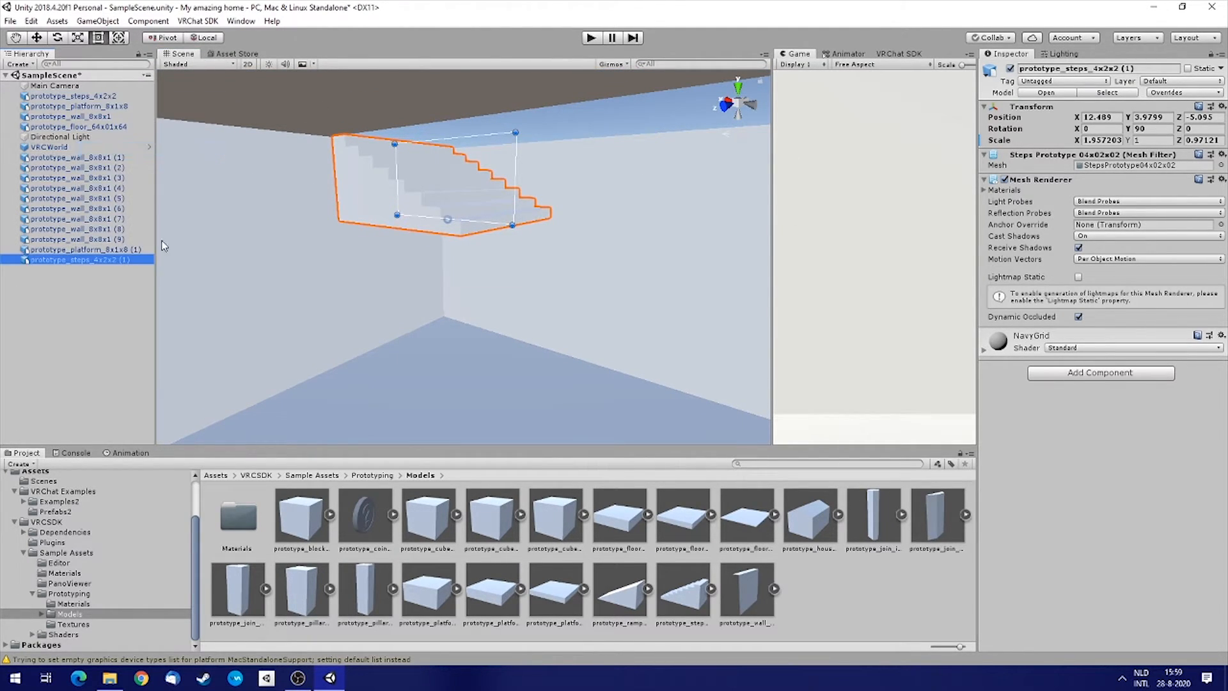
left_click(37, 39)
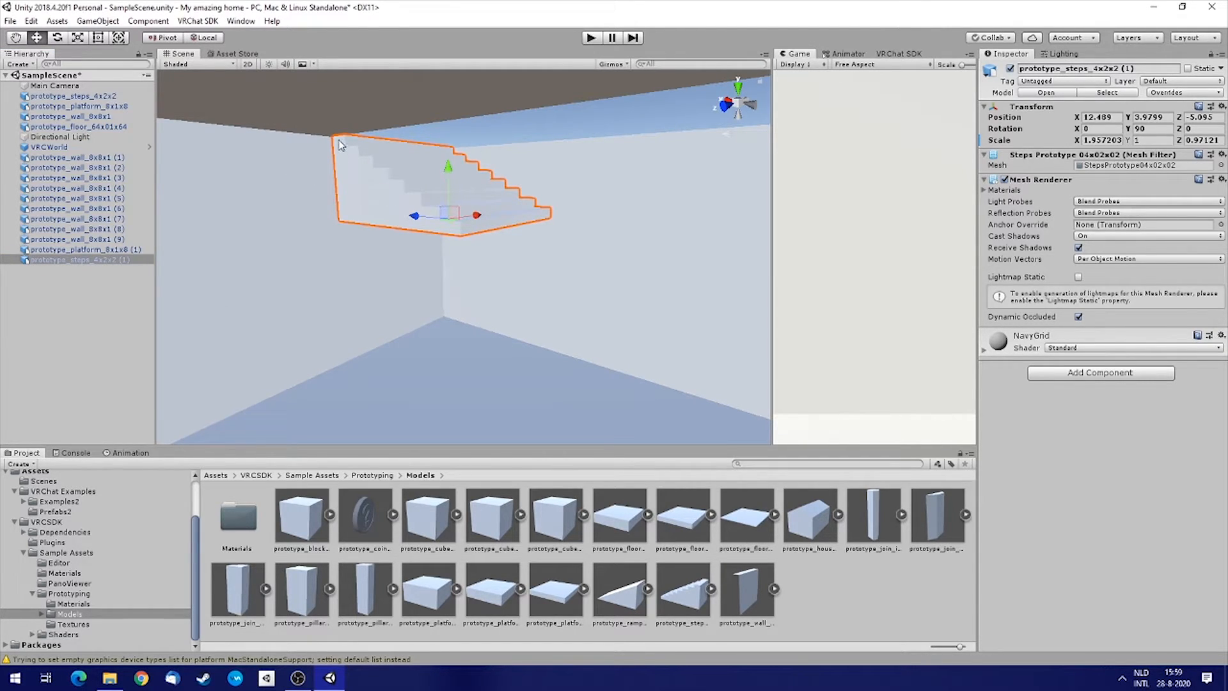
scroll(340, 145, "up", 3)
key("v")
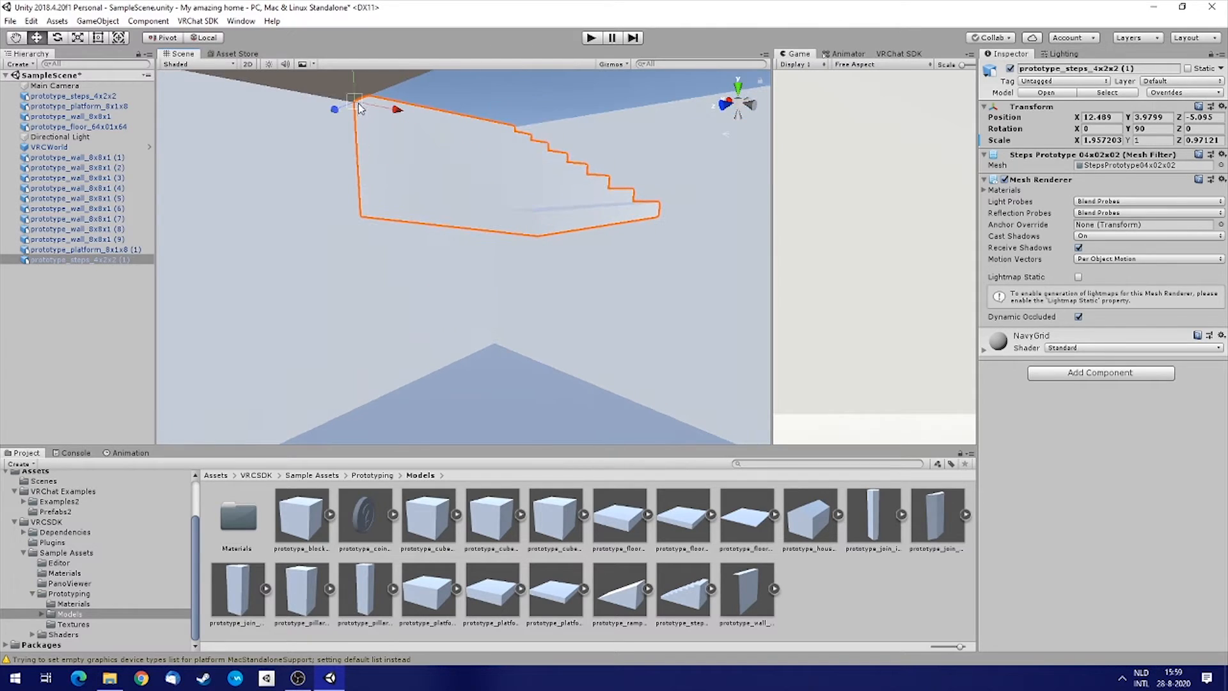
left_click_drag(357, 107, 560, 249)
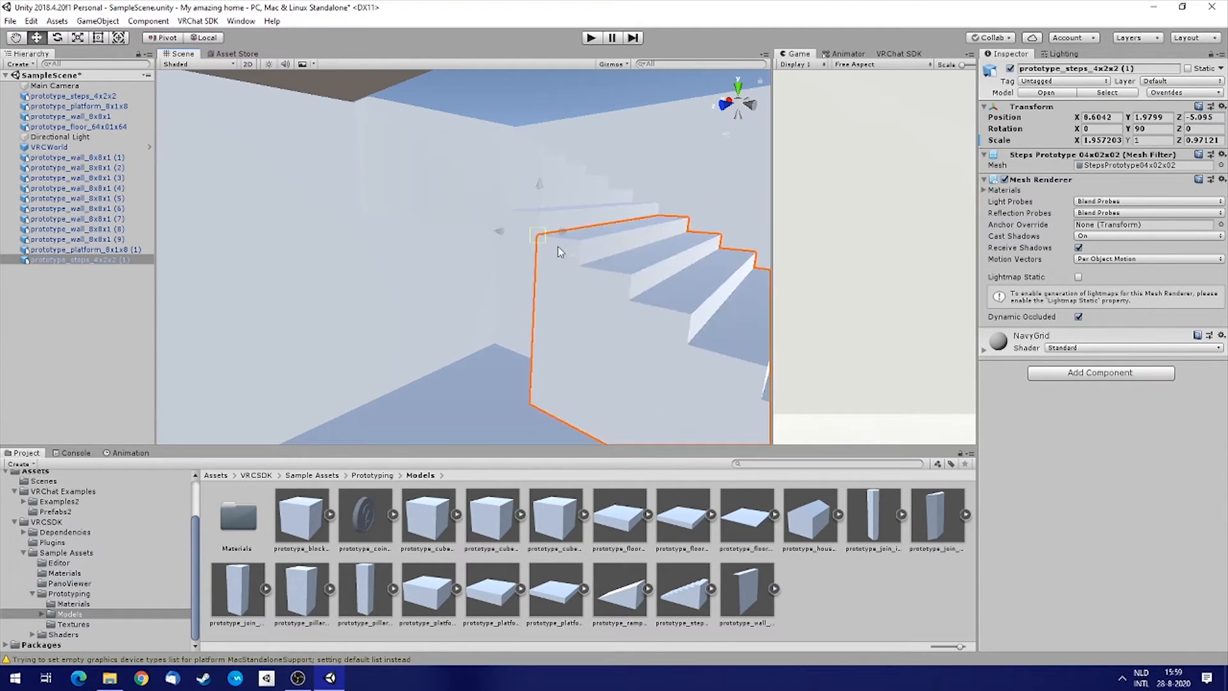
right_click_drag(493, 261, 498, 298)
key("s")
Duplicate the steps again and vertex-snap the new copy down to about X 4.72, Y -0.02.
right_click(96, 259)
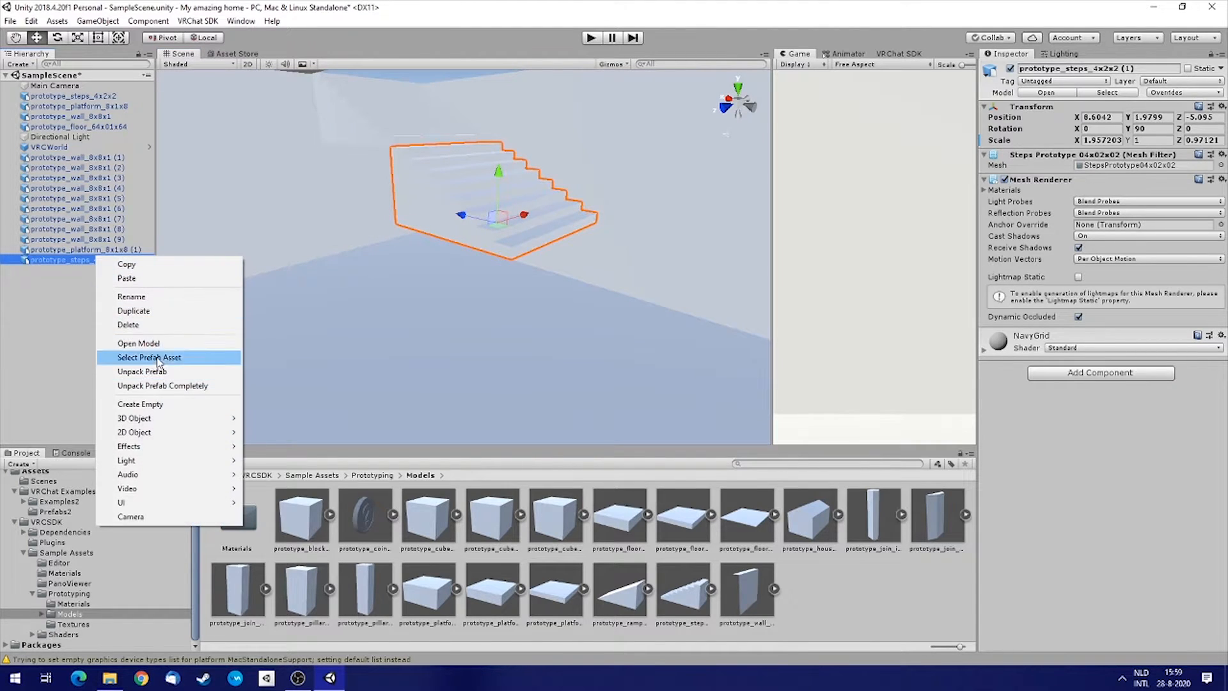
left_click(160, 312)
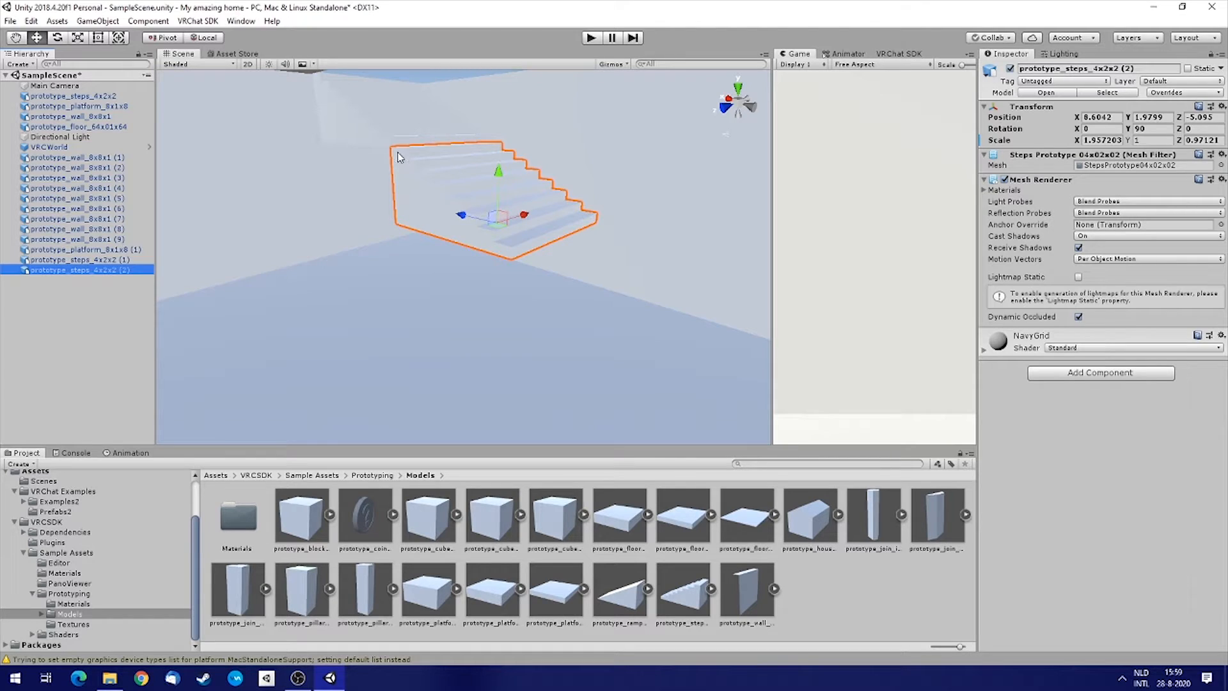
mouse_move(417, 167)
right_mouse_down()
mouse_move(382, 179)
mouse_move(411, 168)
right_mouse_up()
key("v")
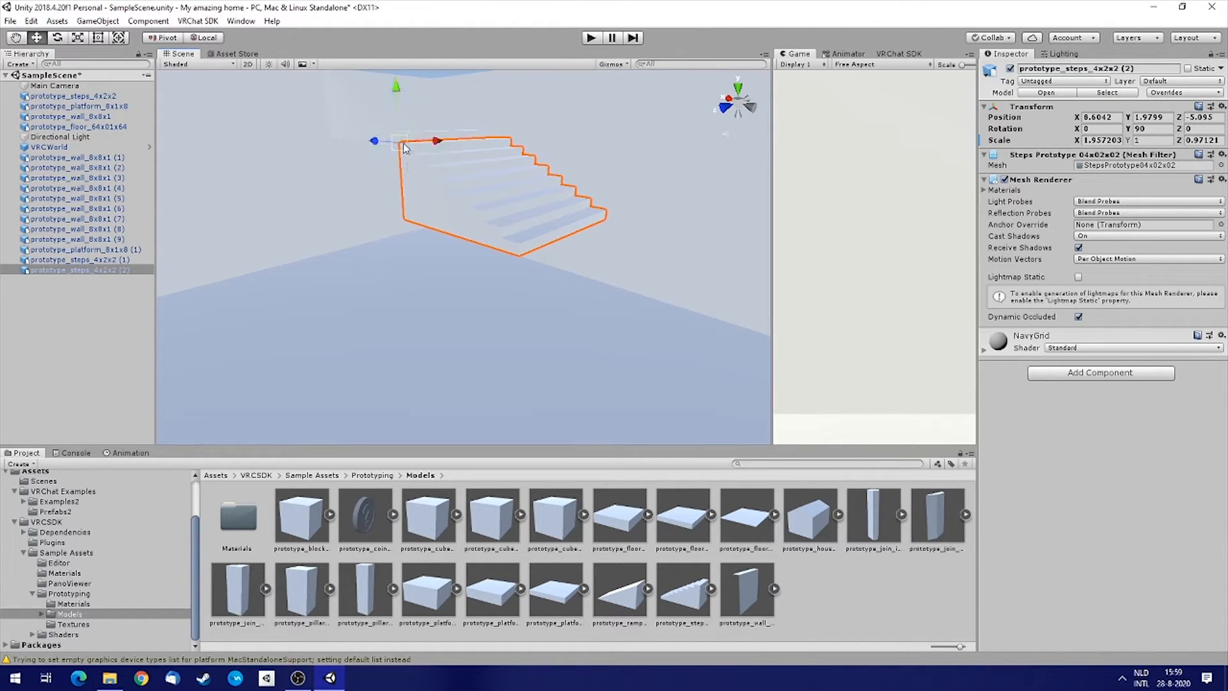
left_click_drag(402, 146, 524, 257)
right_click_drag(524, 257, 24, 275)
double_click(24, 272)
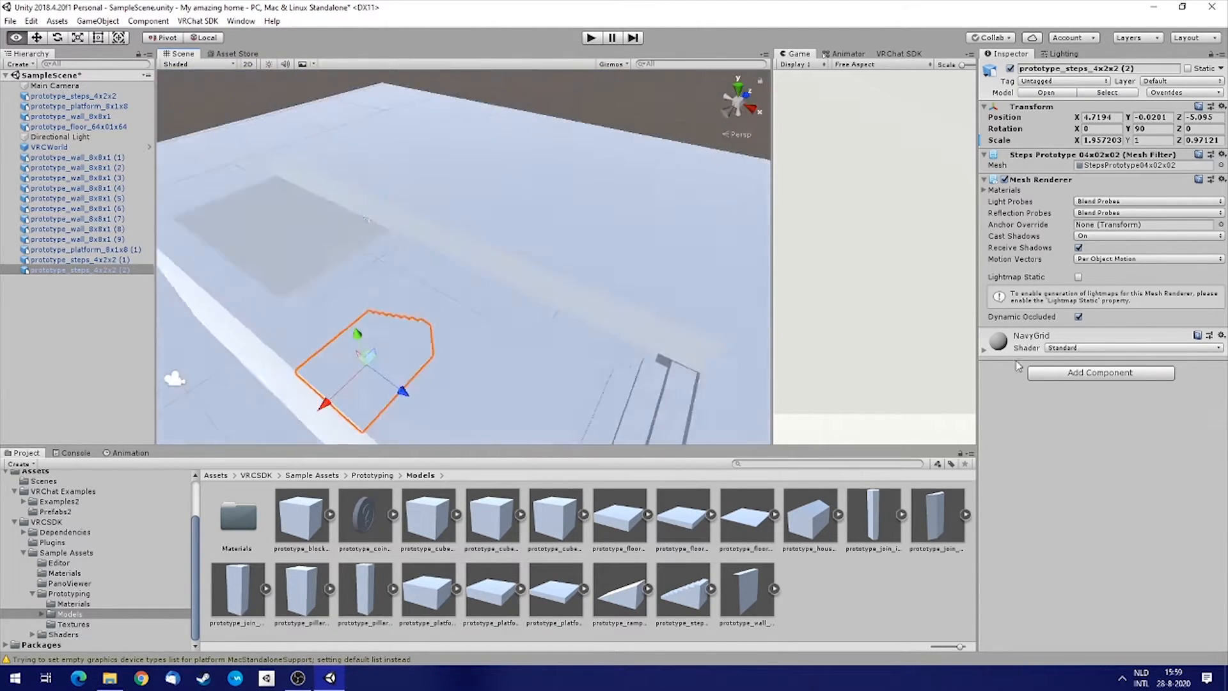
right_click_drag(1126, 373, 258, 305)
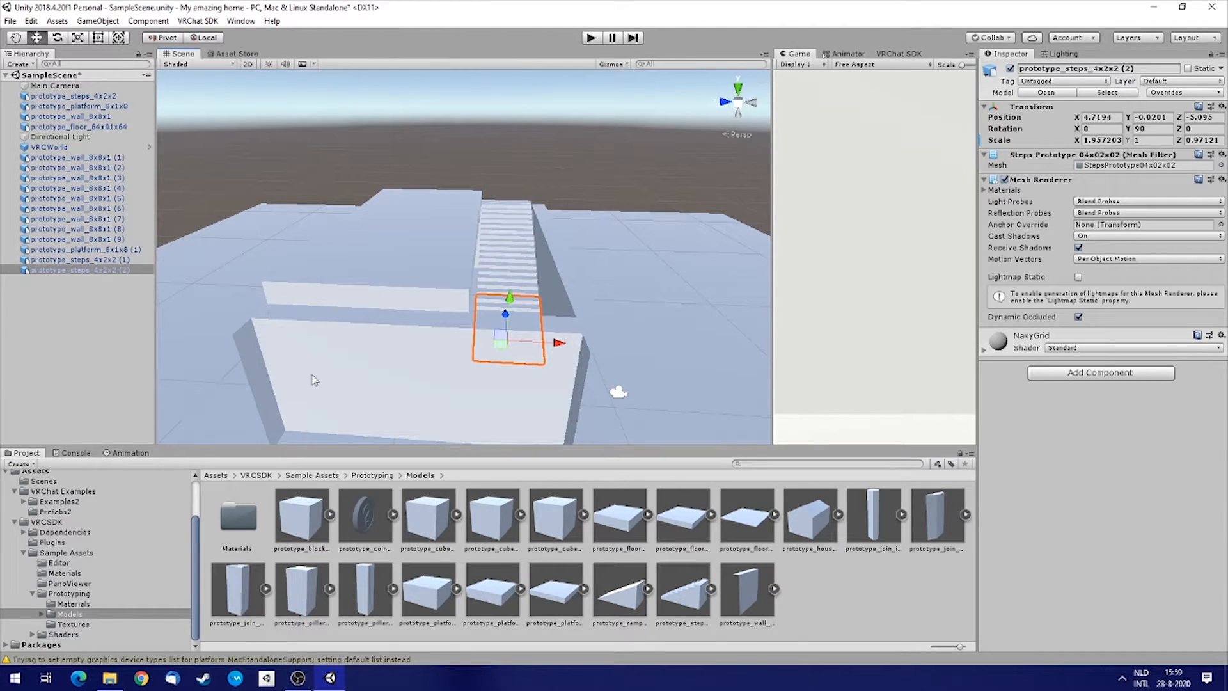
left_click_drag(607, 312, 561, 321, "alt")
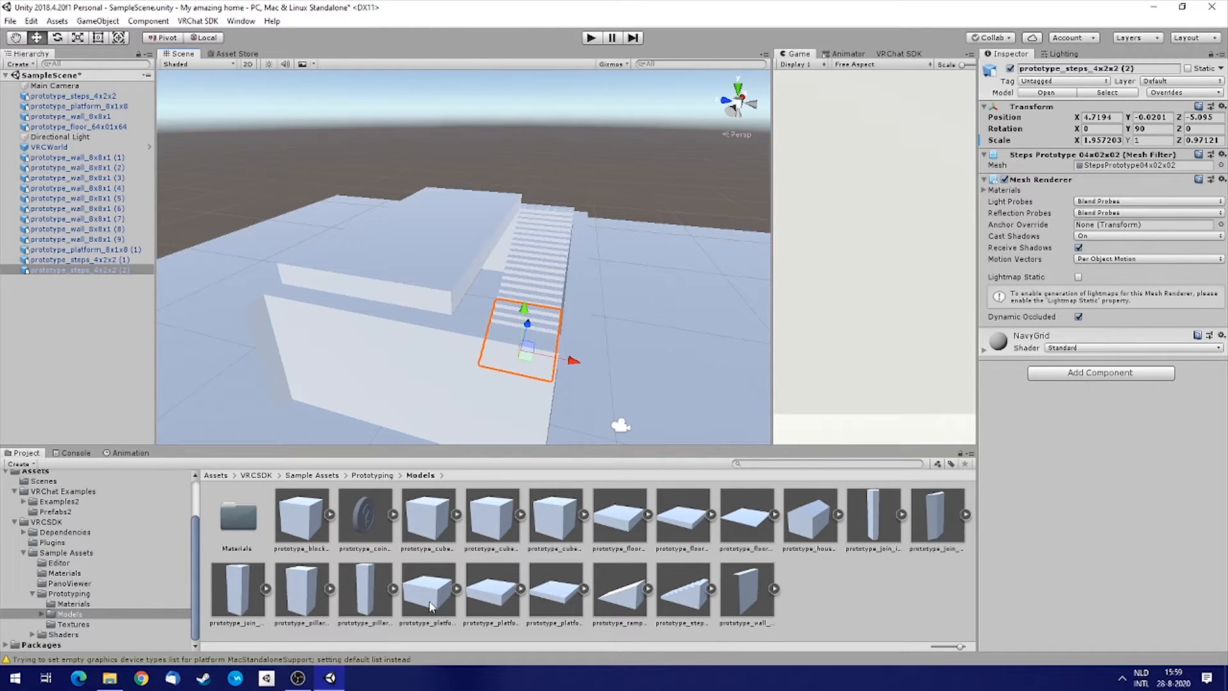
Add another 8x1x8 platform above the stairs and tilt it about 34 degrees around X.
left_click_drag(561, 605, 448, 151)
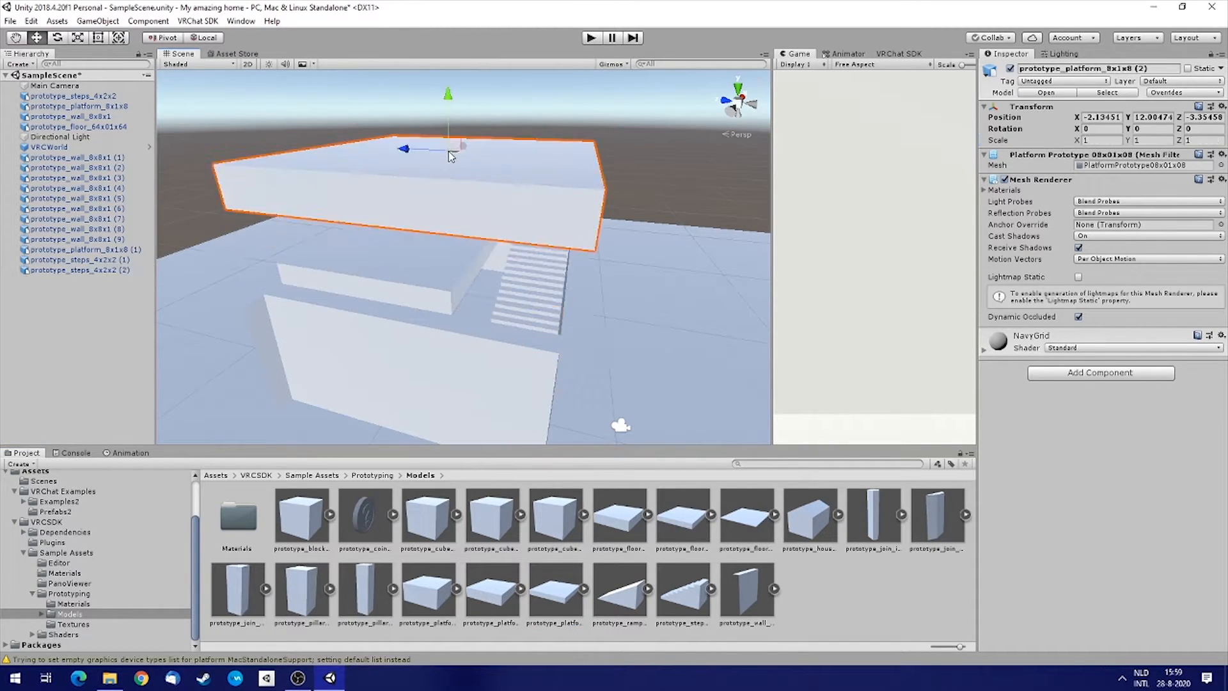
left_click_drag(420, 236, 485, 144, "alt")
key("e")
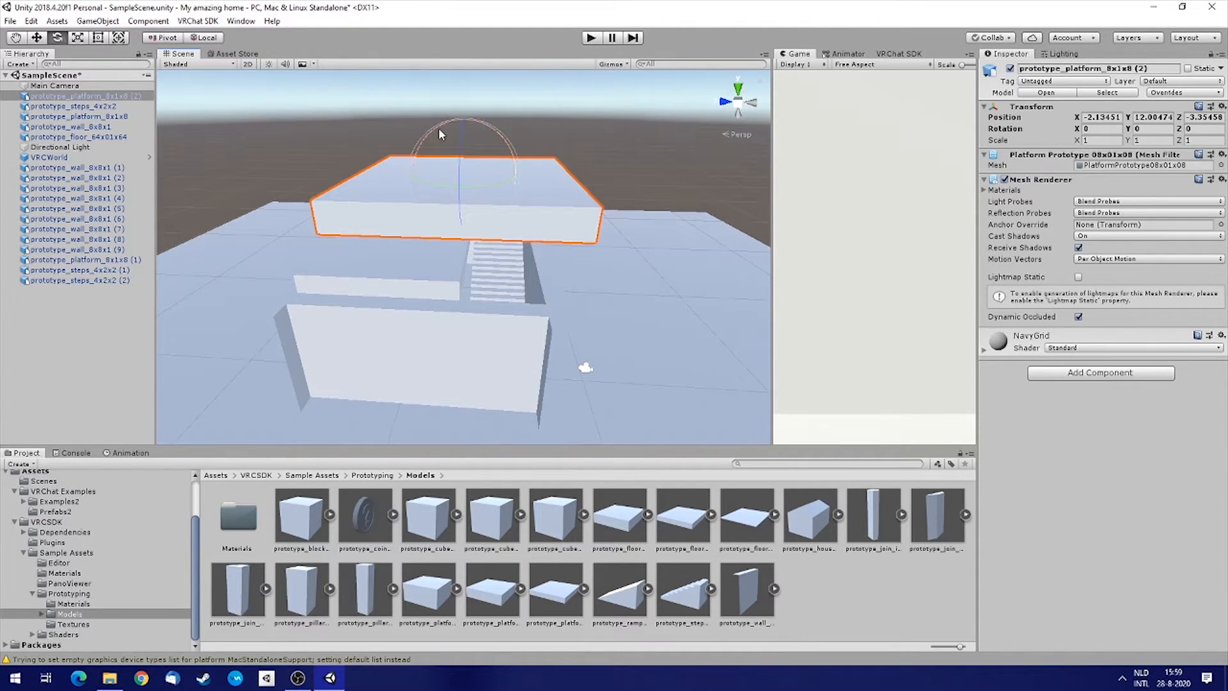
left_click_drag(439, 130, 390, 158)
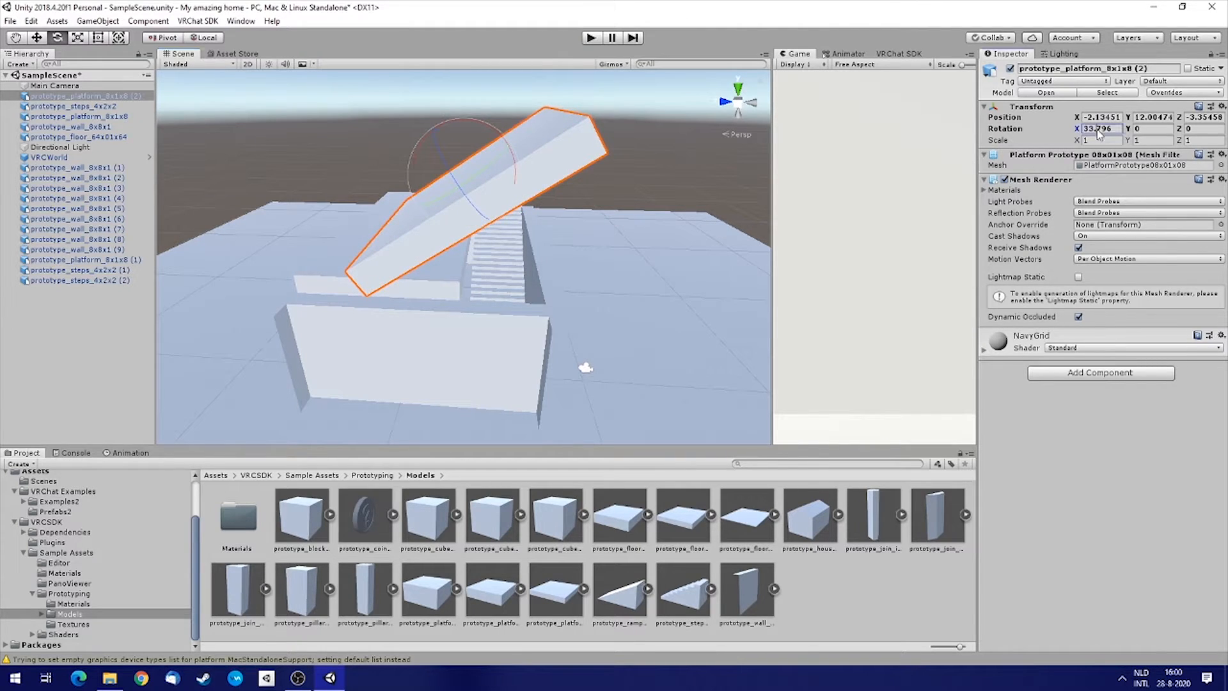
Set the new platform's X rotation to 45 and snap it onto the wall top at about X 1.61.
type("45")
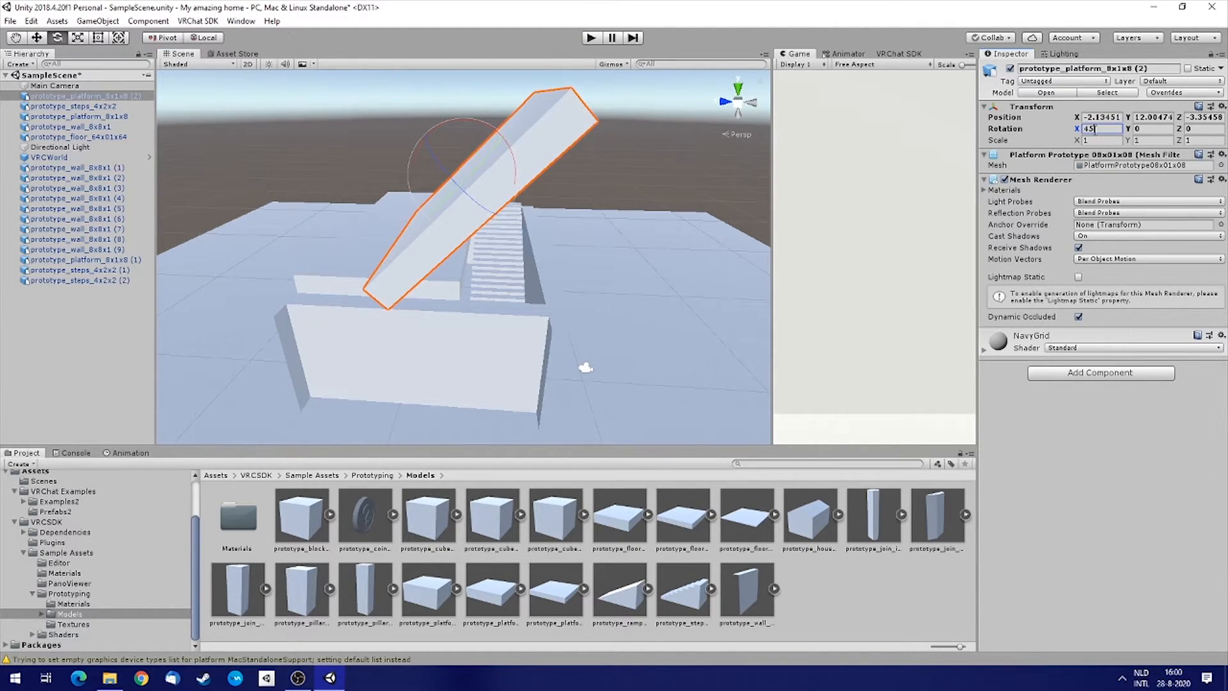
left_click_drag(506, 278, 566, 269, "alt")
key("w")
left_click_drag(362, 186, 497, 196, "alt")
left_click_drag(513, 149, 420, 128)
left_click_drag(493, 227, 427, 274, "alt")
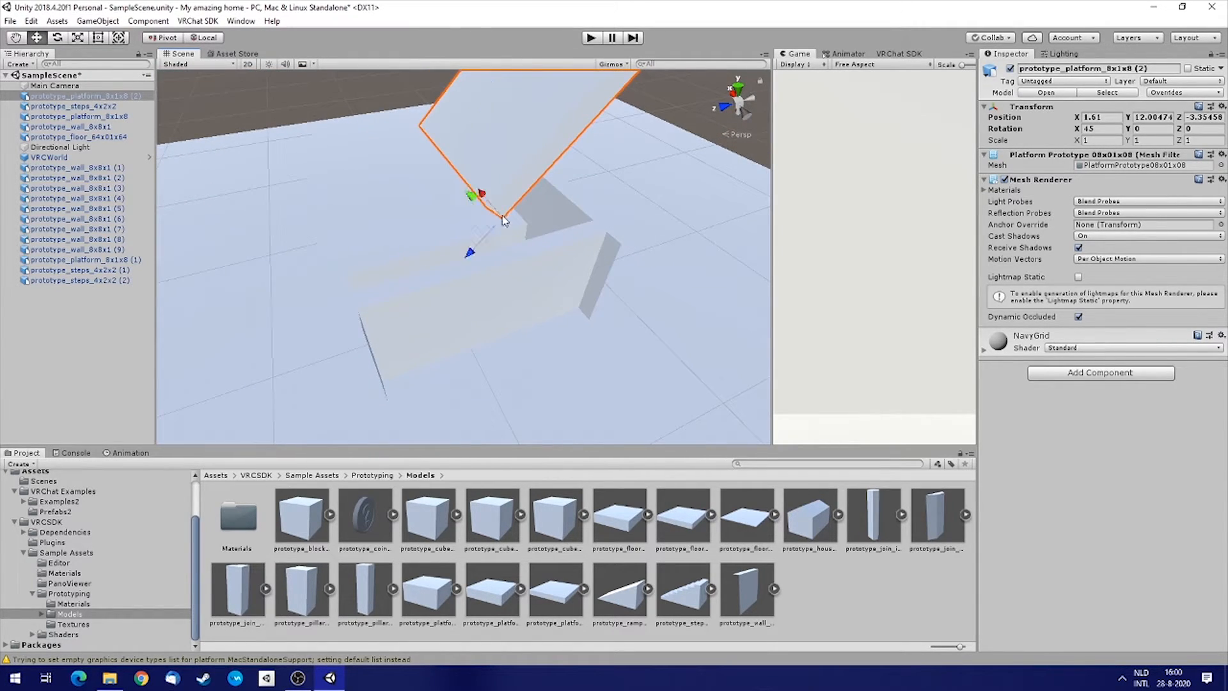
mouse_move(504, 216)
left_mouse_down()
mouse_move(358, 286)
mouse_move(362, 310)
mouse_move(540, 219)
mouse_move(471, 205)
mouse_move(485, 200)
left_mouse_up()
Duplicate the sloped platform, set the copy's X rotation to -45, and move it to about Z -4.99 to form the other roof side.
key("d")
key("ctrl+d")
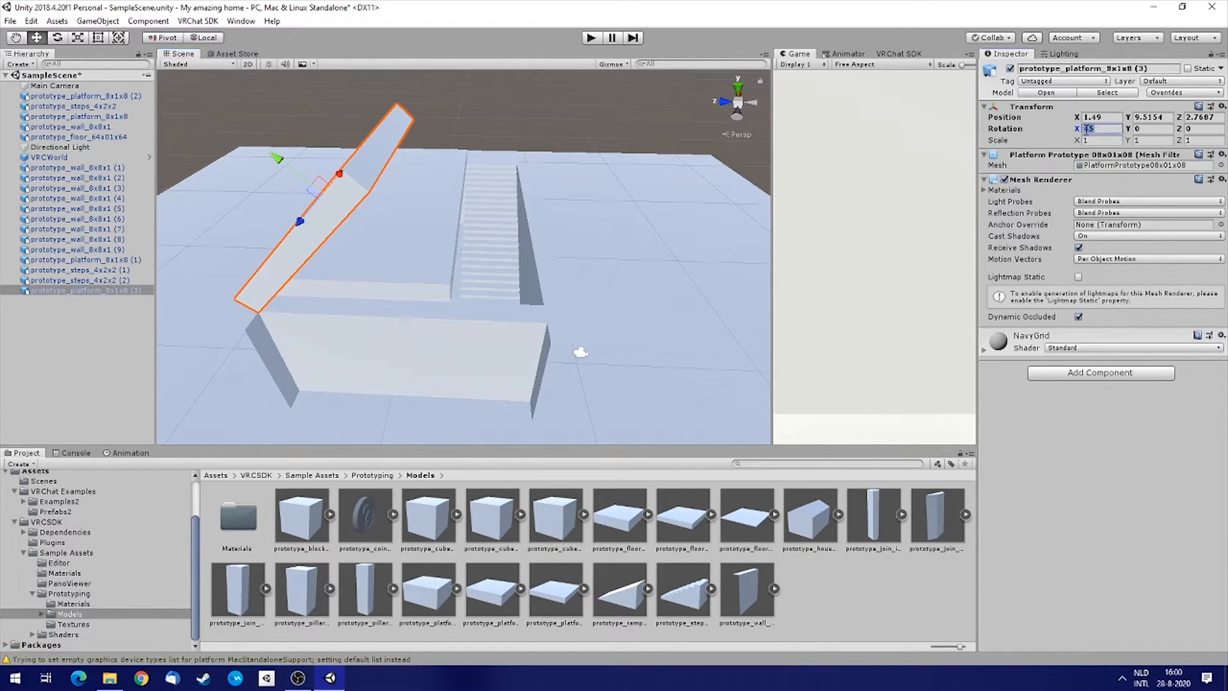
type("-")
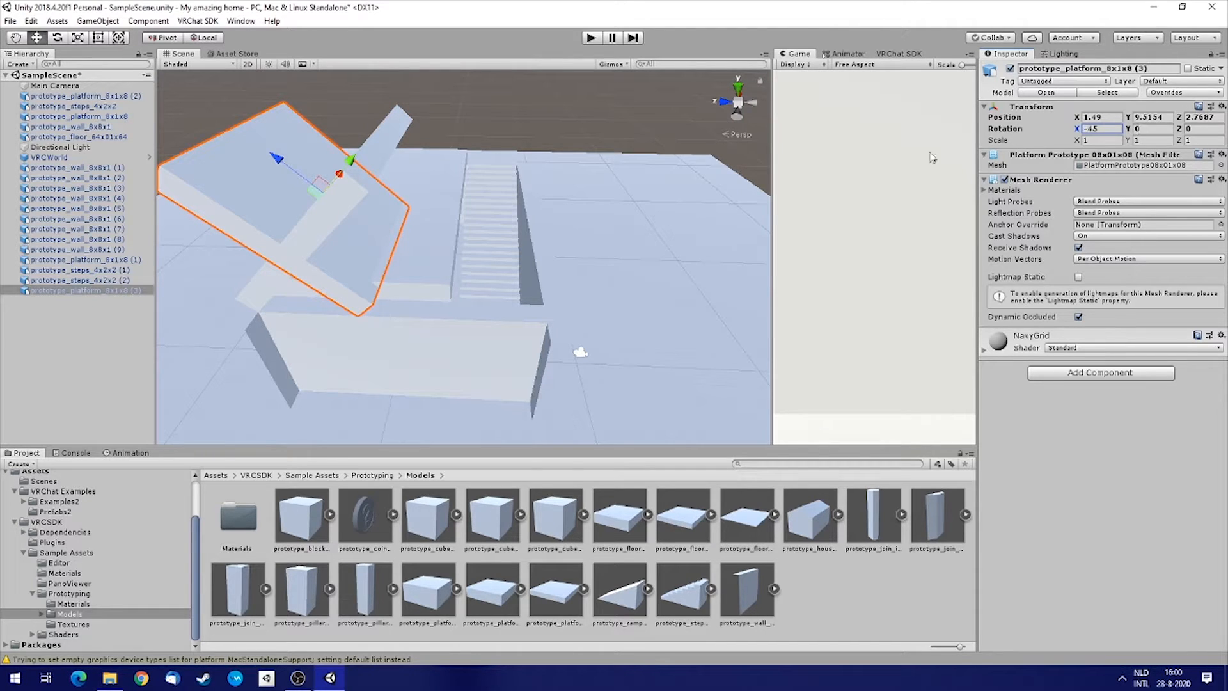
right_click_drag(291, 176, 323, 215)
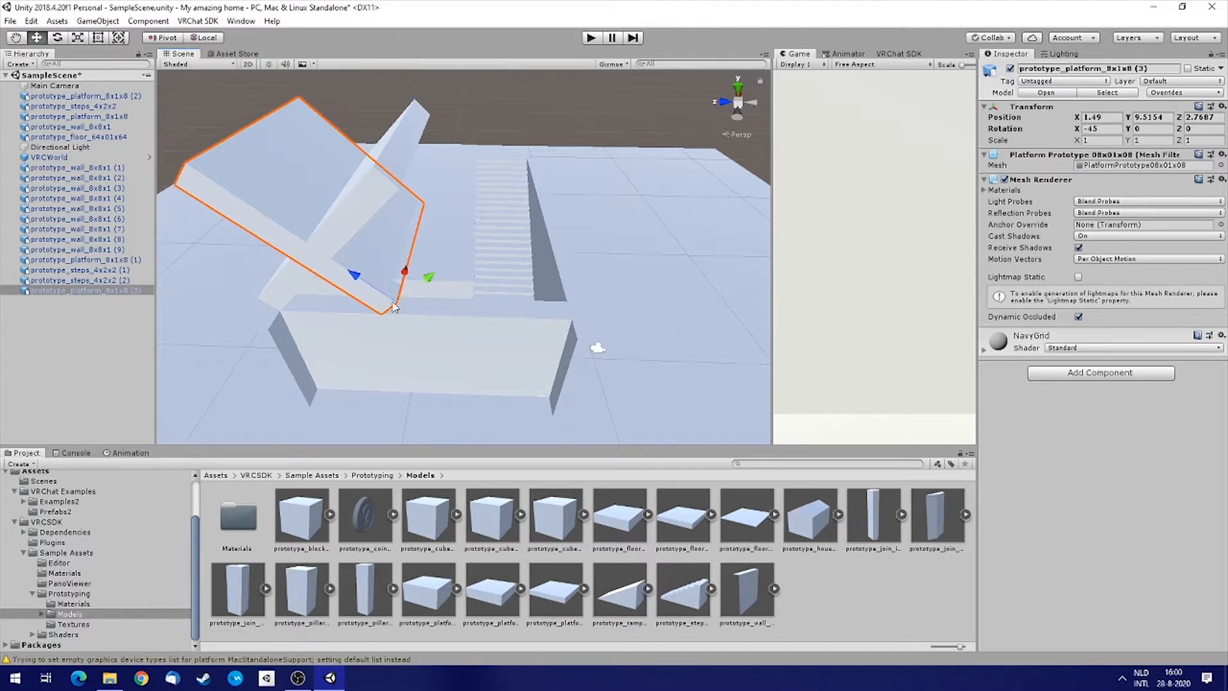
left_click_drag(380, 317, 574, 323)
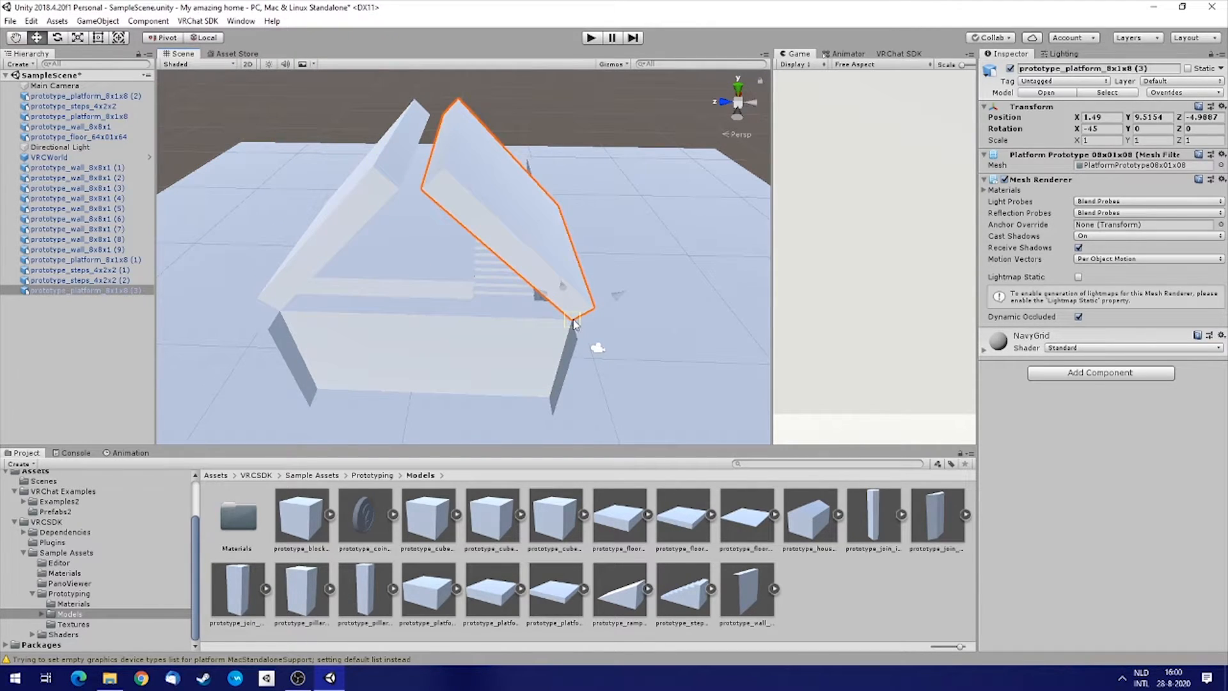
right_click_drag(505, 292, 94, 294)
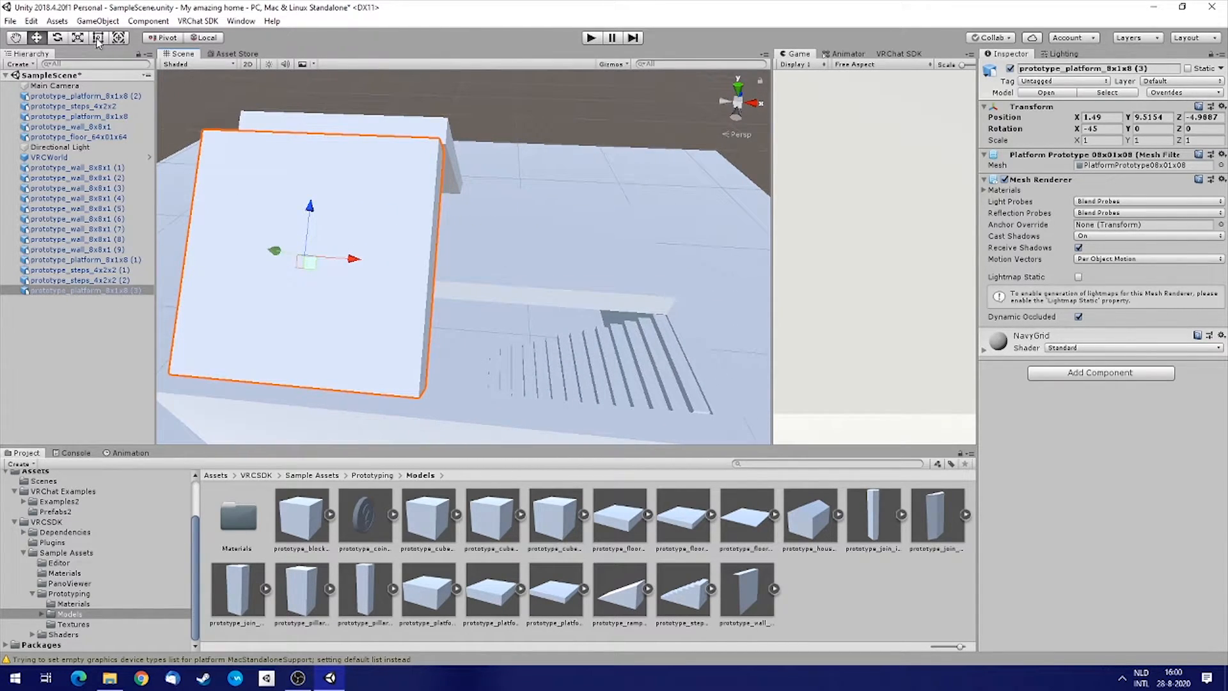
Resize the first roof slab with the Rect tool to about 2.17 scale in X and 1.18 in Z.
left_click_drag(438, 139, 747, 129)
right_click_drag(724, 177, 358, 167)
left_click(453, 167)
left_click_drag(620, 116, 409, 118)
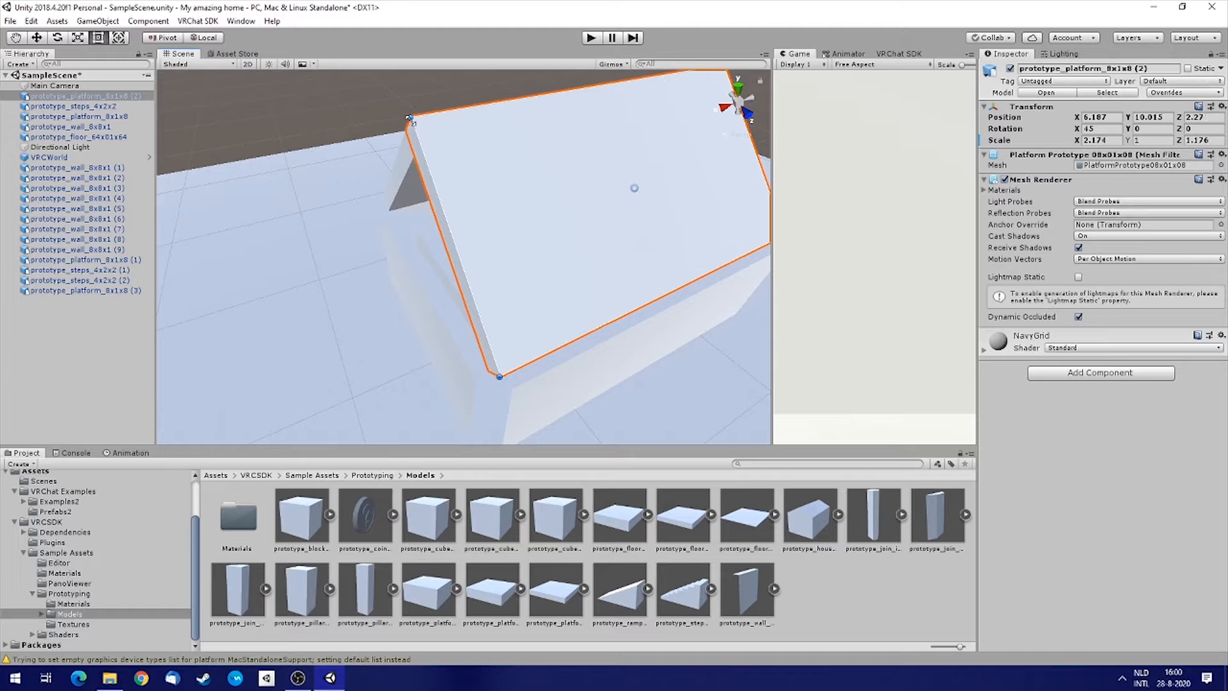
right_click_drag(411, 127, 358, 179)
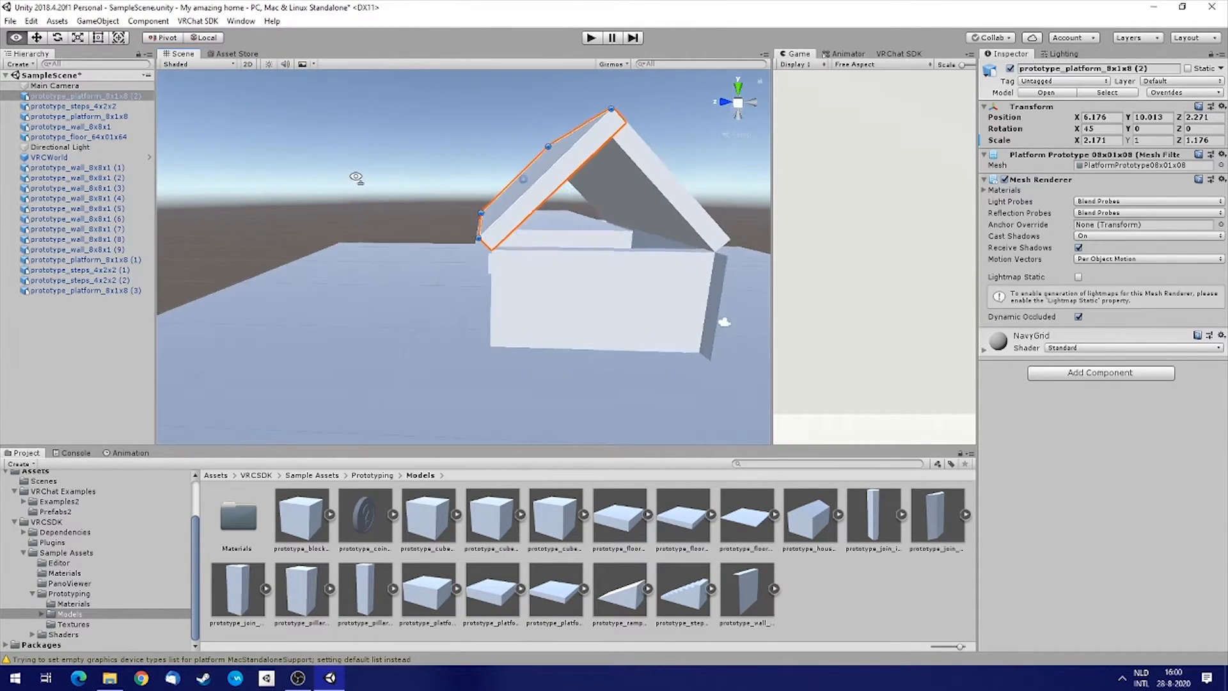
middle_click_drag(729, 259, 547, 259)
right_click_drag(547, 259, 529, 303)
key("w")
key("s")
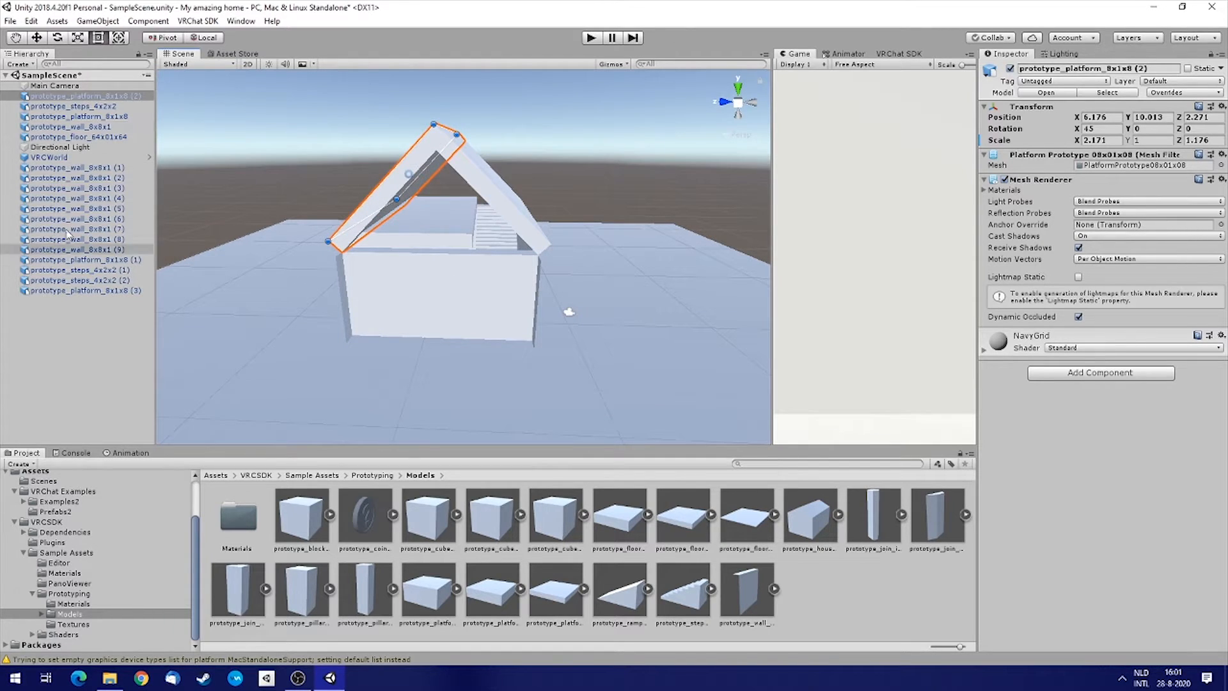
Reorder the hierarchy so VRCWorld and Directional Light sit directly below Main Camera.
left_click(56, 158)
left_click_drag(47, 146, 54, 96)
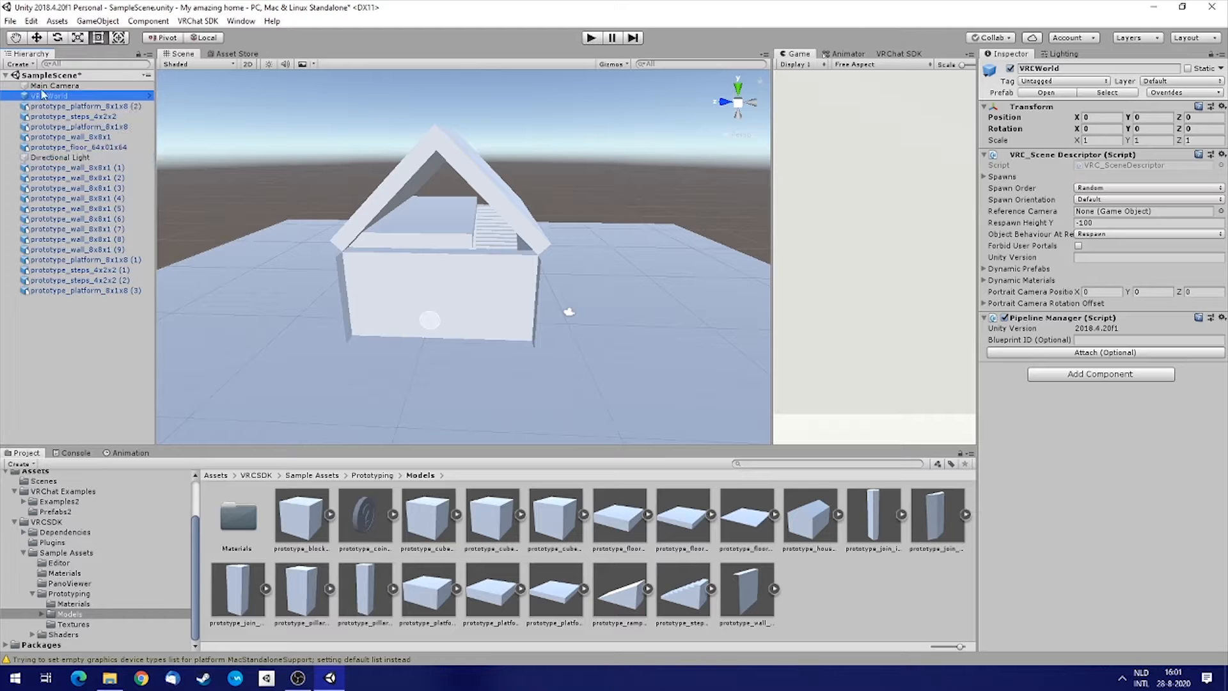
left_click_drag(57, 158, 53, 104)
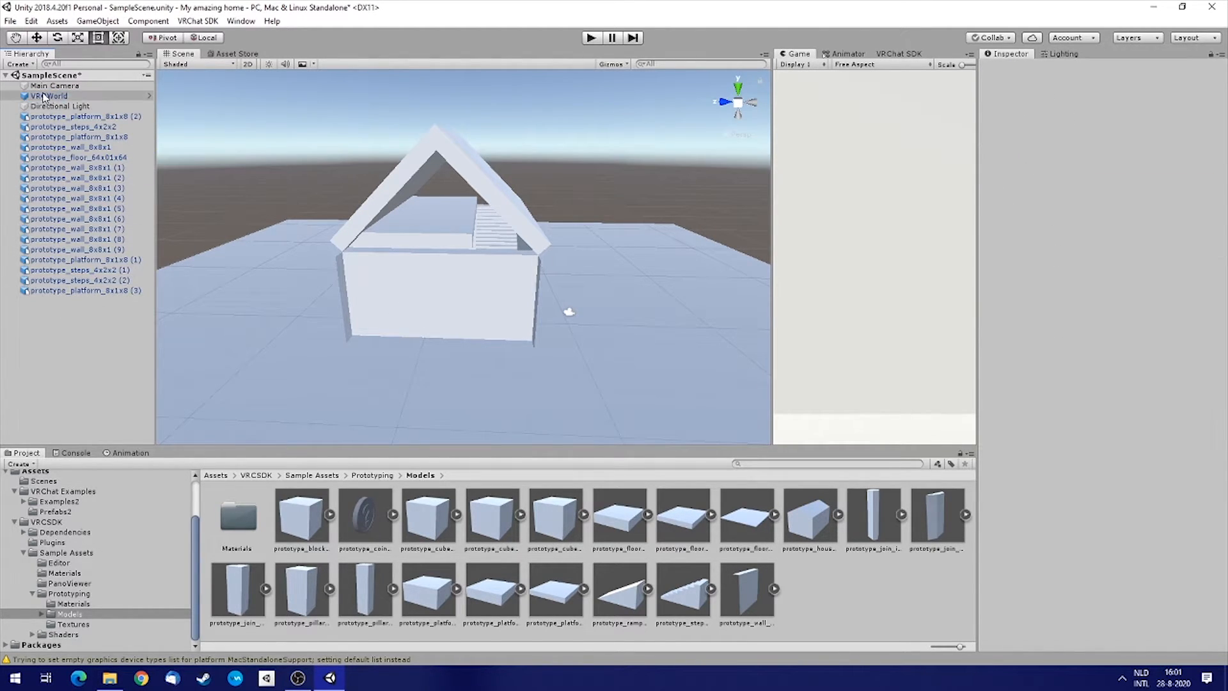
Create an empty GameObject and parent all prototype walls, platforms, steps and the floor under it.
left_click(35, 66)
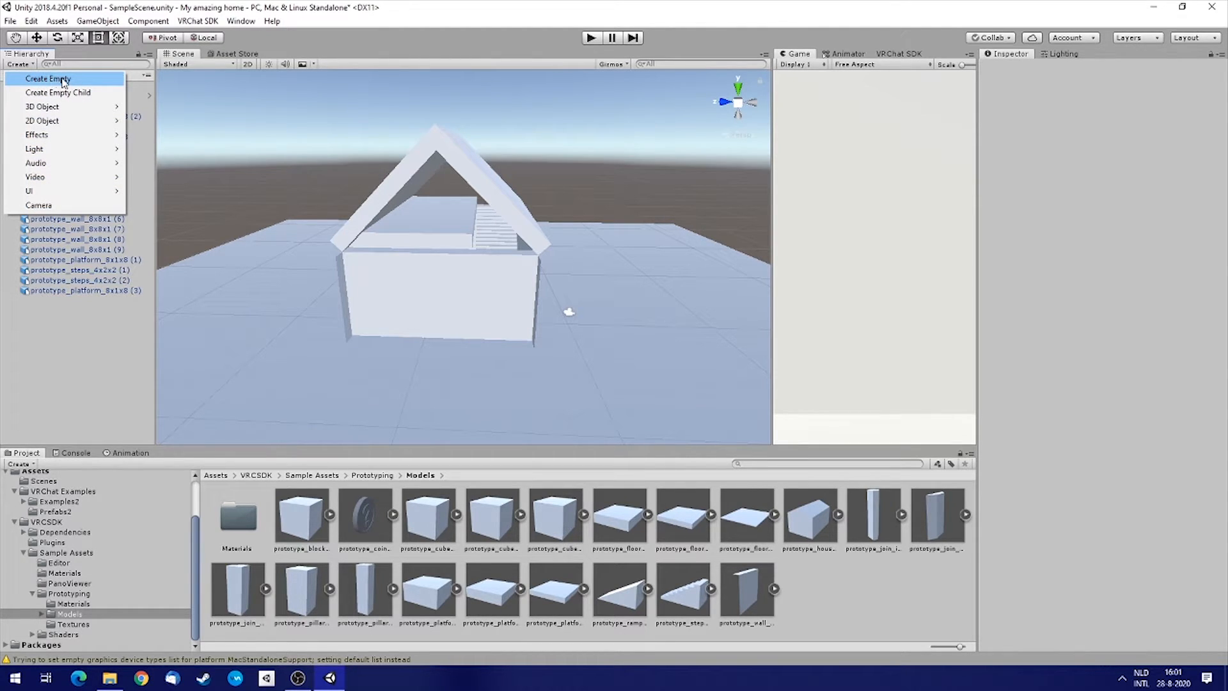
left_click(64, 79)
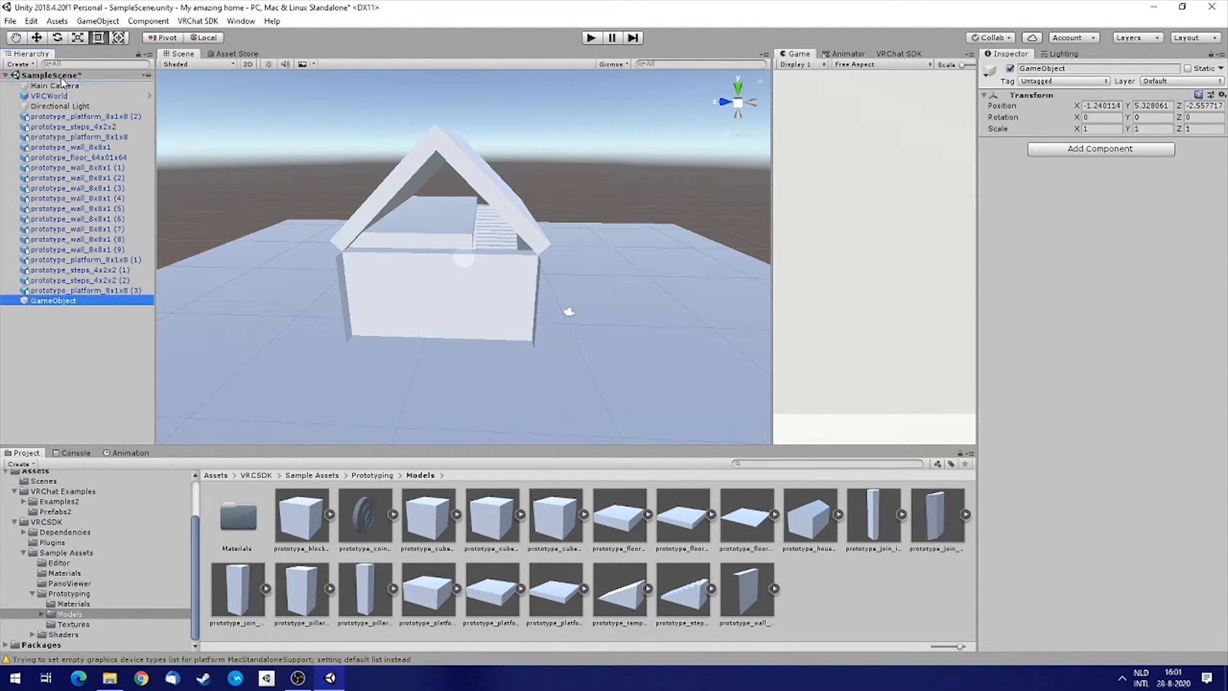
left_click(90, 117)
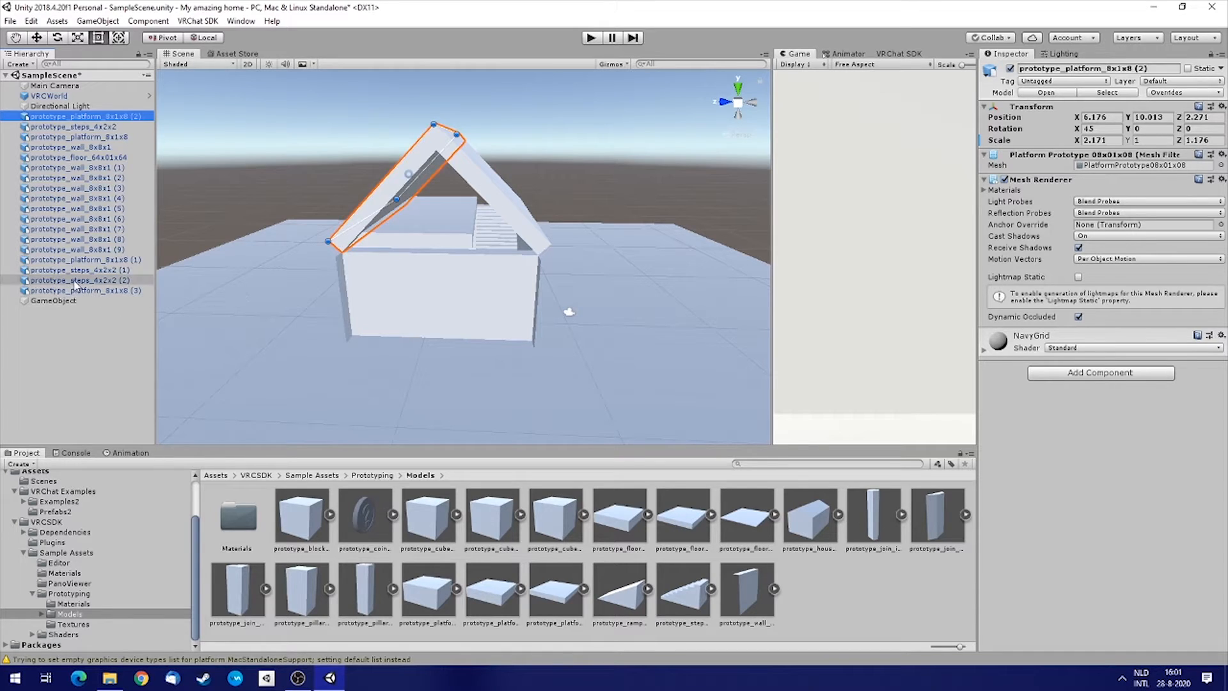
left_click(106, 292, "shift")
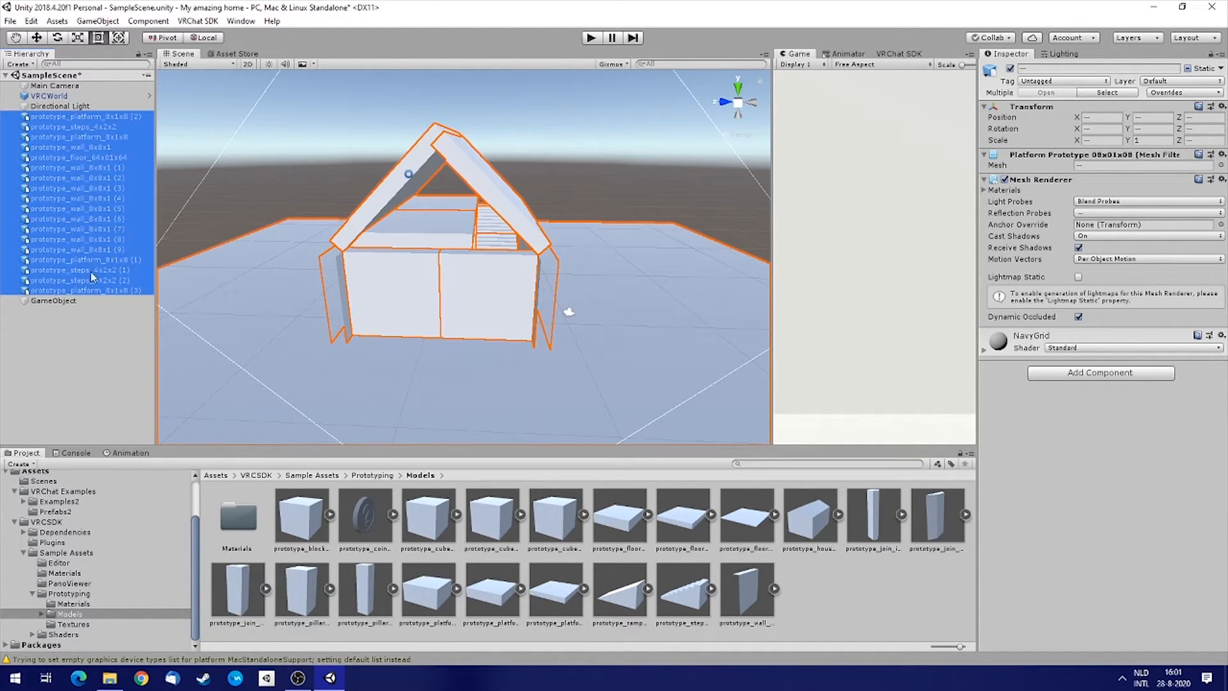
left_click_drag(64, 291, 55, 305)
Rename the empty parent object to House and collapse it in the hierarchy.
left_click(56, 116)
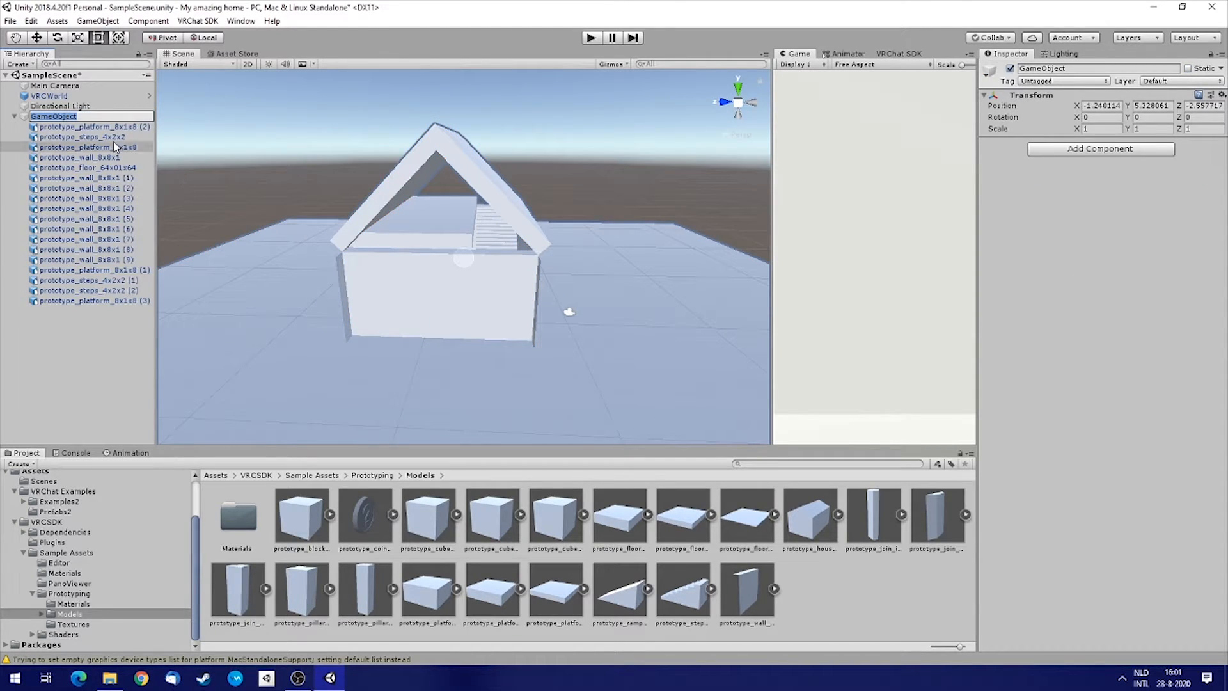
left_click(83, 168)
left_click(70, 117)
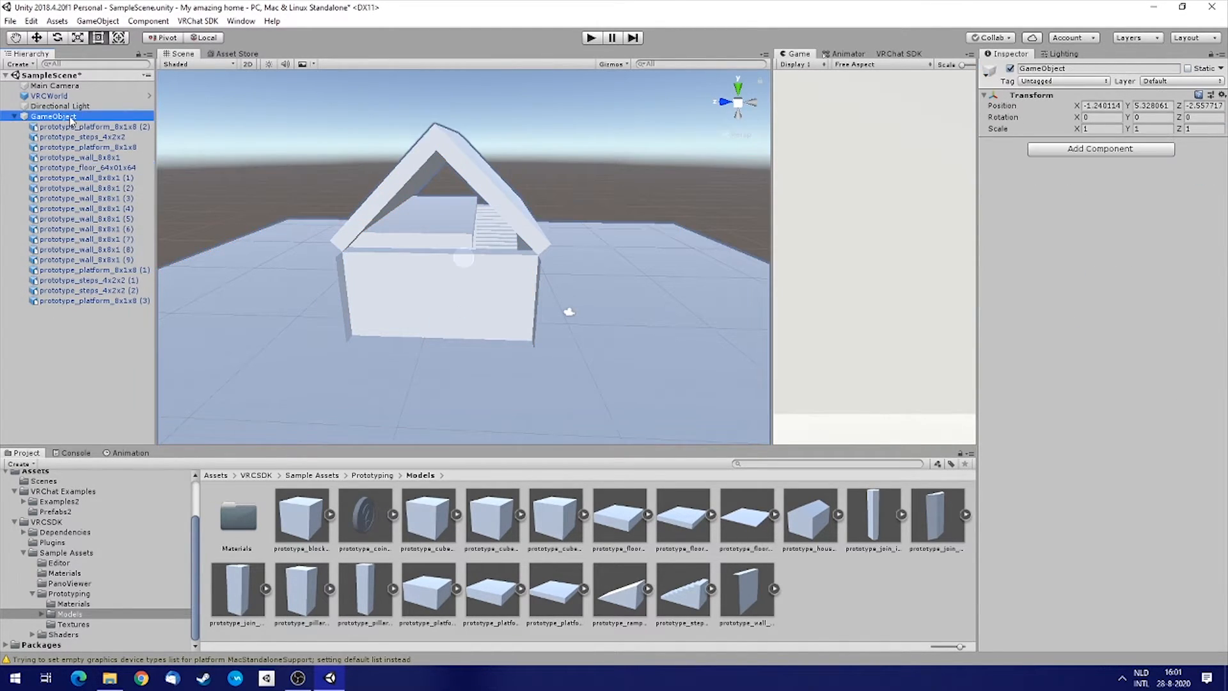
left_click(71, 117)
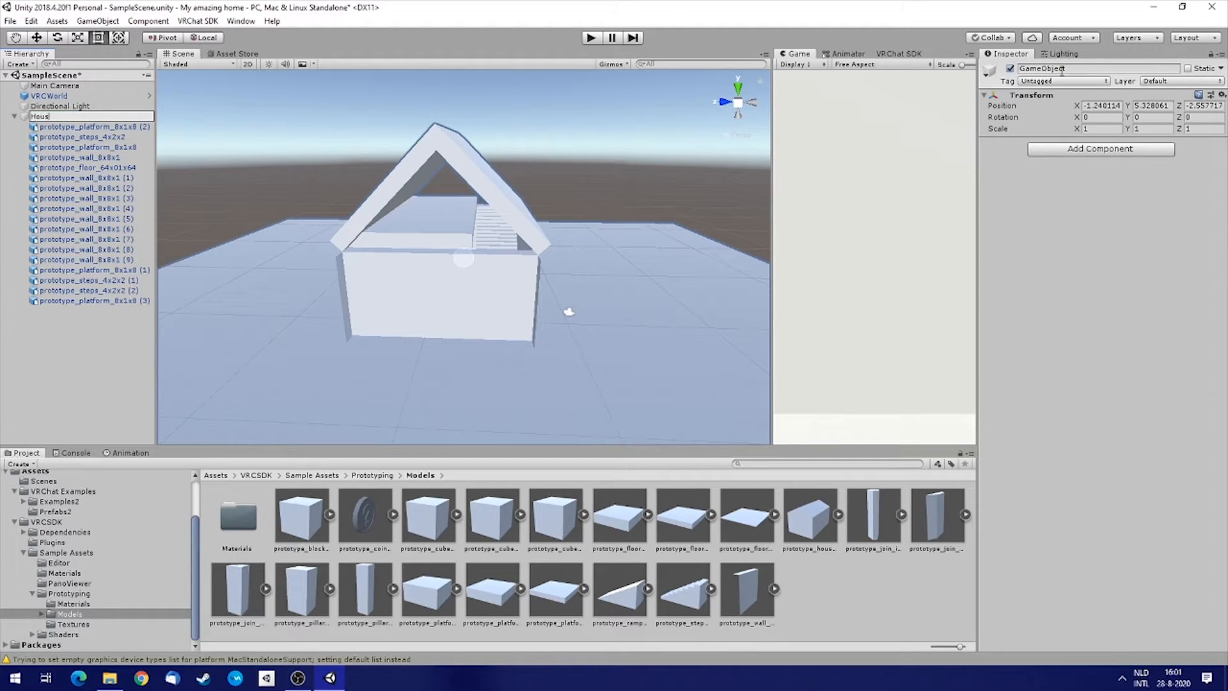
key("Return")
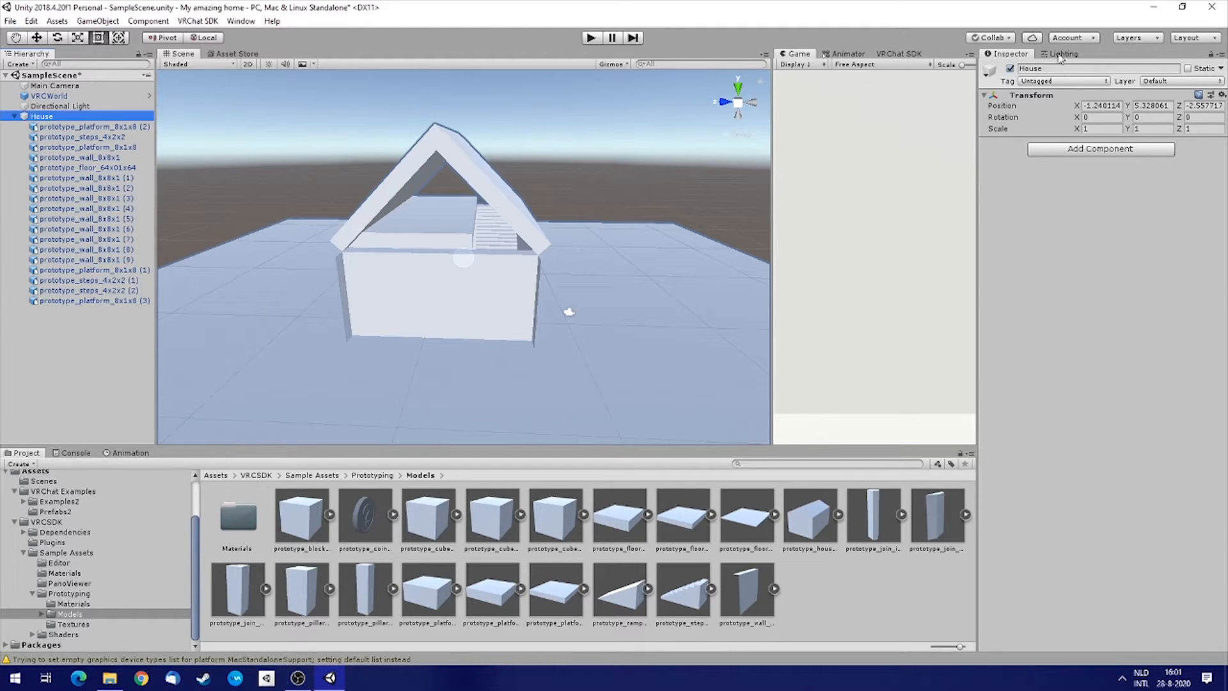
left_click(15, 117)
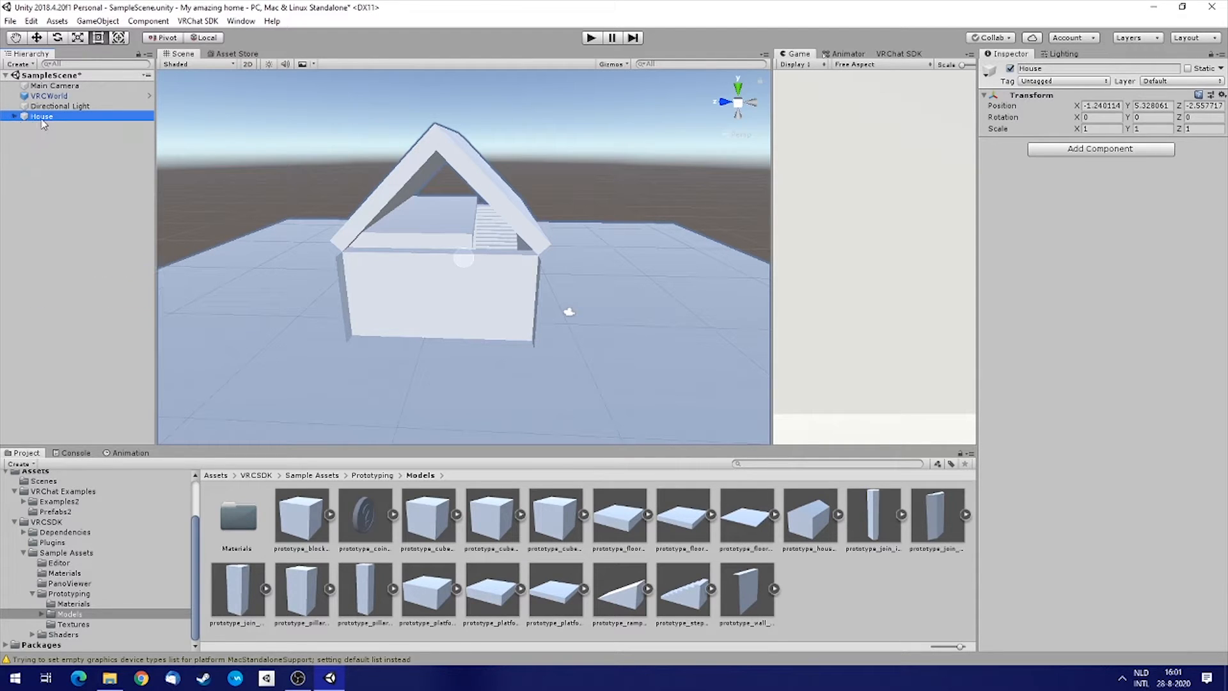
left_click(38, 38)
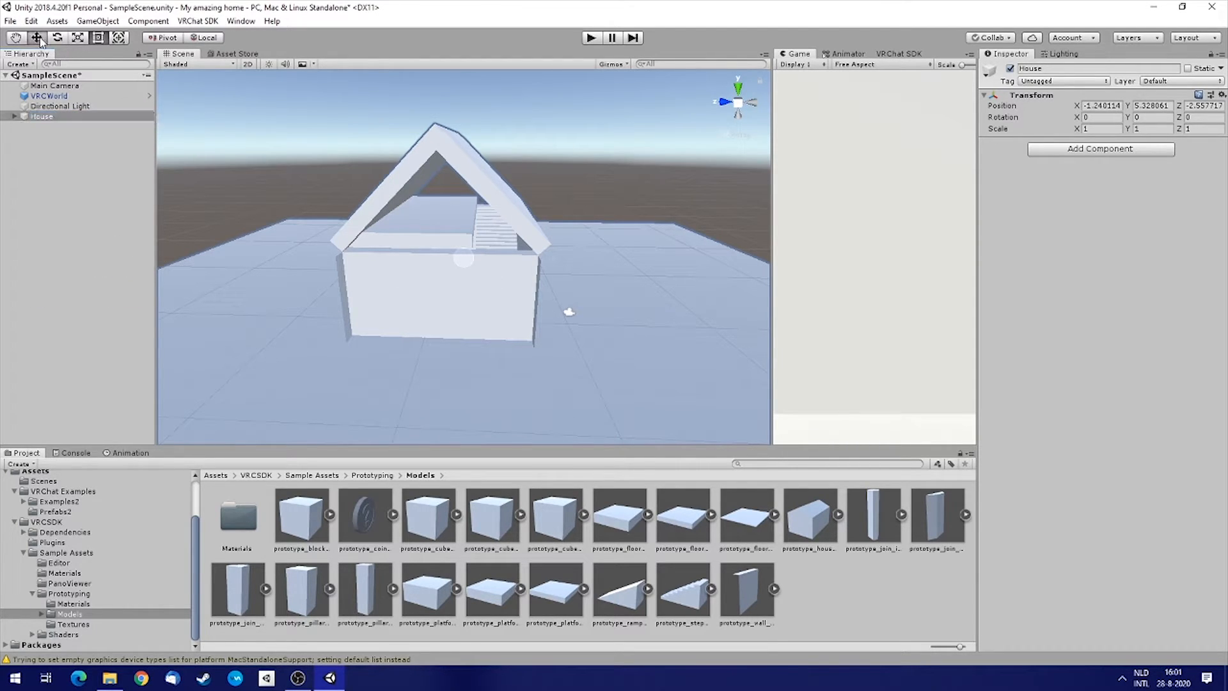
left_click_drag(475, 268, 421, 291)
key("ctrl+z")
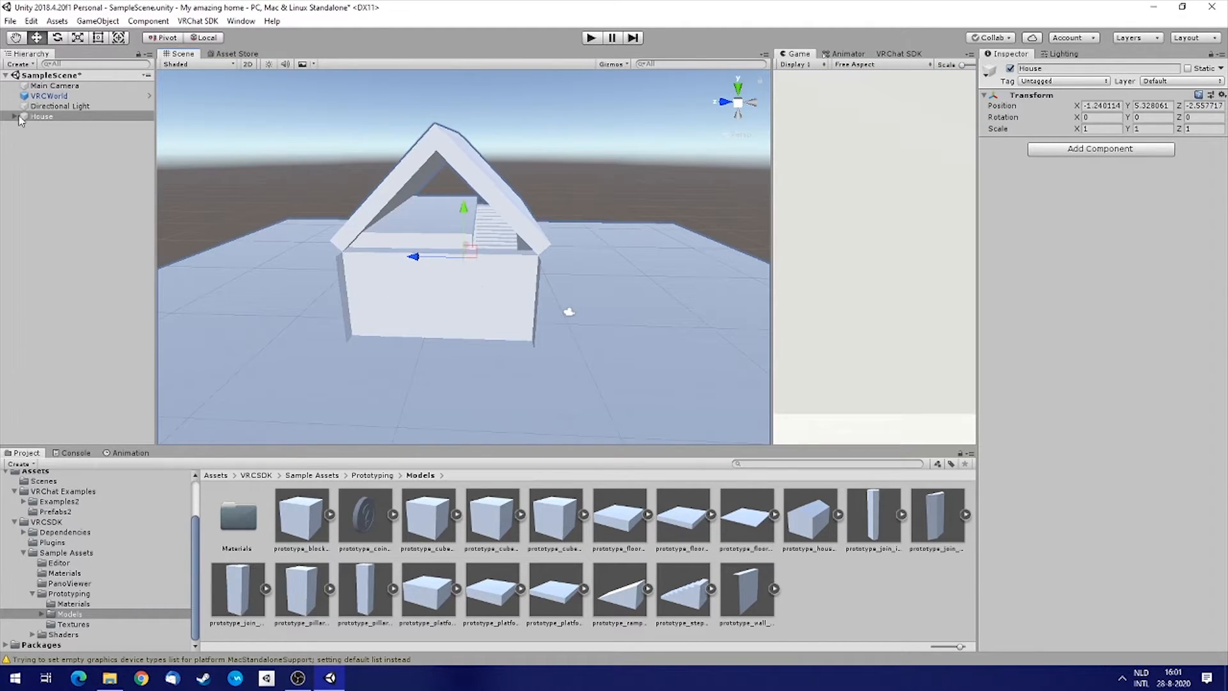
Take the prototype_floor_64x01x64 out of the House group back to the scene root.
left_click(243, 251)
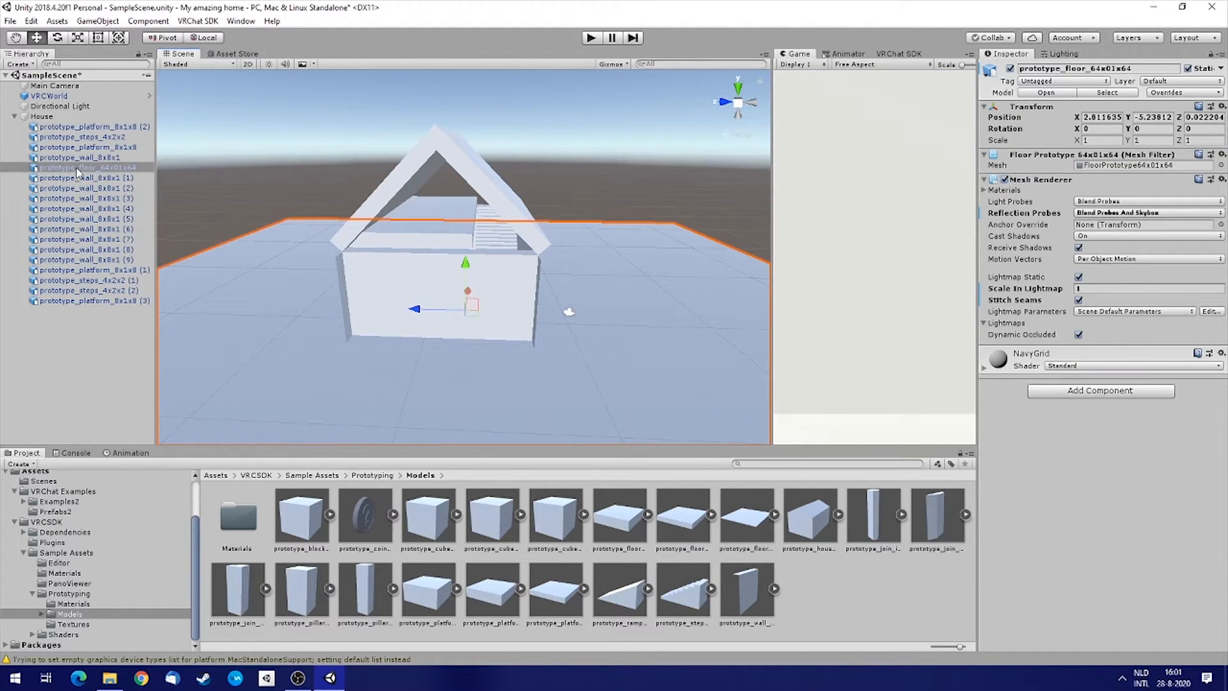
left_click_drag(64, 400, 64, 384)
left_click(15, 117)
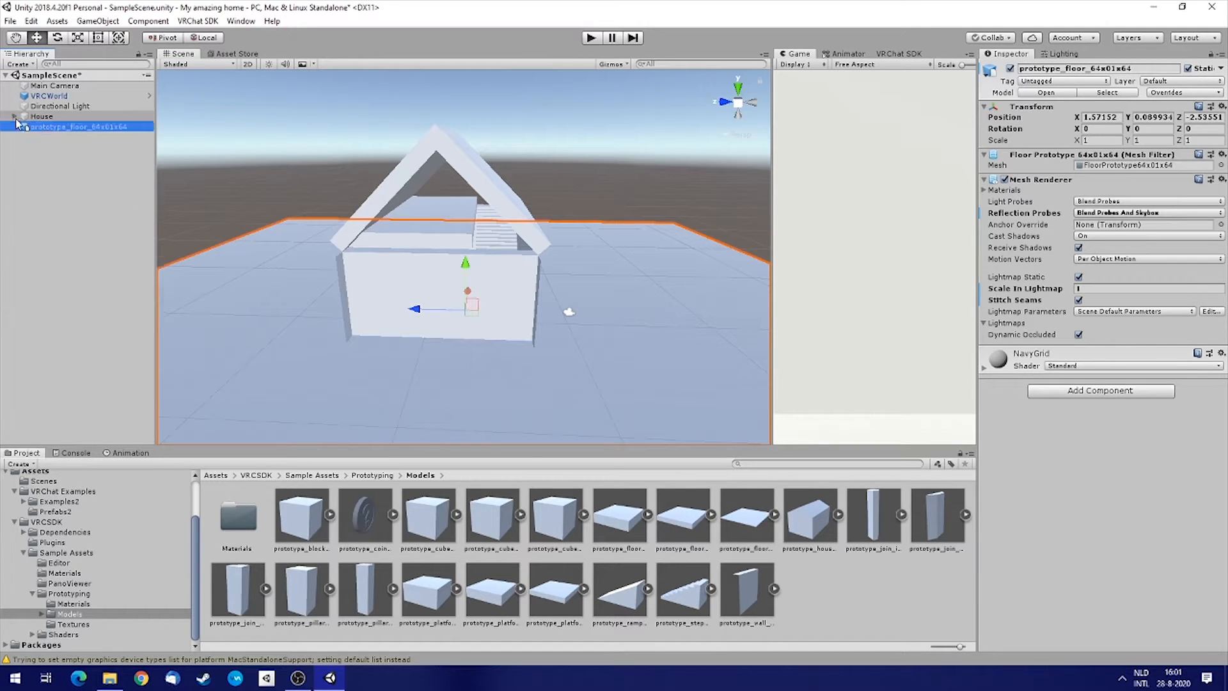
Move the House group to about X -0.83, Z -3.19.
left_click(40, 117)
mouse_move(471, 267)
left_mouse_down()
mouse_move(460, 274)
mouse_move(598, 233)
mouse_move(316, 247)
mouse_move(635, 326)
mouse_move(483, 265)
left_mouse_up()
right_click_drag(507, 274, 1167, 265)
key("w")
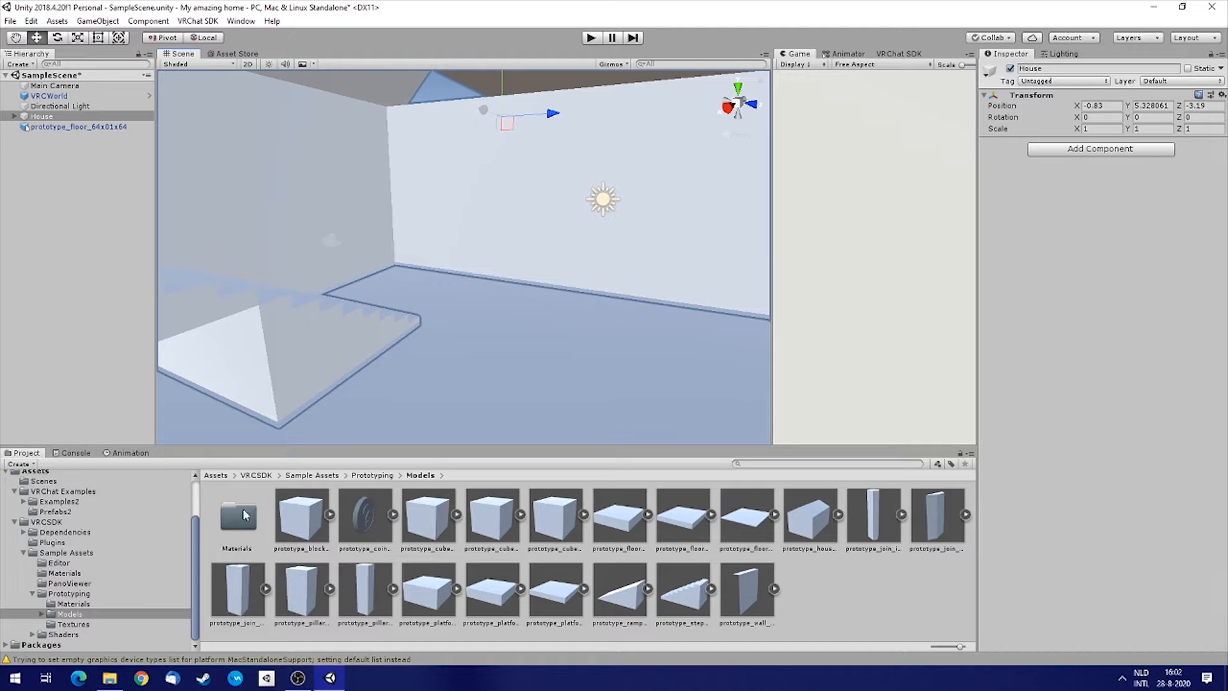
Place the Vrchat_Tutorial_Avatar model from Examples2 > TutorialAvatar into the scene near the house.
left_click(61, 513)
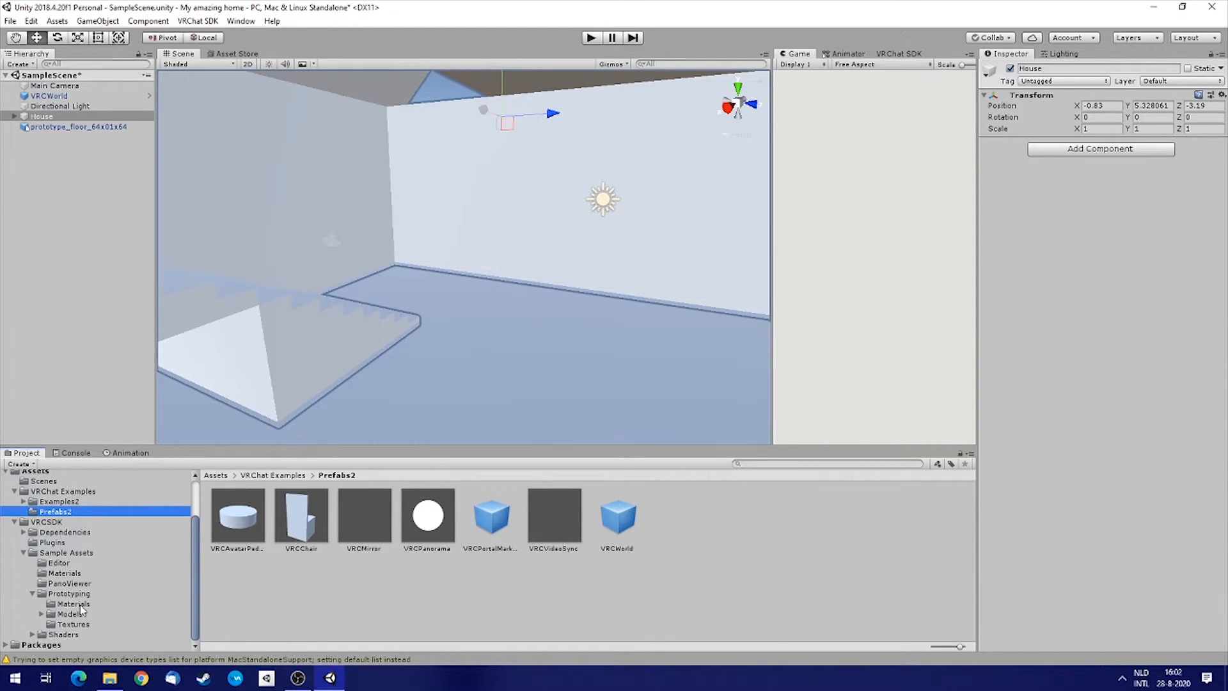
left_click(58, 502)
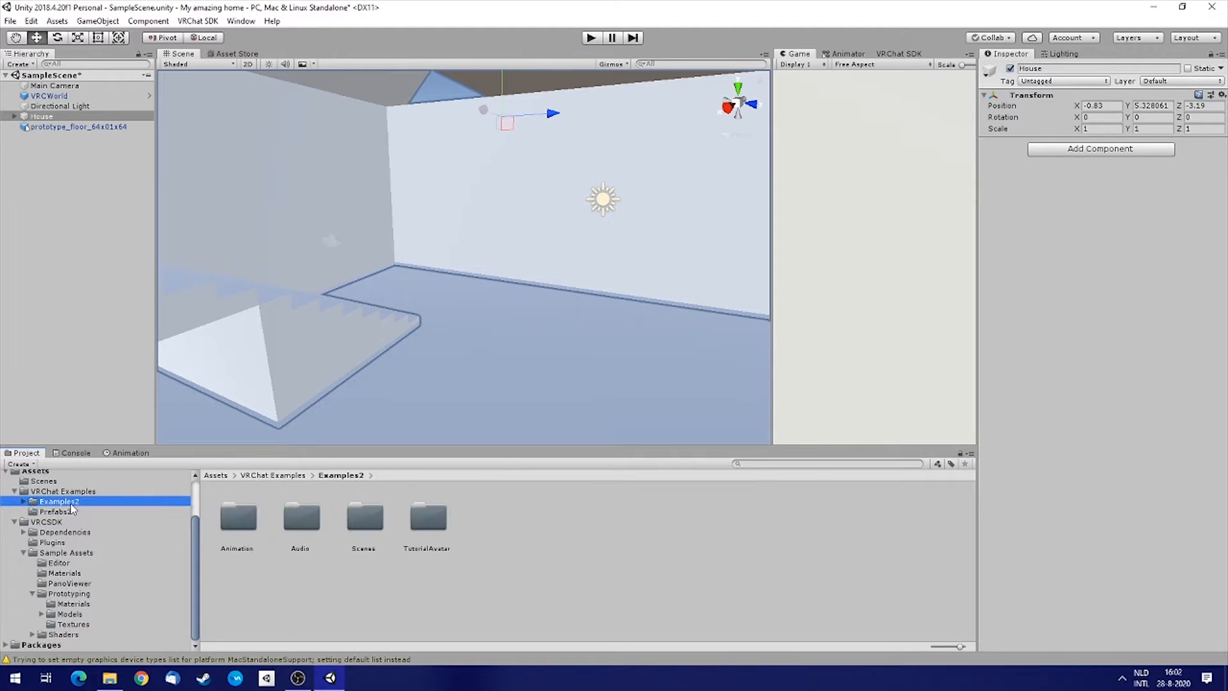
double_click(435, 534)
left_click_drag(299, 518, 472, 300)
right_click_drag(601, 351, 978, 326)
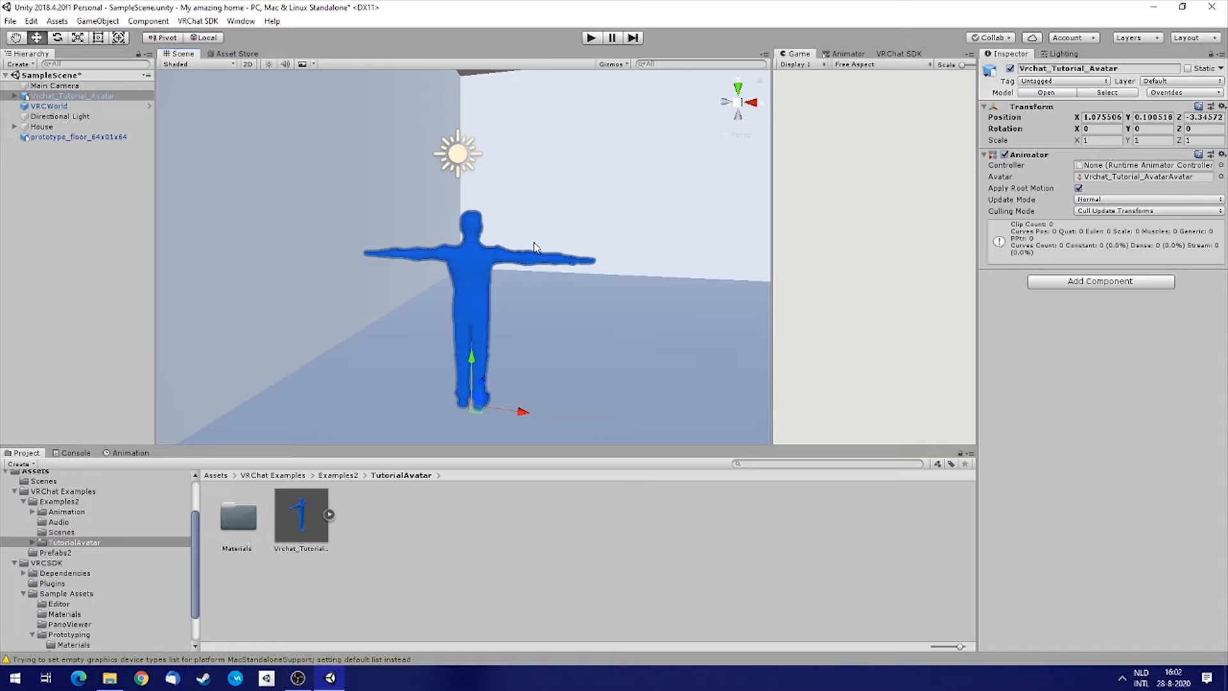
right_click_drag(471, 306, 669, 377)
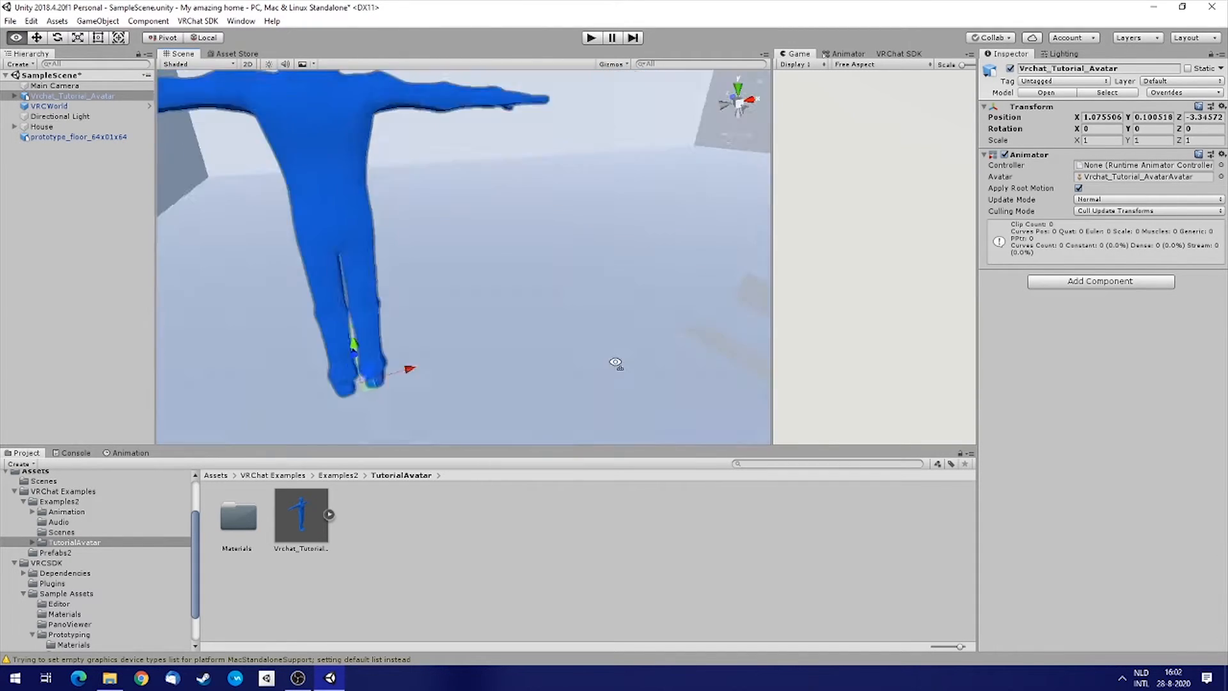
left_click(50, 126)
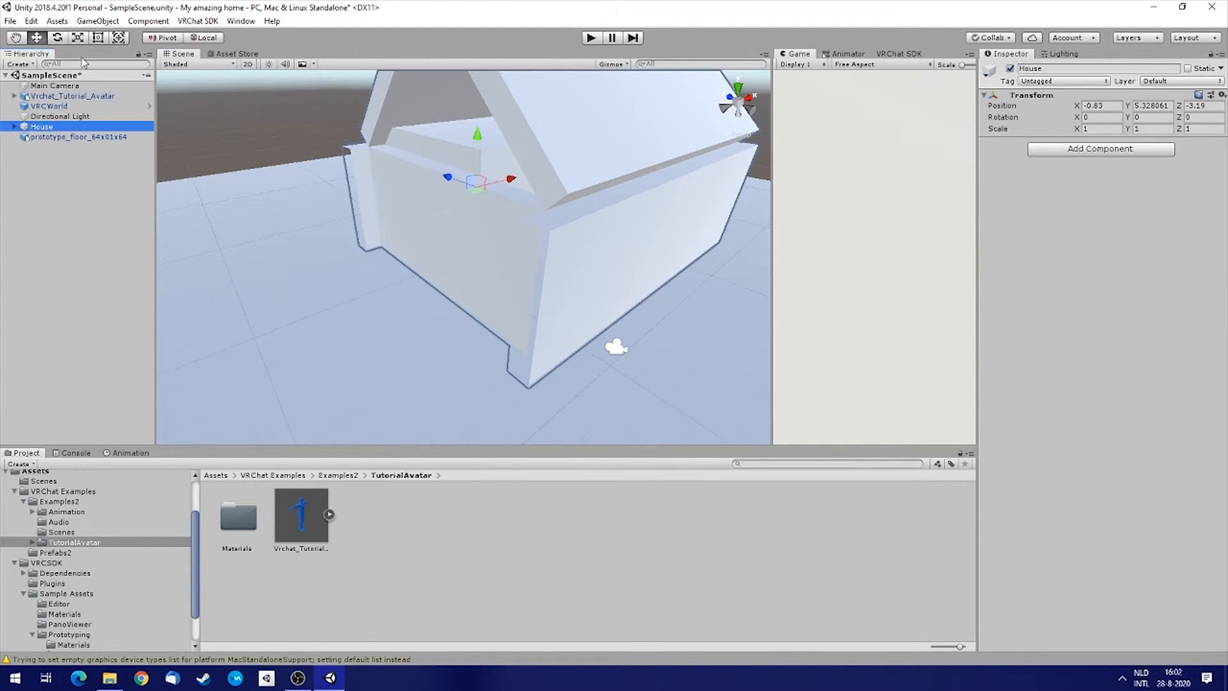
left_click(78, 38)
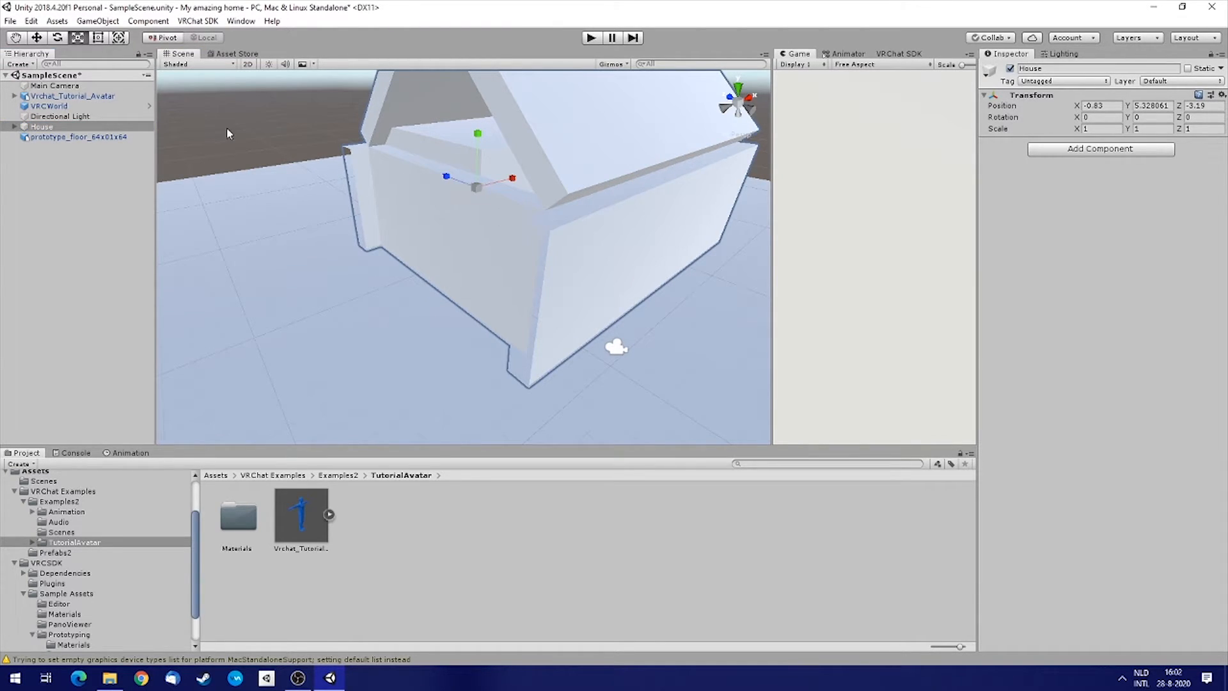
left_click_drag(477, 190, 479, 220)
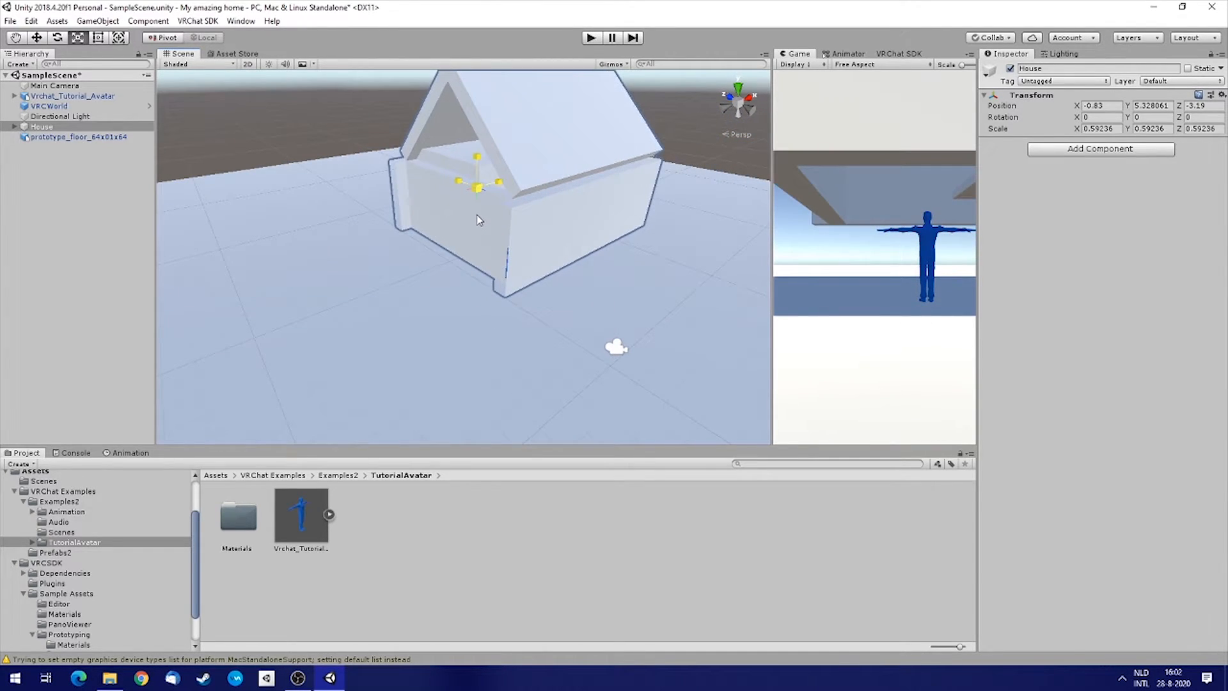
key("ctrl+z")
Add the VRCChair prefab from the Prefabs2 folder into the scene.
right_click_drag(479, 227, 715, 236)
key("w")
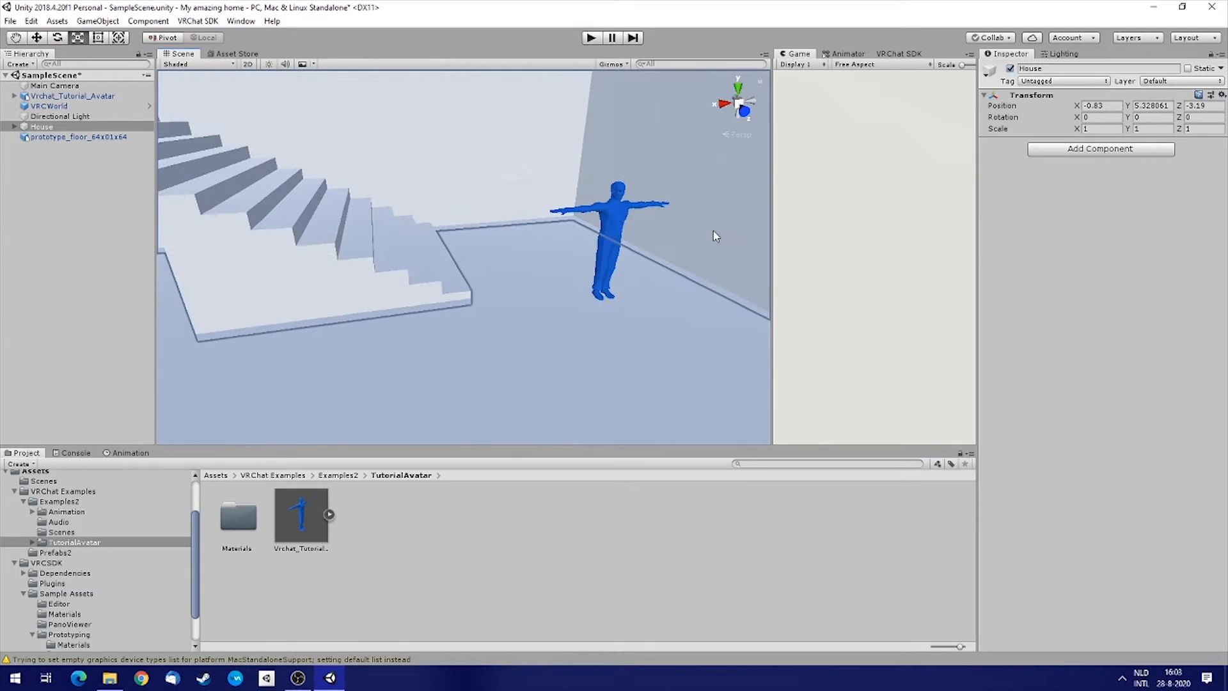
right_click_drag(346, 325, 703, 220)
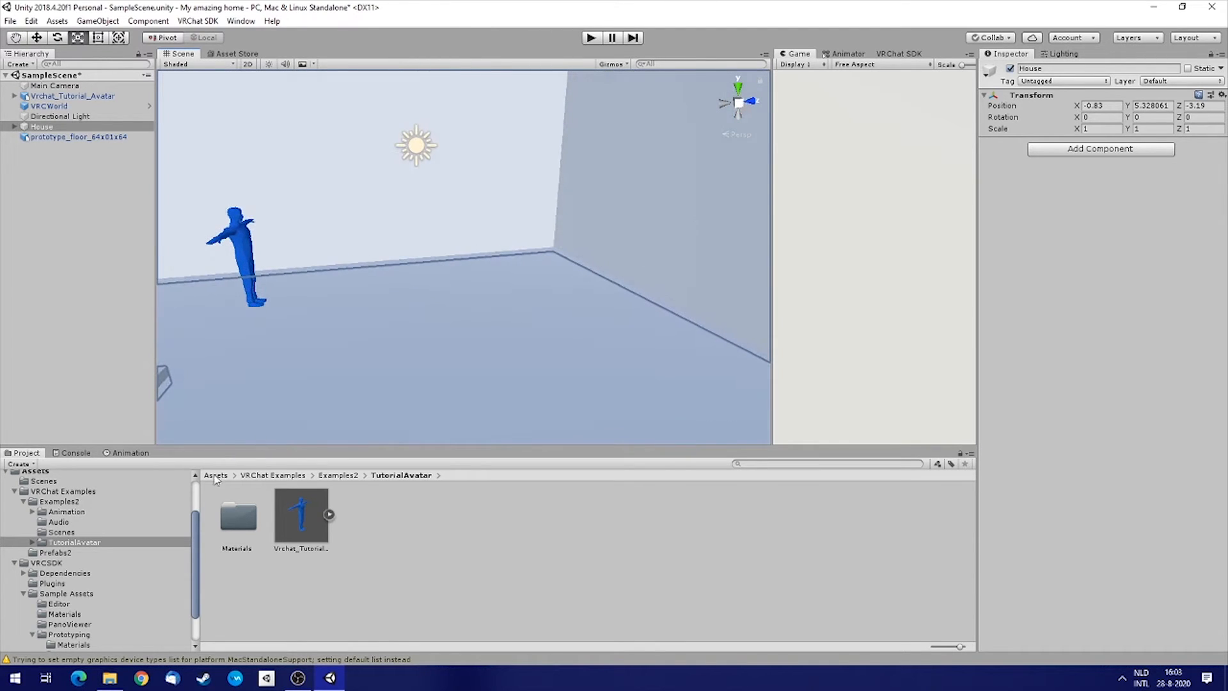
left_click(57, 553)
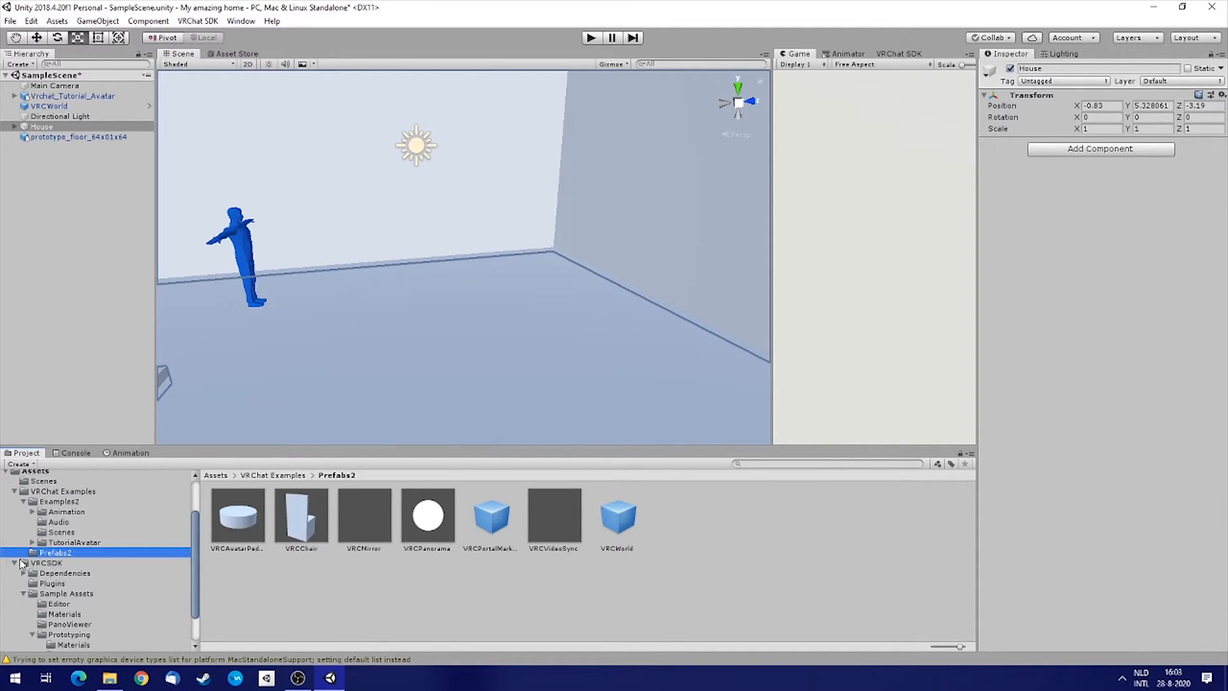
left_click_drag(244, 533, 428, 300)
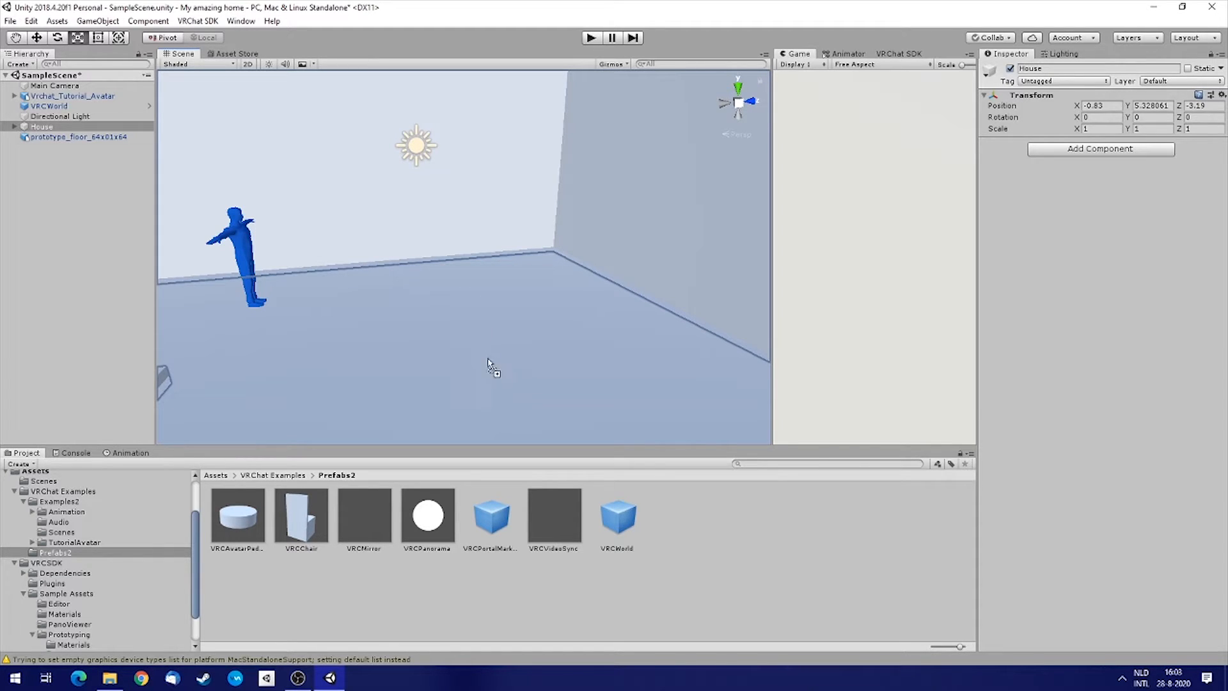
left_click_drag(467, 327, 699, 393)
left_click_drag(581, 255, 380, 267, "alt")
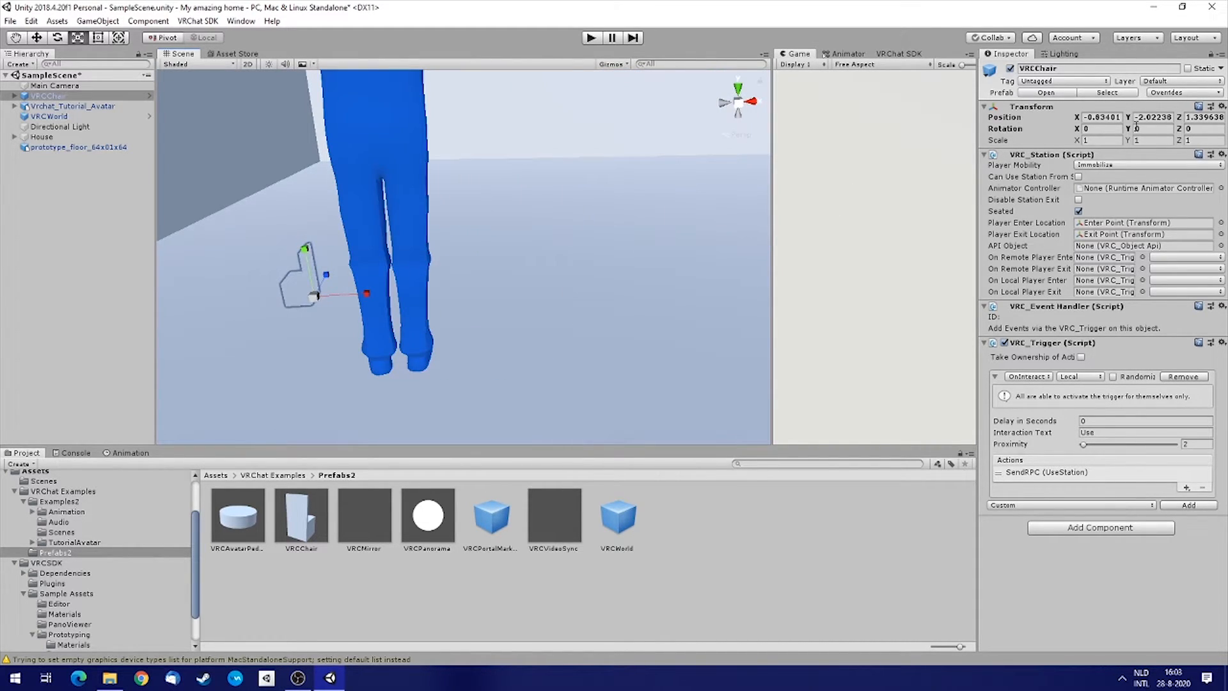
Reset the chair's transform and move it to about X 3.13, Y 0.12.
left_click(1222, 107)
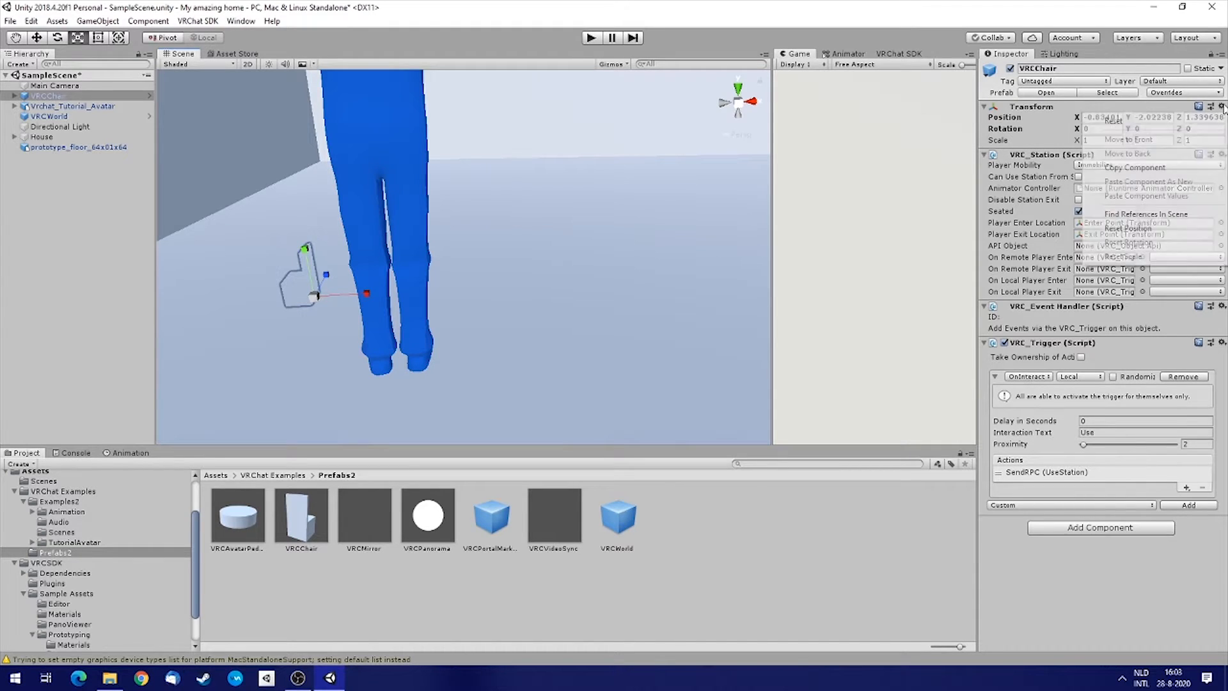
left_click(1113, 122)
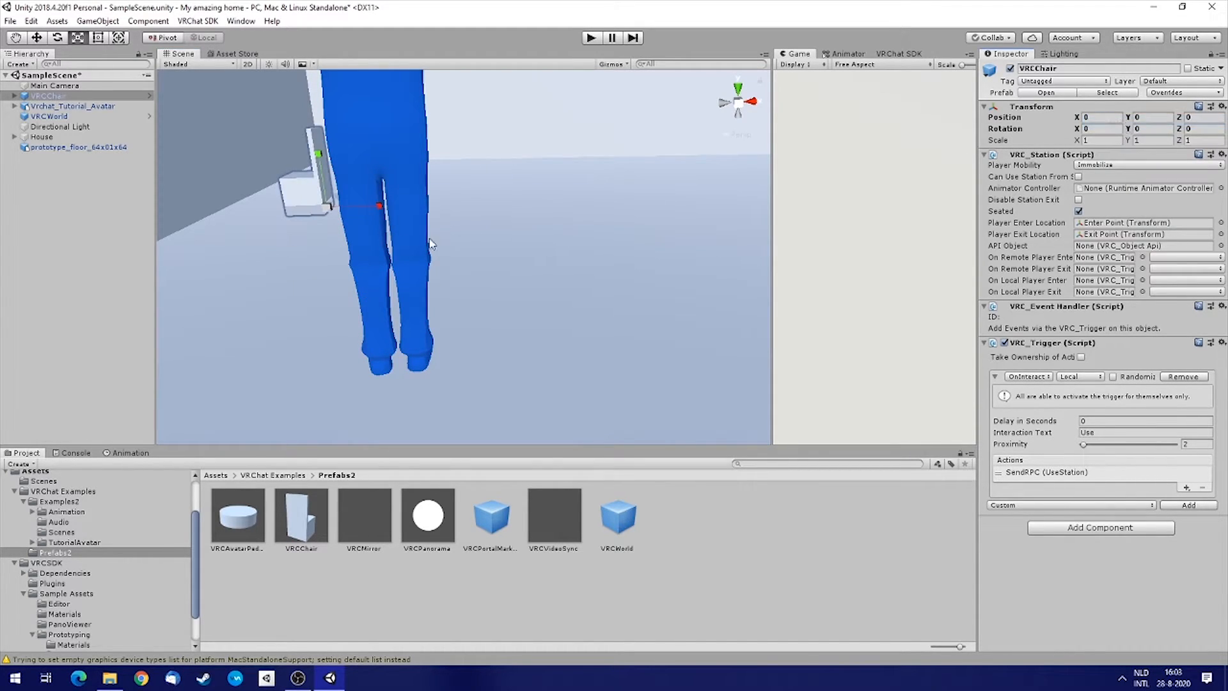
left_click_drag(545, 243, 397, 160, "alt")
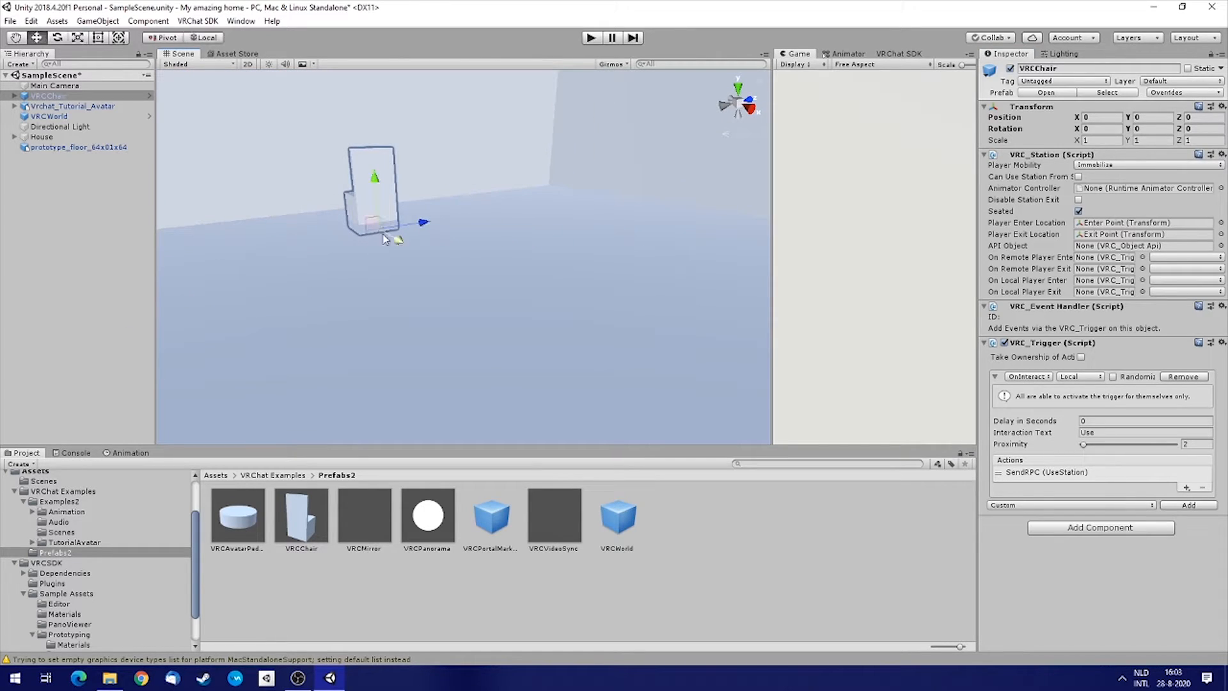
left_click_drag(448, 214, 457, 240, "alt")
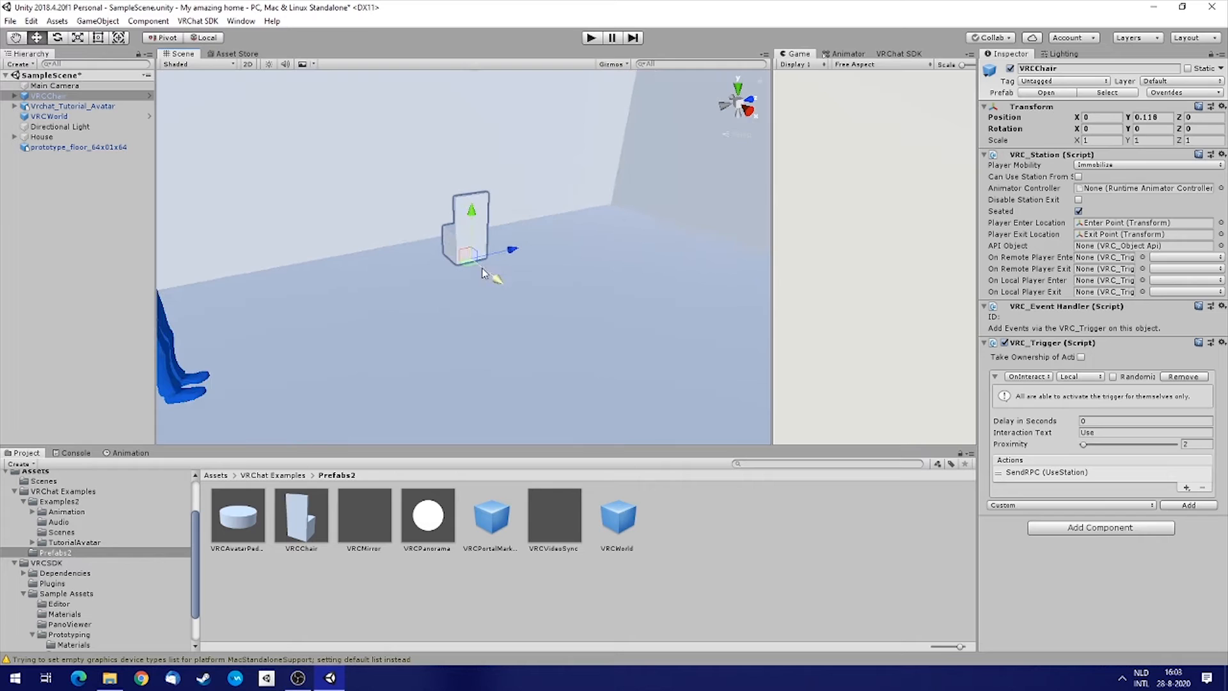
left_click_drag(491, 279, 335, 338)
right_click_drag(335, 338, 328, 337)
key("w")
right_click_drag(635, 286, 589, 296)
Duplicate the chair twice and spread the copies out beside it in a row.
right_click(61, 95)
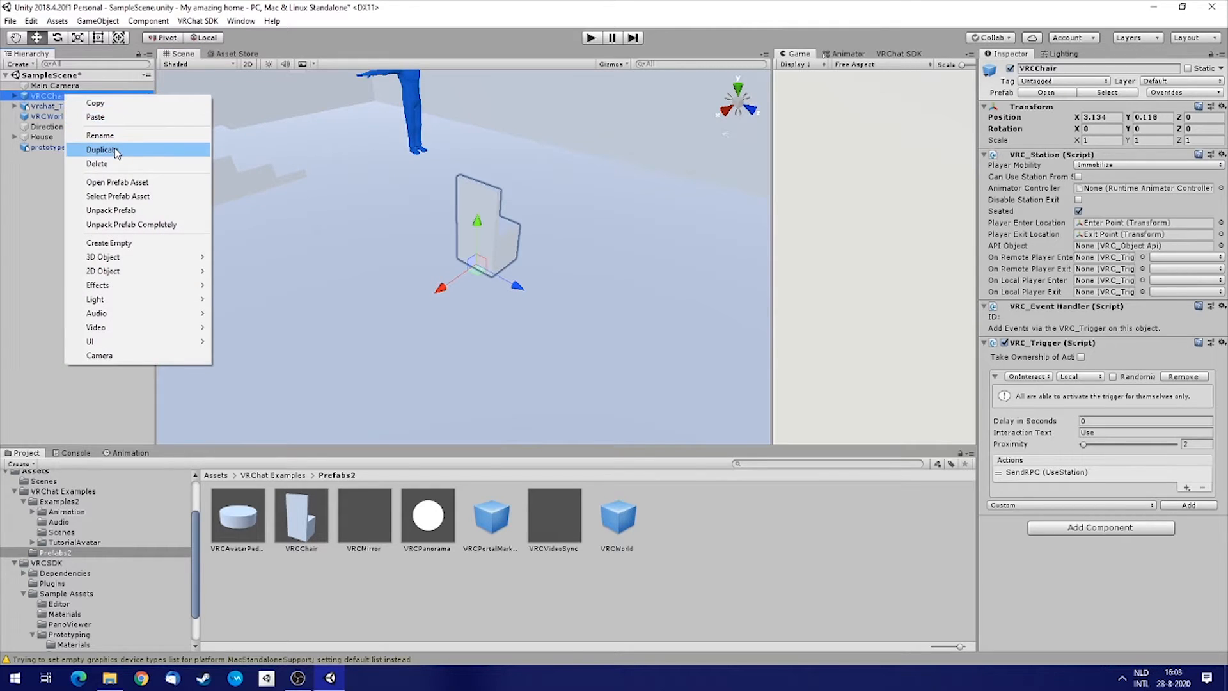
left_click(115, 148)
left_click_drag(501, 296, 681, 366)
right_click(66, 157)
left_click(133, 213)
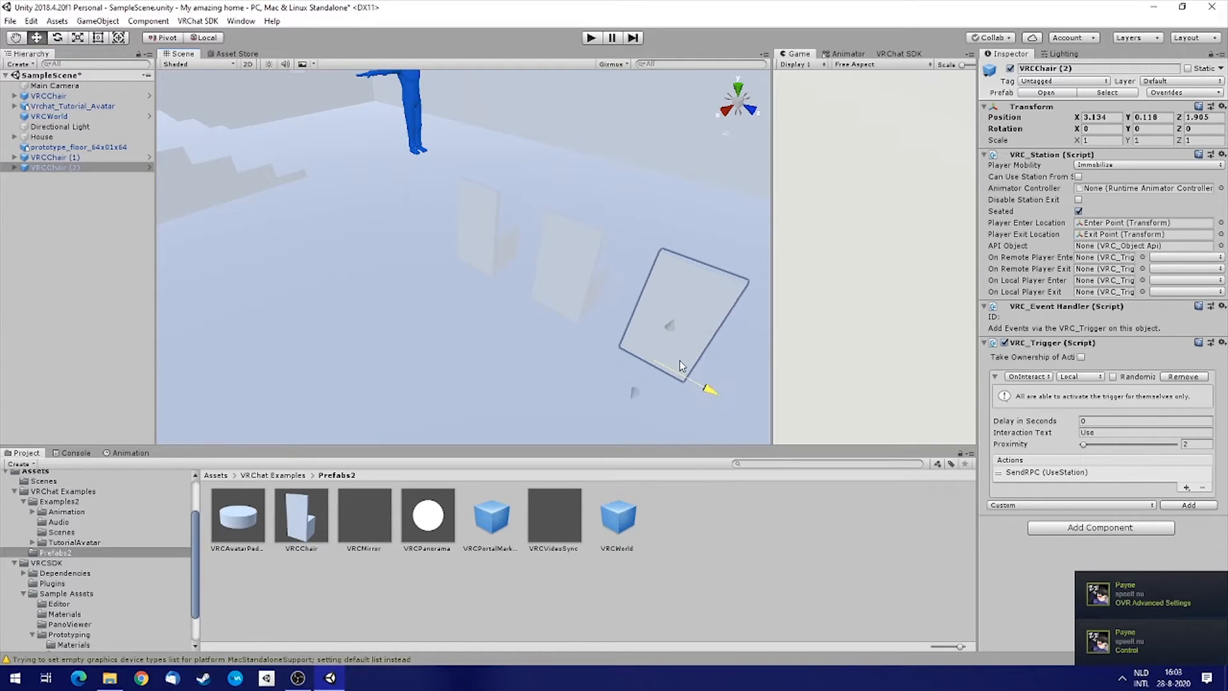
right_click_drag(375, 284, 475, 283)
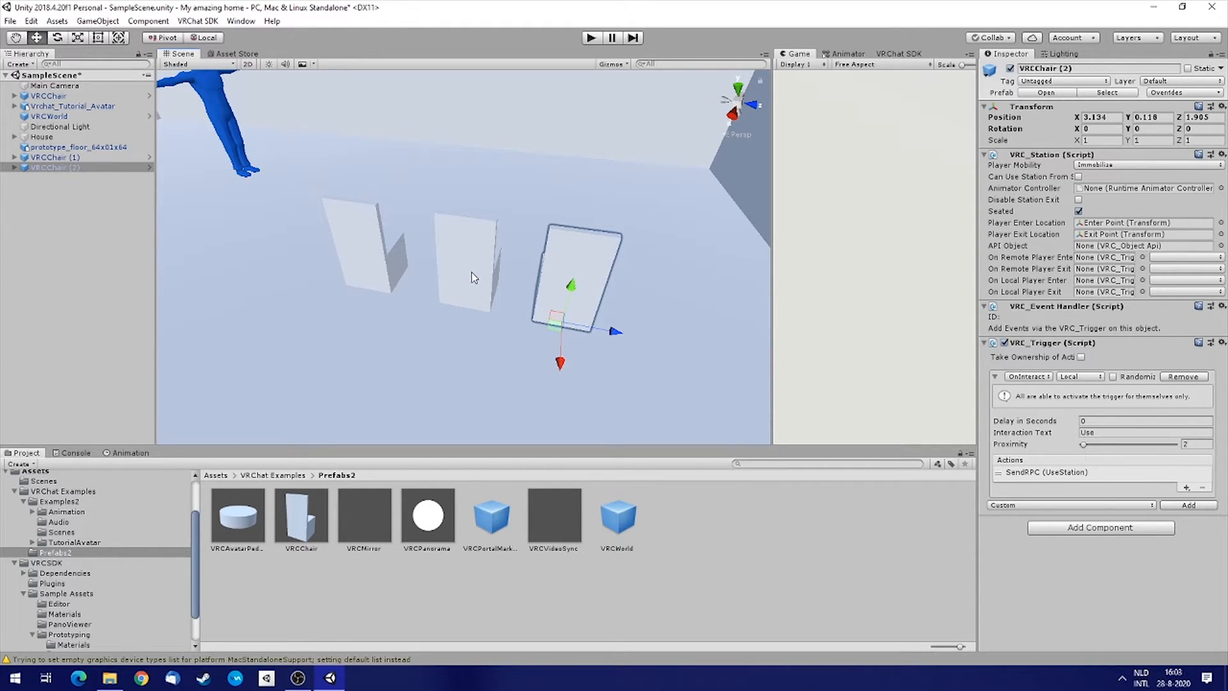
Select all three chairs and move them together to about X 2.02.
left_click(470, 271, "shift")
left_click(366, 269, "shift")
left_click_drag(346, 322, 390, 256)
right_click_drag(390, 255, 647, 238)
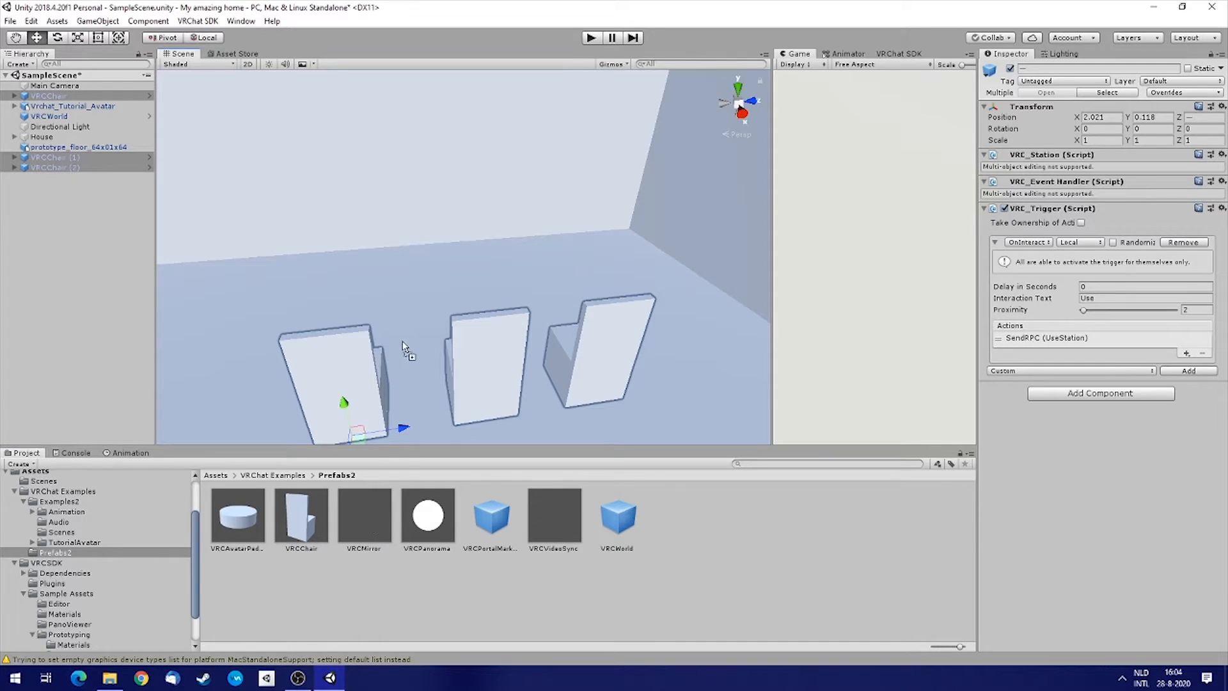
left_click_drag(397, 288, 395, 285)
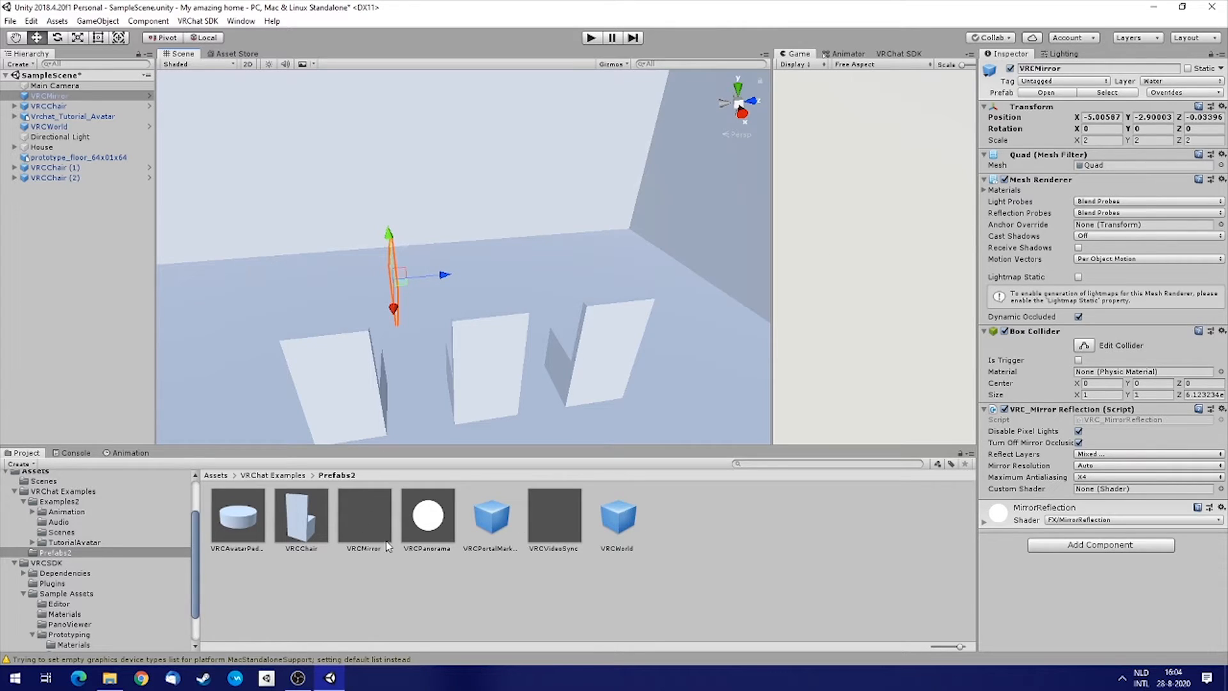
Place the VRCMirror prefab at the origin by resetting its transform, then raise it to about Y 1.18.
left_click_drag(362, 491, 327, 253)
left_click(1222, 106)
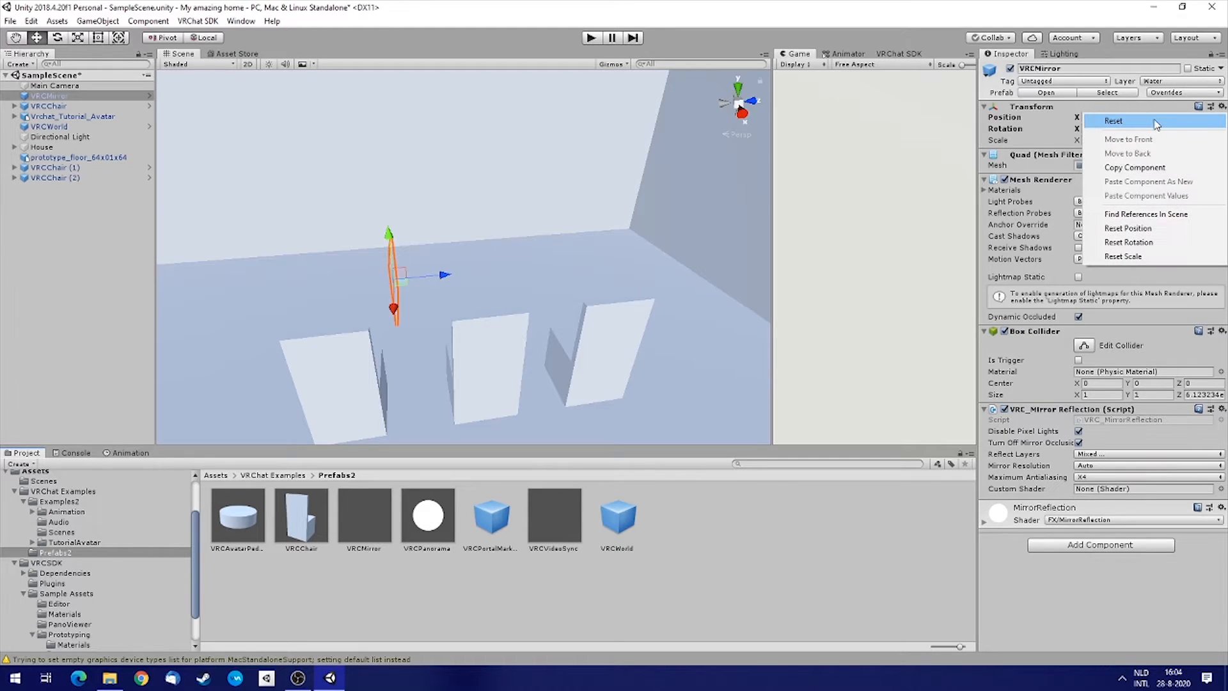
left_click(1156, 122)
left_click_drag(584, 224, 433, 242, "alt")
left_click_drag(438, 185, 441, 118)
key("w")
right_click_drag(456, 153, 467, 212)
Rotate the mirror to a Y rotation of -90.
key("a")
key("w")
key("d")
right_click_drag(523, 251, 465, 237)
key("e")
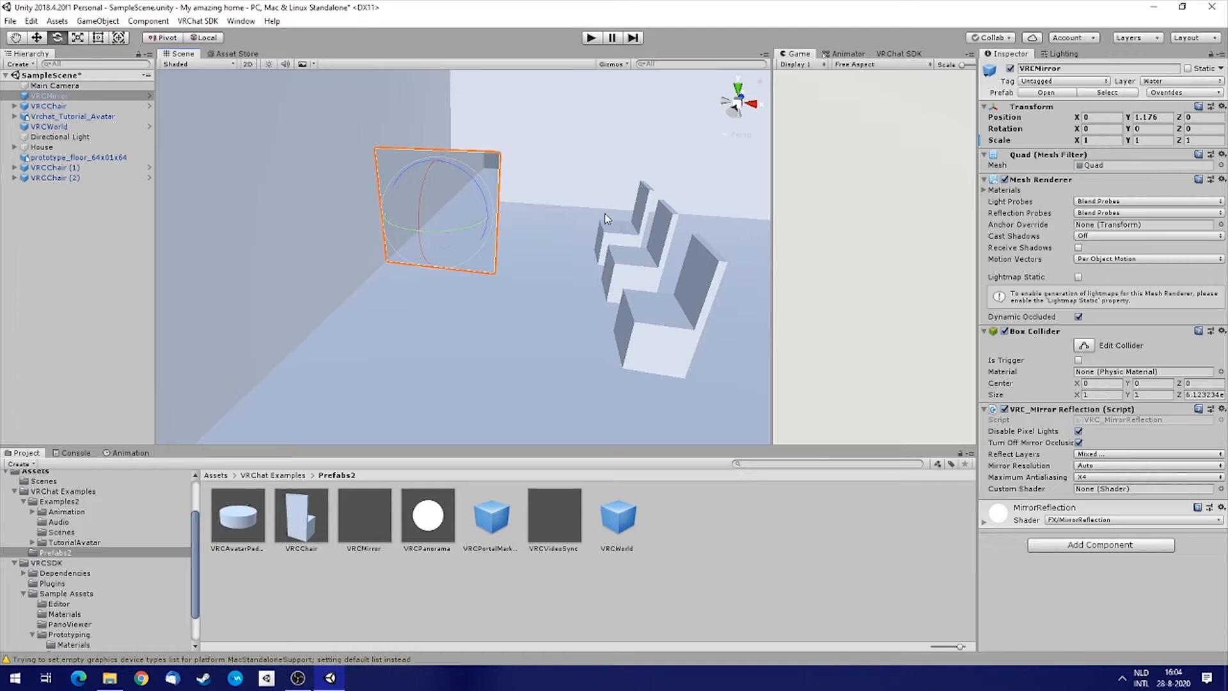
left_click_drag(440, 233, 567, 237)
left_click_drag(590, 237, 591, 237)
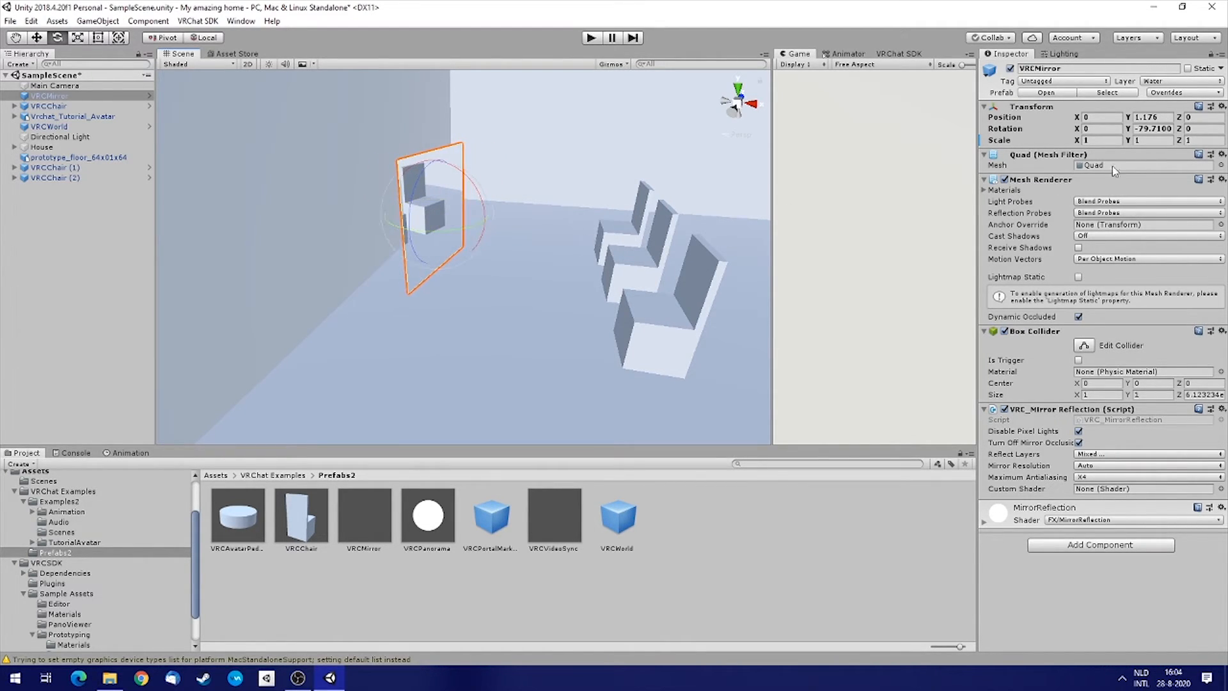
left_click(1145, 128)
type("-90")
Move the mirror to about X -1.06, Z 1.03, facing the chairs.
right_click_drag(672, 237, 457, 233)
key("w")
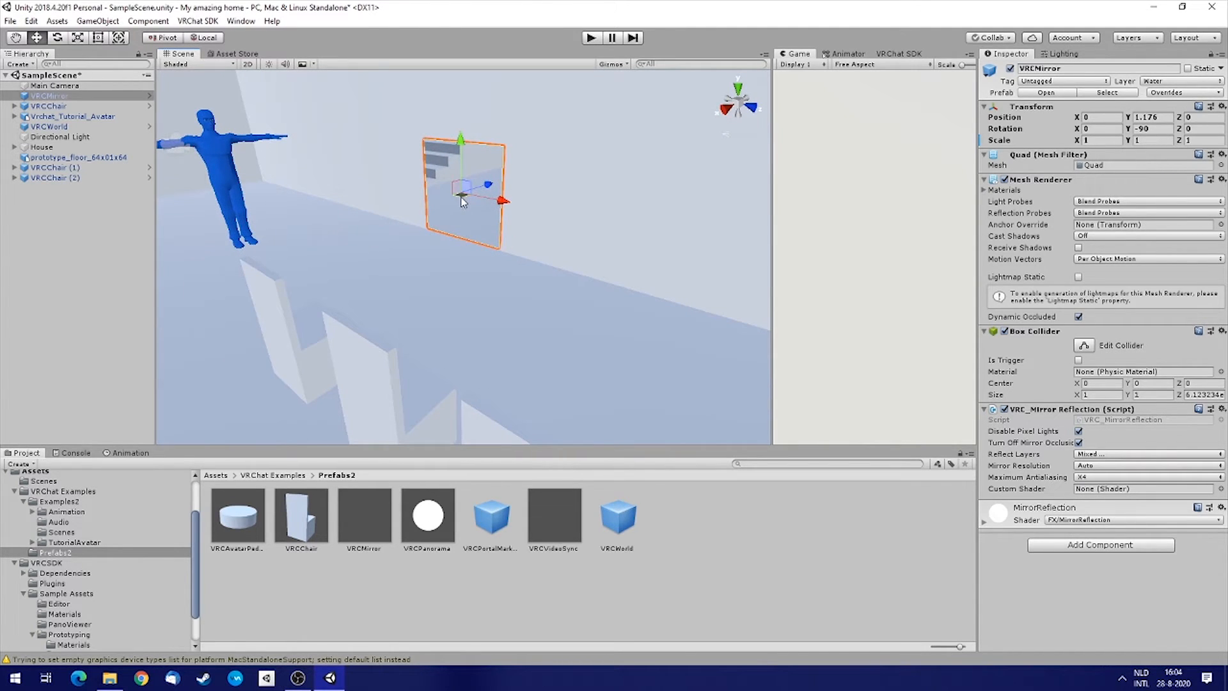
left_click_drag(499, 199, 531, 191)
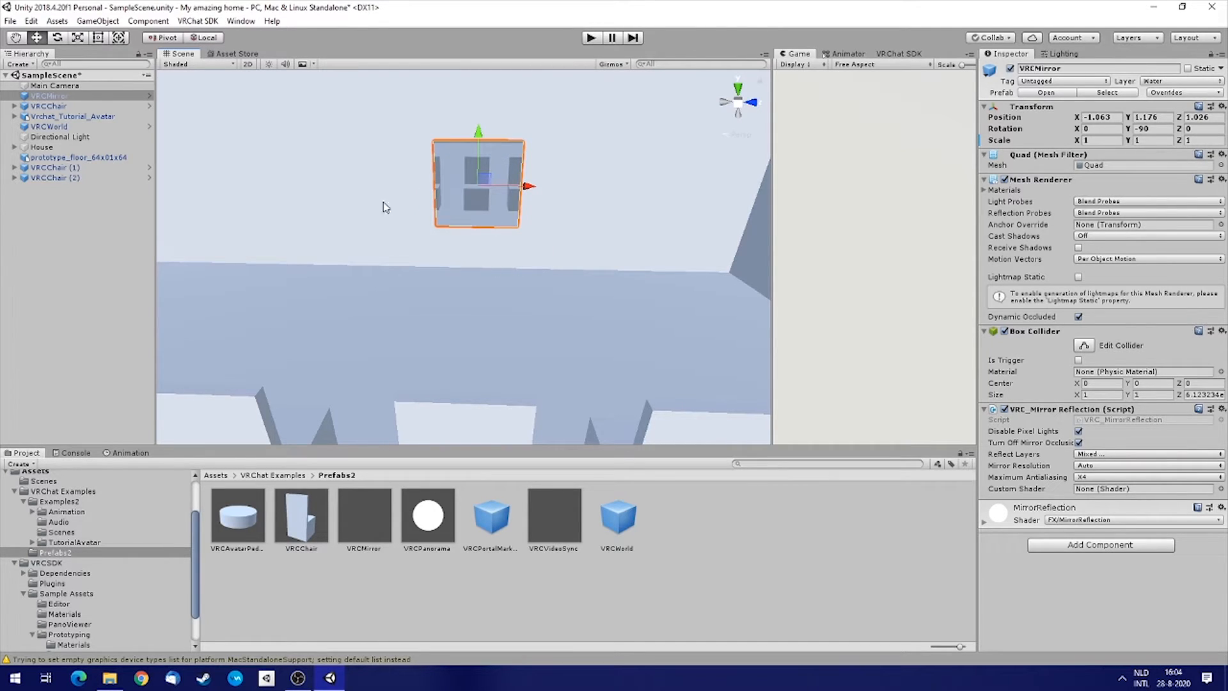
Scale the mirror up to about 5.43 wide and 2.39 high.
left_click(77, 38)
left_click_drag(533, 189, 736, 191)
left_click_drag(483, 134, 274, 104)
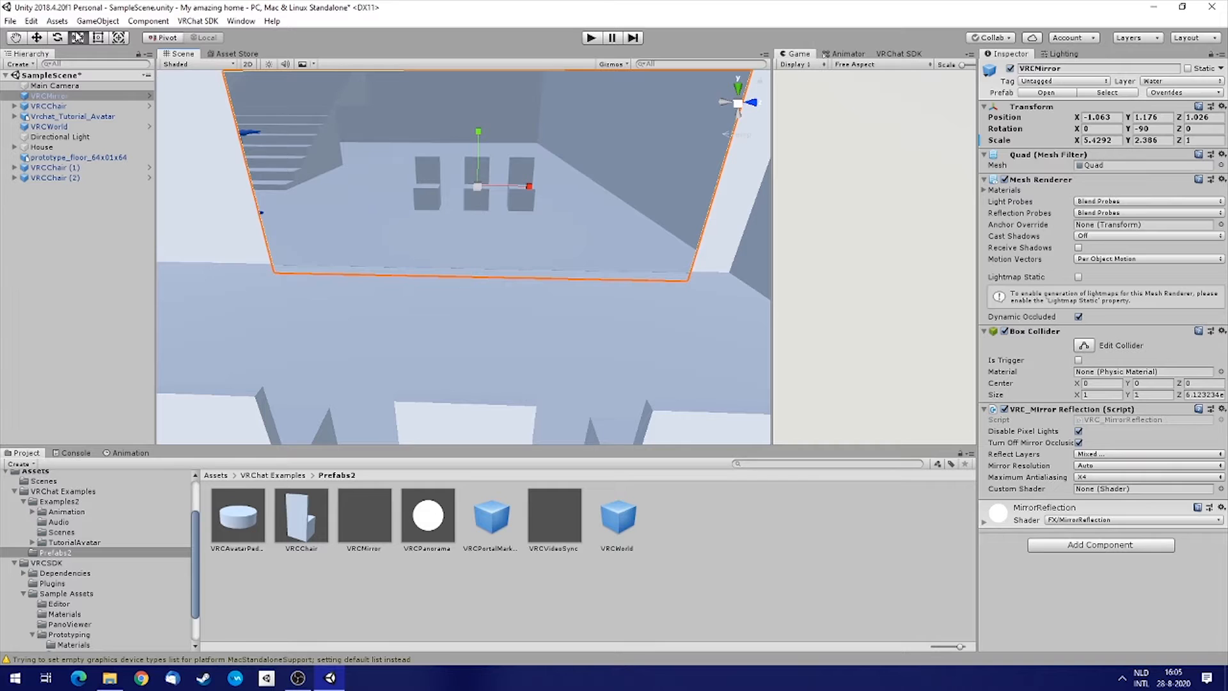
Create a new Point Light in the scene.
right_click_drag(469, 278, 535, 165)
key("s")
right_click_drag(472, 232, 446, 298)
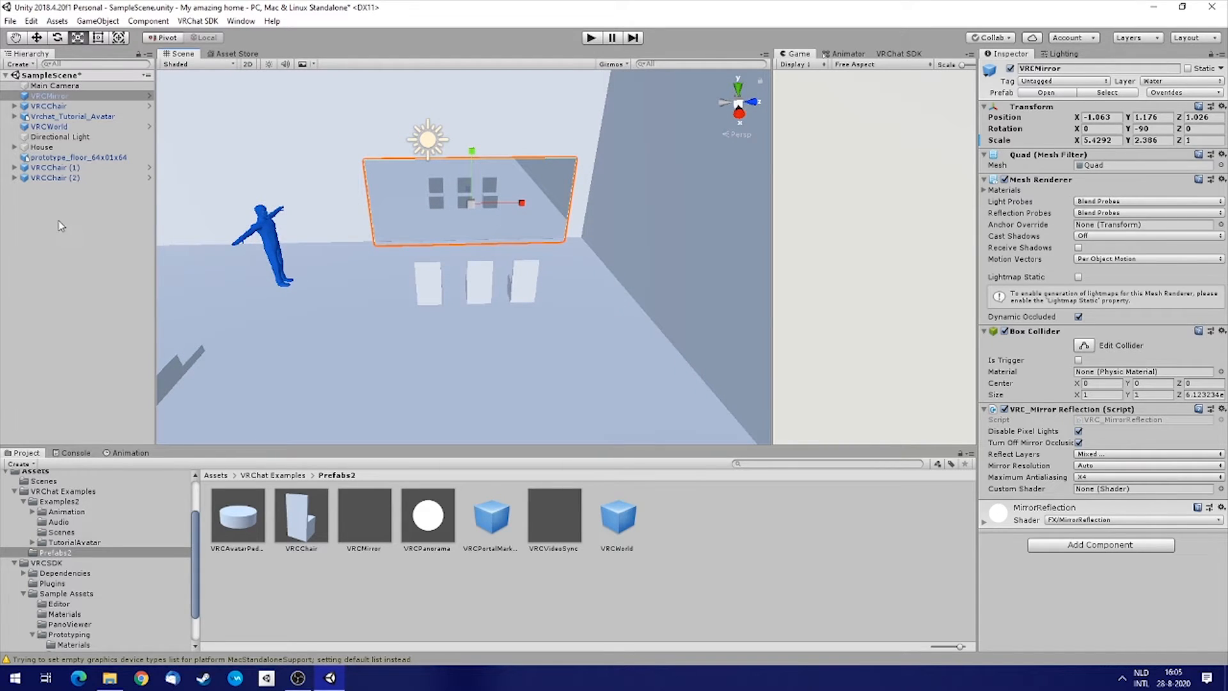
left_click(64, 204)
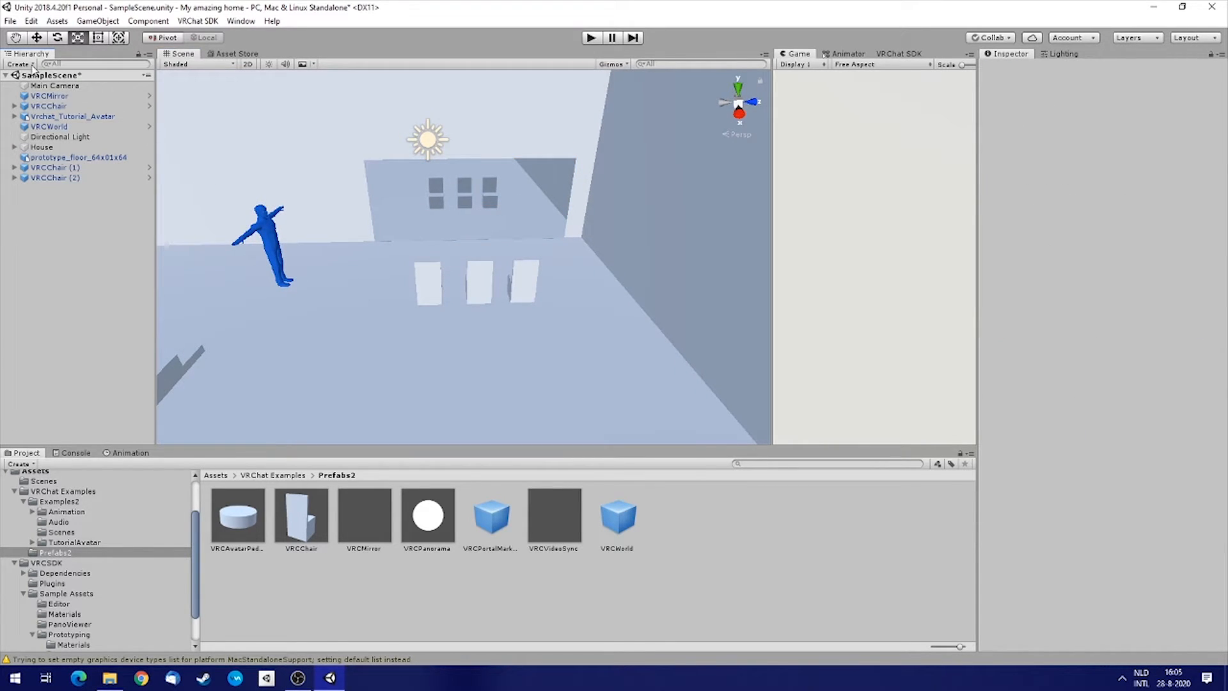
right_click_drag(592, 230, 441, 228)
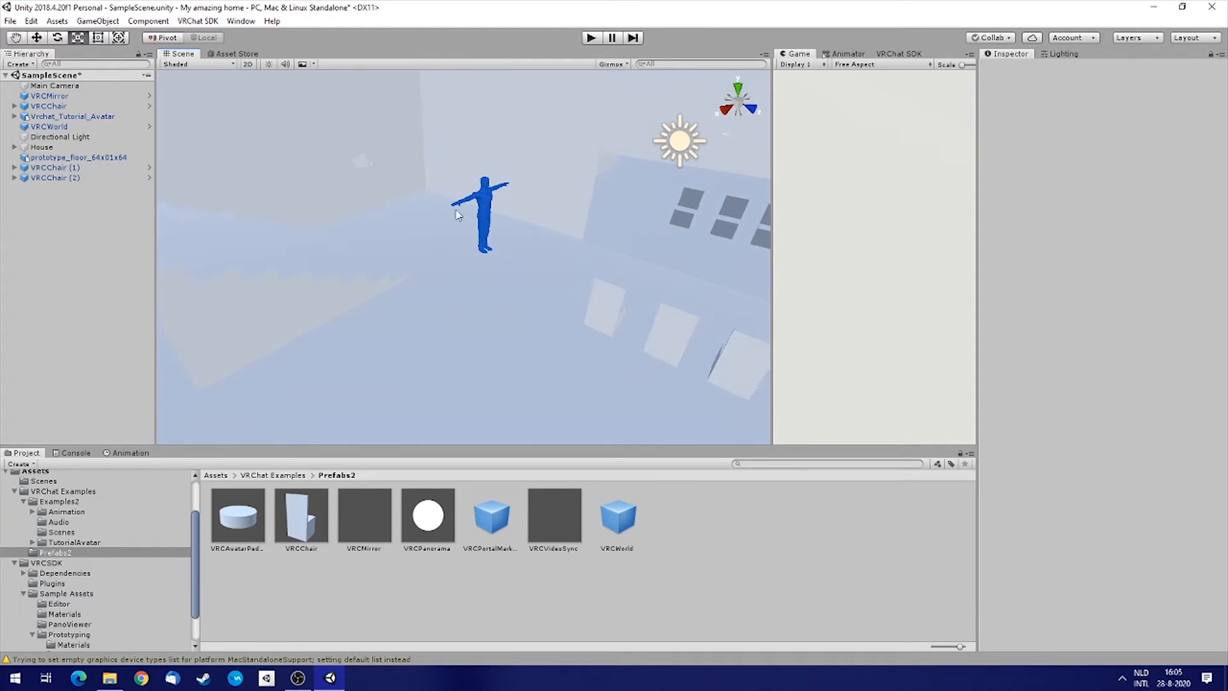
right_click_drag(373, 263, 623, 243)
left_click(19, 65)
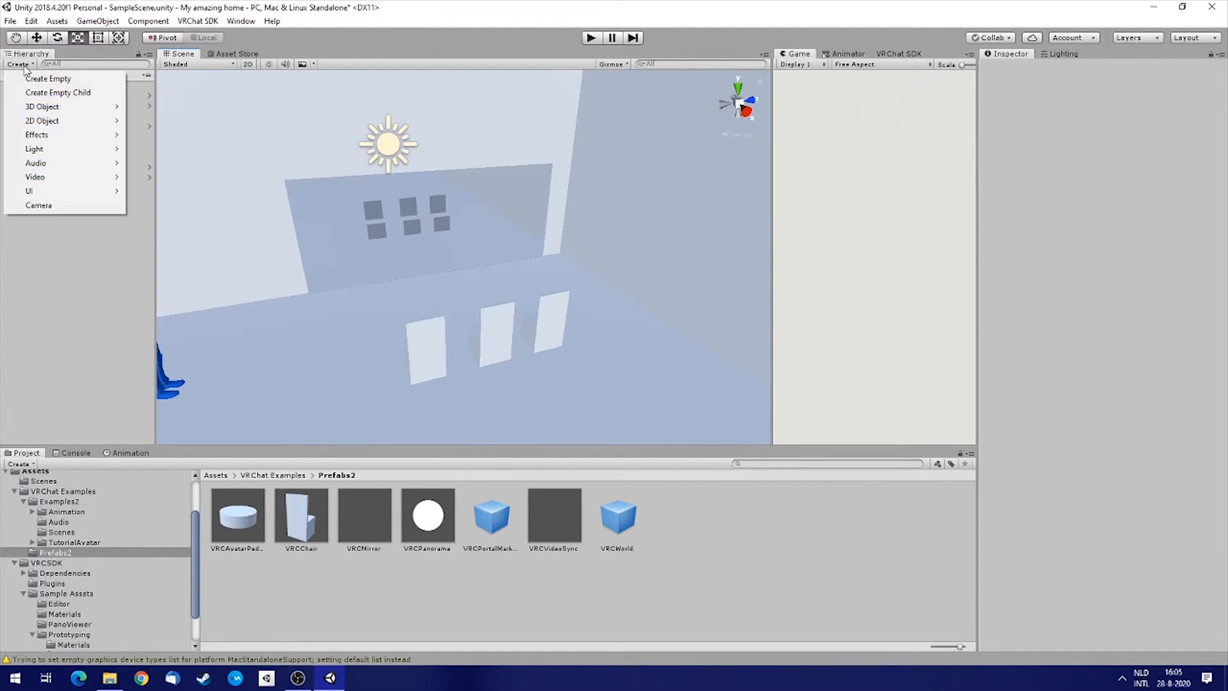
mouse_move(51, 152)
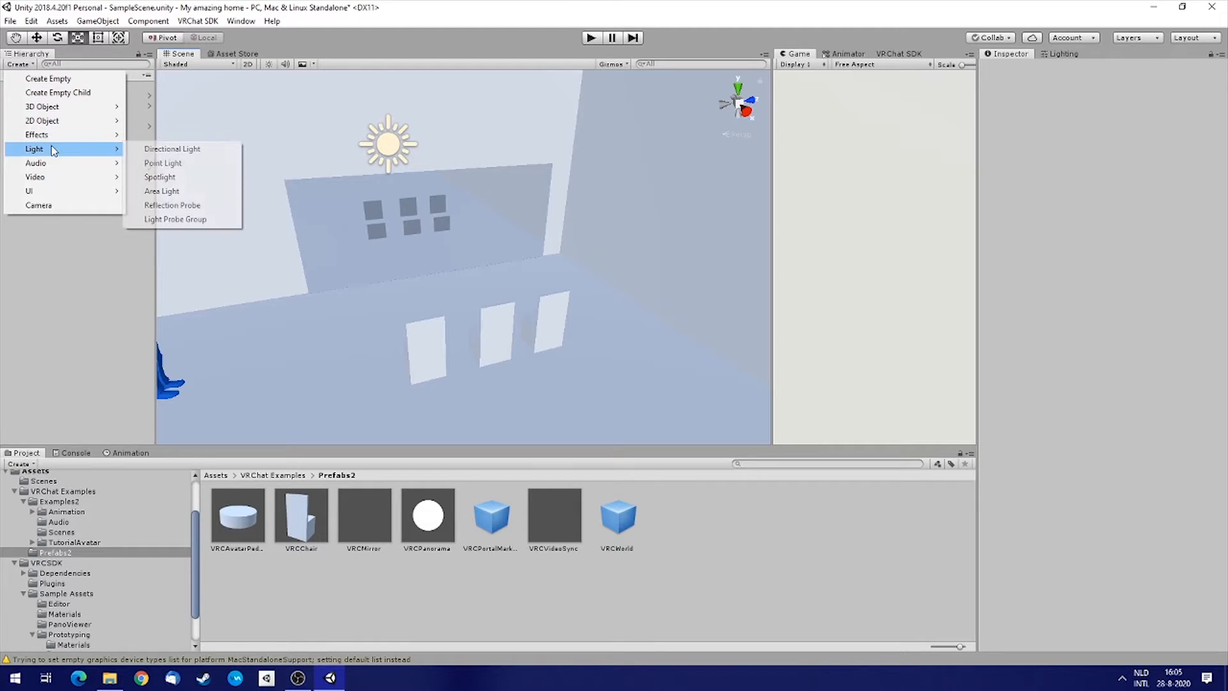
left_click(184, 165)
Reset the point light's transform to the origin.
left_click_drag(410, 195, 470, 249, "alt")
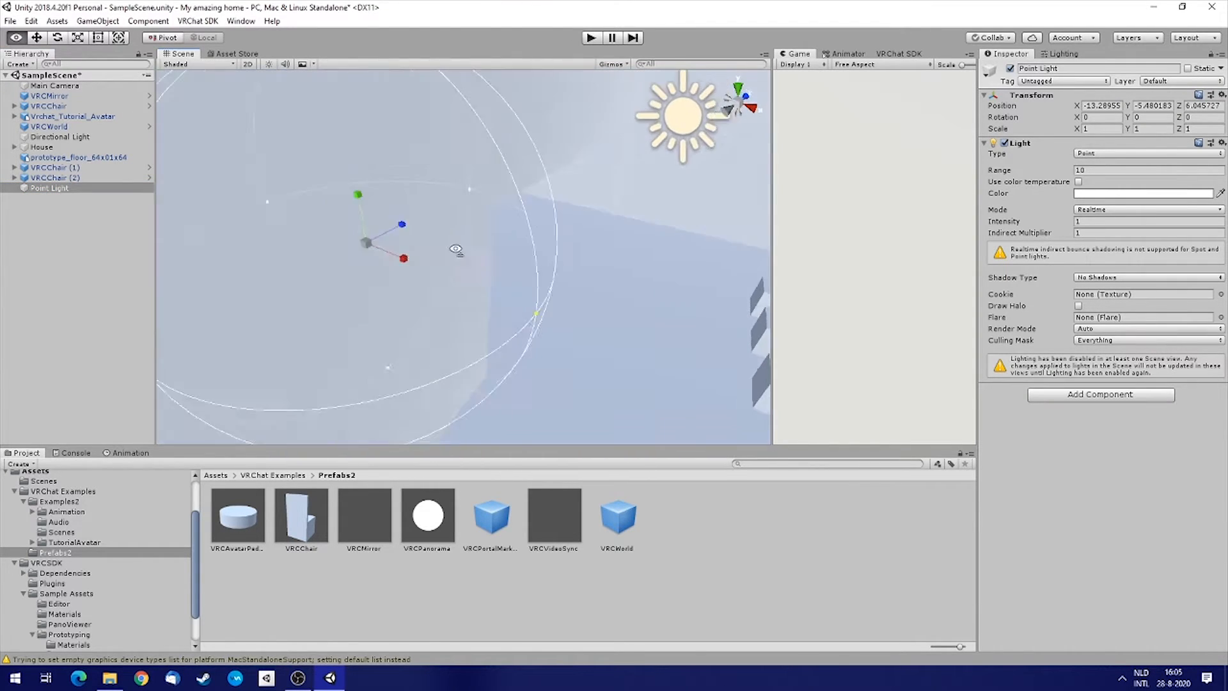
key("f")
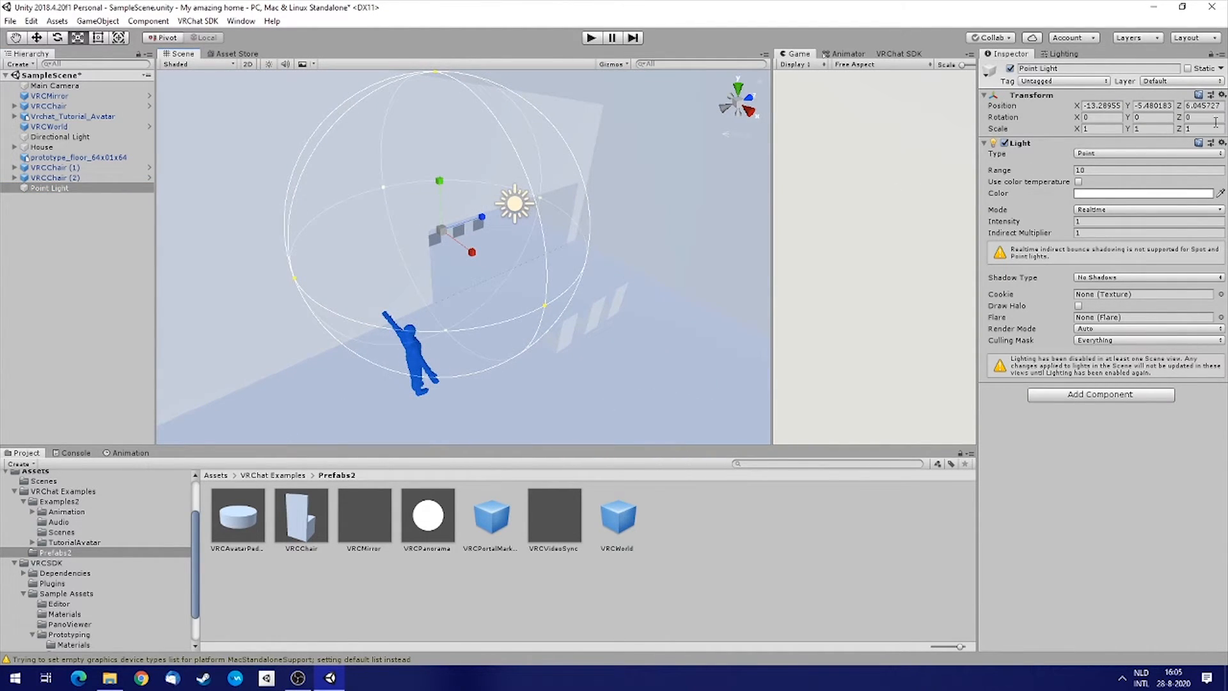
left_click(1223, 95)
left_click(1114, 110)
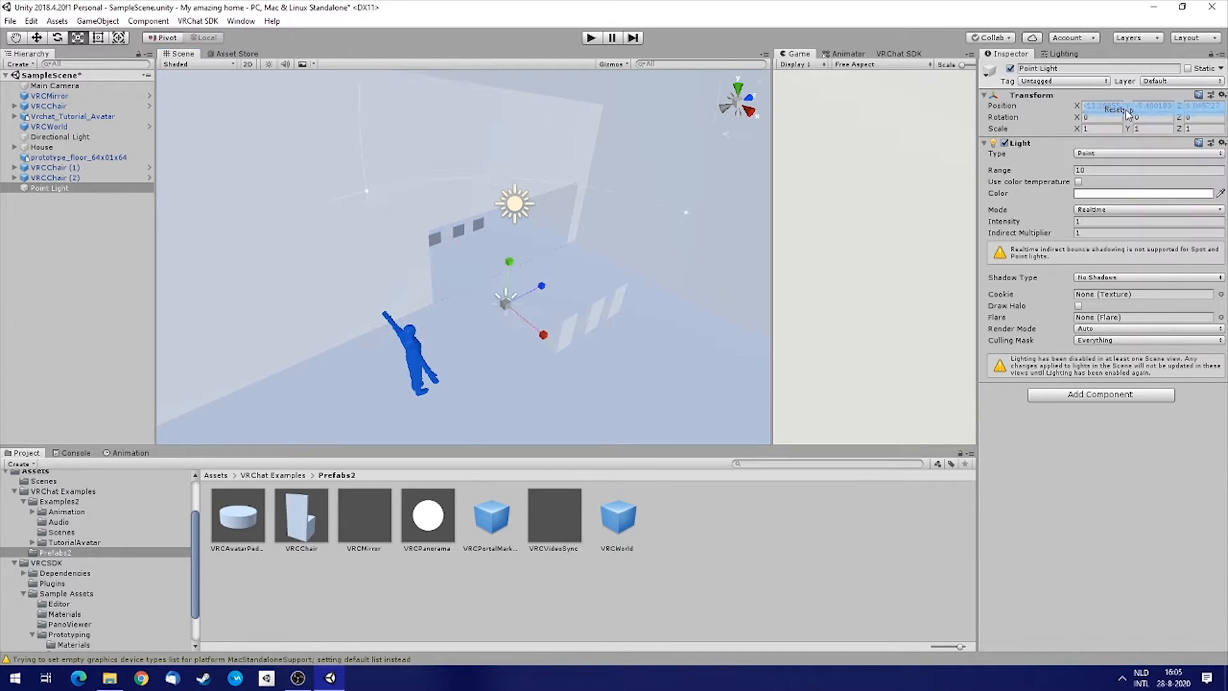
Move the point light to about X 0.8, Y 3.34, Z 1.16 above the chairs.
left_click_drag(640, 256, 705, 299, "alt")
key("w")
right_click_drag(705, 299, 396, 187)
key("d")
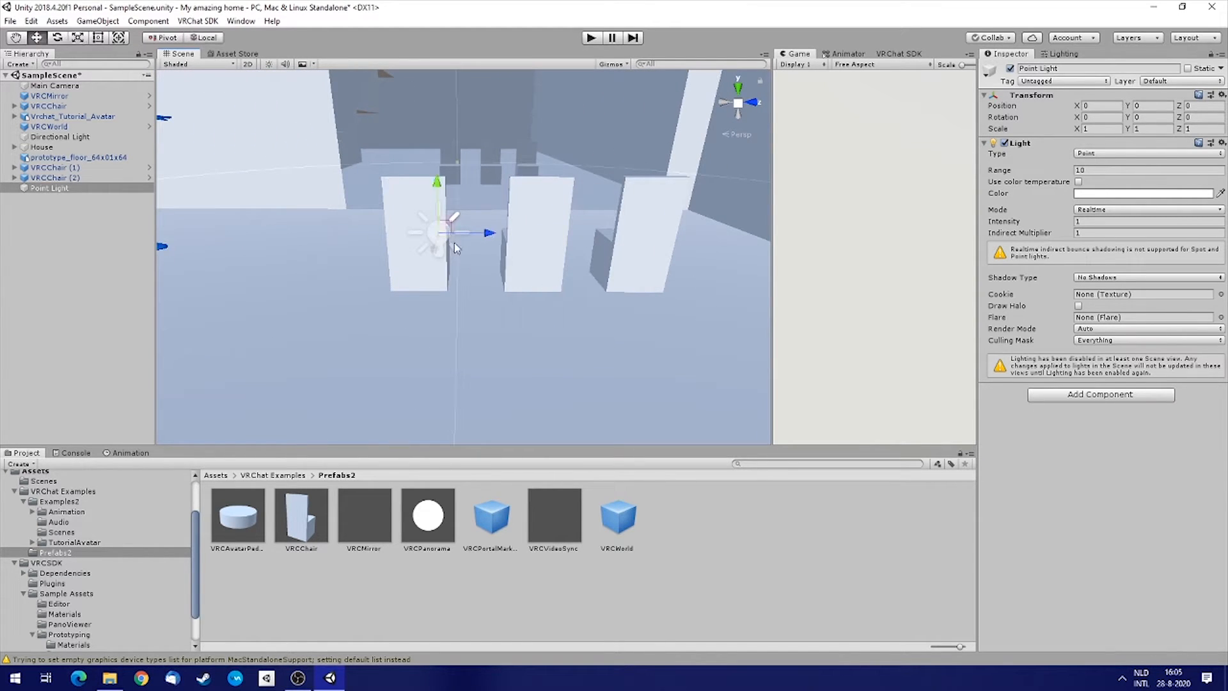
left_click_drag(490, 233, 577, 240)
right_click_drag(576, 240, 537, 275)
key("s")
left_click_drag(539, 235, 544, 74)
right_click_drag(496, 196, 555, 174)
key("a")
mouse_move(555, 174)
left_mouse_down()
mouse_move(537, 162)
mouse_move(557, 158)
left_mouse_up()
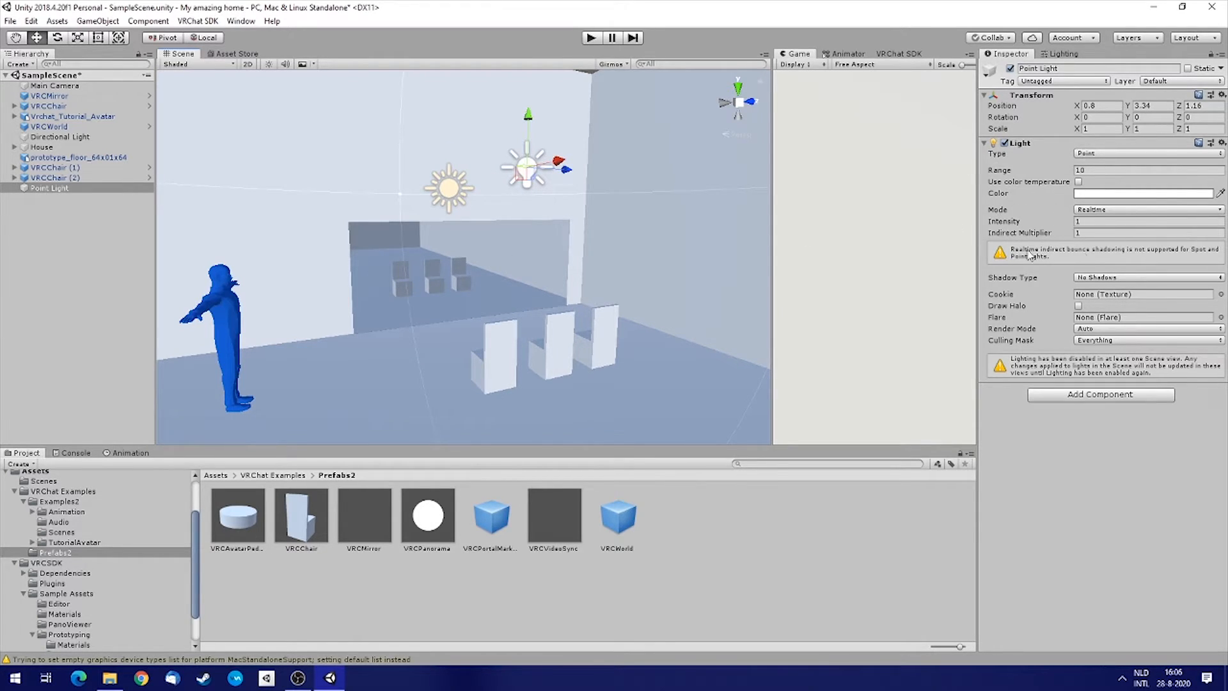
Set the point light's mode to Baked.
left_click(1092, 210)
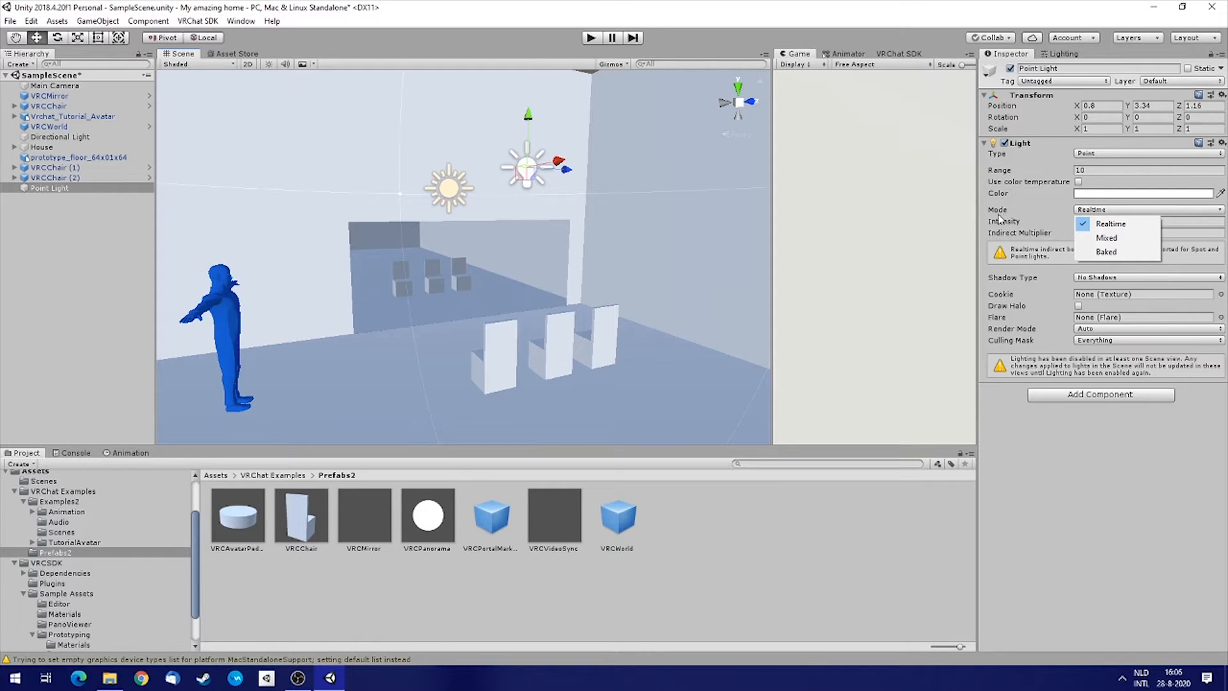
left_click(548, 244)
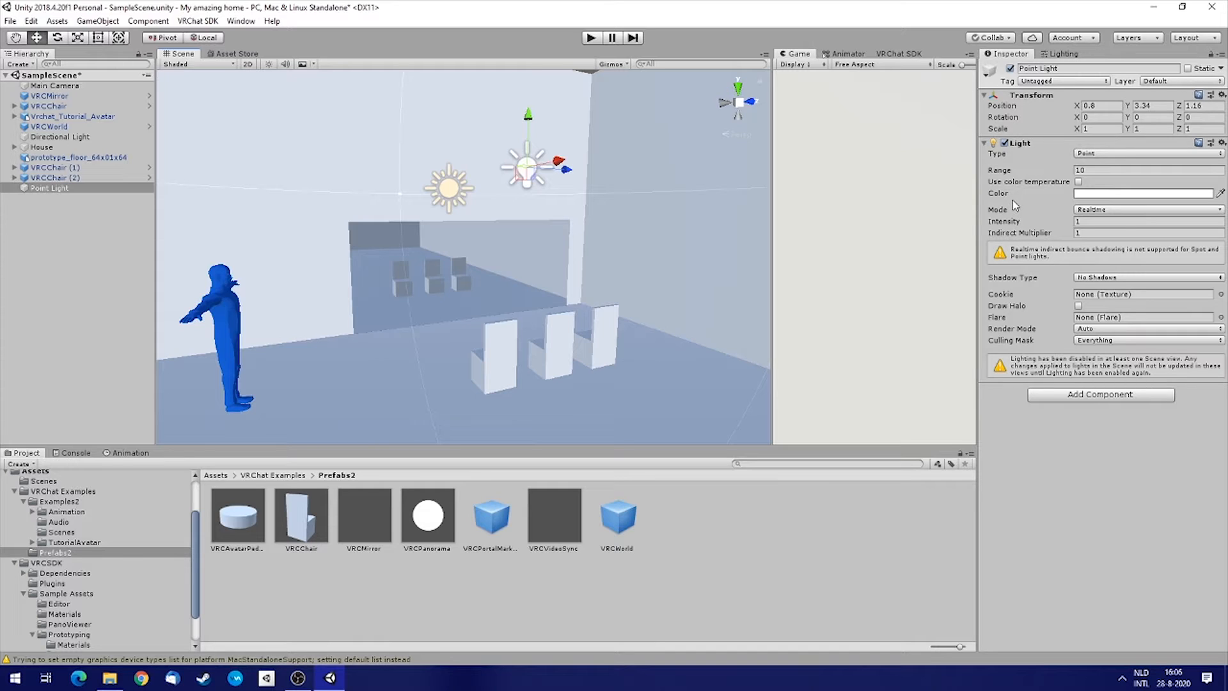
left_click(1107, 211)
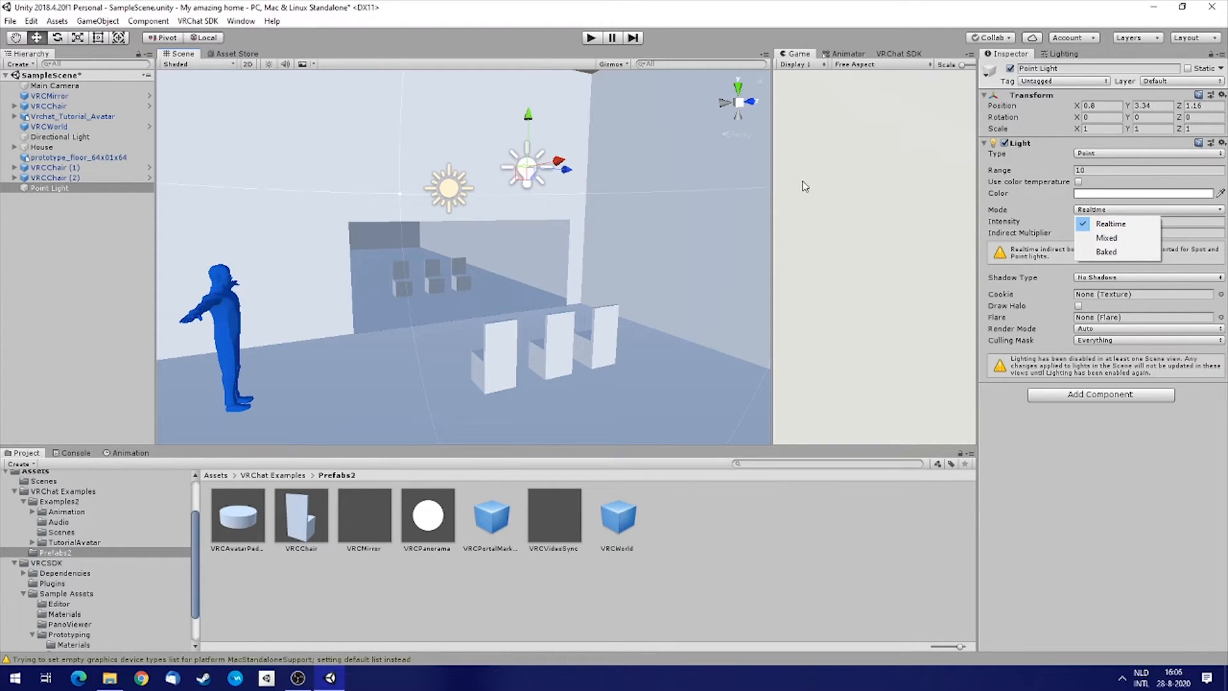
left_click(1112, 256)
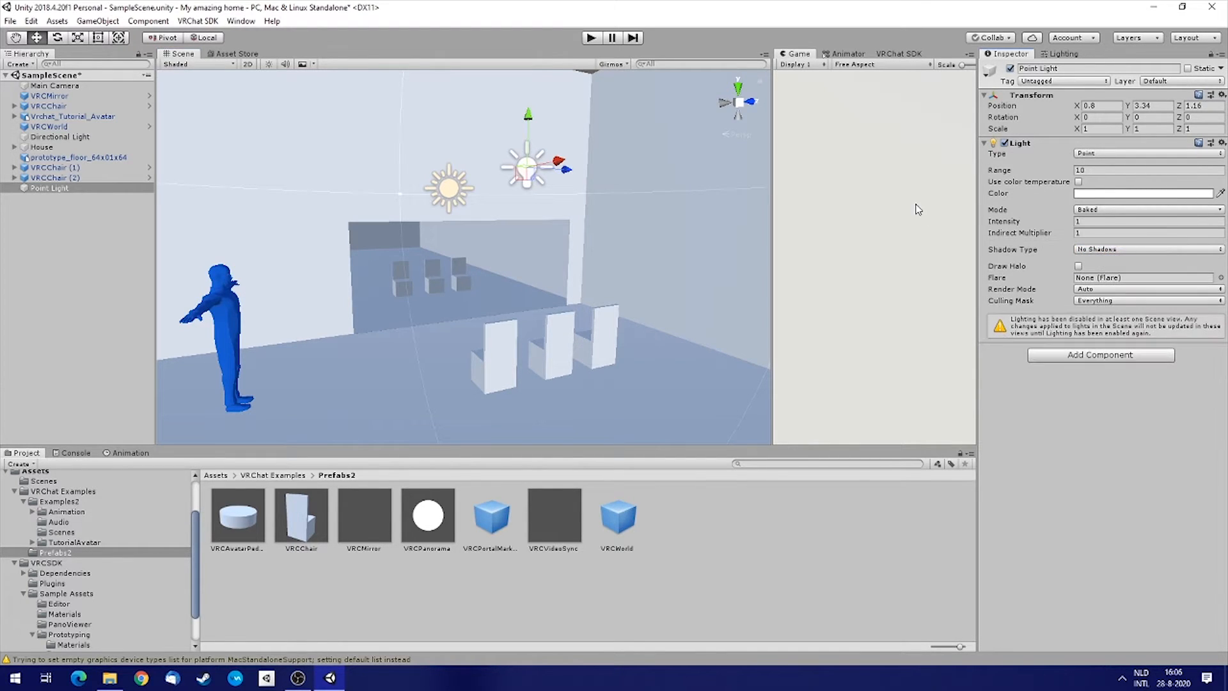
right_click_drag(647, 212, 838, 247)
right_click_drag(532, 259, 518, 156)
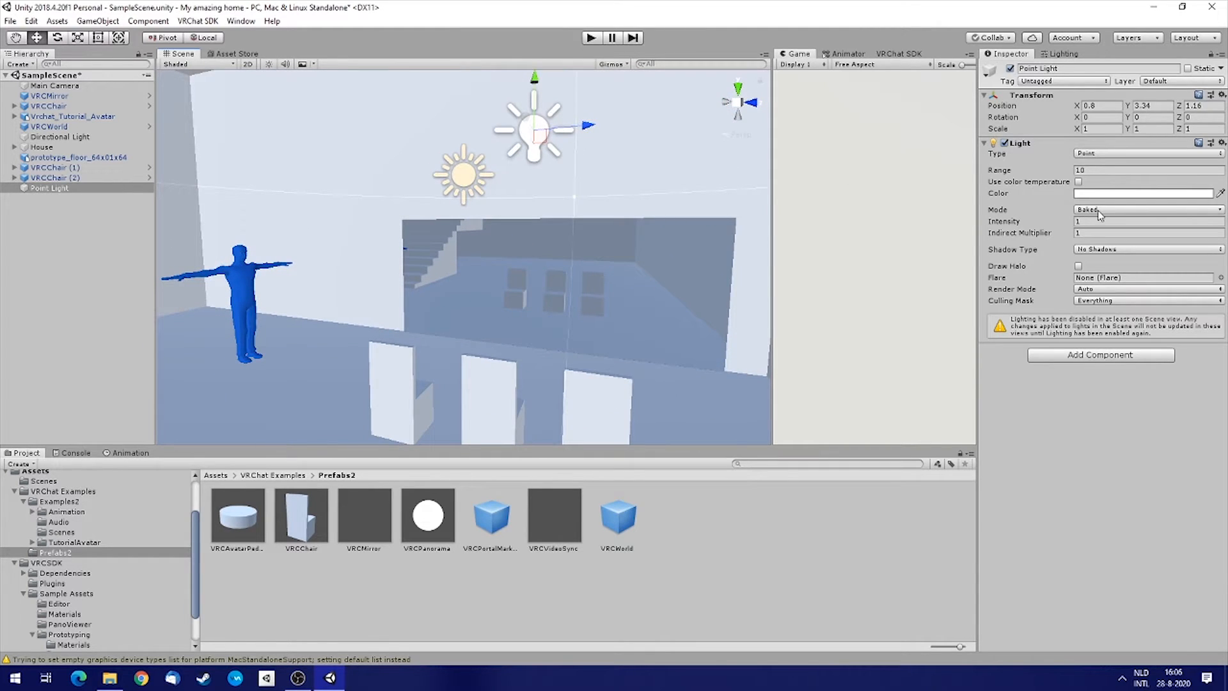
Set the point light's shadow type to Soft Shadows.
left_click(1092, 249)
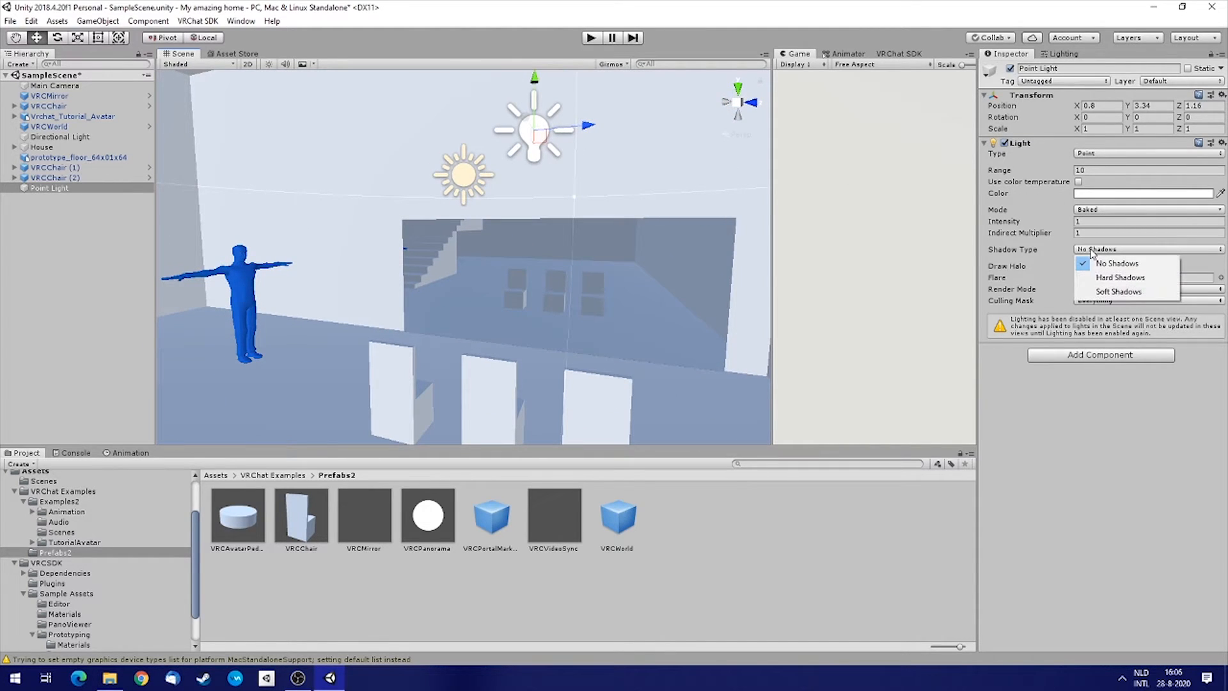
left_click(1118, 293)
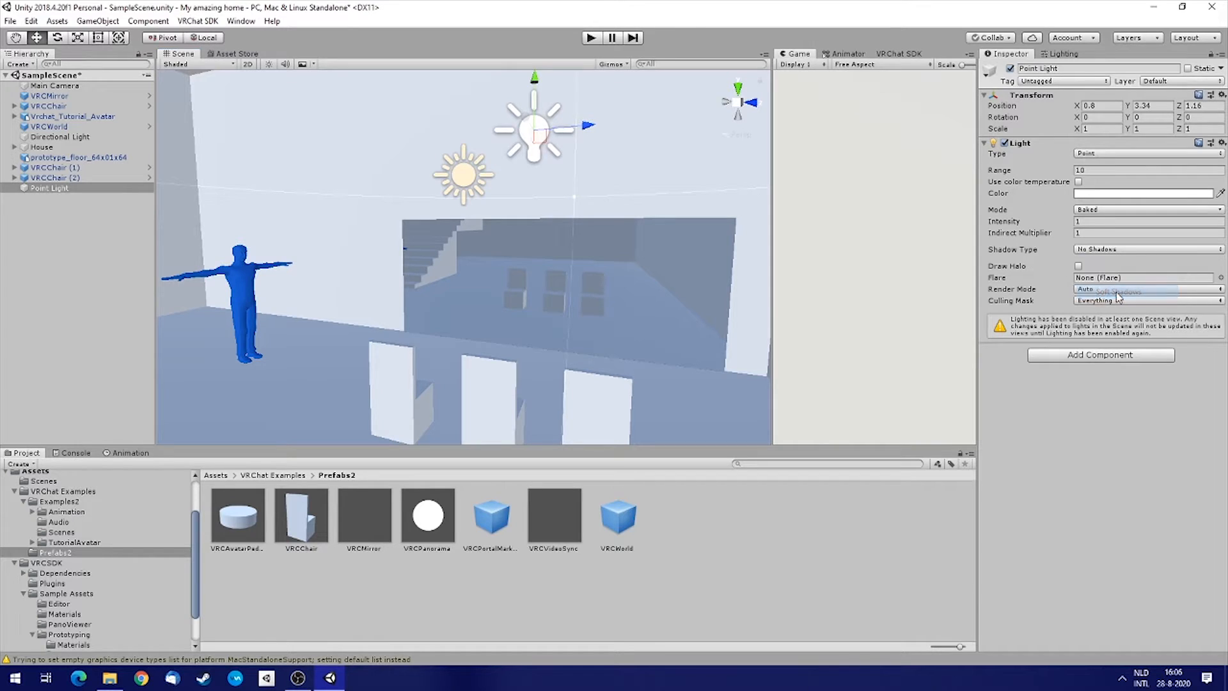
Select the directional light and move it to about X 2.88, Y 9.86, Z -4.98.
right_click_drag(481, 254, 778, 271)
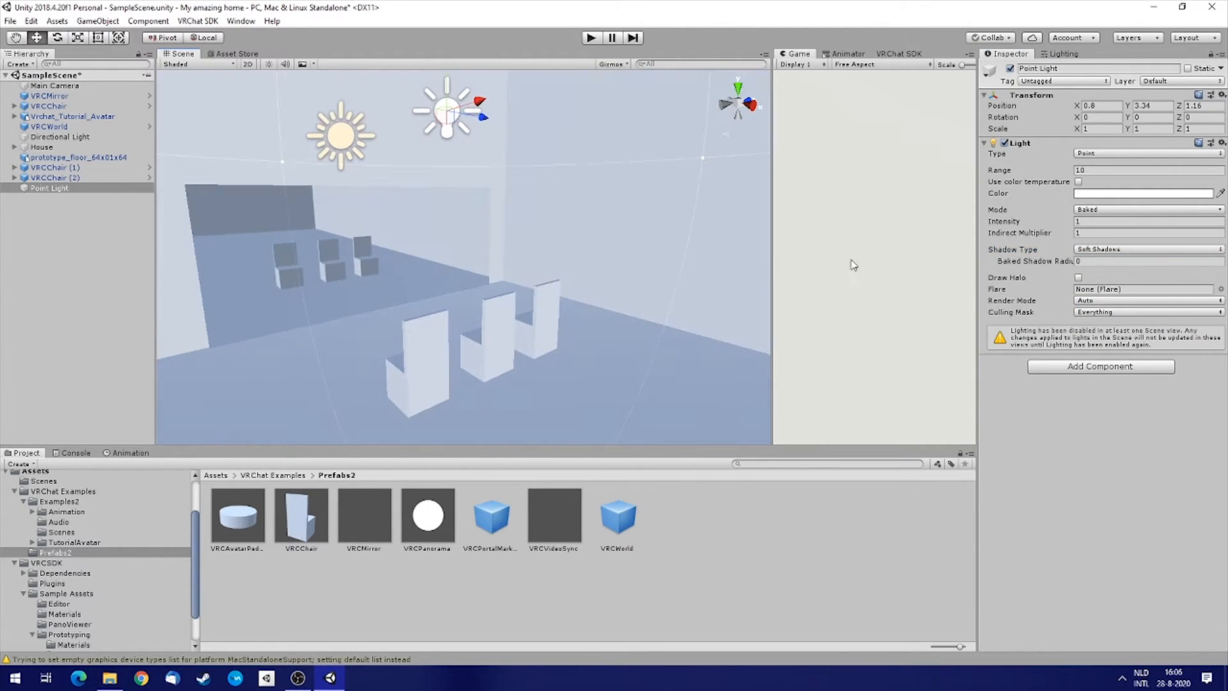
right_click_drag(498, 282, 595, 205)
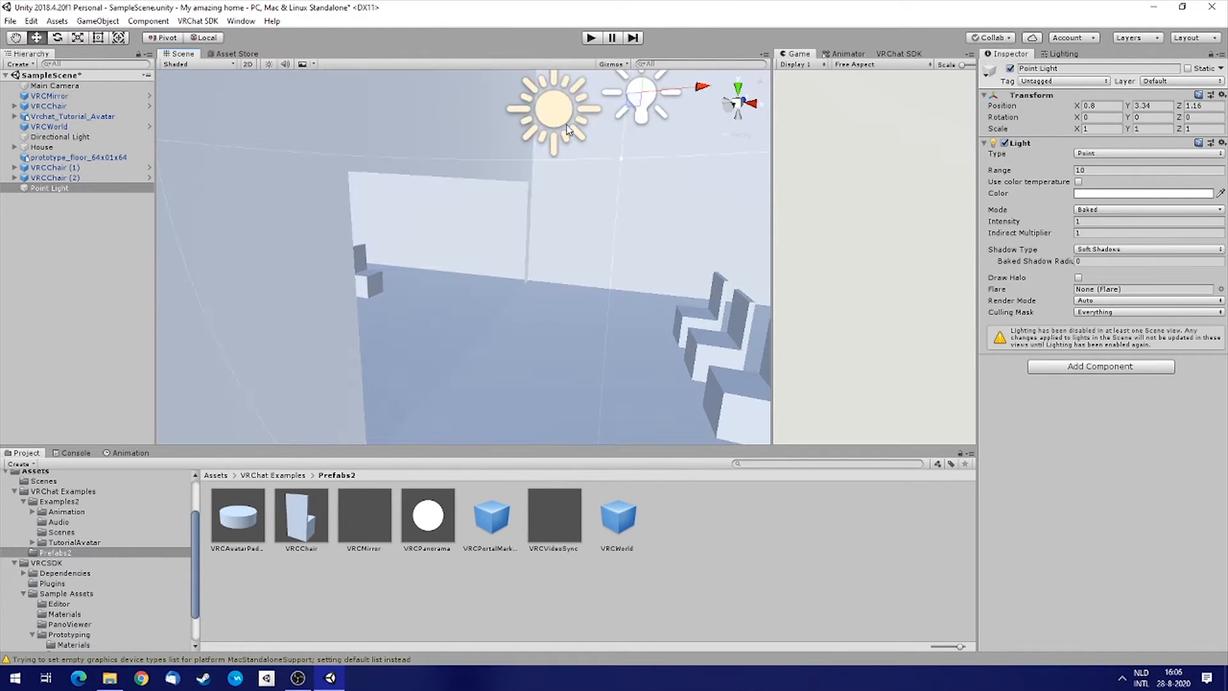
left_click(567, 129)
right_click_drag(685, 236, 528, 213)
key("s")
left_click_drag(529, 213, 513, 69)
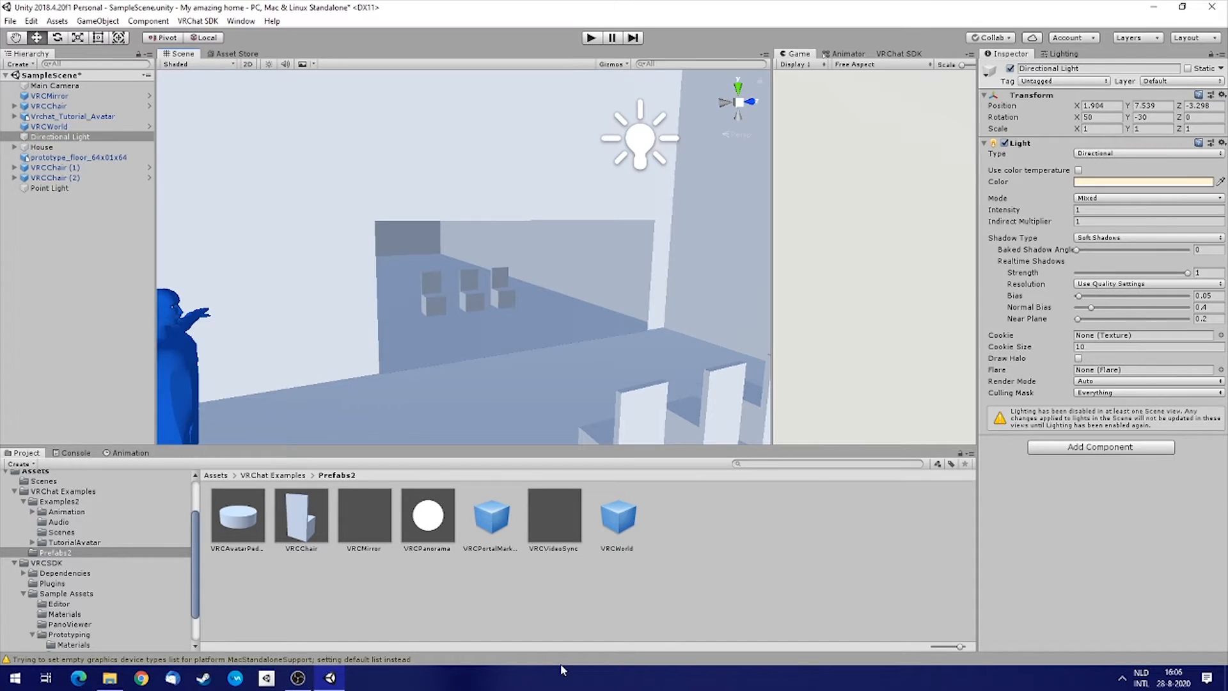
right_click_drag(610, 315, 490, 96)
left_click_drag(447, 182, 358, 98)
right_click_drag(564, 319, 849, 577)
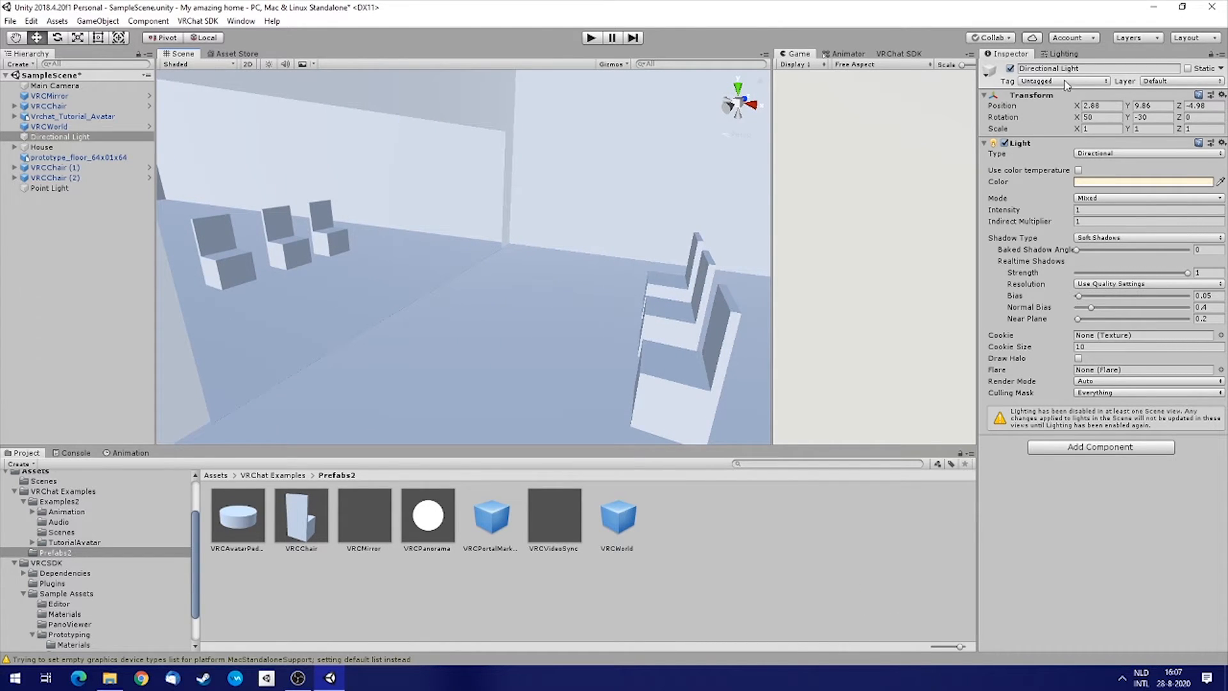
Open the Lighting settings and start generating the baked lighting for the scene.
left_click(1064, 54)
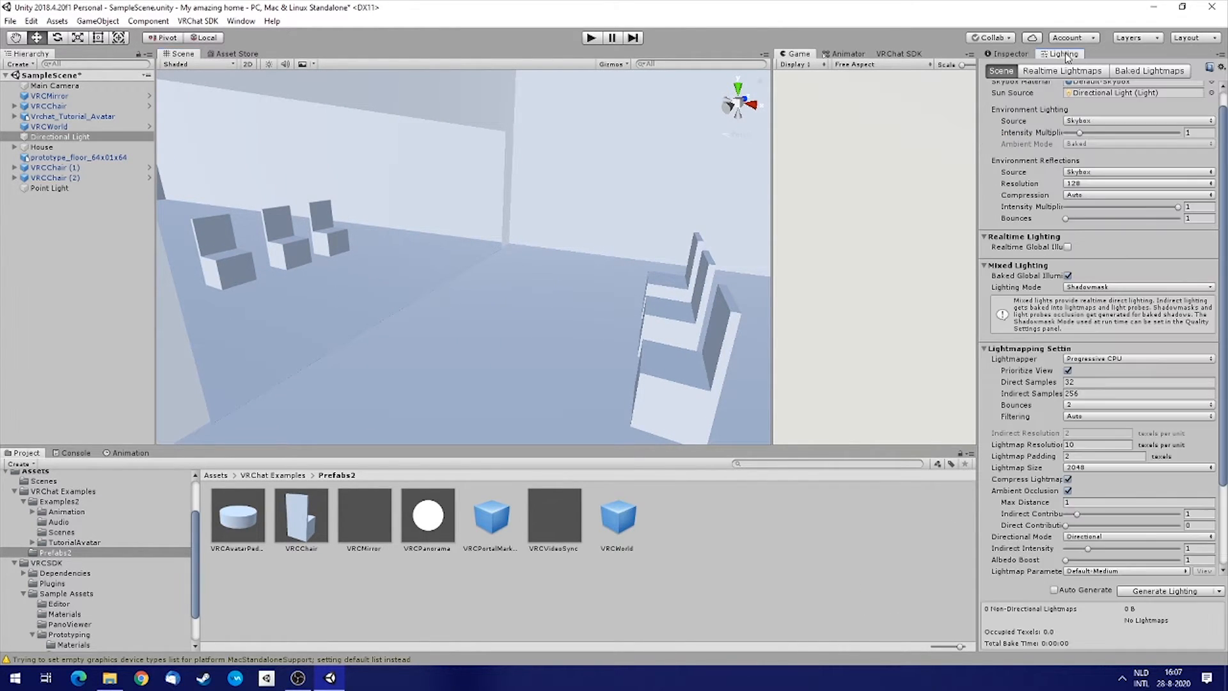
left_click(1155, 593)
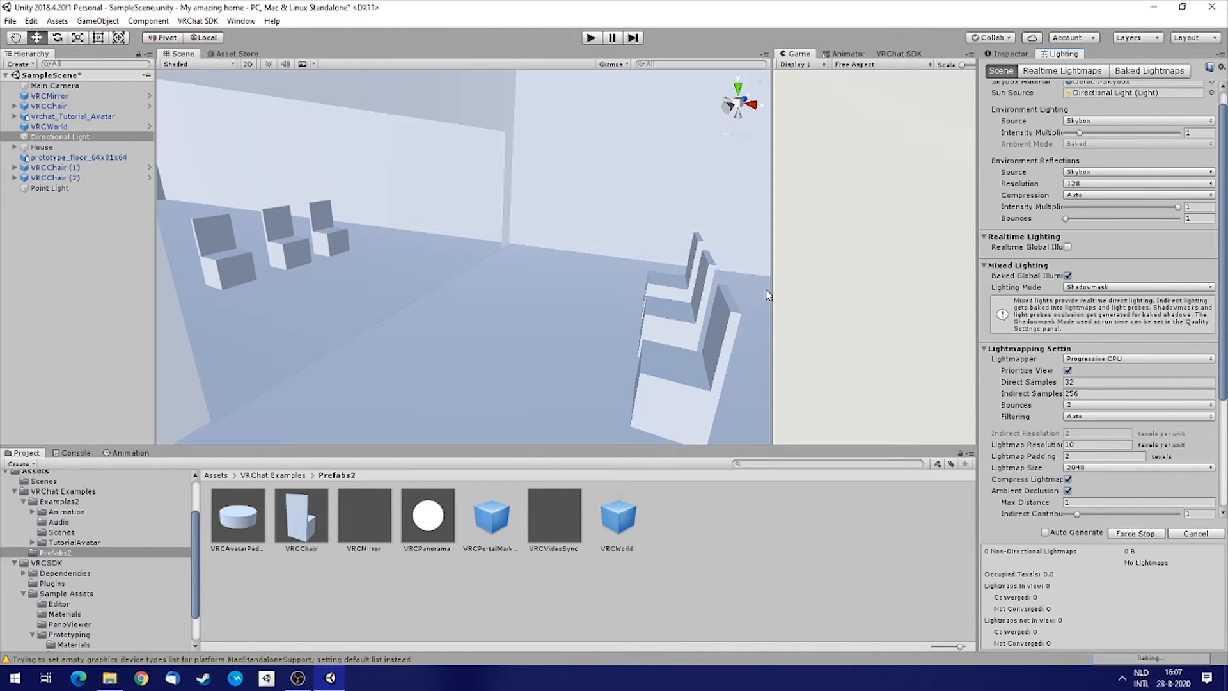
right_click_drag(517, 243, 619, 279)
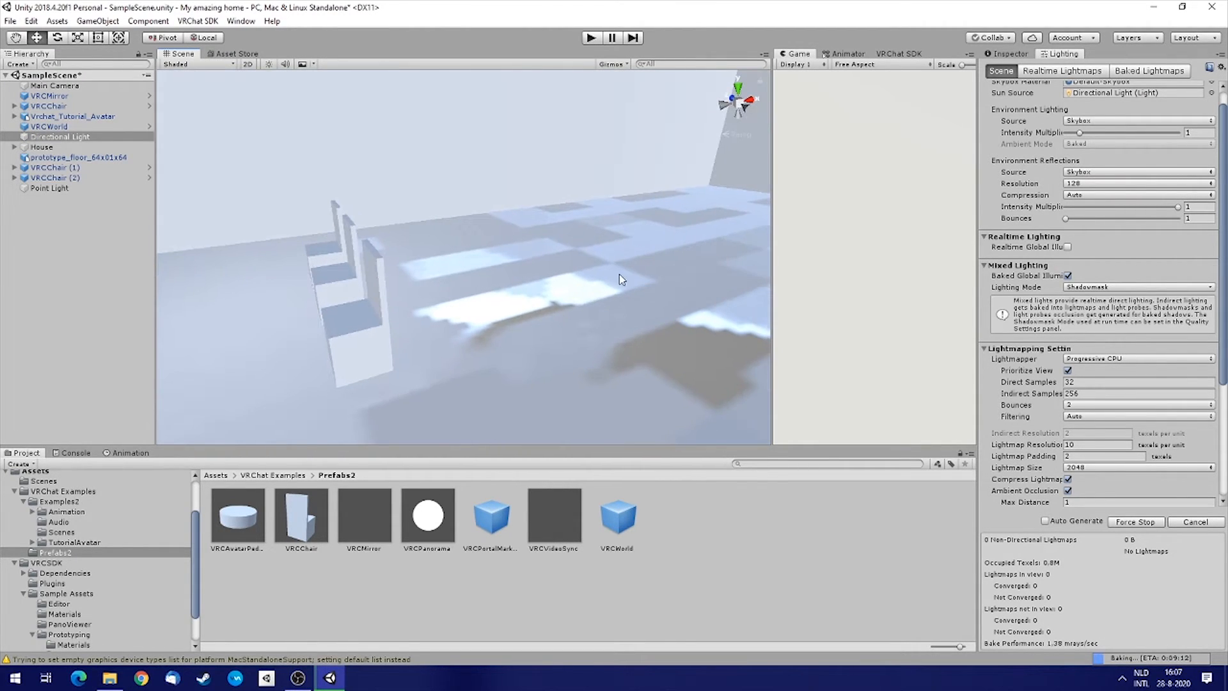
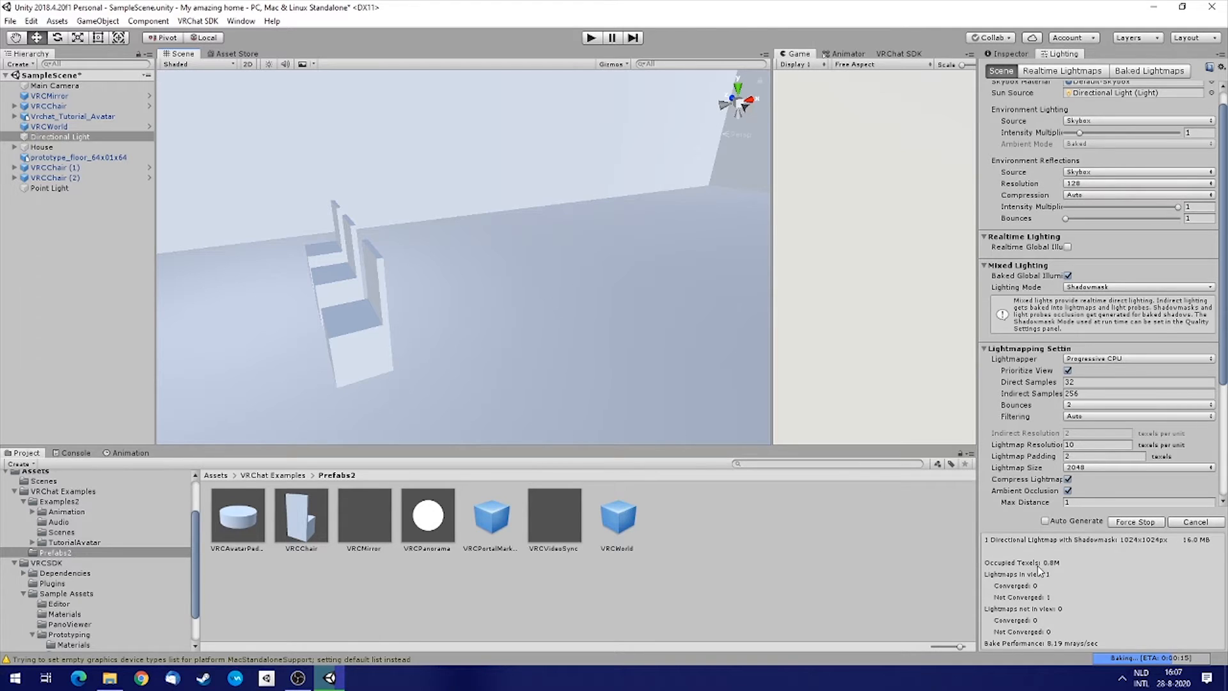
Inspect the baked lighting on the house, chairs and avatar from several viewpoints in the scene.
right_click_drag(615, 229, 484, 264)
key("d")
key("s")
key("w")
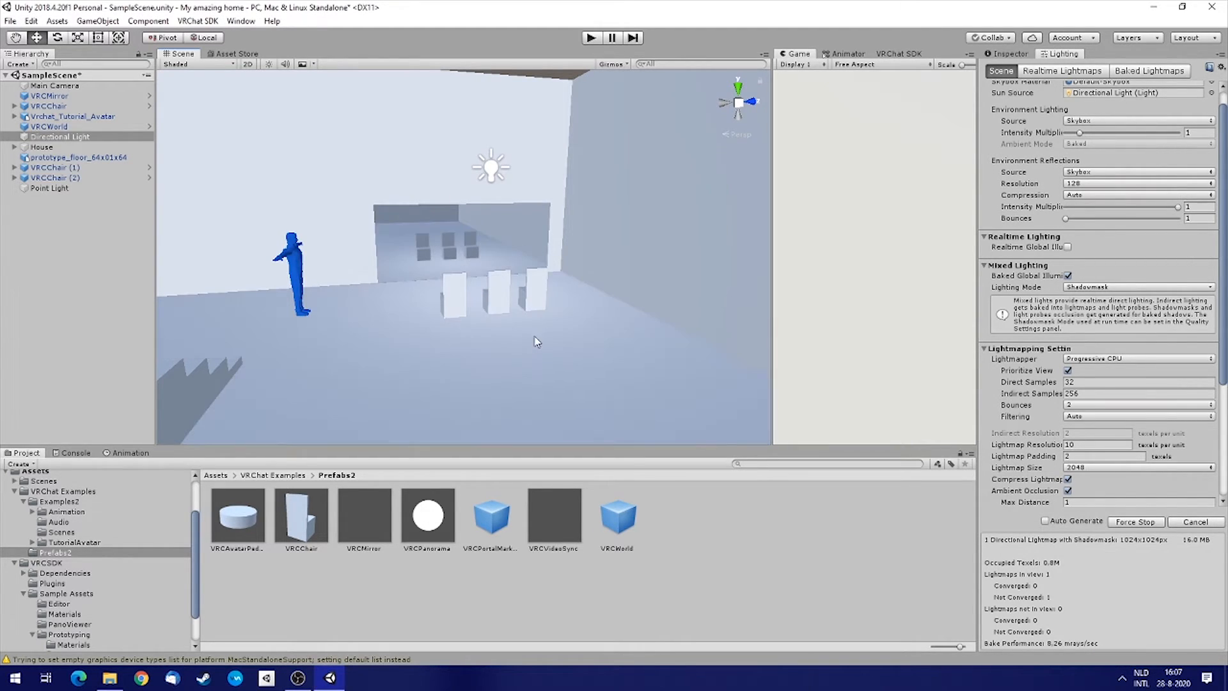
right_click_drag(481, 322, 524, 321)
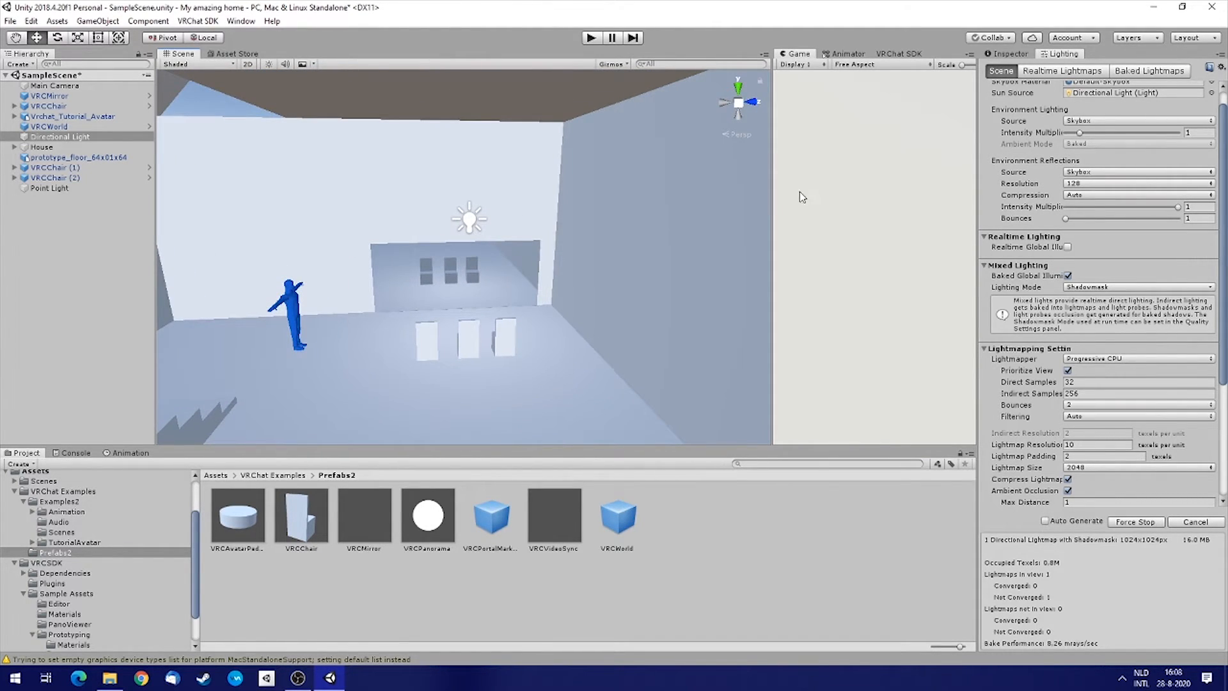
mouse_move(773, 207)
left_mouse_down()
mouse_move(607, 205)
mouse_move(751, 207)
left_mouse_up()
mouse_move(544, 259)
right_mouse_down()
mouse_move(414, 263)
mouse_move(734, 275)
mouse_move(753, 245)
mouse_move(560, 252)
right_mouse_up()
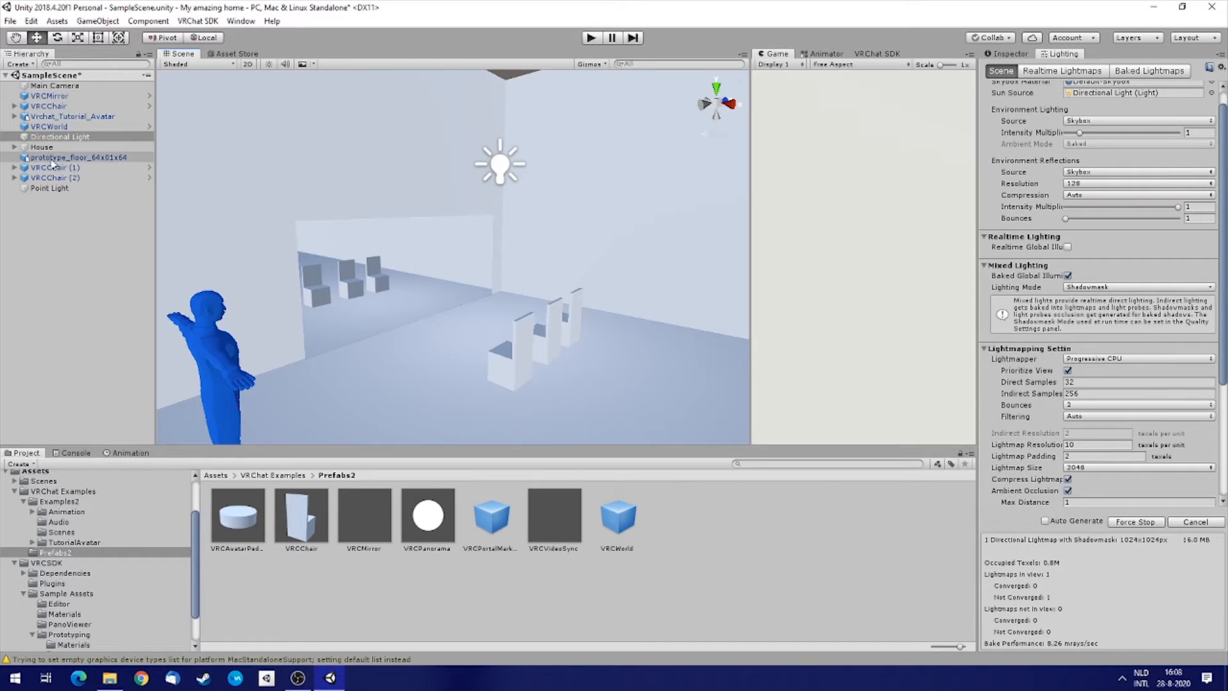
Select VRCWorld and move the spawn point to about X 5.67, Y 0.82, Z 0 inside the house.
left_click(43, 127)
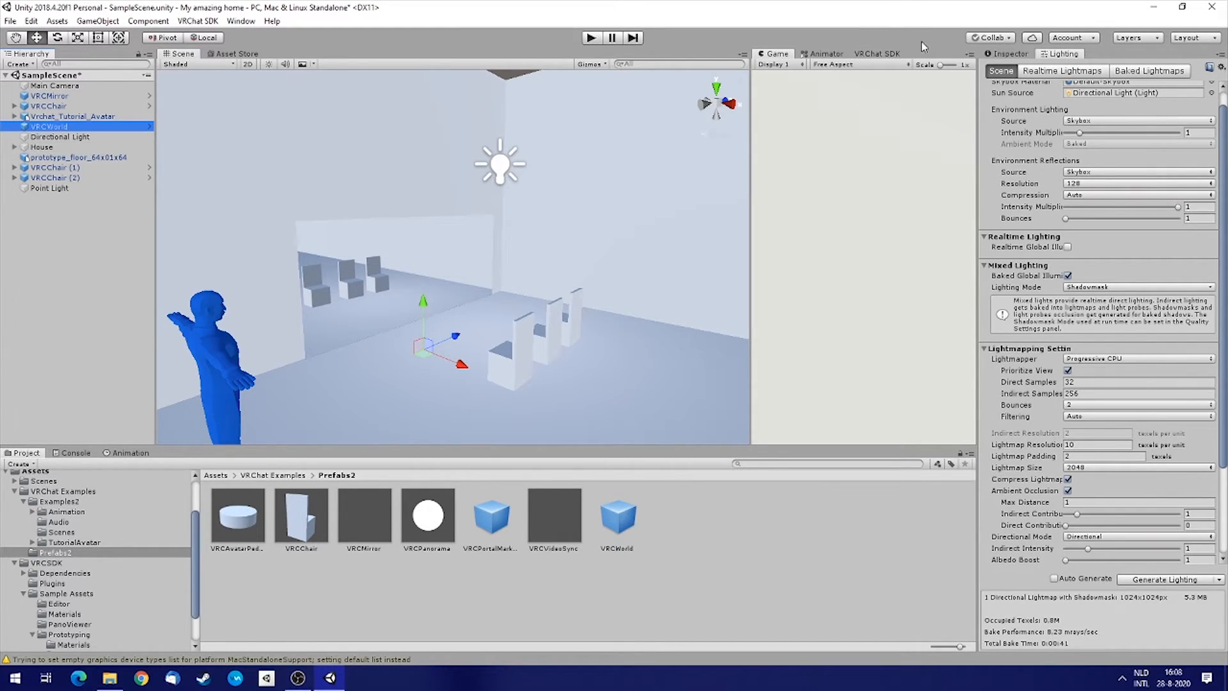
left_click(1009, 55)
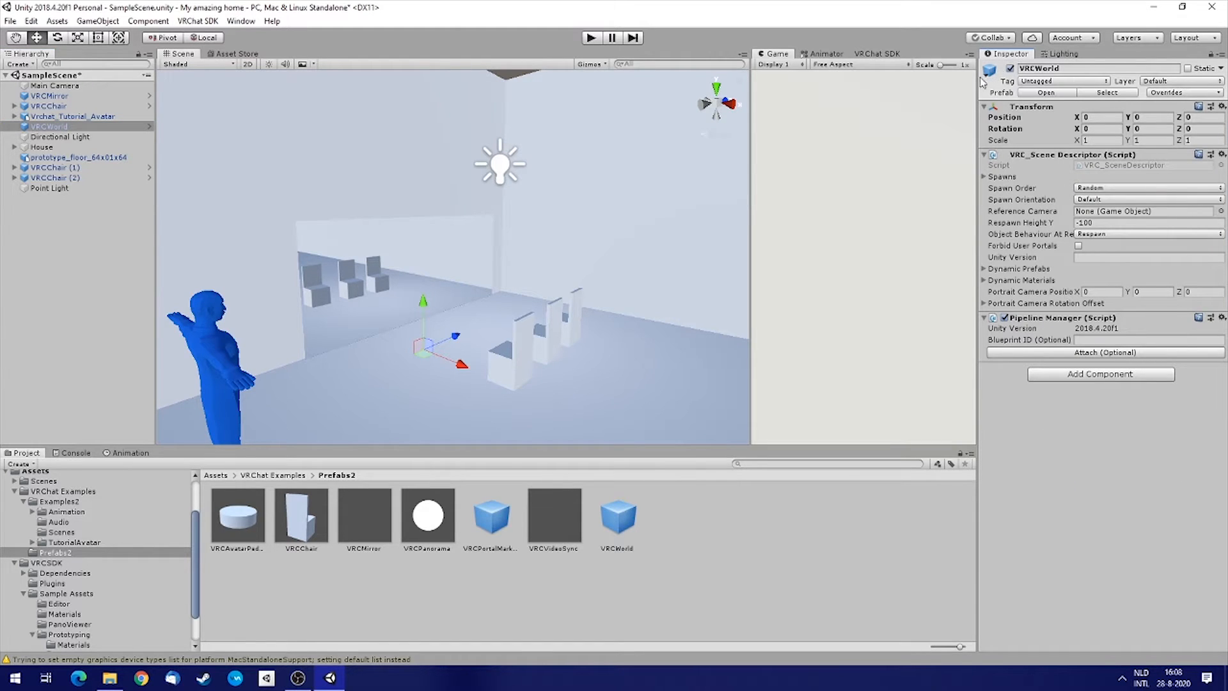
right_click_drag(462, 302, 547, 353)
left_click_drag(452, 309, 756, 338)
right_click_drag(554, 337, 554, 337)
key("d")
left_click_drag(488, 292, 581, 296)
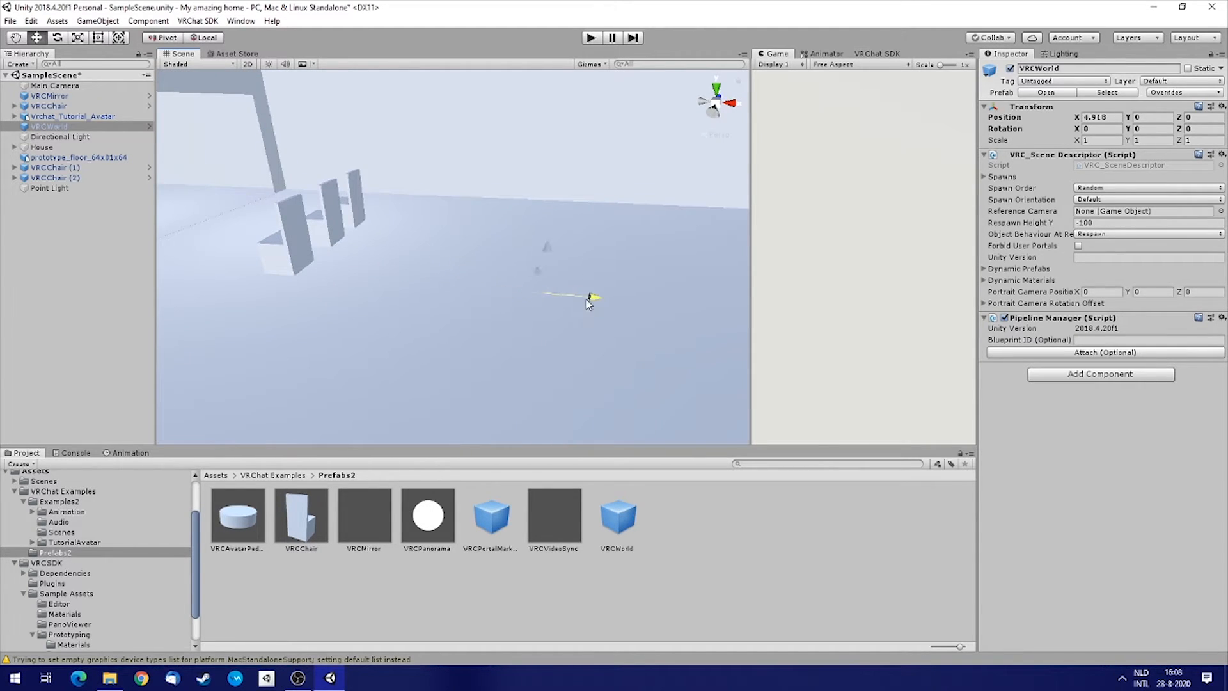
right_click_drag(471, 301, 713, 309)
left_click_drag(403, 221, 460, 184)
right_click_drag(460, 184, 1005, 248)
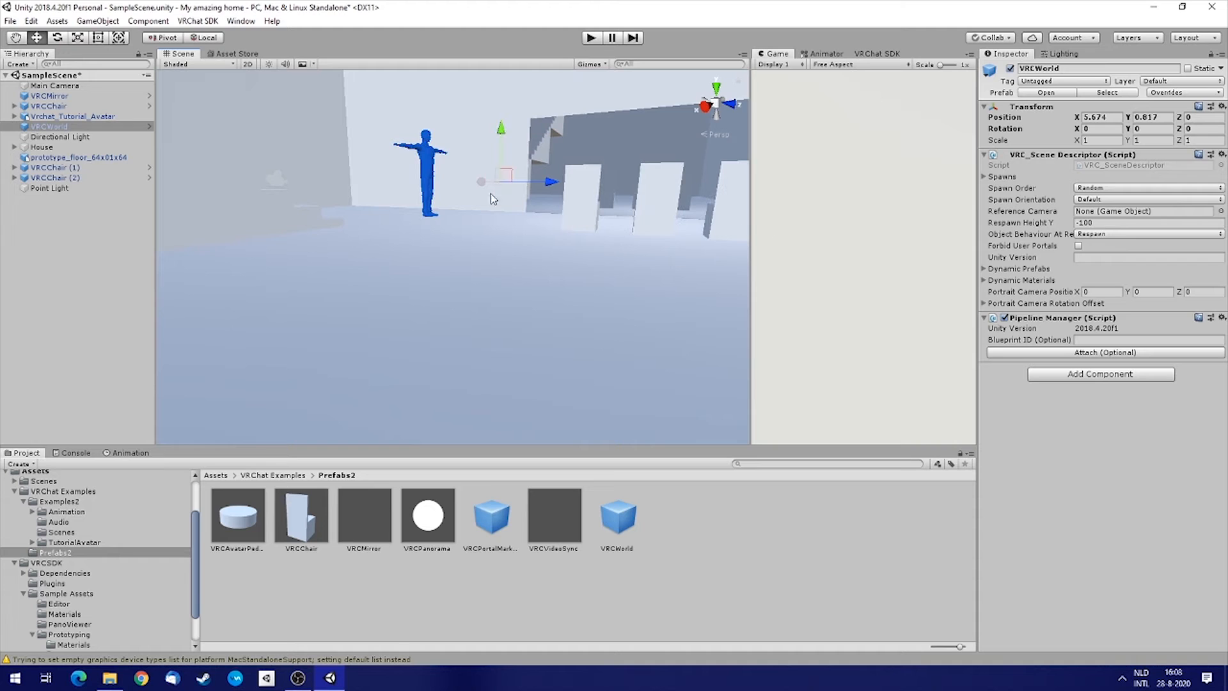
right_click_drag(558, 268, 821, 323)
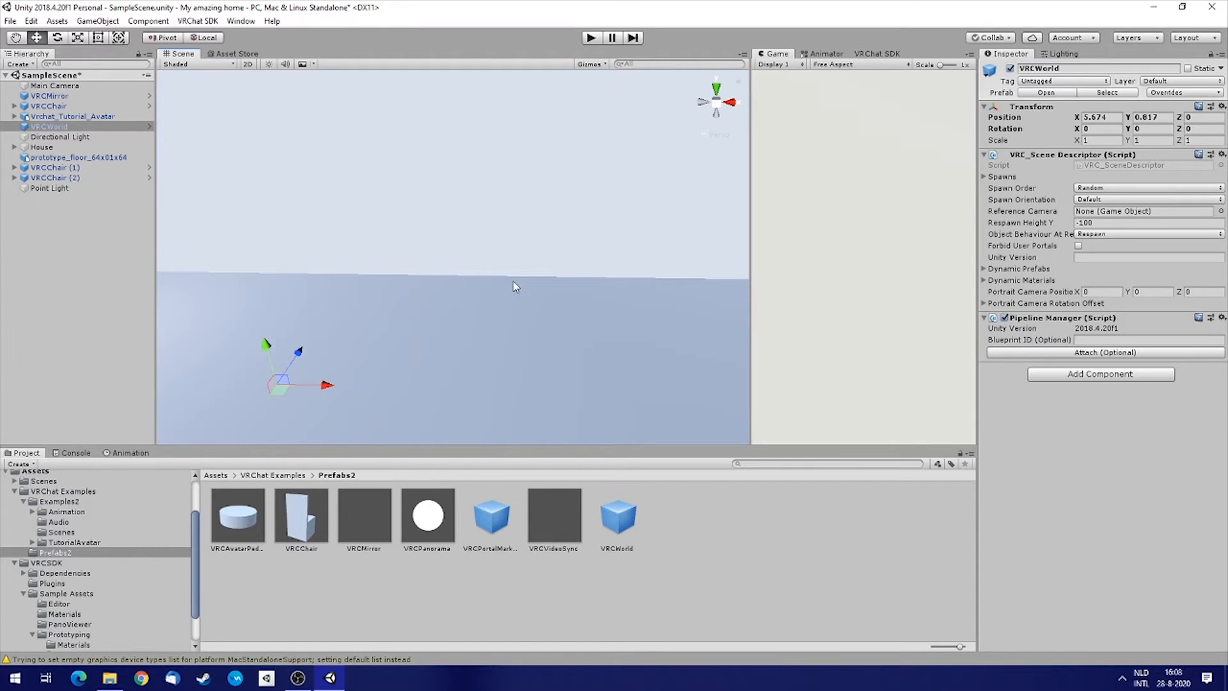
right_click_drag(615, 257, 434, 271)
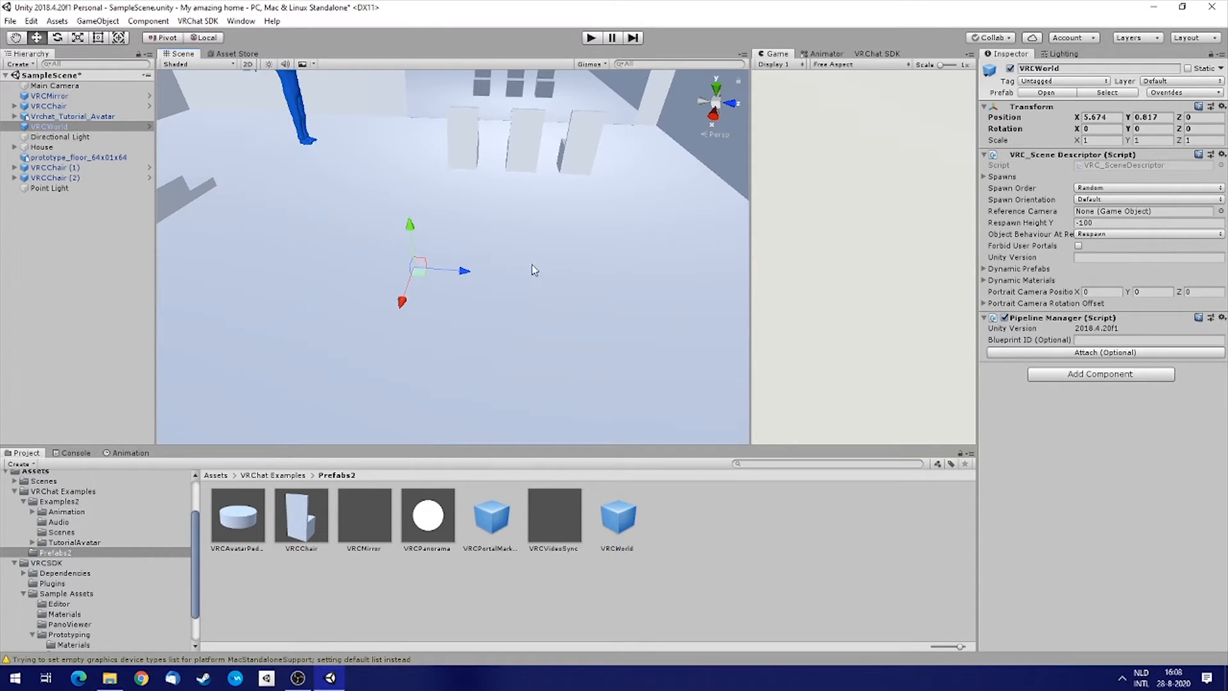
right_click_drag(579, 247, 531, 205)
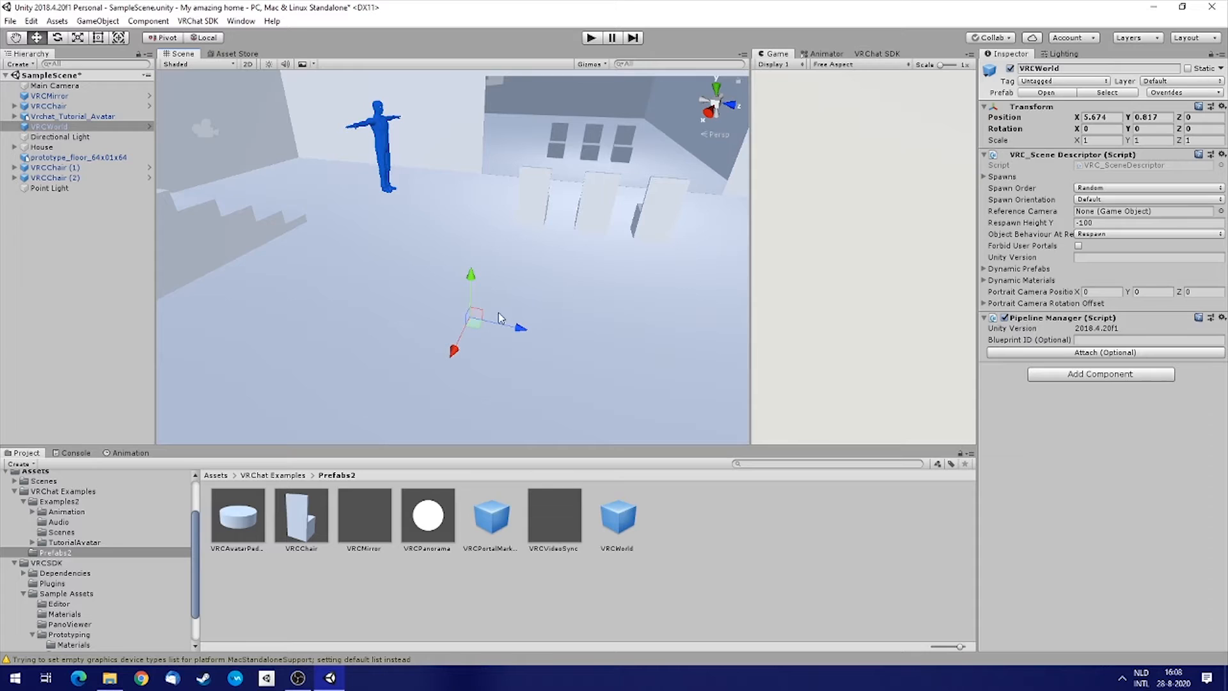
Add a VRC_Player Mods component to VRCWorld.
left_click(1086, 378)
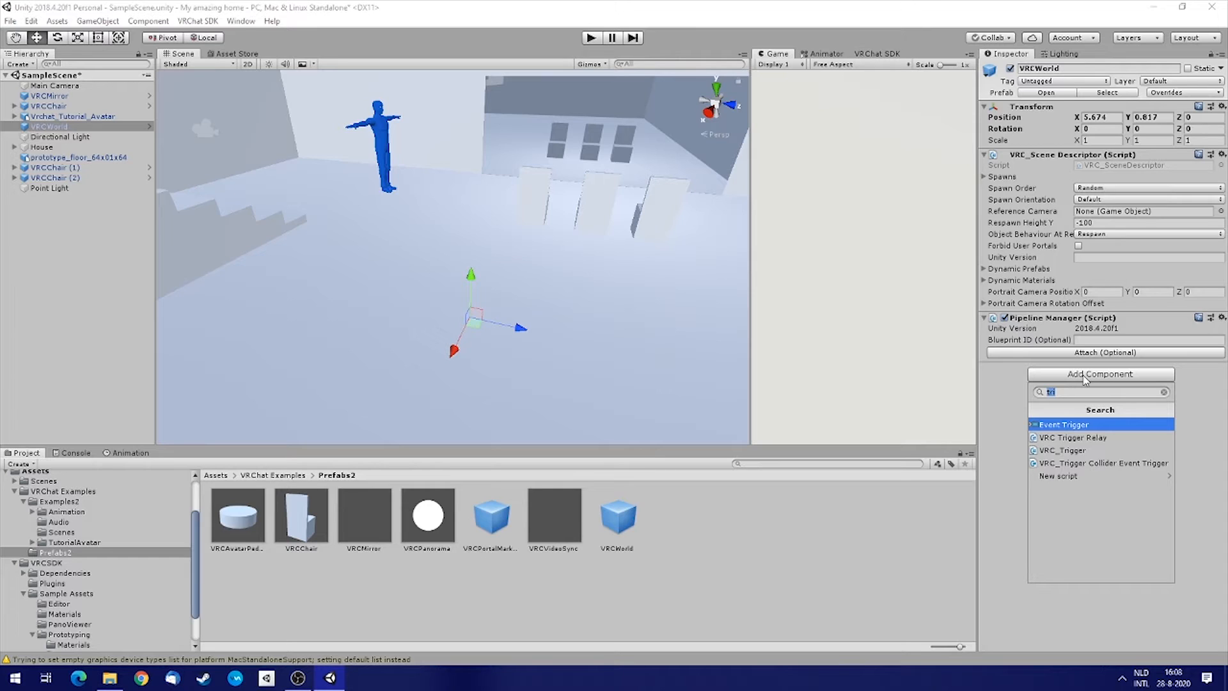
type("mod")
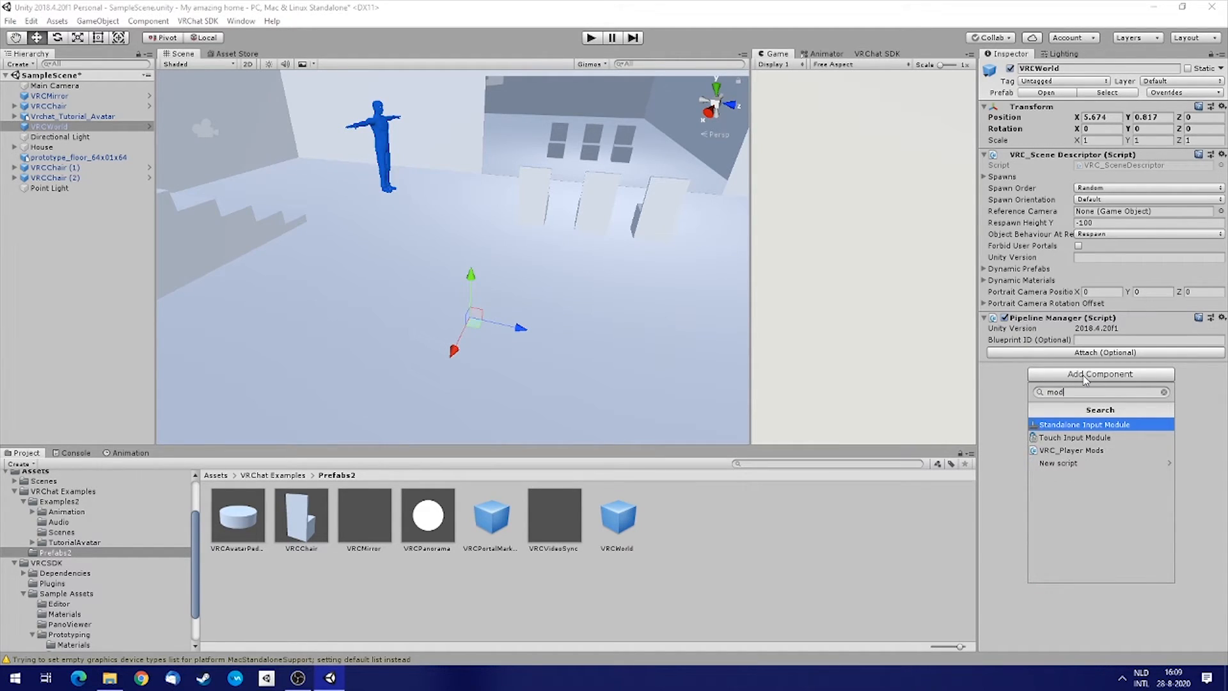
left_click(1090, 452)
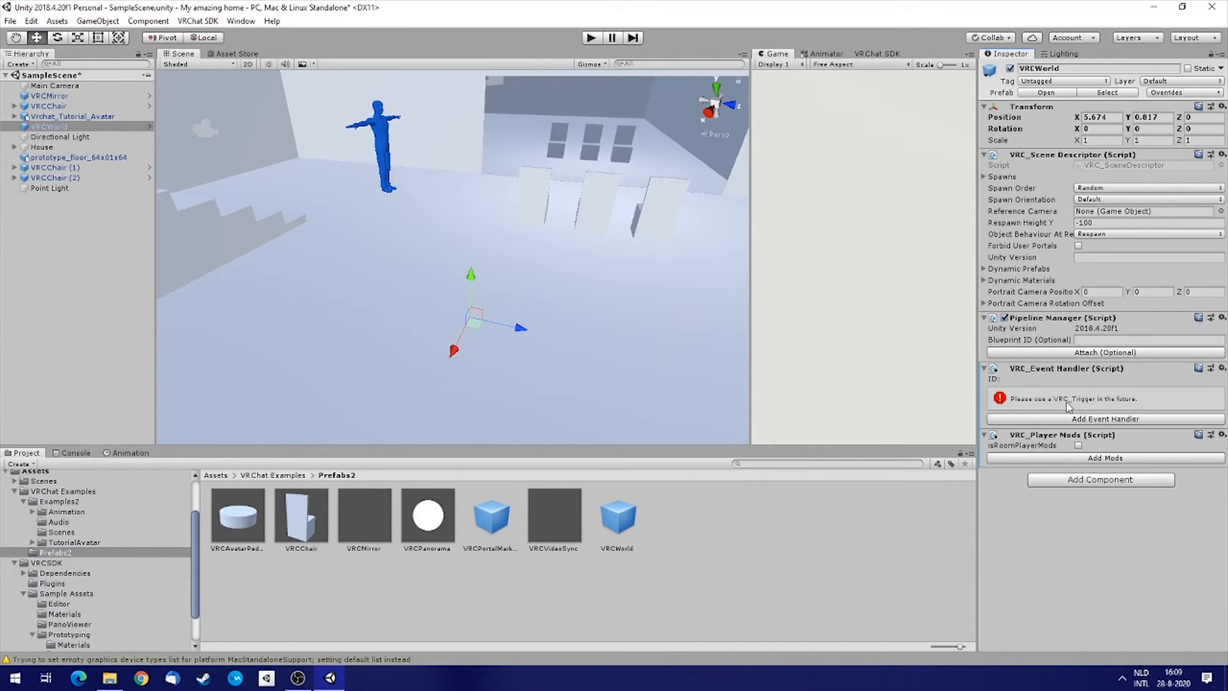
Add a VRC_Trigger component to VRCWorld.
left_click(1095, 480)
type("trigger")
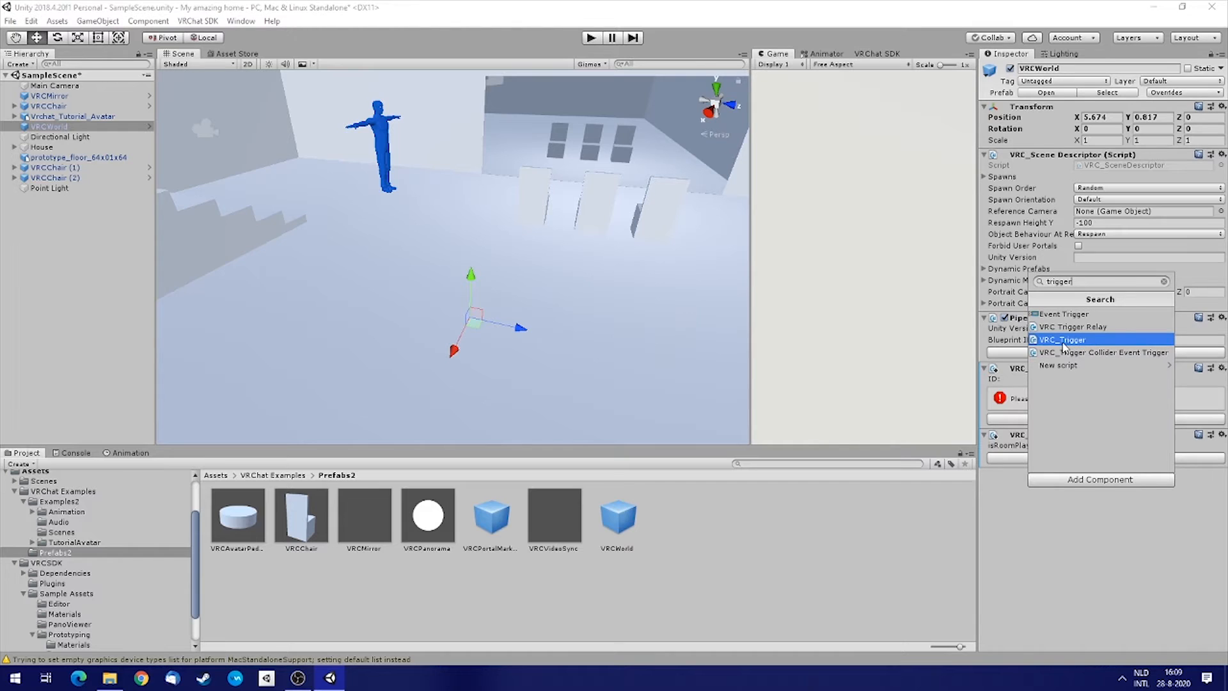
left_click(1088, 341)
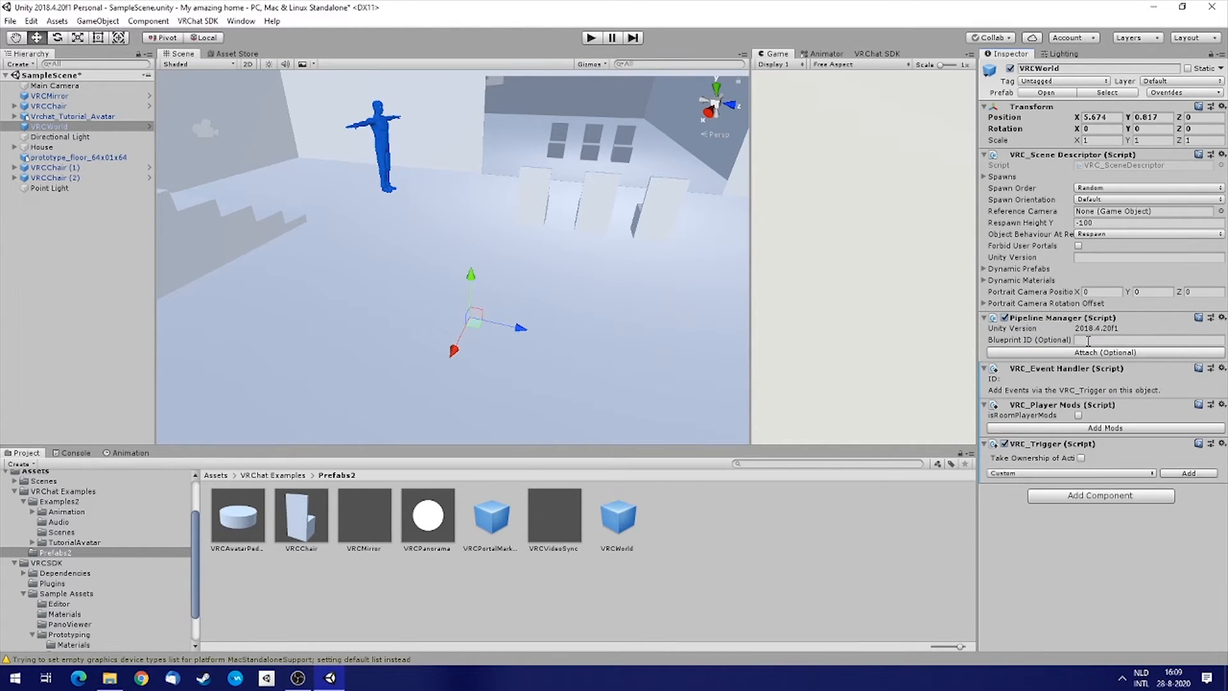
Enable isRoomPlayerMods and add a Jump player mod to VRCWorld.
left_click(1078, 415)
left_click(1109, 429)
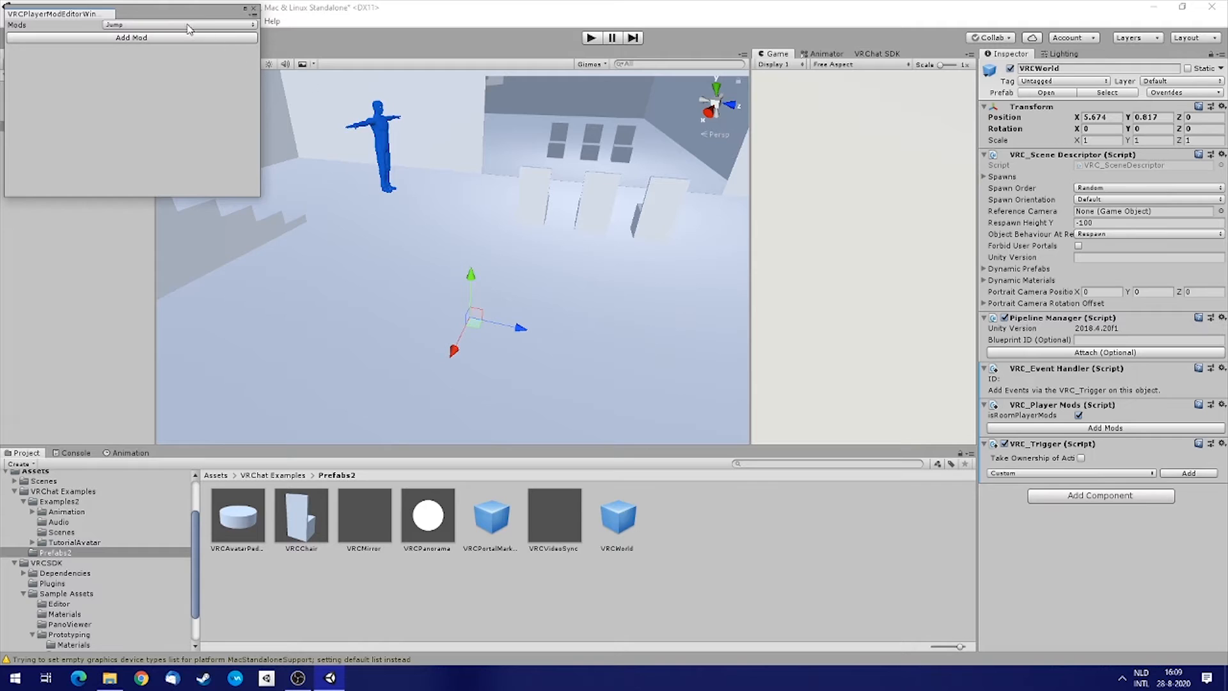
left_click_drag(174, 15, 539, 175)
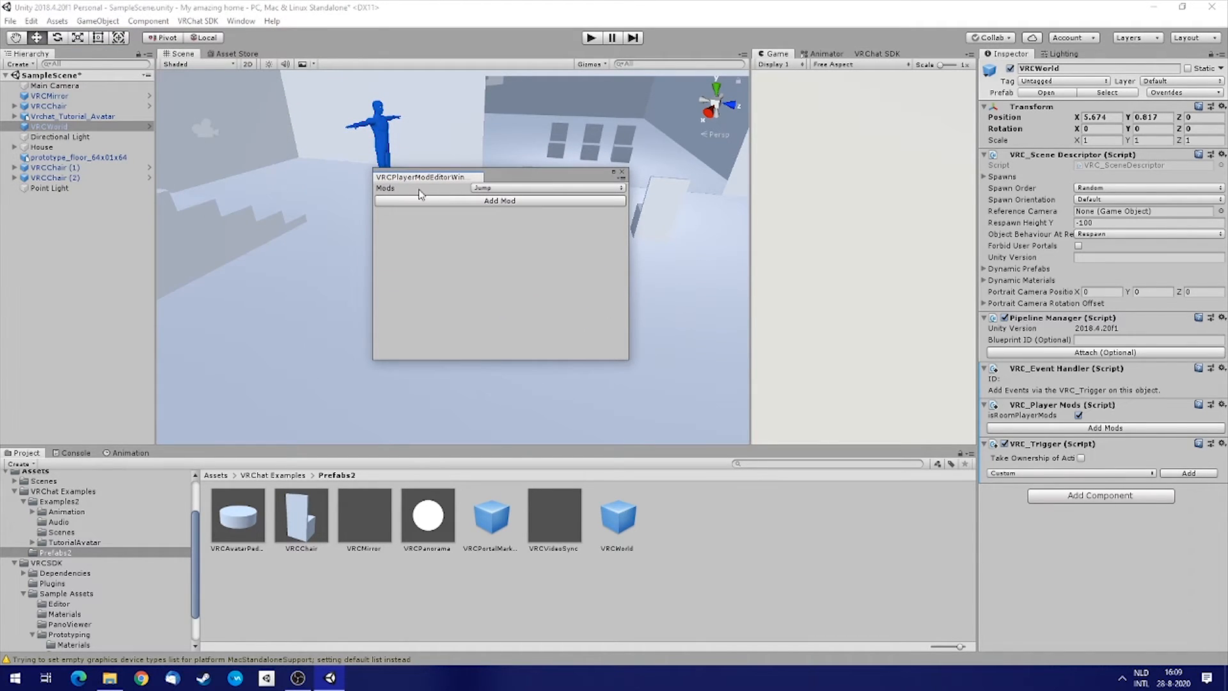
left_click(476, 190)
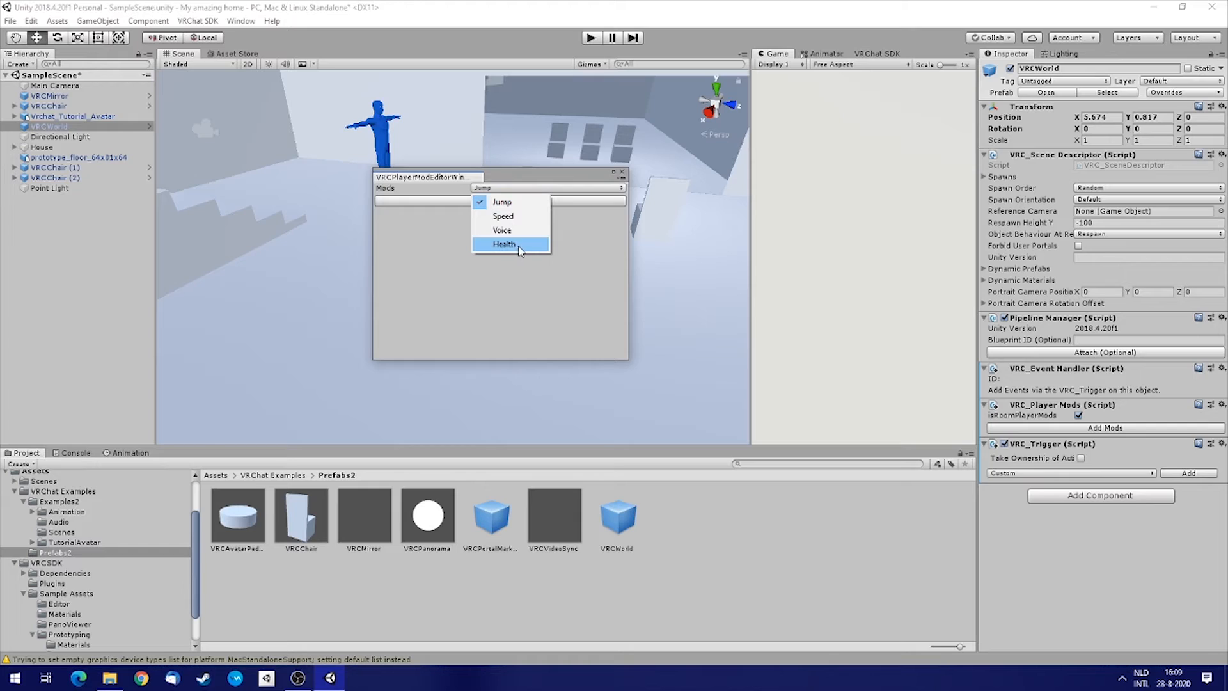
left_click(504, 205)
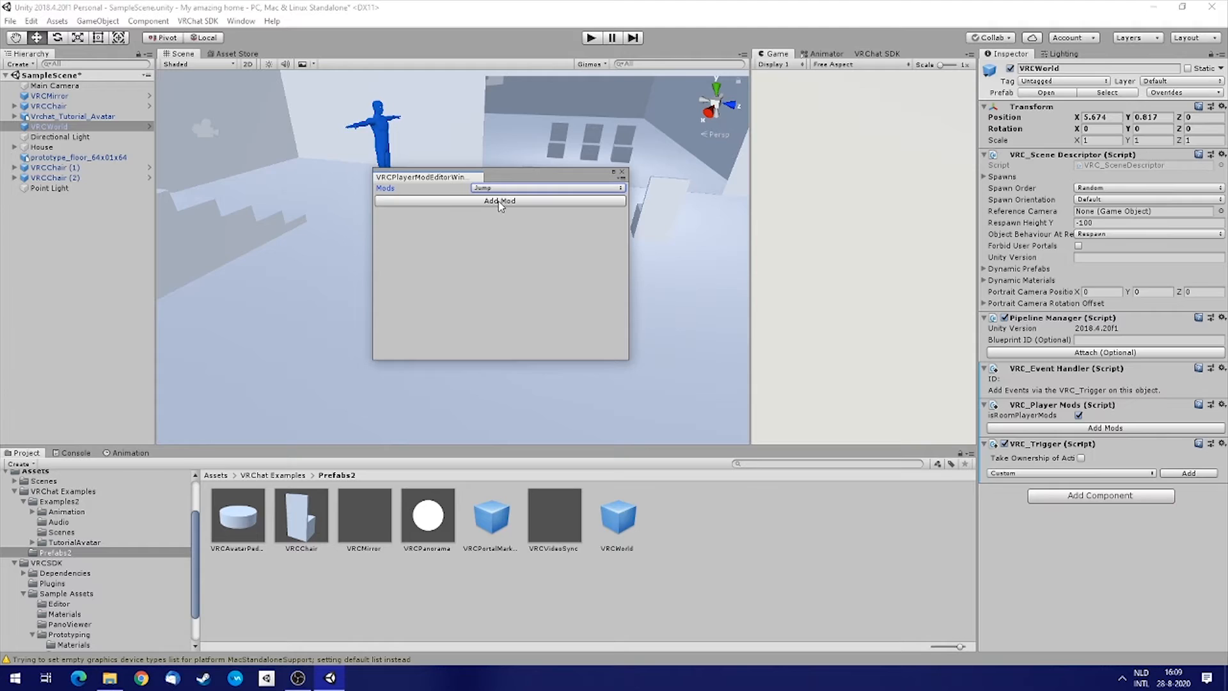
left_click(501, 203)
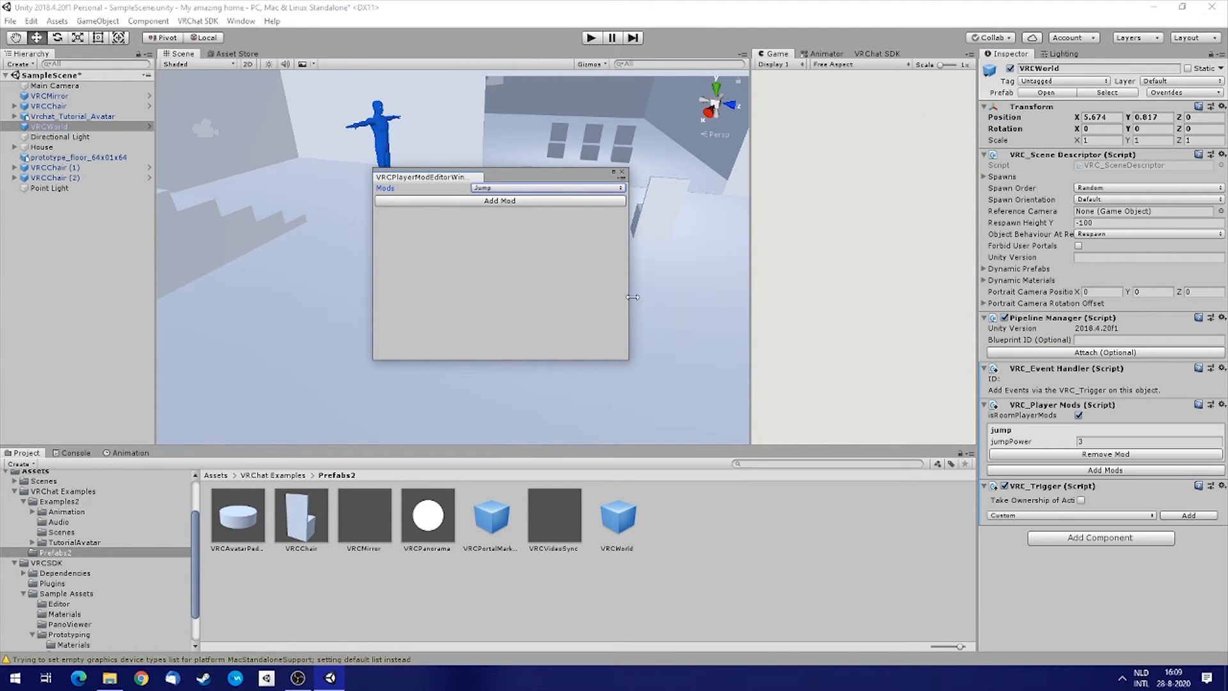
left_click(1093, 441)
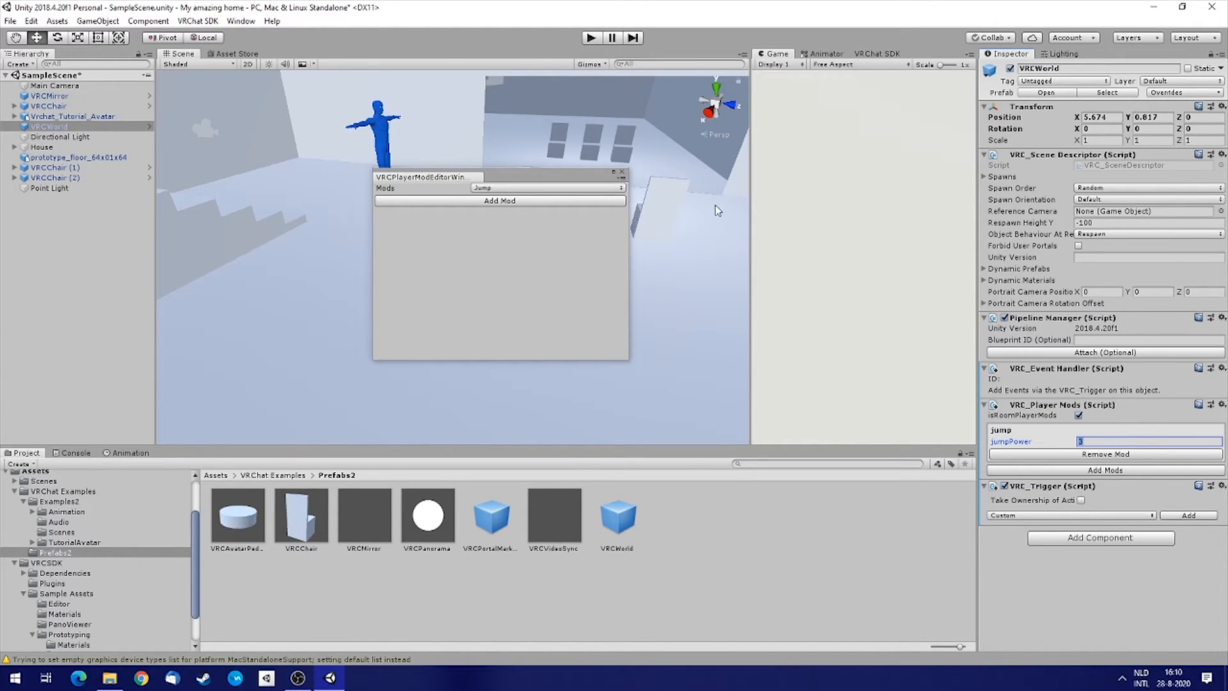
left_click(622, 172)
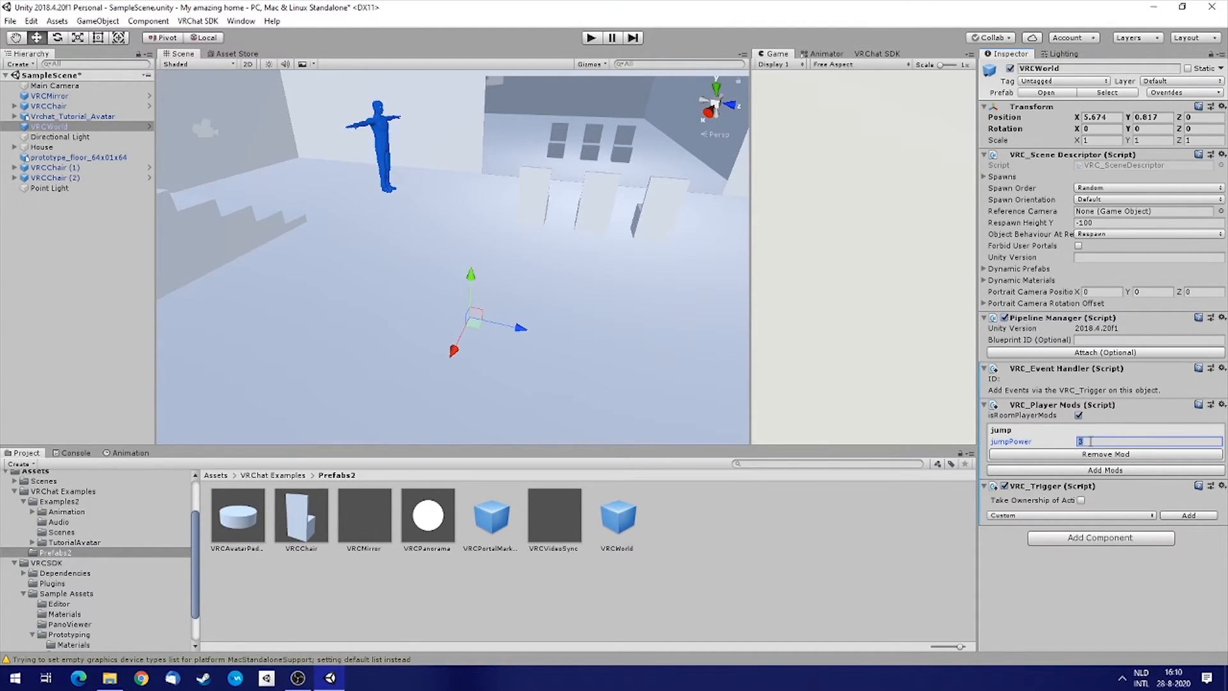
Save the scene and start Build & Publish for Windows from the VRChat SDK builder.
right_click_drag(543, 244, 624, 218)
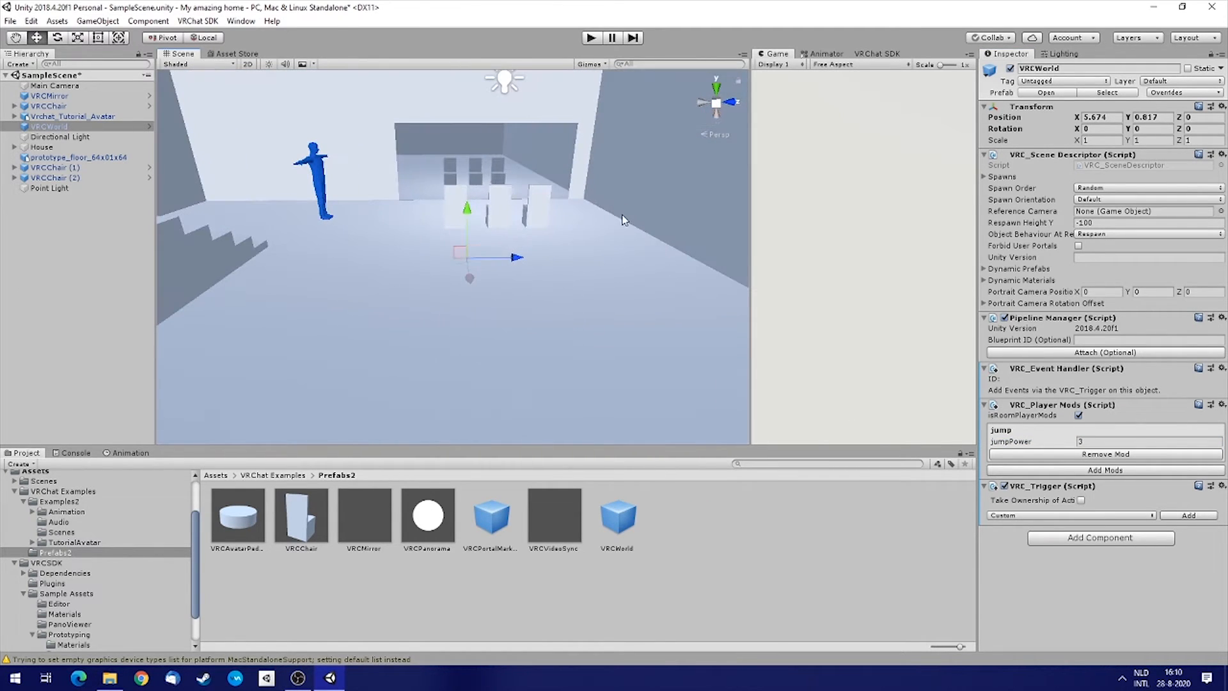
left_click(880, 54)
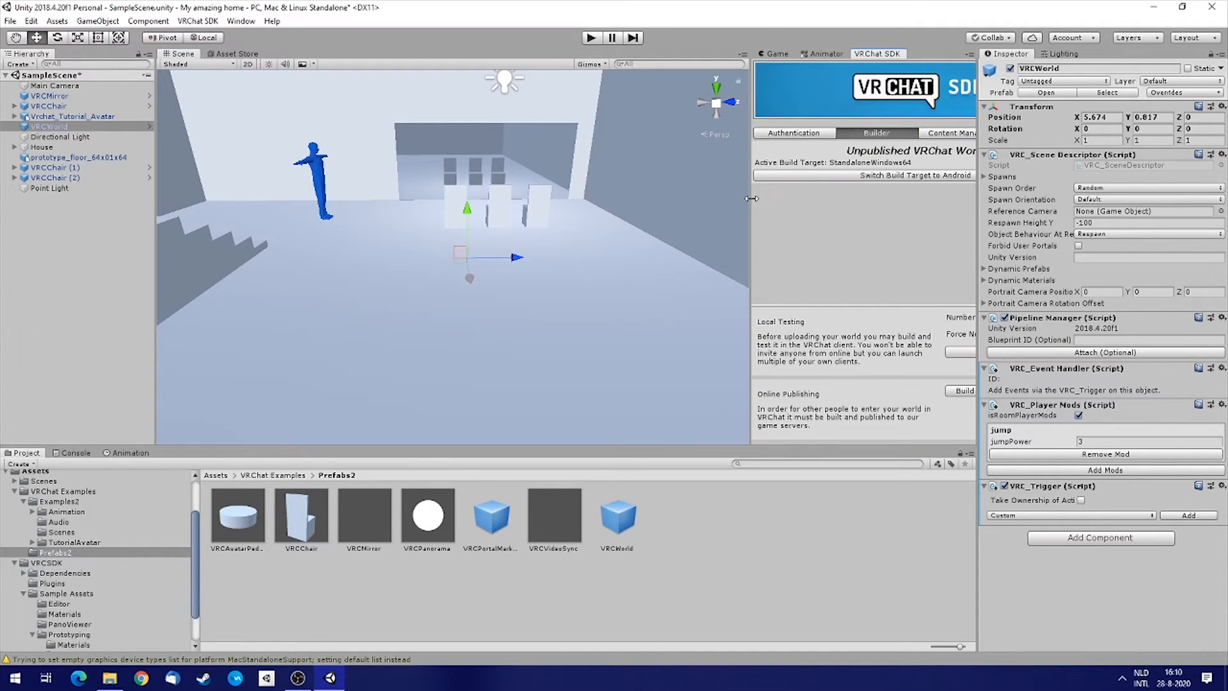
left_click_drag(751, 199, 642, 202)
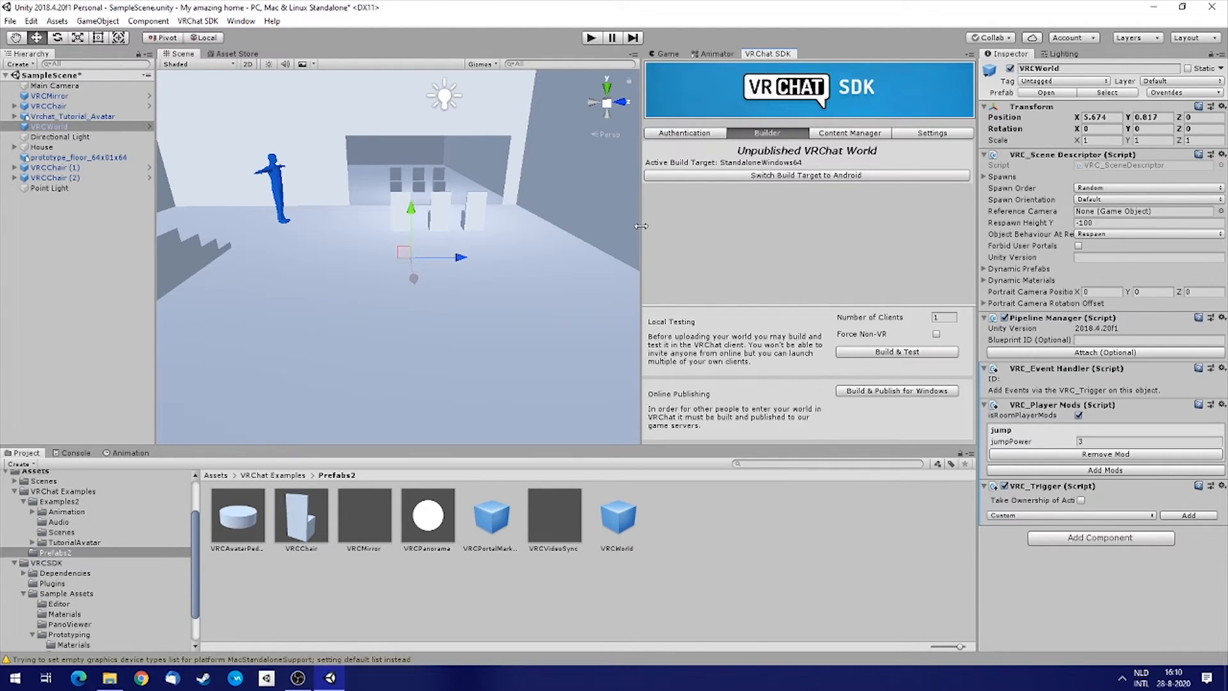
left_click_drag(641, 226, 602, 229)
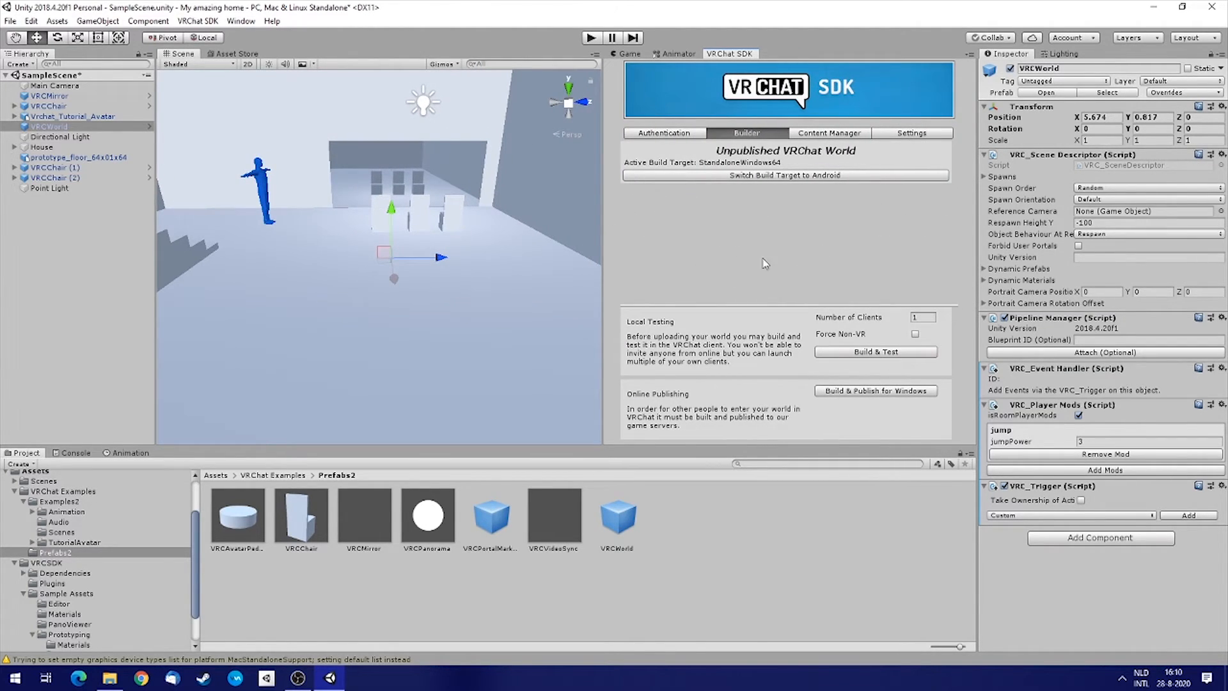
right_click_drag(407, 153, 376, 156)
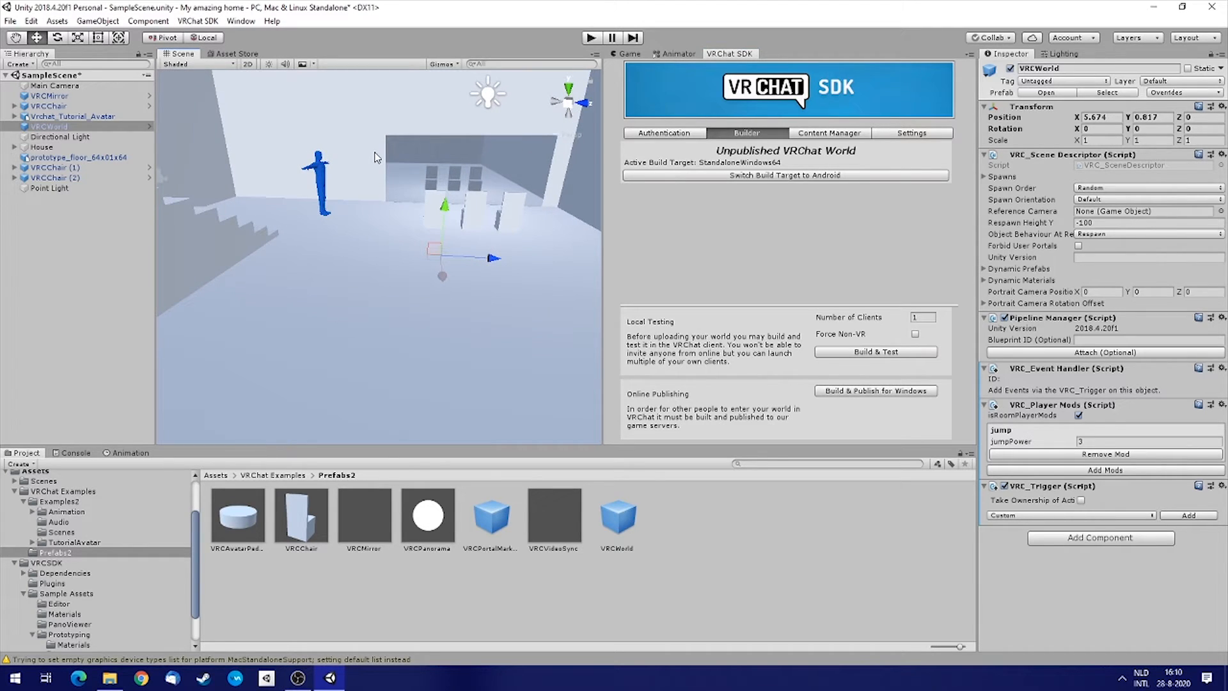
key("ctrl+s")
left_click(864, 391)
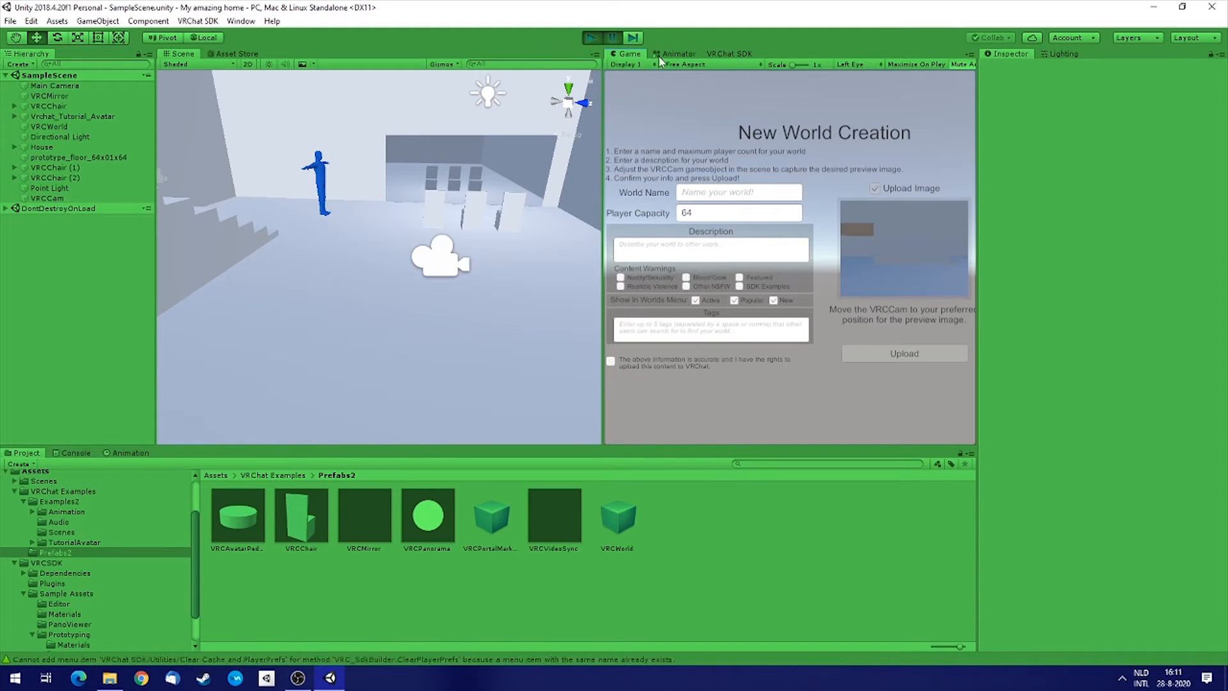
Set the world's player capacity to 16.
left_click_drag(603, 158, 347, 155)
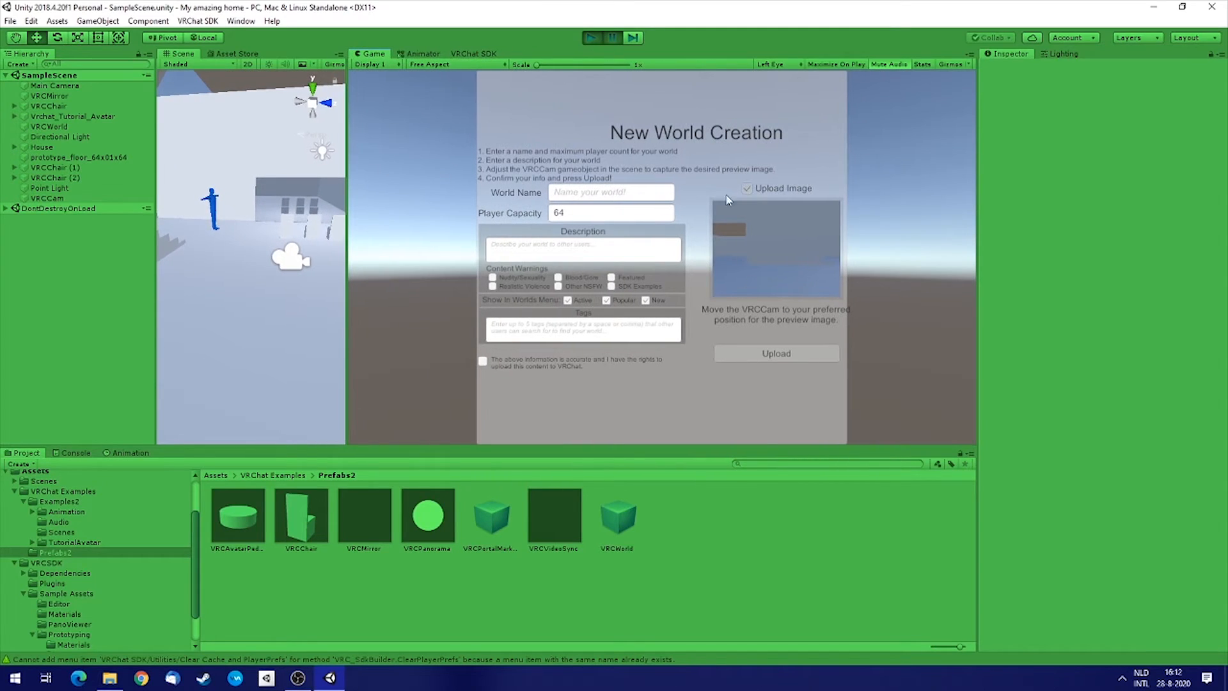
left_click(612, 37)
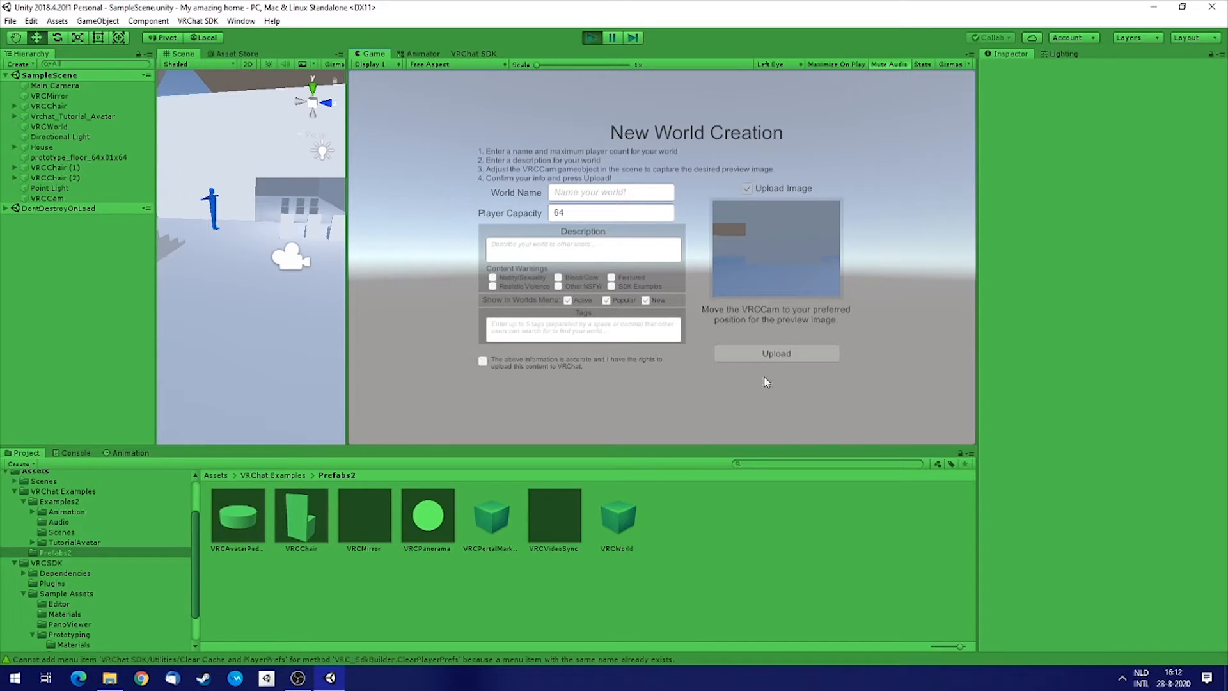
double_click(555, 214)
type("16")
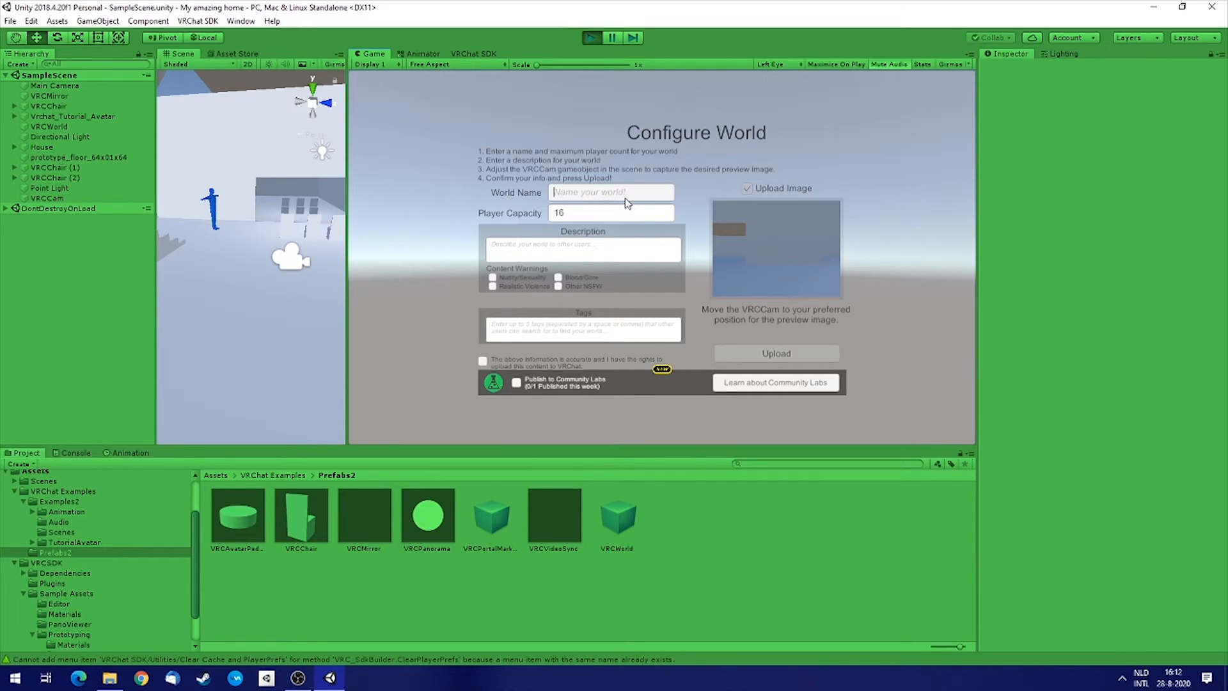
Name the world Super awesome house.
type("Super awesome house")
Set the player capacity to 12 and tick the confirmation that you have upload rights.
left_click(571, 214)
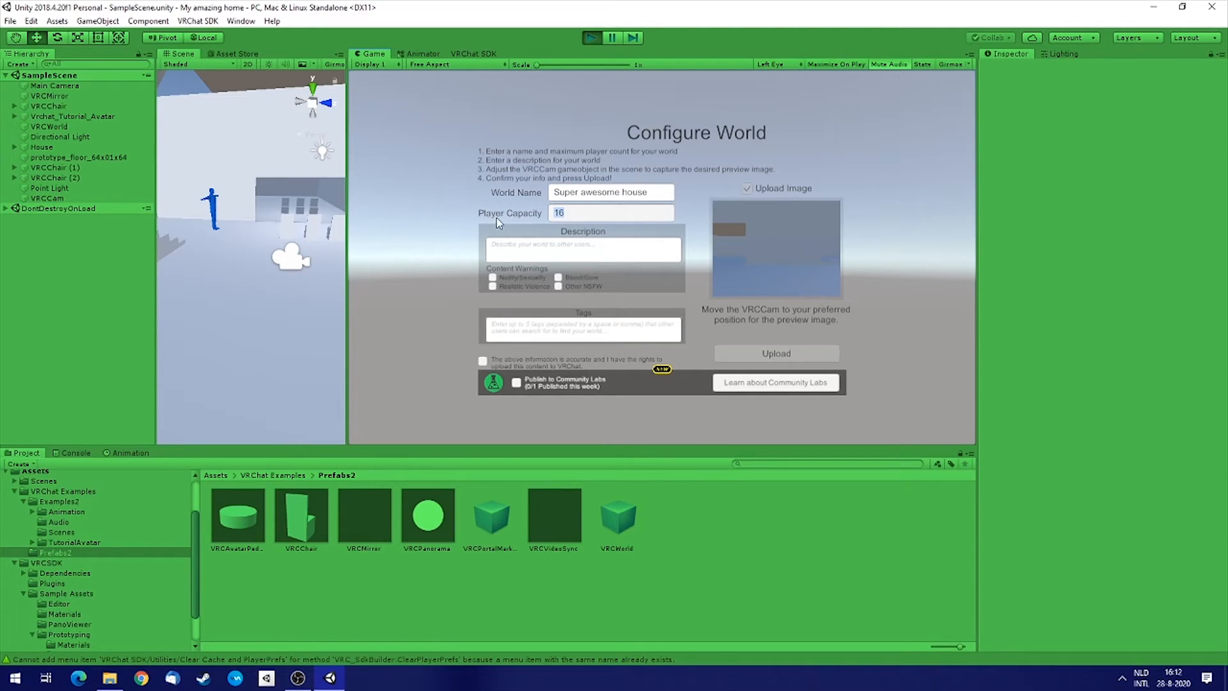
type("12")
left_click(483, 362)
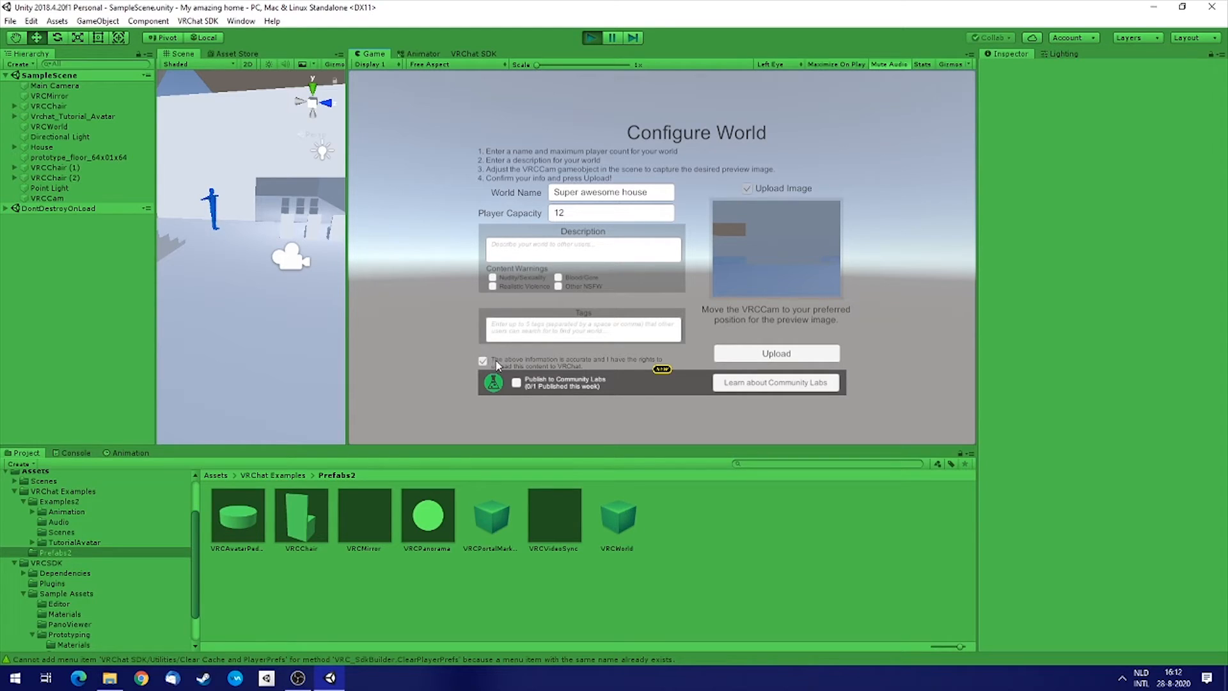
Enter the creator's username as the world description.
left_click(531, 250)
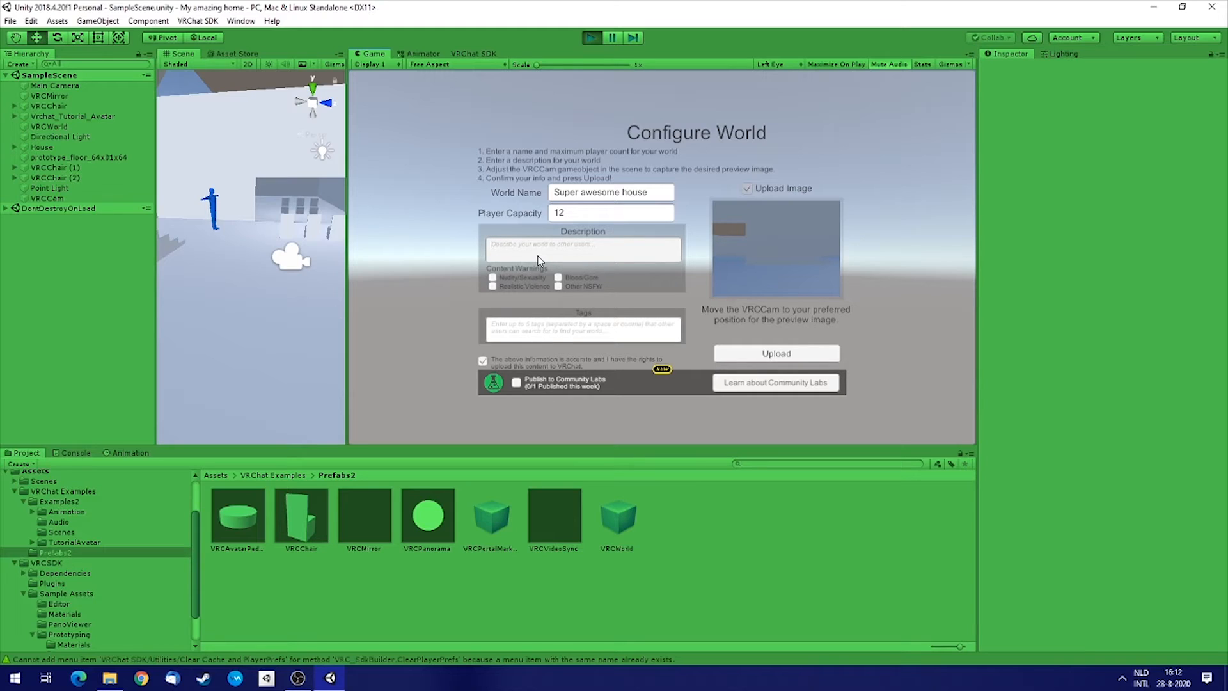
type("s")
type("SurudoRyu#2510")
key("Home")
key("Delete")
left_click(503, 331)
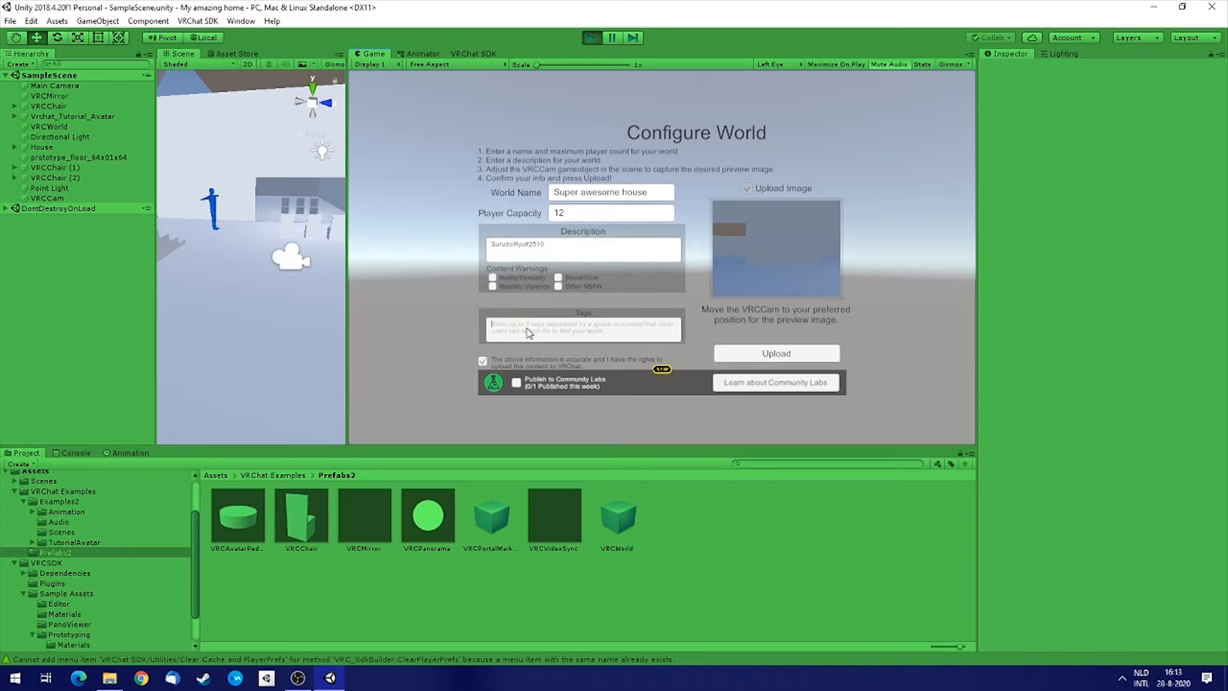
Enter chill, house as the world's tags.
type("d")
left_click_drag(348, 253, 568, 253)
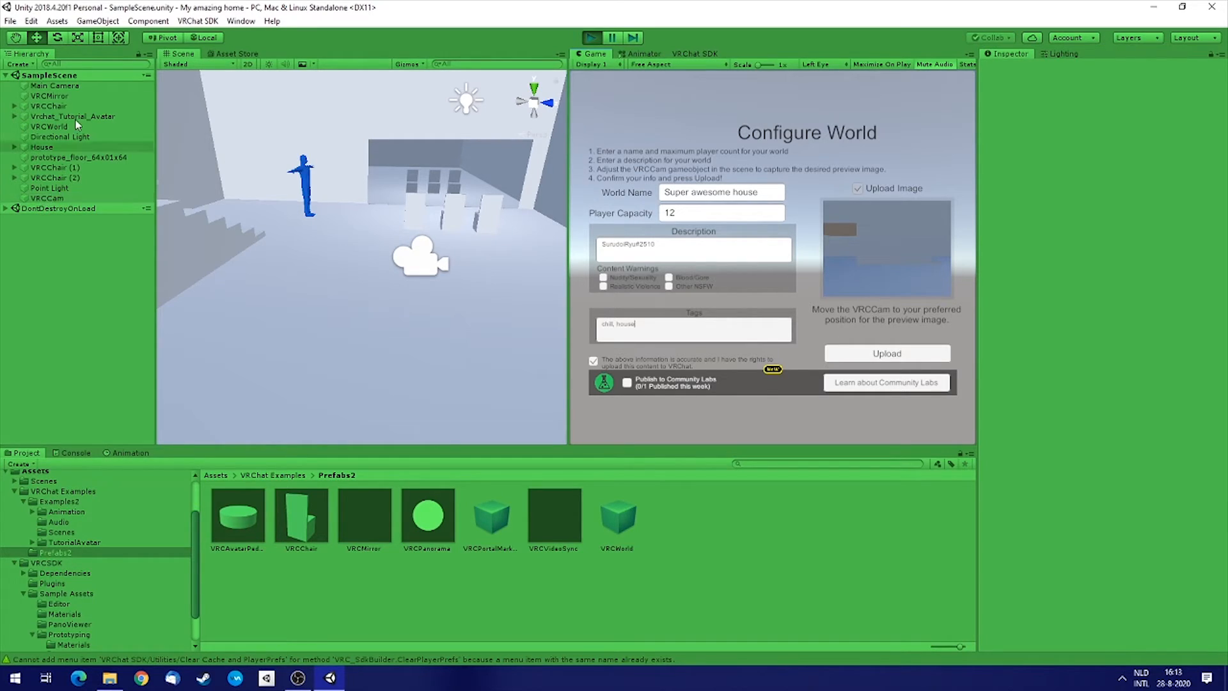
Move and rotate the VRCCam so the preview image frames the avatar and the chairs.
left_click(40, 199)
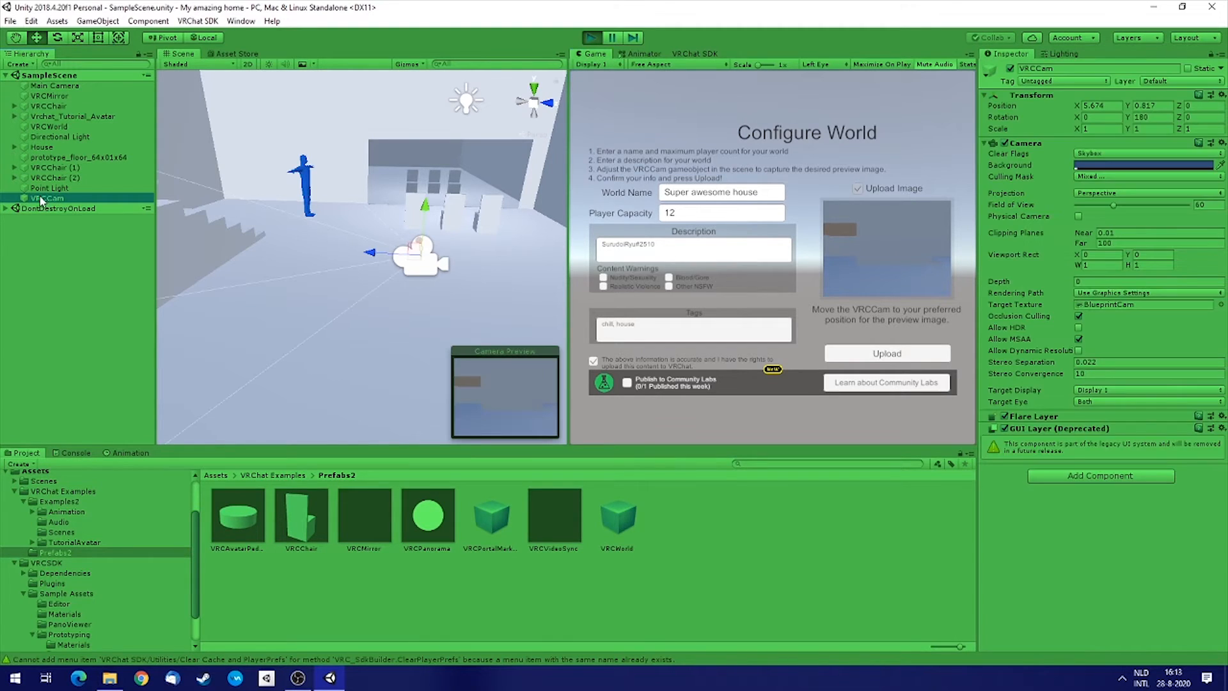
left_click_drag(473, 285, 404, 280, "alt")
key("e")
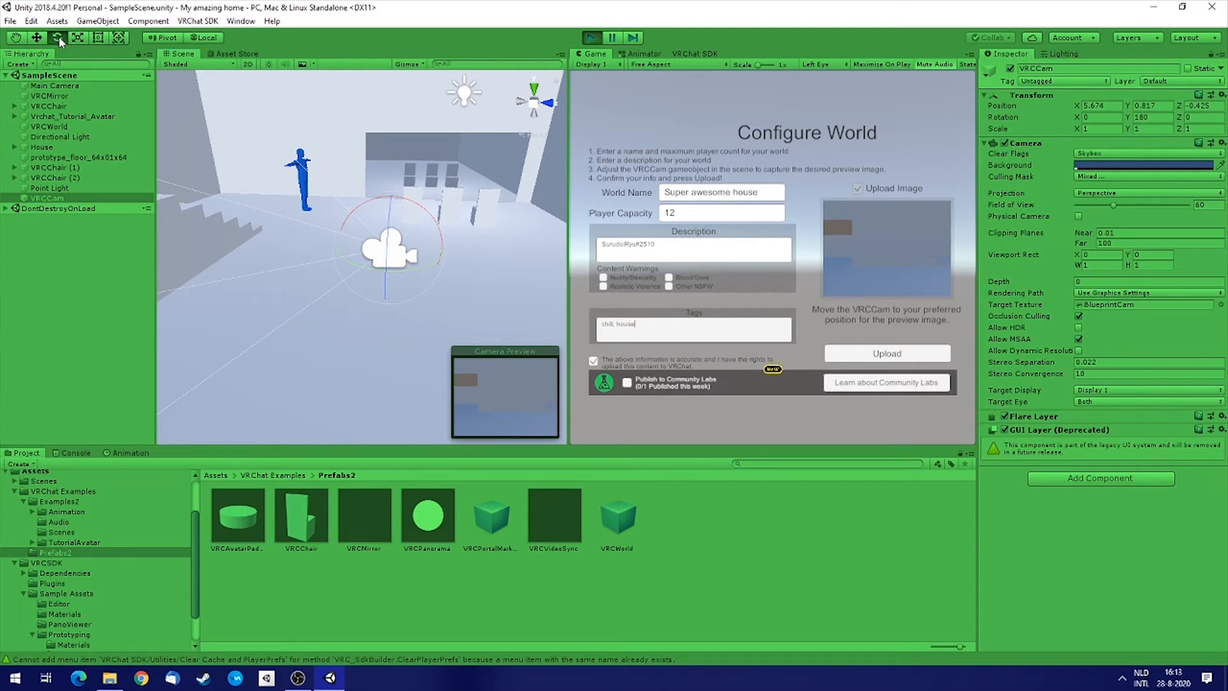
left_click_drag(417, 269, 290, 285)
key("w")
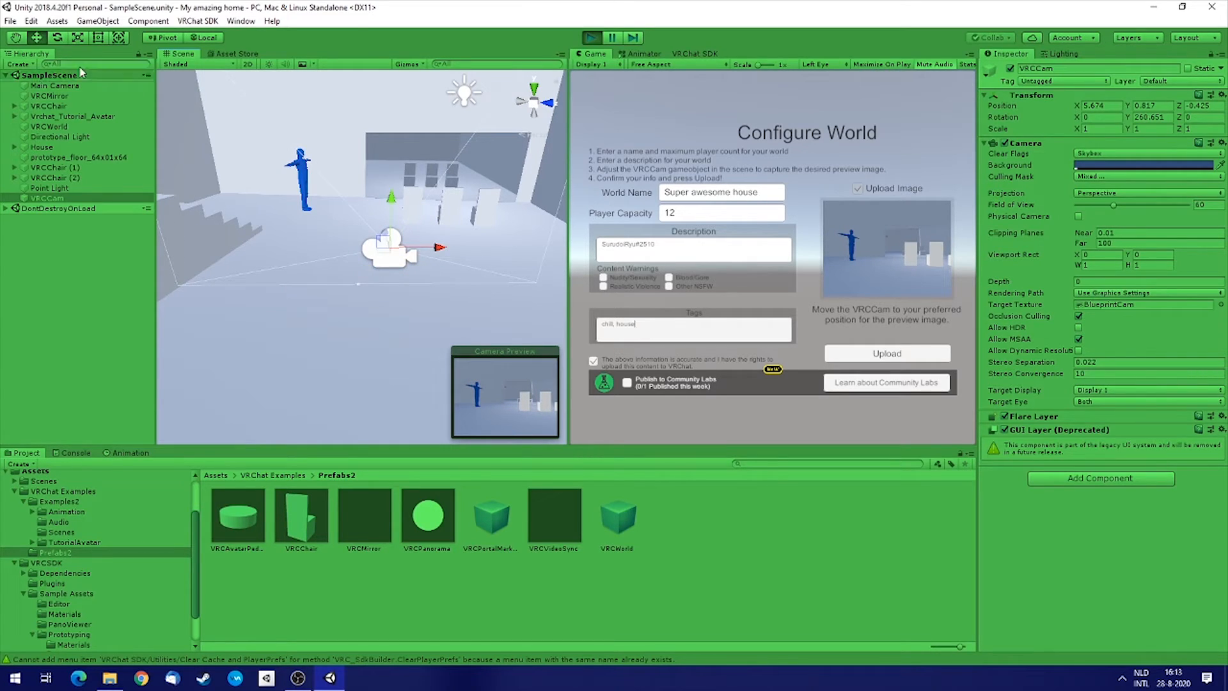
left_click_drag(384, 256, 549, 159)
key("e")
left_click_drag(519, 211, 547, 213)
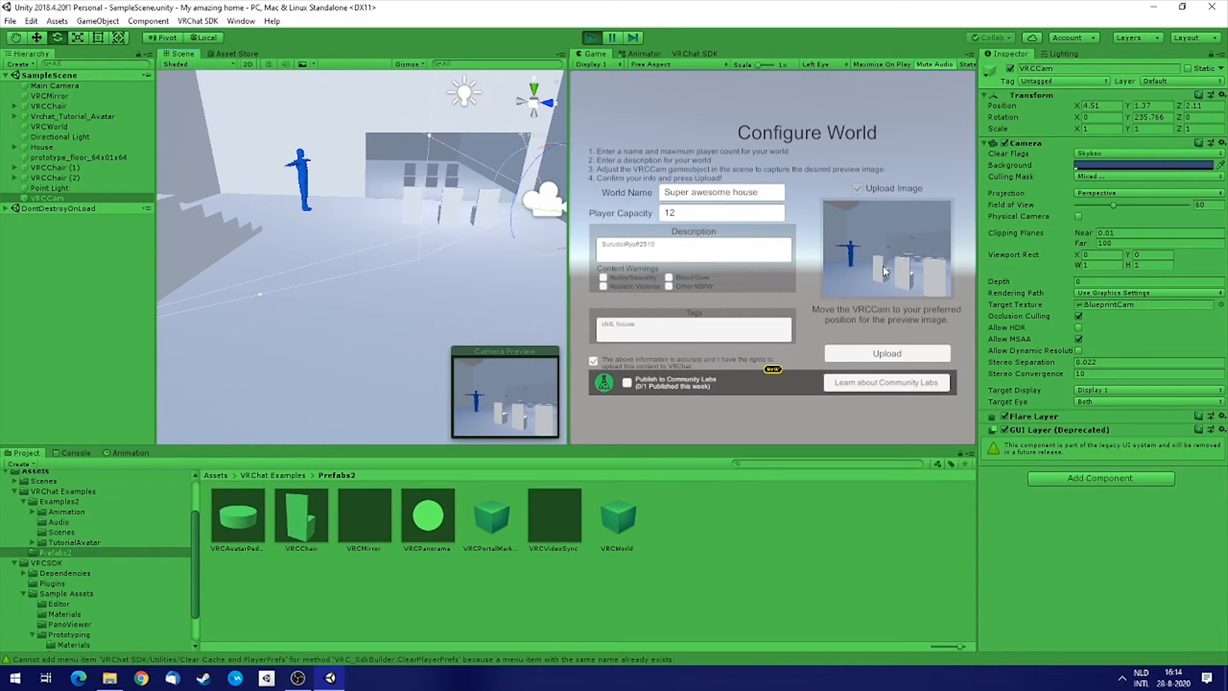
Upload the world and close the upload confirmation dialog.
left_click(899, 357)
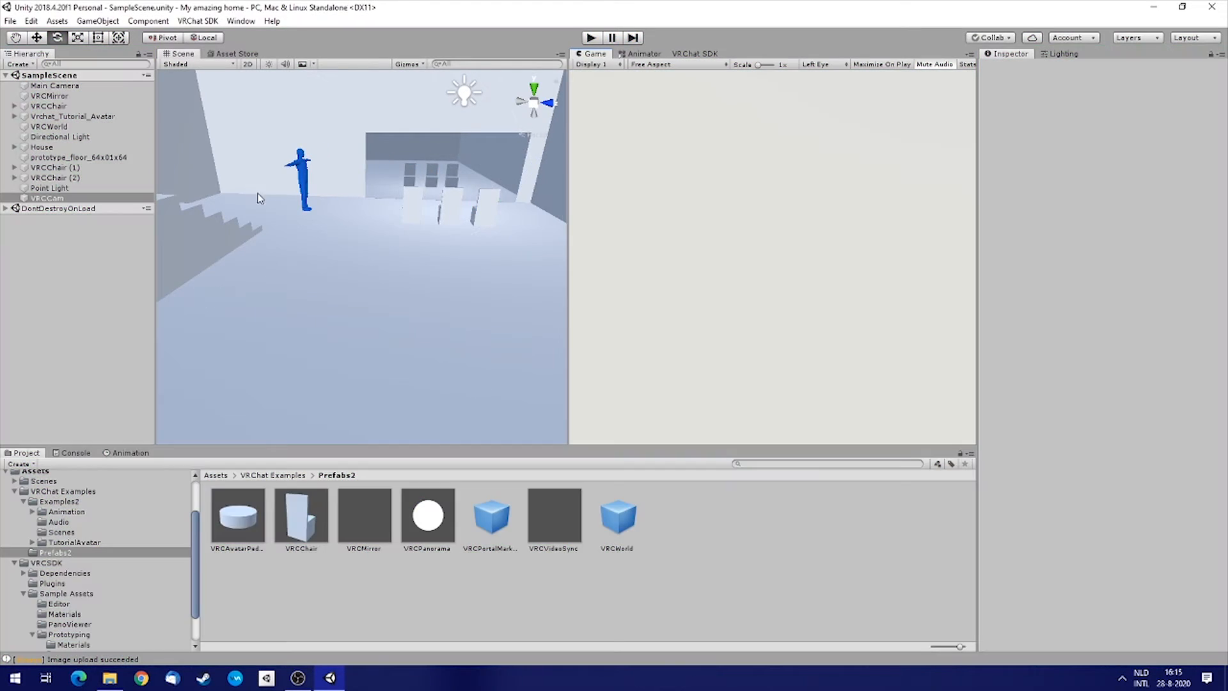
left_click_drag(315, 101, 330, 181)
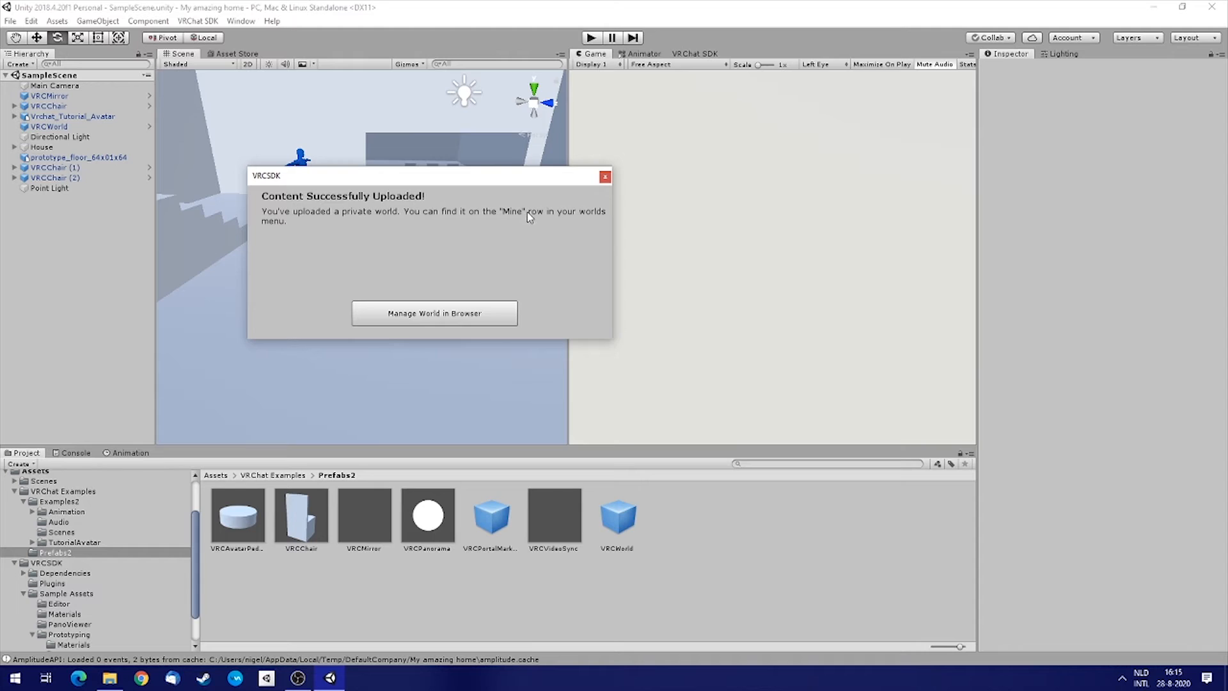
left_click(605, 177)
Switch to Steam and launch VRChat in Desktop (Non-VR) mode.
left_click(203, 678)
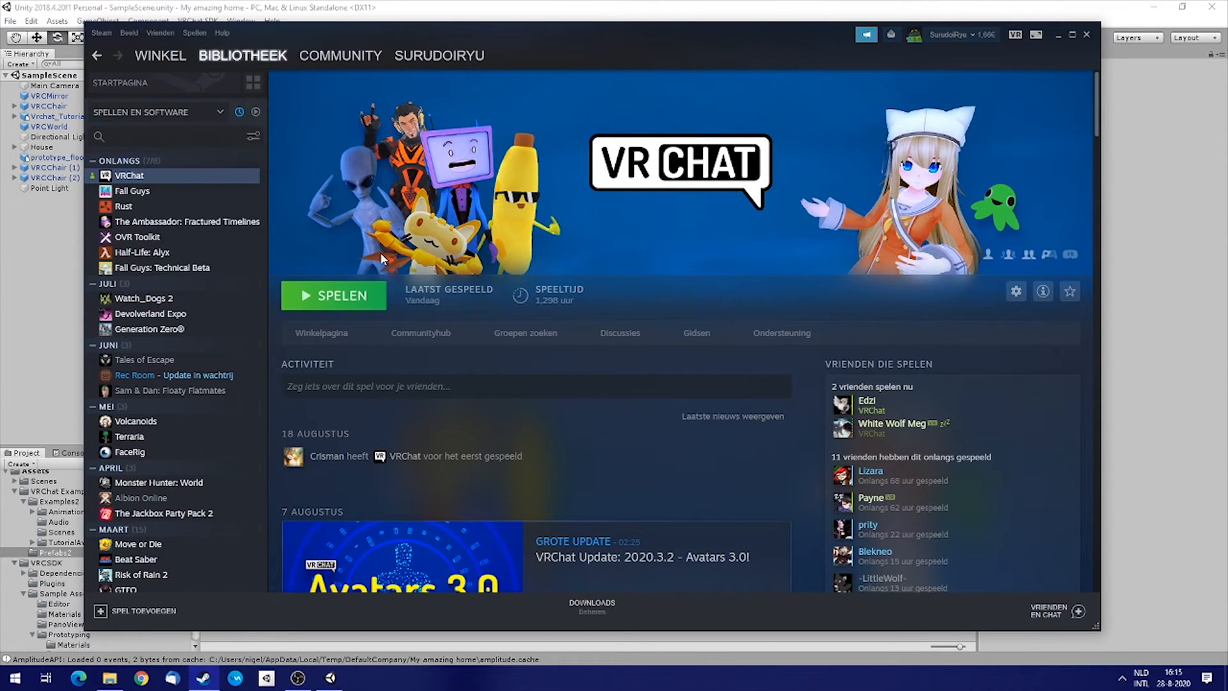
left_click(362, 307)
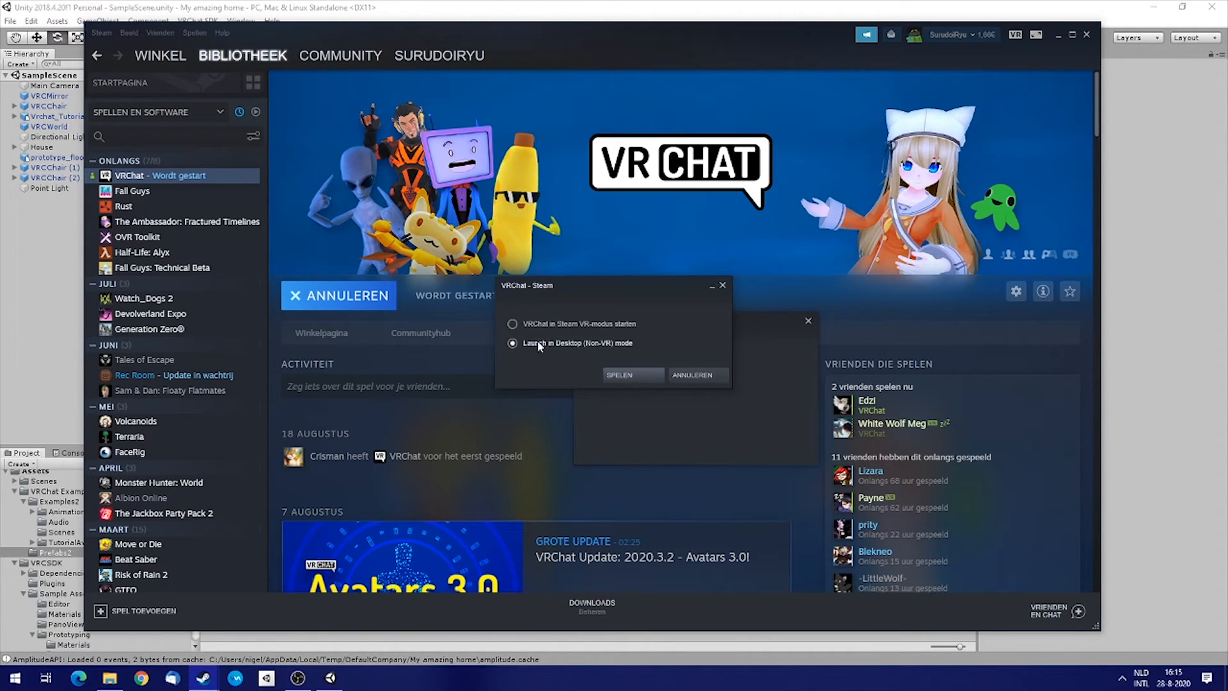
left_click(640, 376)
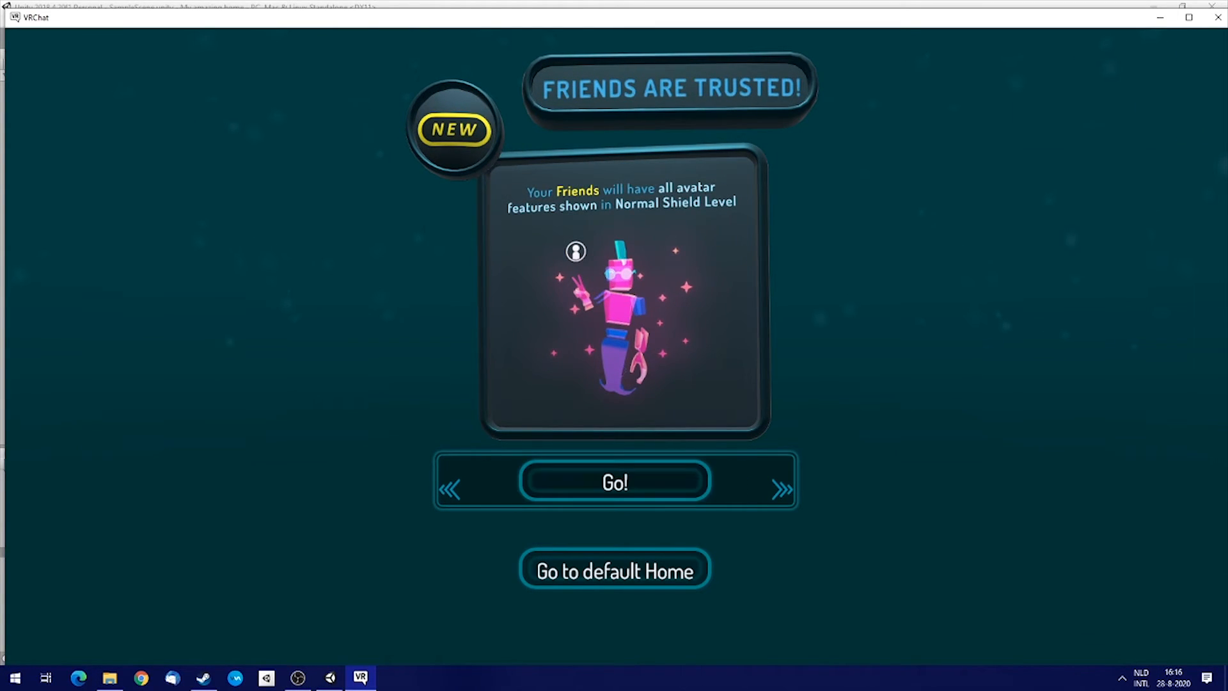
Open the in-game Worlds menu and select Super awesome house from the Mine row.
left_click(615, 481)
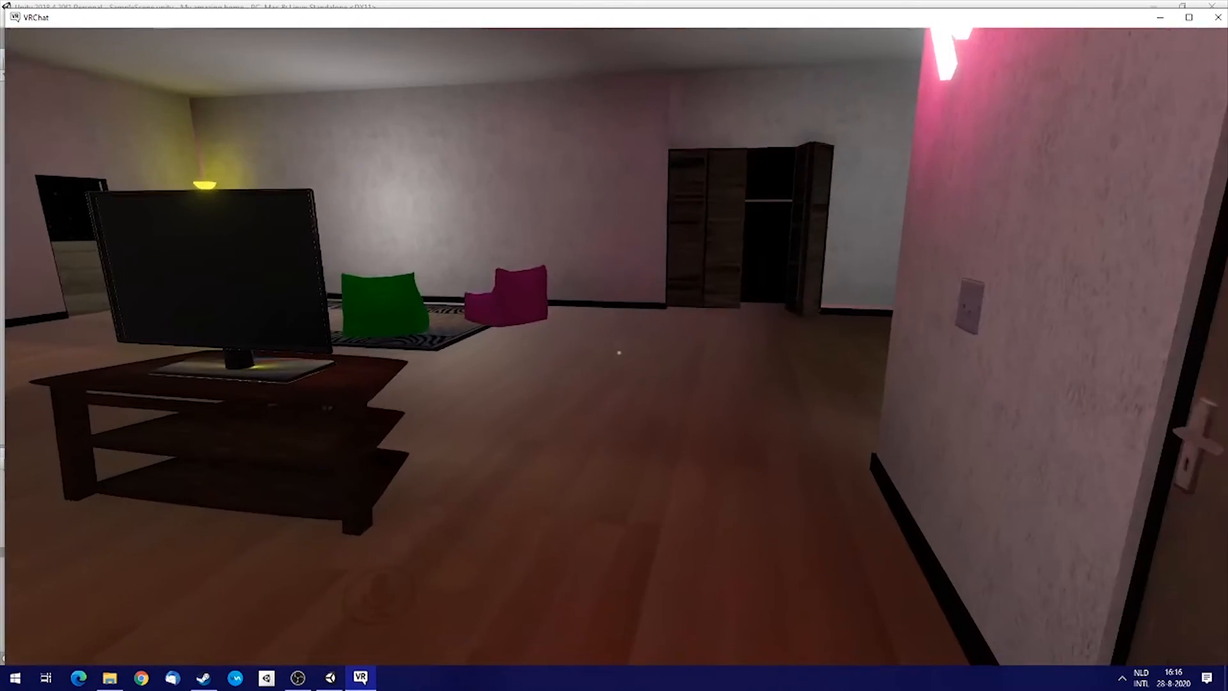
key("Escape")
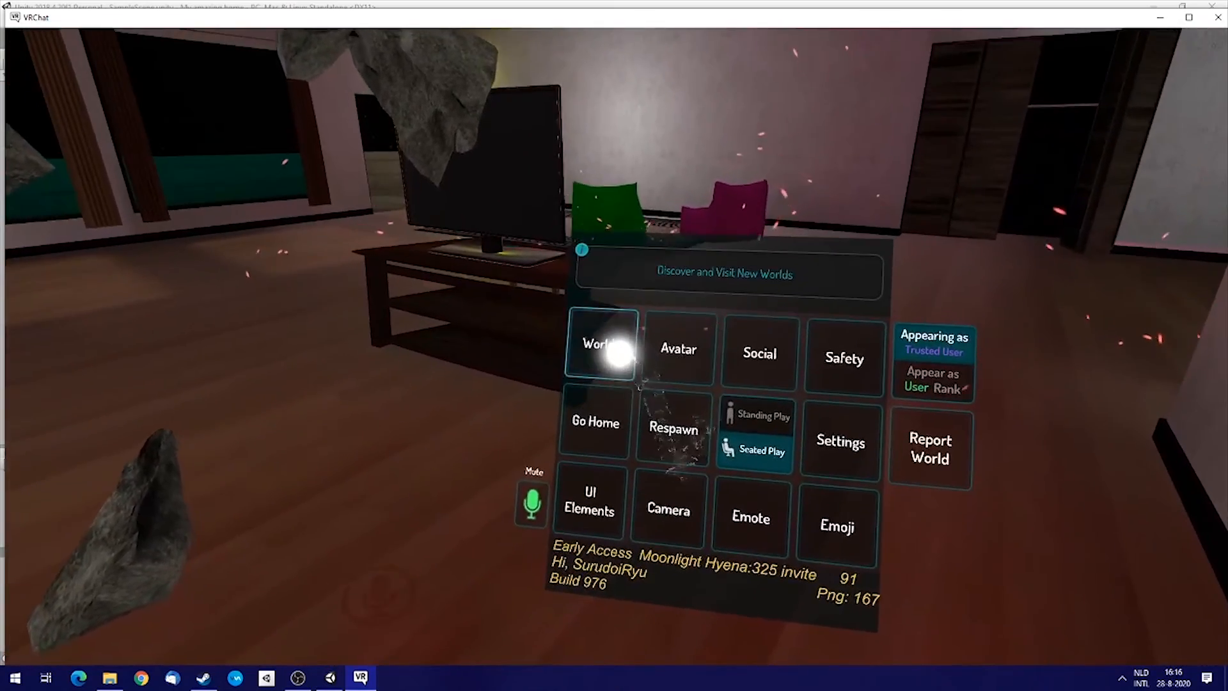
left_click(618, 353)
scroll(614, 384, "down", 10)
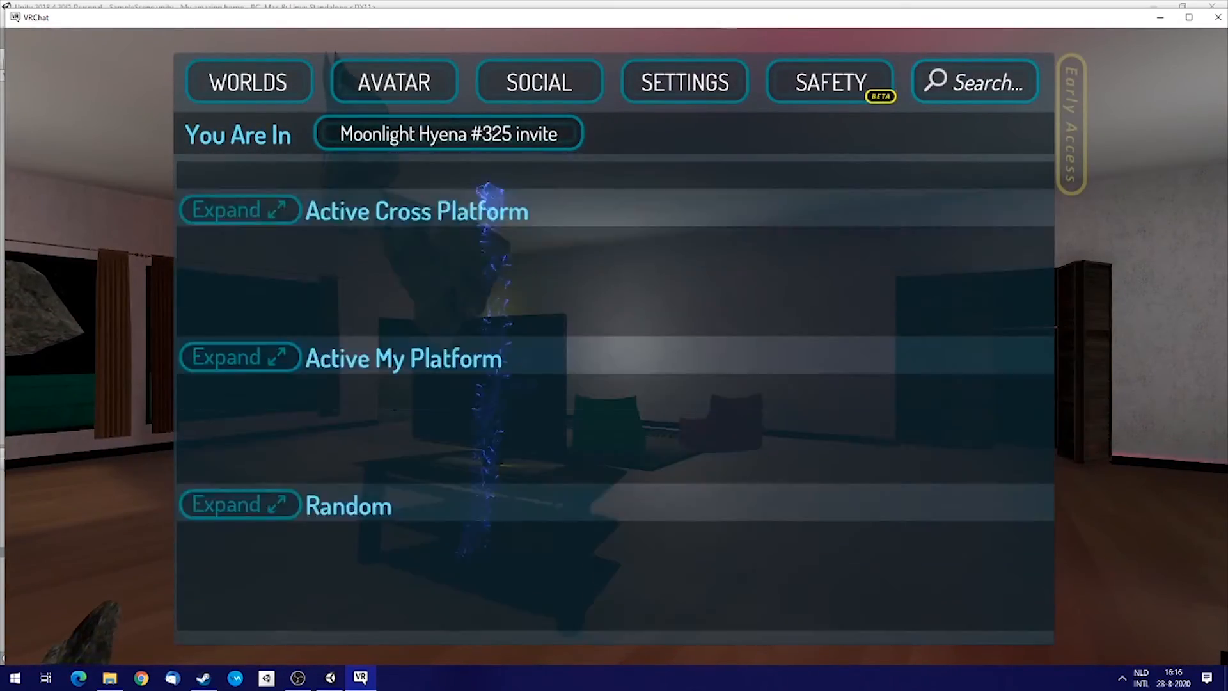
scroll(503, 481, "down", 10)
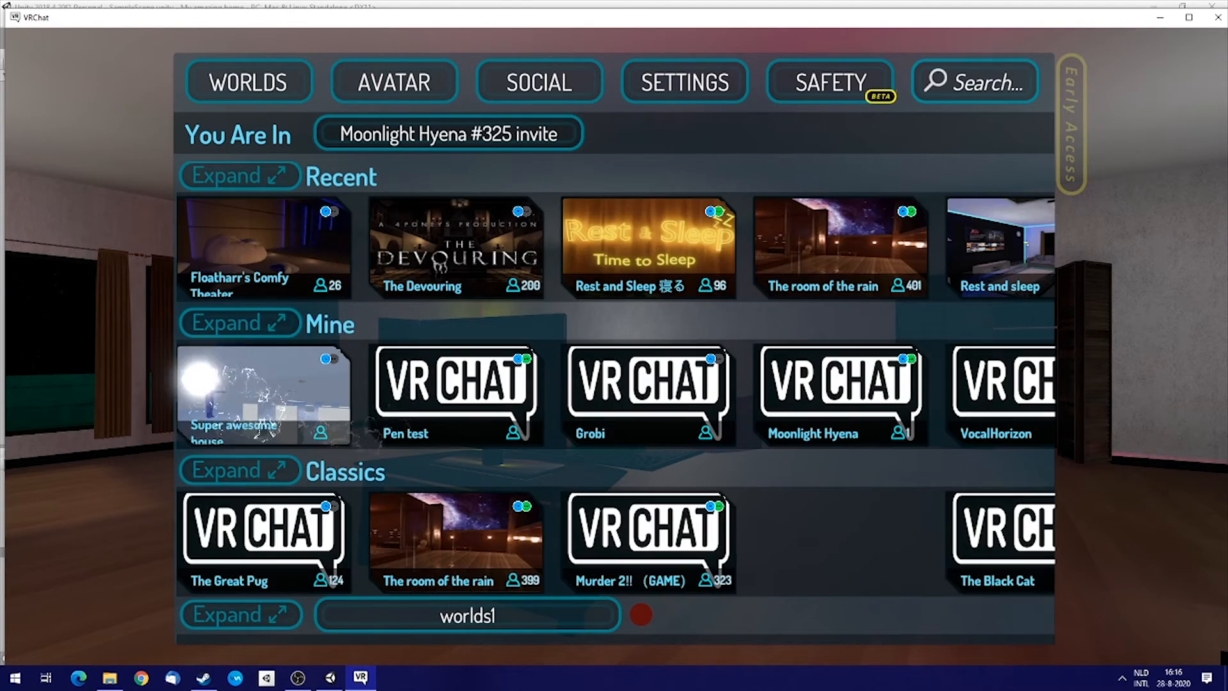
left_click(274, 441)
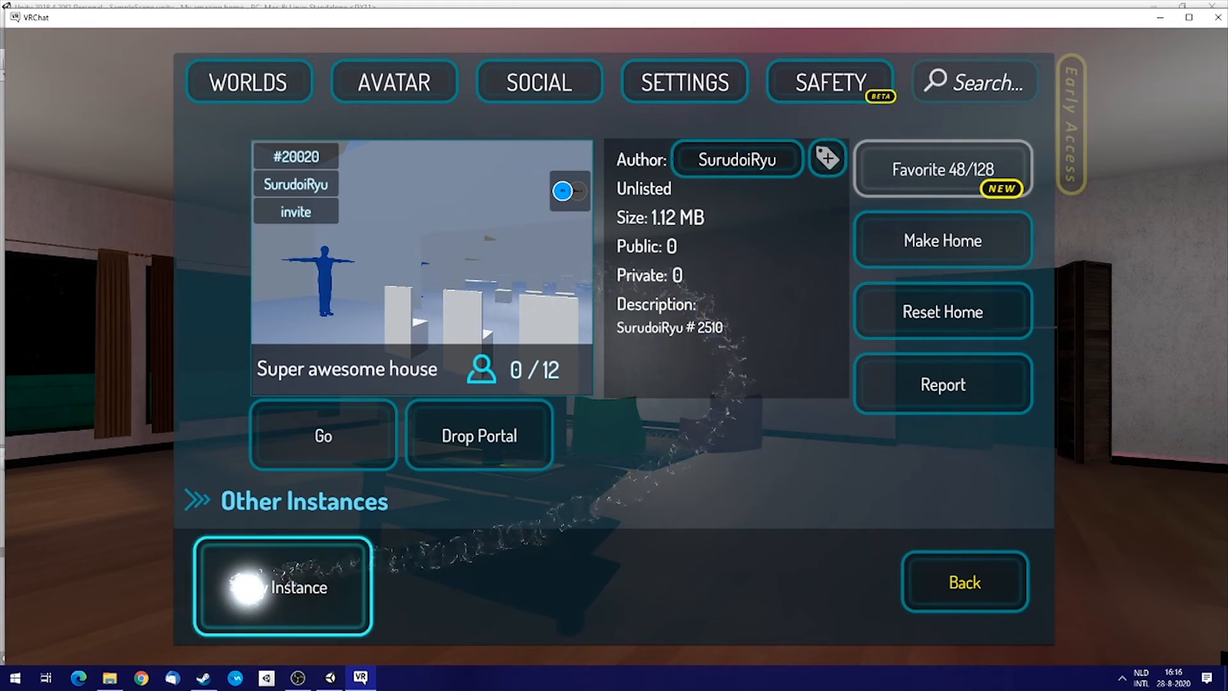
Create a new Invite Only instance of Super awesome house and go to it.
left_click(288, 586)
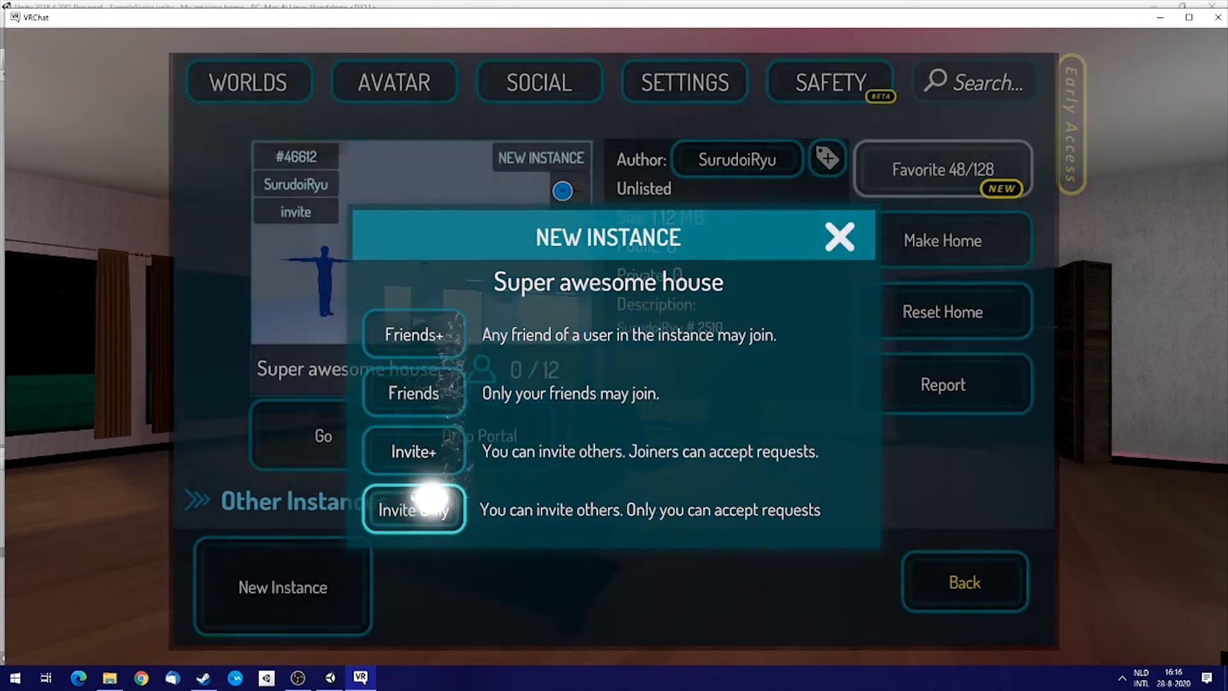
left_click(422, 506)
left_click(316, 439)
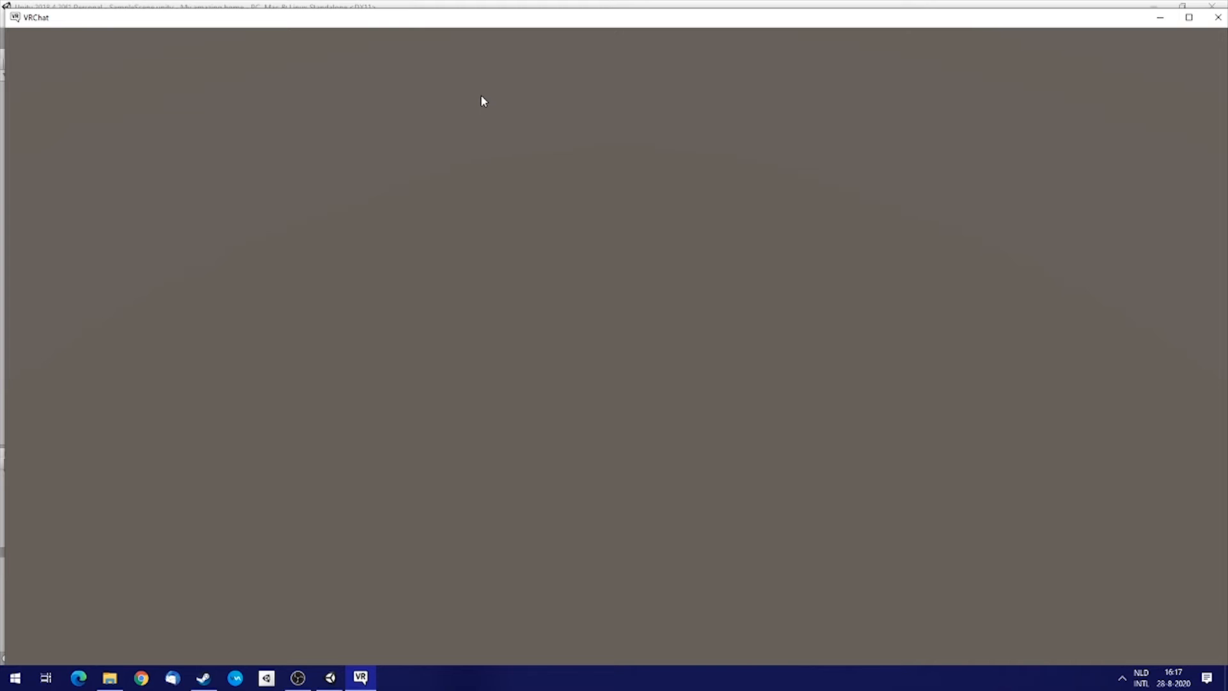
Close VRChat and return to the Unity editor.
key("alt+F4")
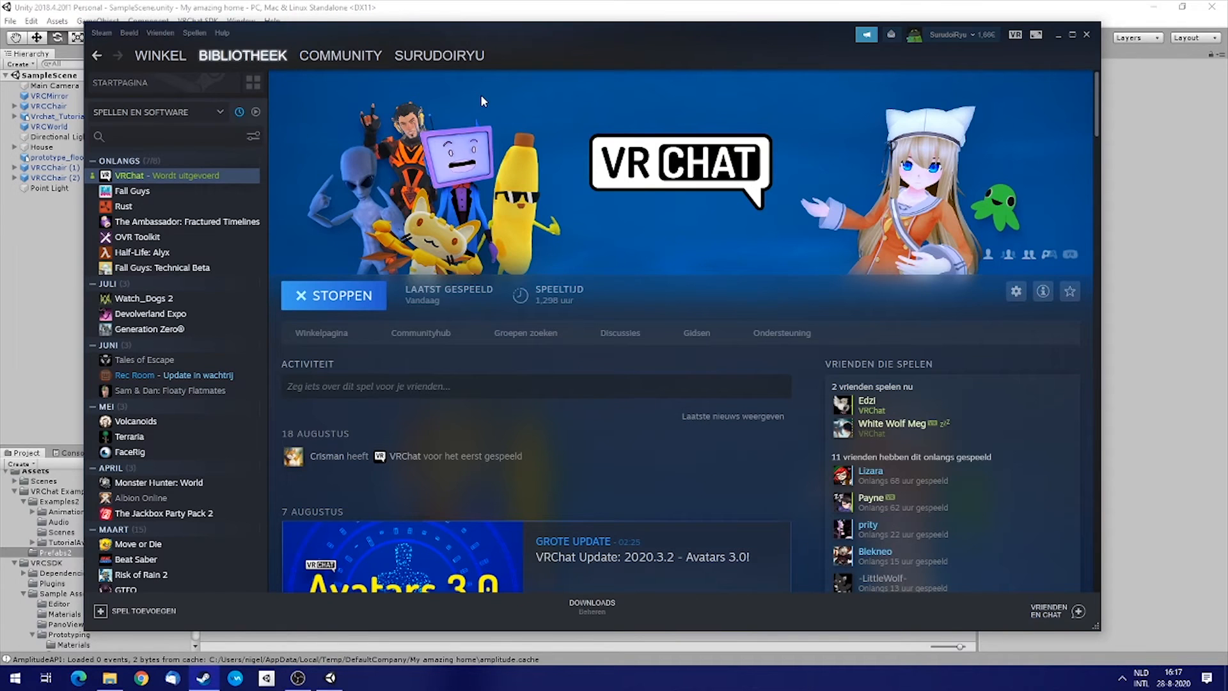
left_click(494, 7)
right_click_drag(431, 318, 388, 208)
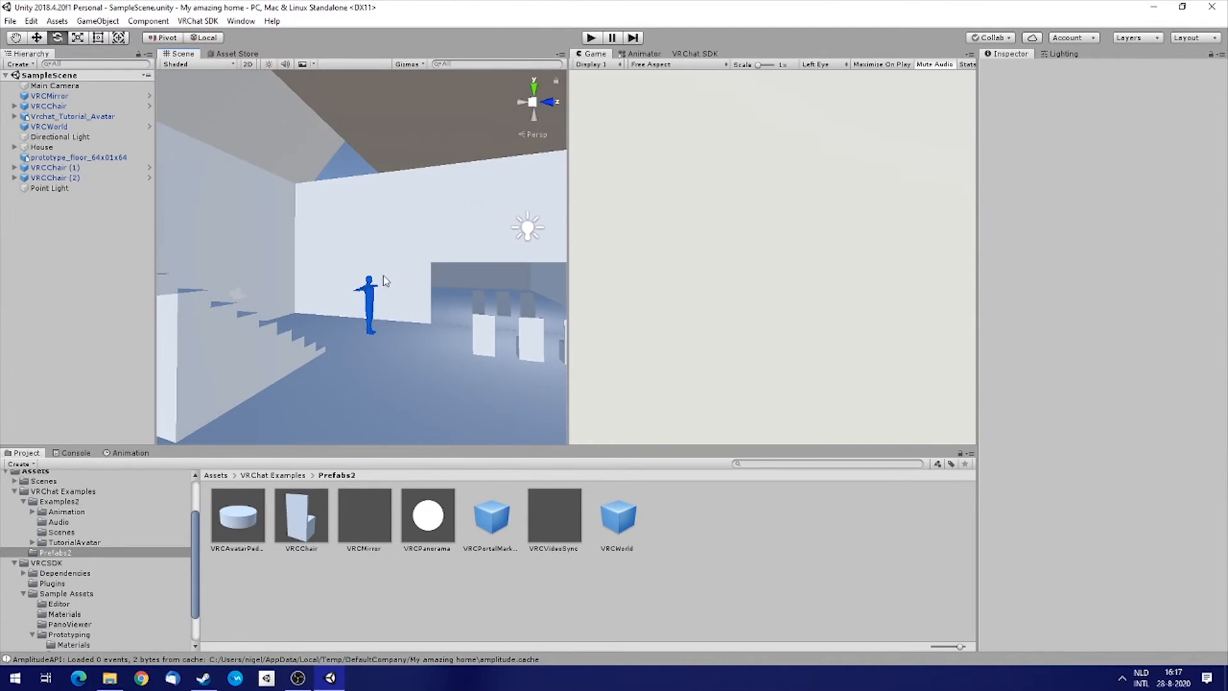
Add a Box Collider component to the prototype floor object.
left_click(368, 371)
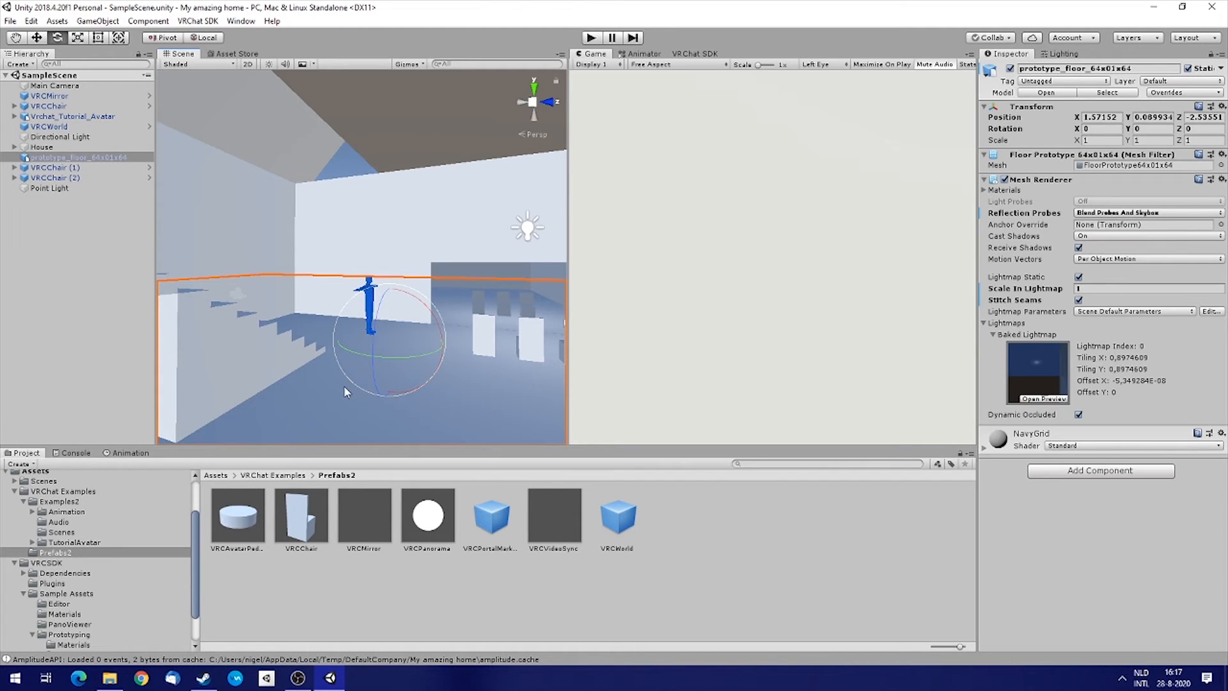
right_click_drag(326, 397, 392, 196)
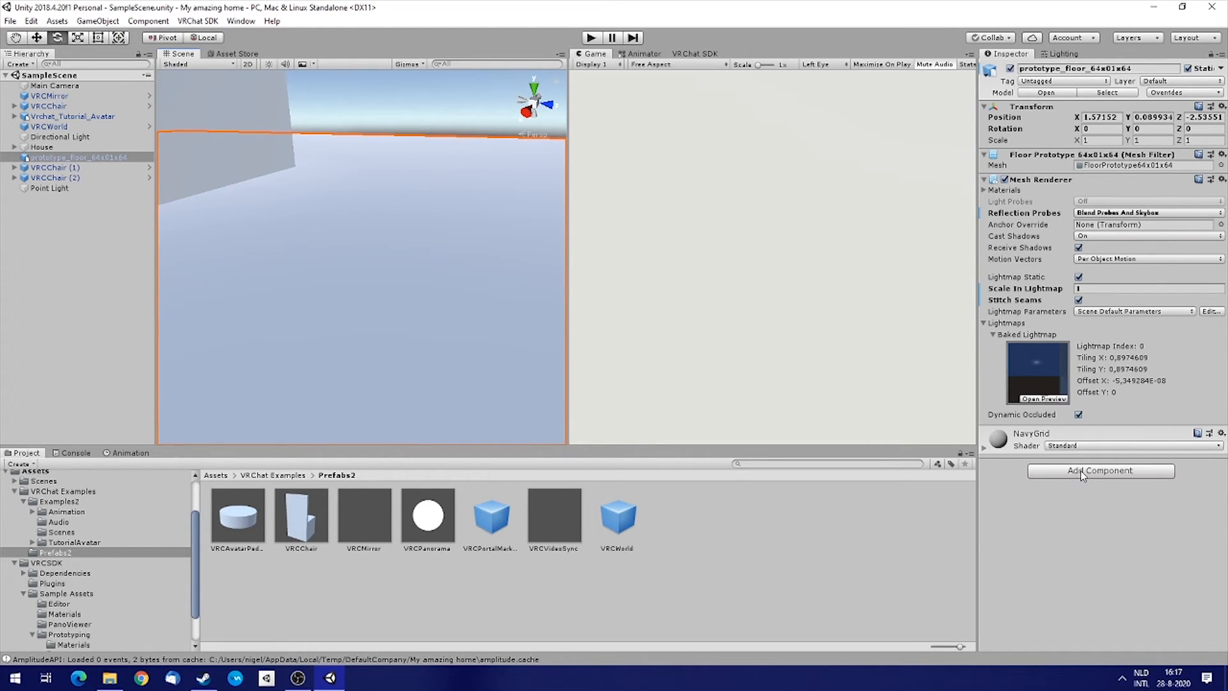
right_click_drag(554, 274, 439, 282)
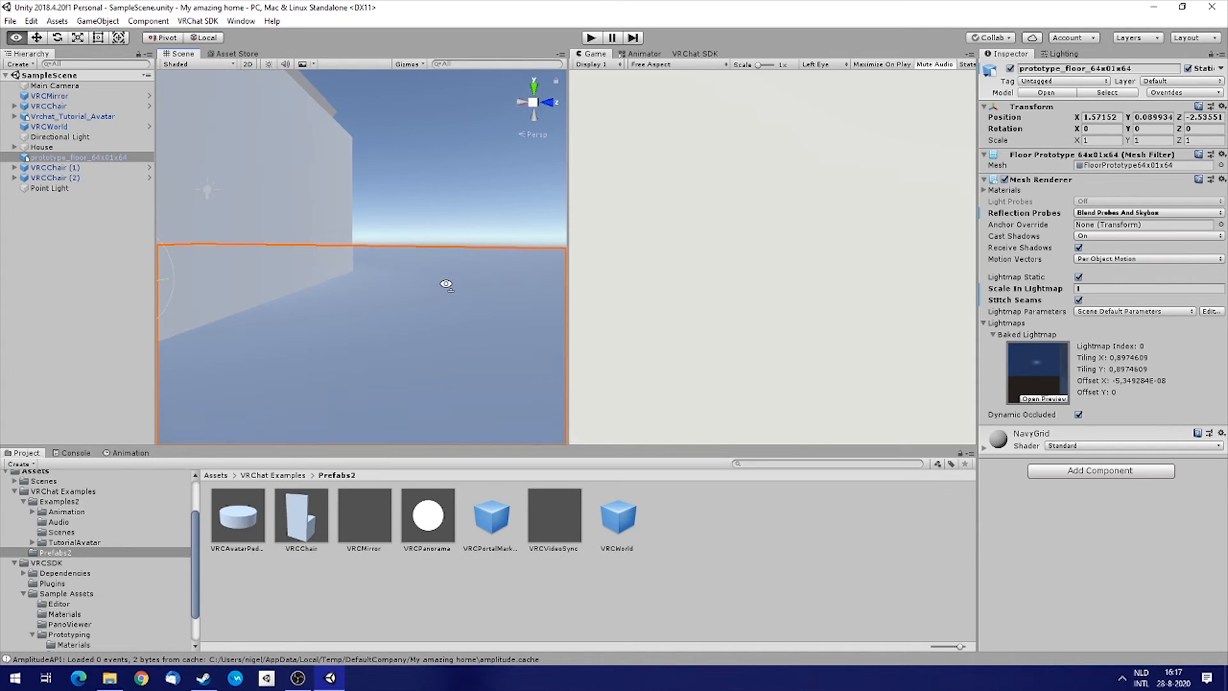
right_click_drag(362, 275, 289, 212)
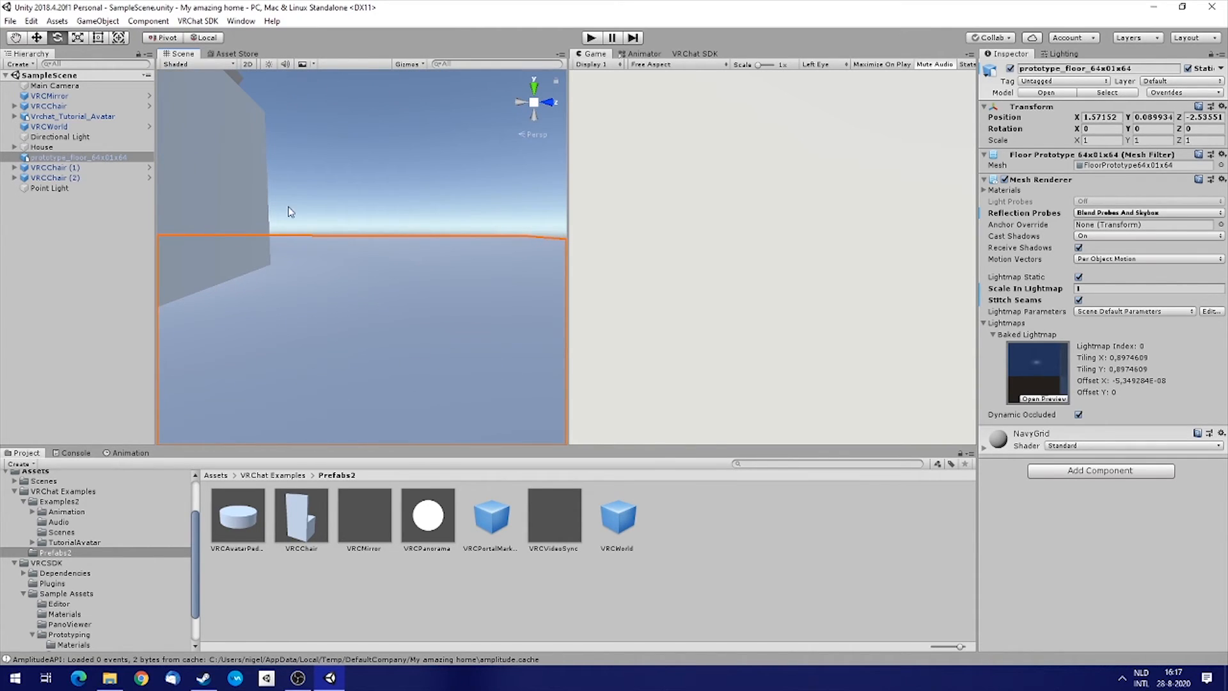
left_click(55, 158)
left_click(1080, 476)
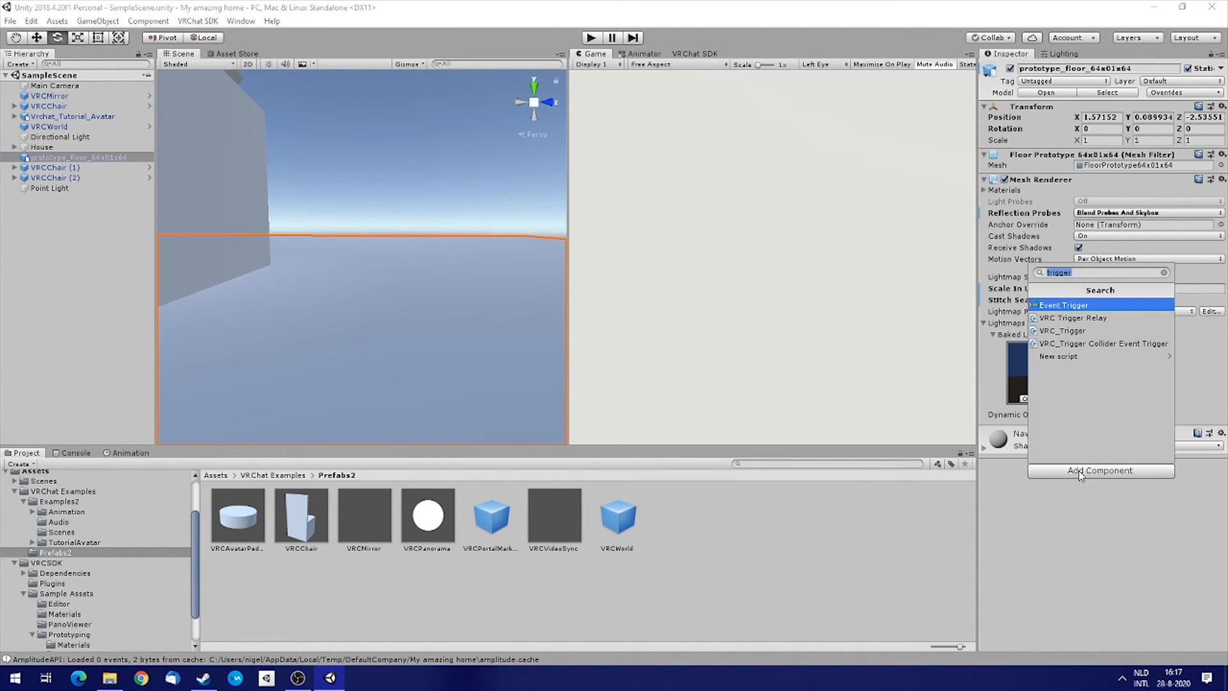
type("box")
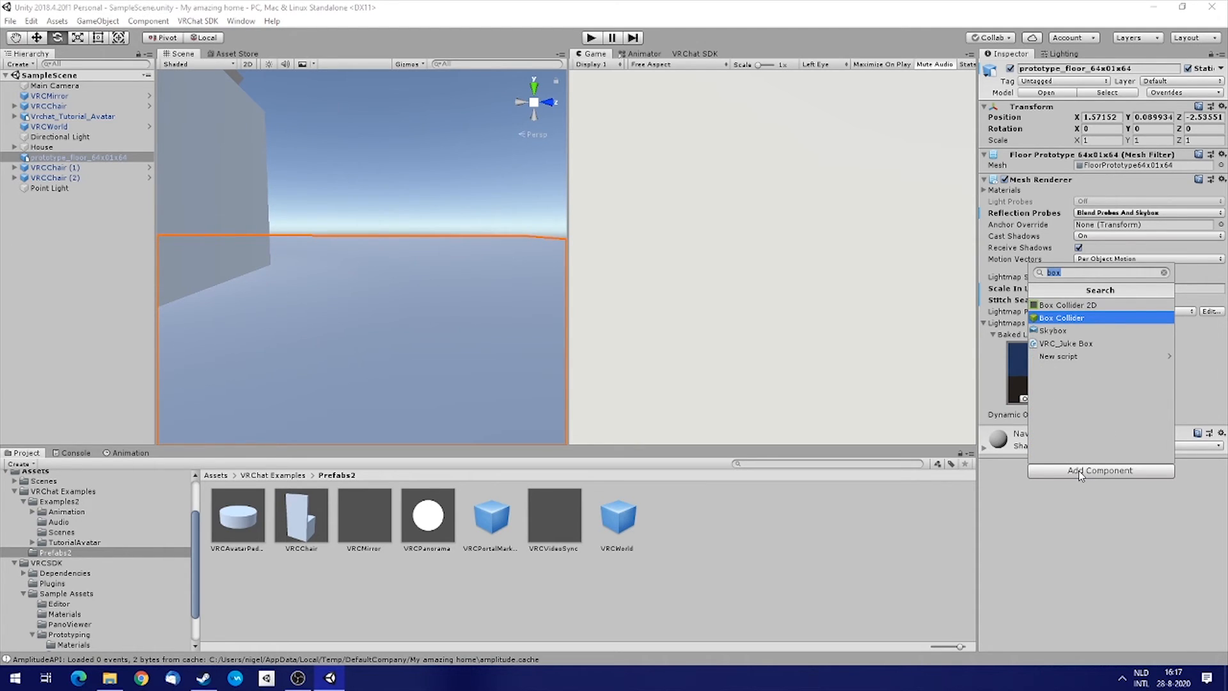
key("Return")
Select all child objects of House and add a Mesh Collider component to them.
right_click_drag(366, 283, 338, 294)
key("a")
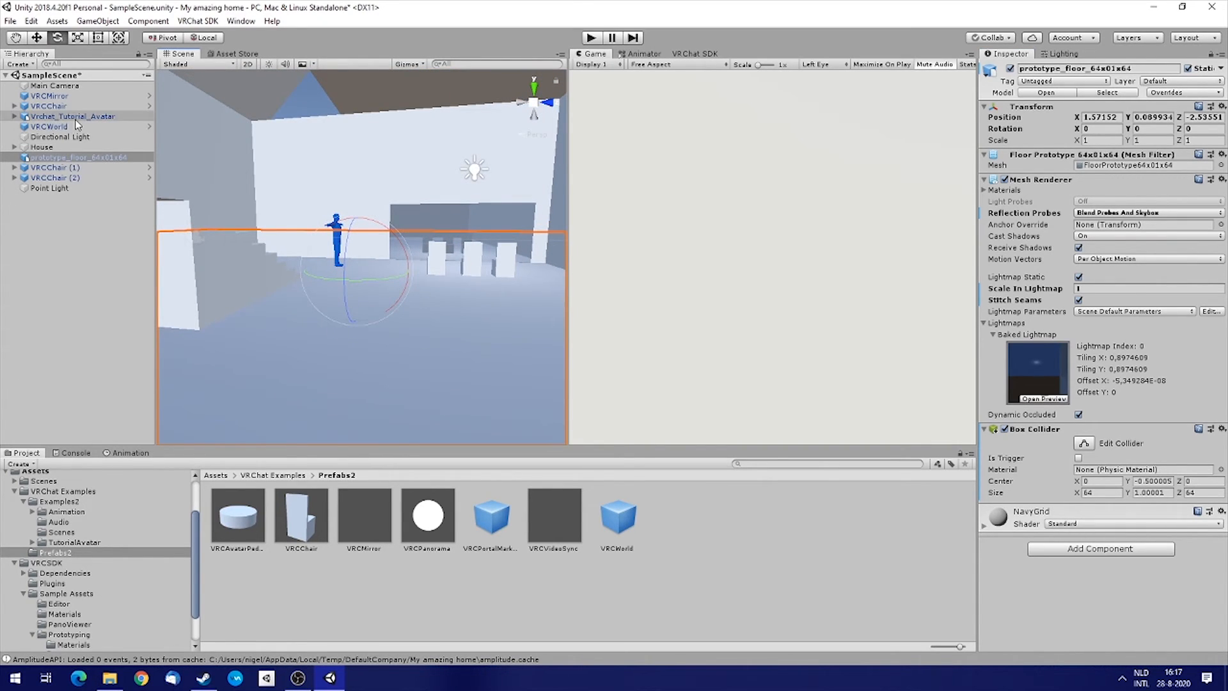
left_click(243, 261)
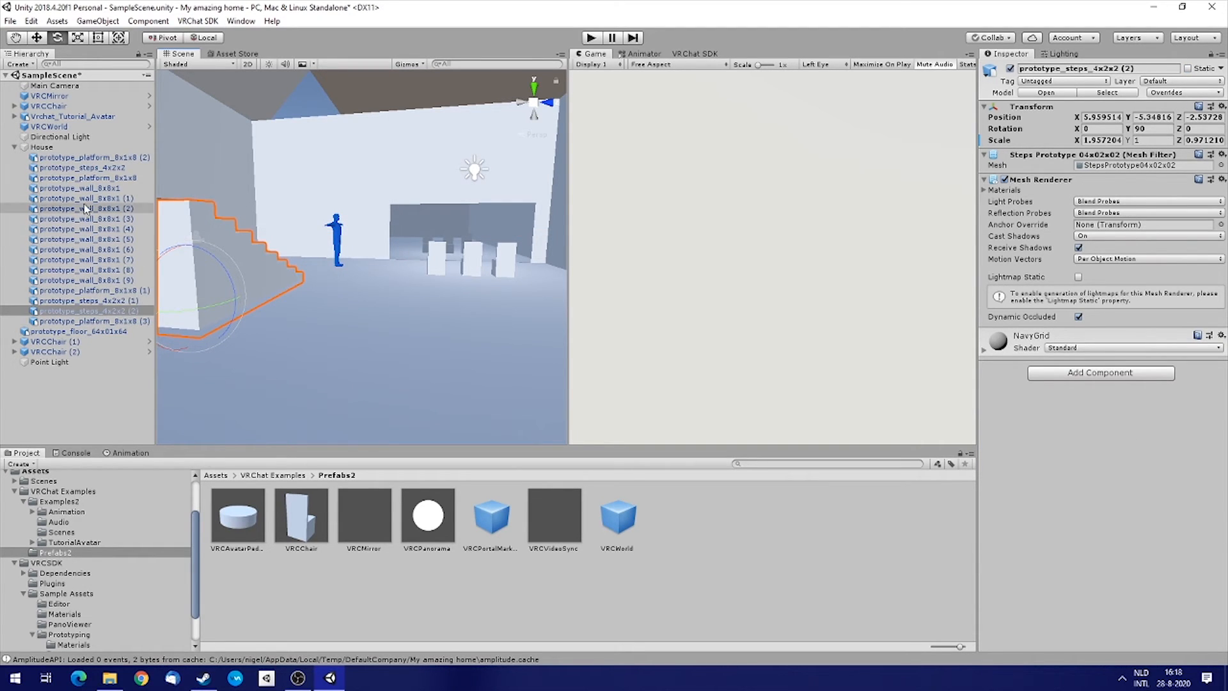
double_click(89, 156)
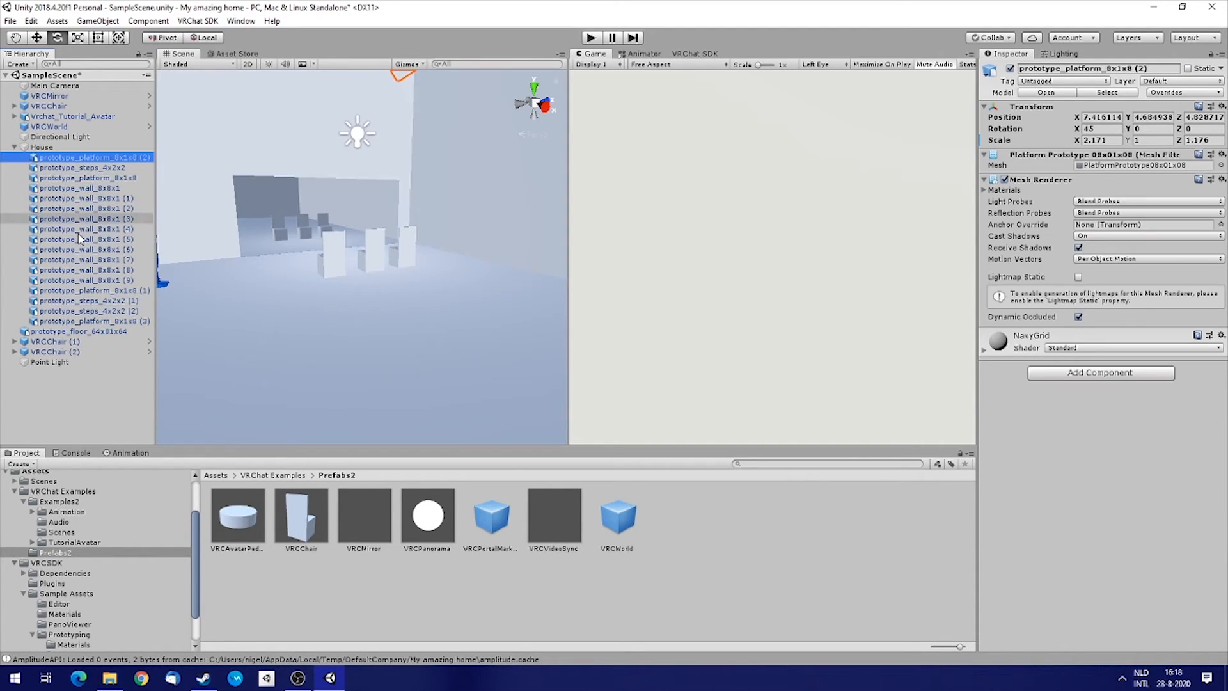
left_click(64, 321, "shift")
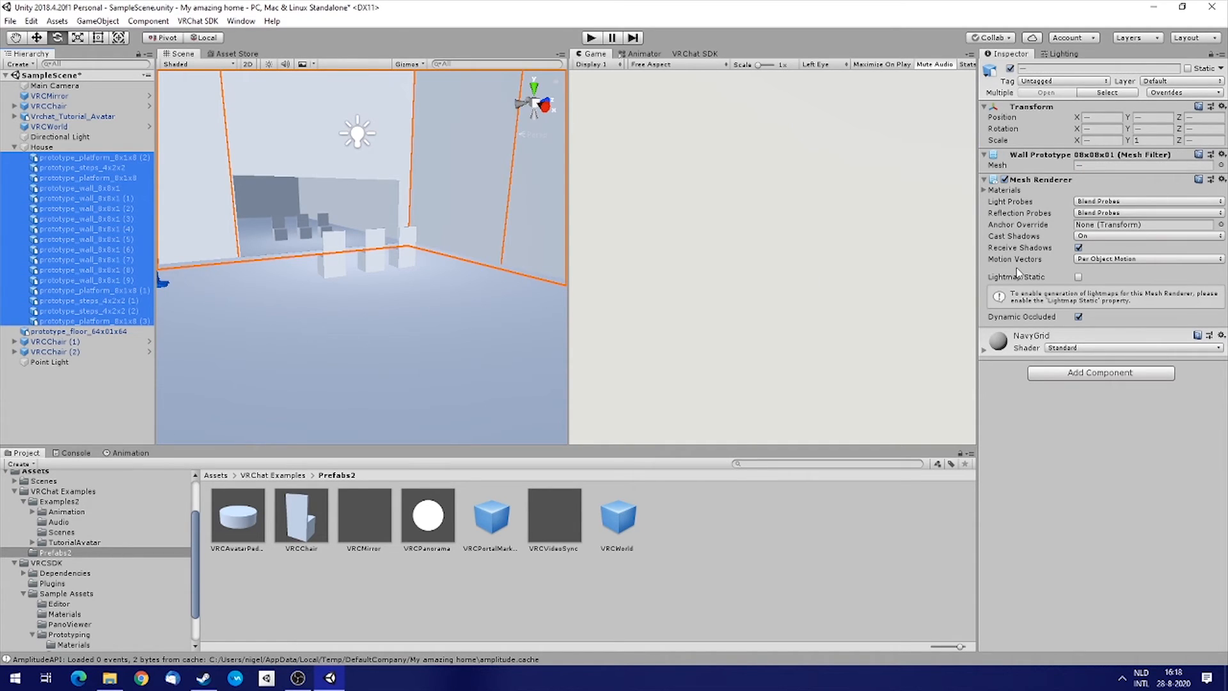
left_click(1066, 374)
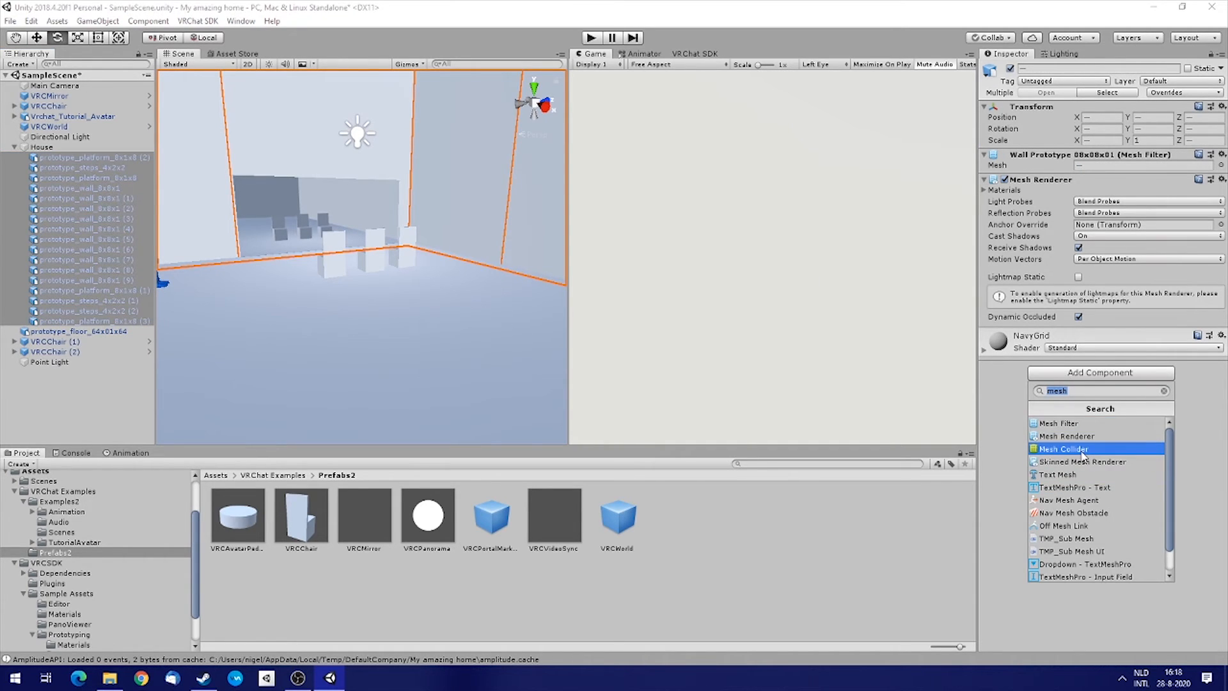
left_click(1083, 450)
Start Build & Publish for Windows from the VRChat SDK Builder.
right_click_drag(413, 298, 408, 263)
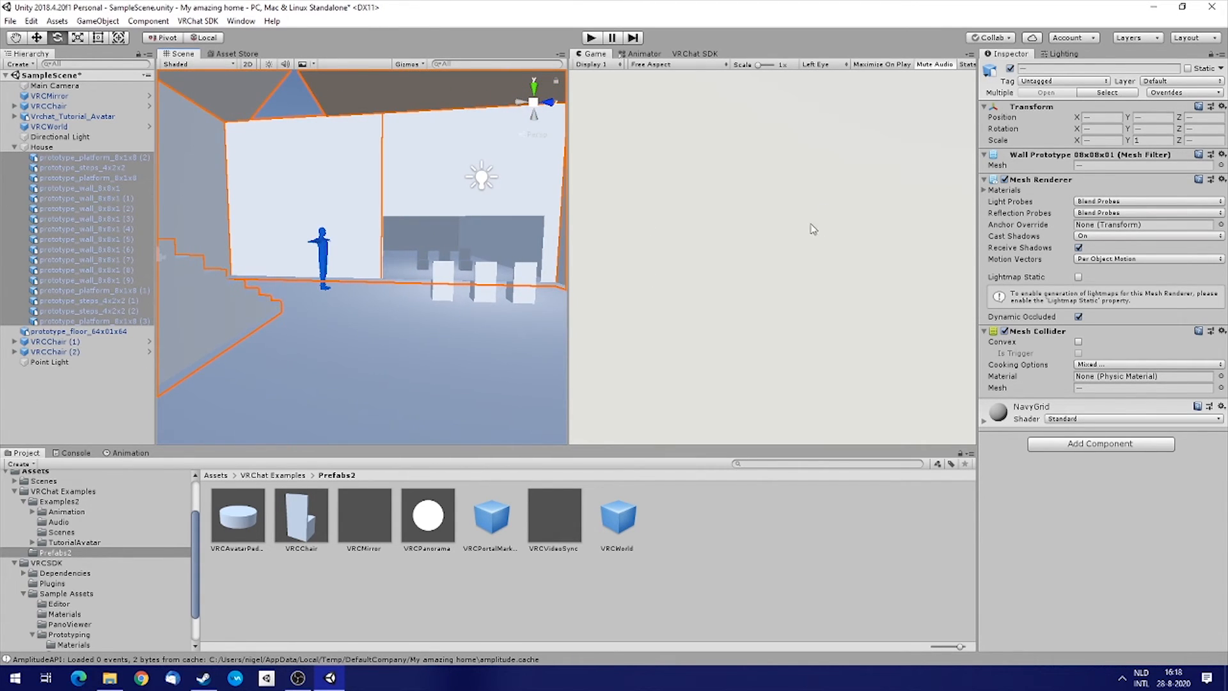
left_click(697, 54)
left_click(729, 133)
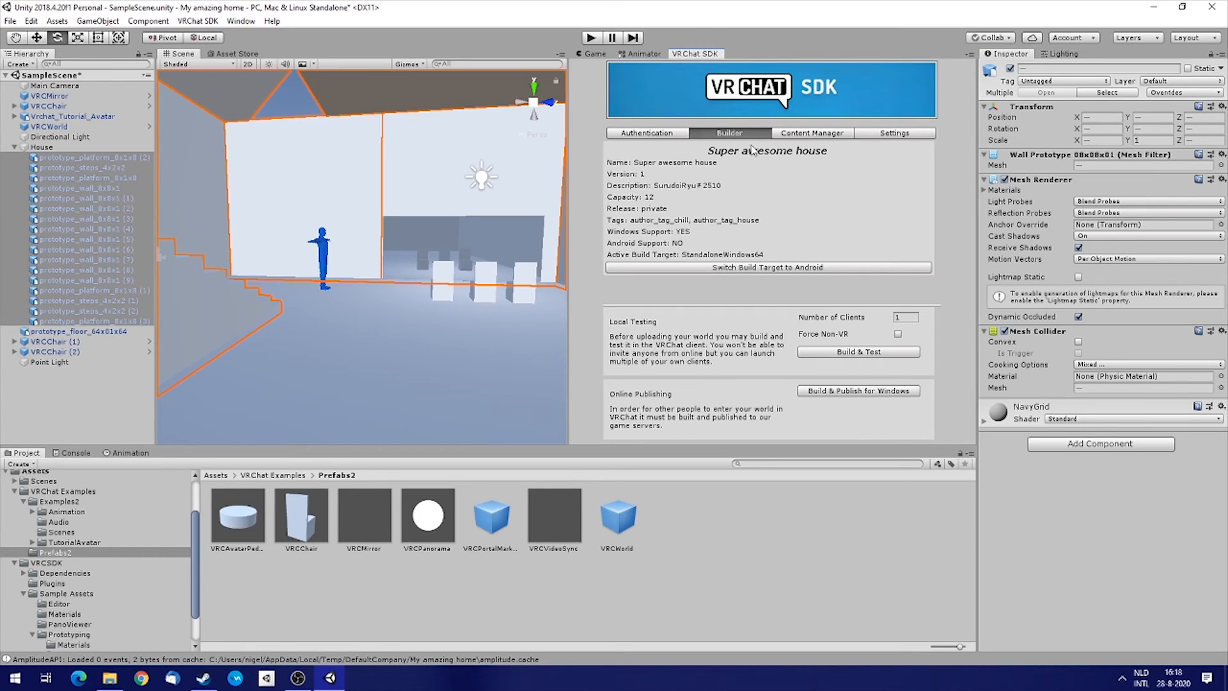
left_click(851, 392)
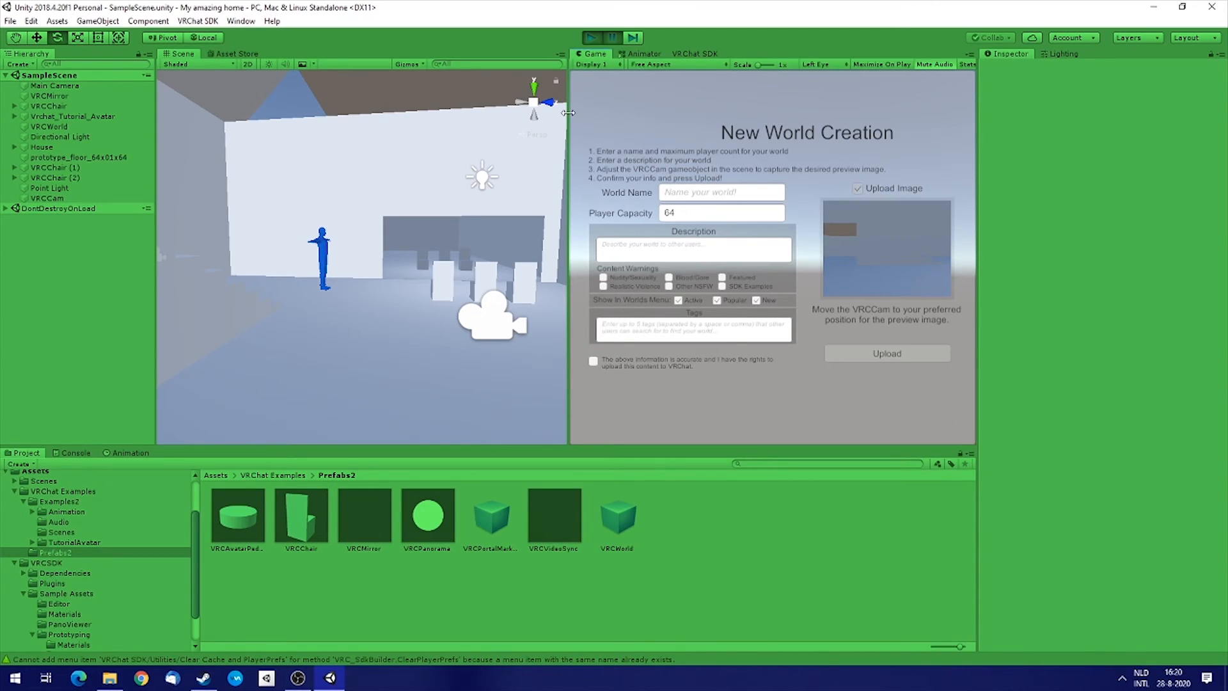
Tick the upload rights confirmation and upload the updated world.
left_click_drag(568, 112, 488, 116)
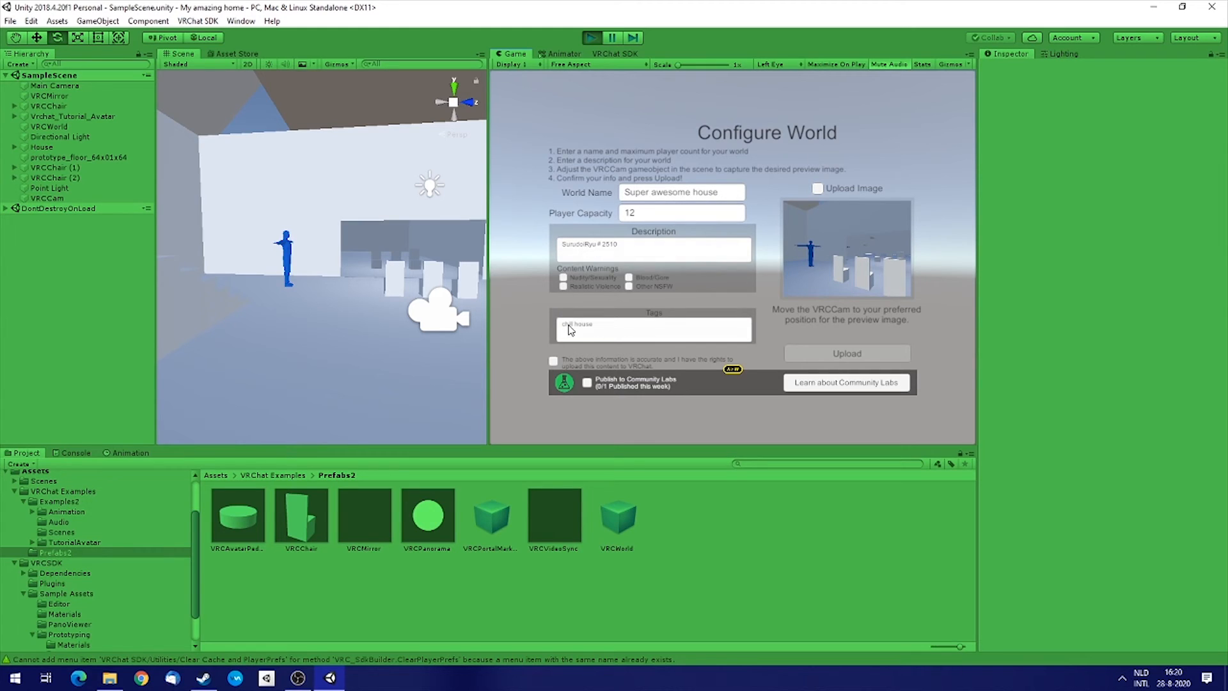
left_click(554, 362)
left_click(860, 357)
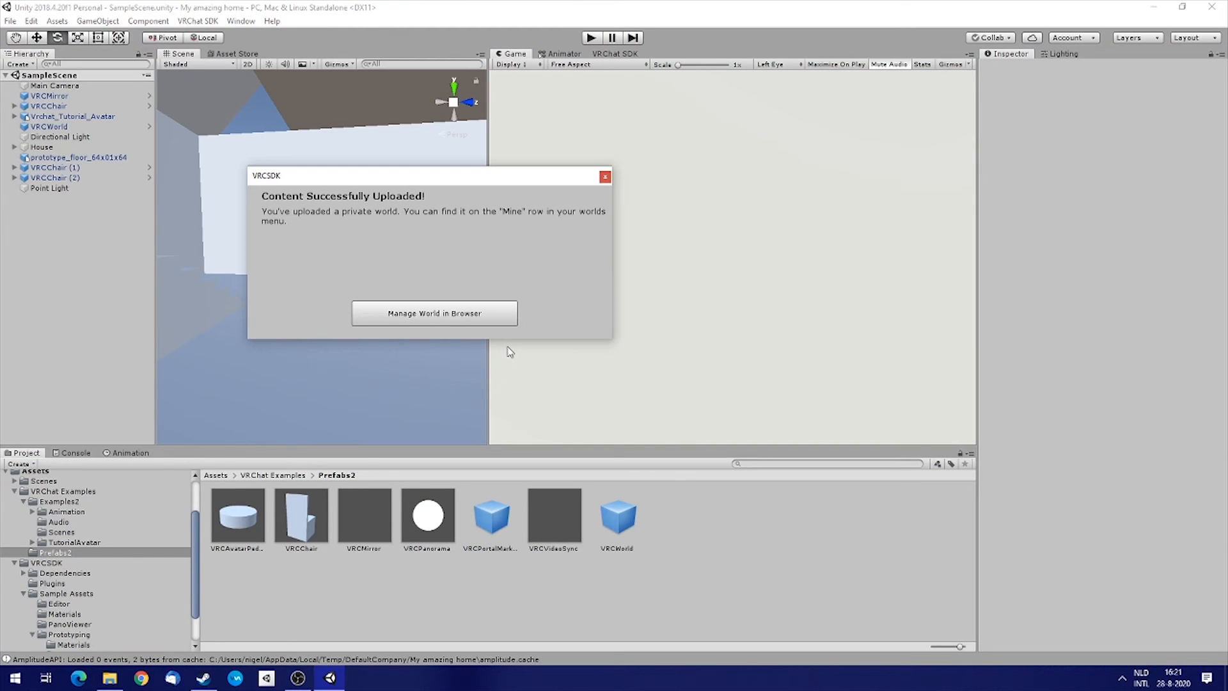
Close the upload confirmation and launch VRChat from Steam in desktop (non-VR) mode.
left_click(604, 178)
left_click(204, 678)
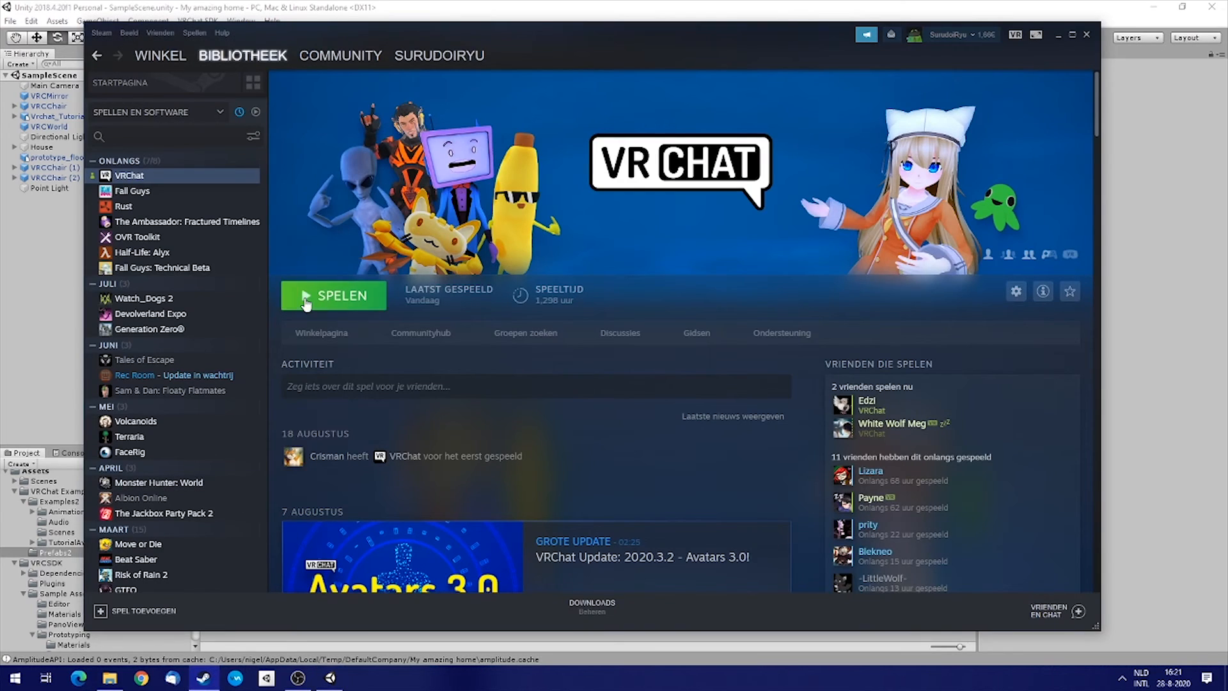
left_click(369, 300)
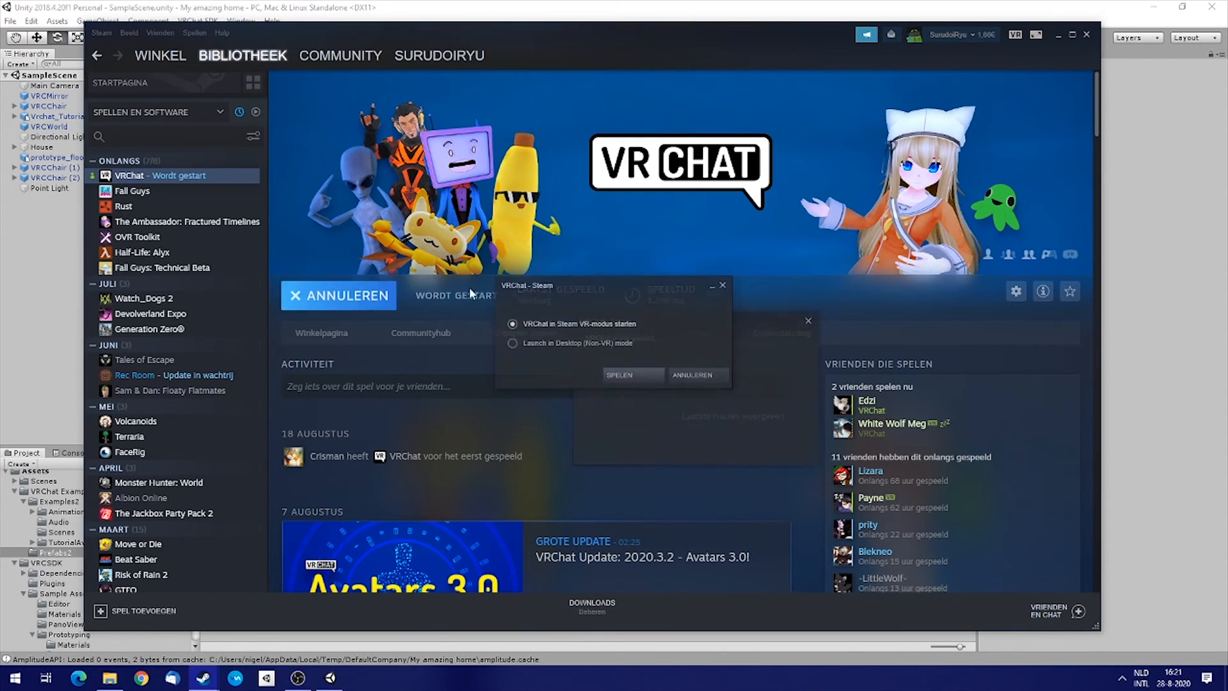
left_click(639, 371)
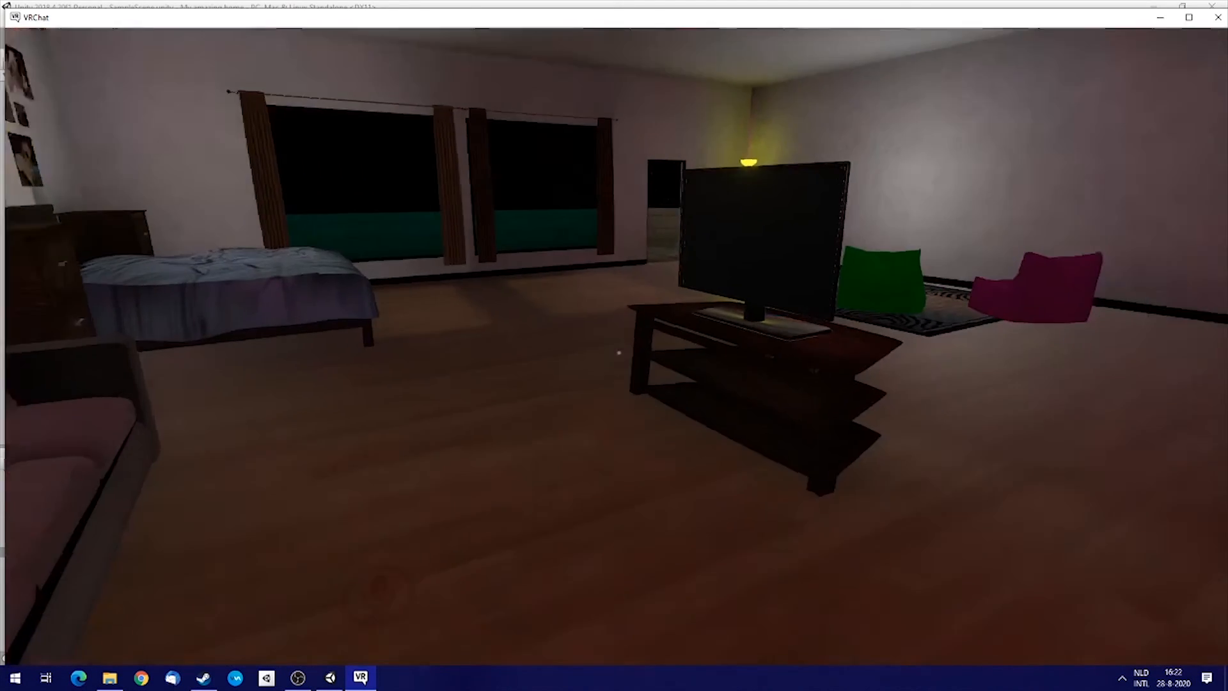
Clear the downloaded content cache from VRChat's Advanced Settings to load the freshly uploaded world.
key("Escape")
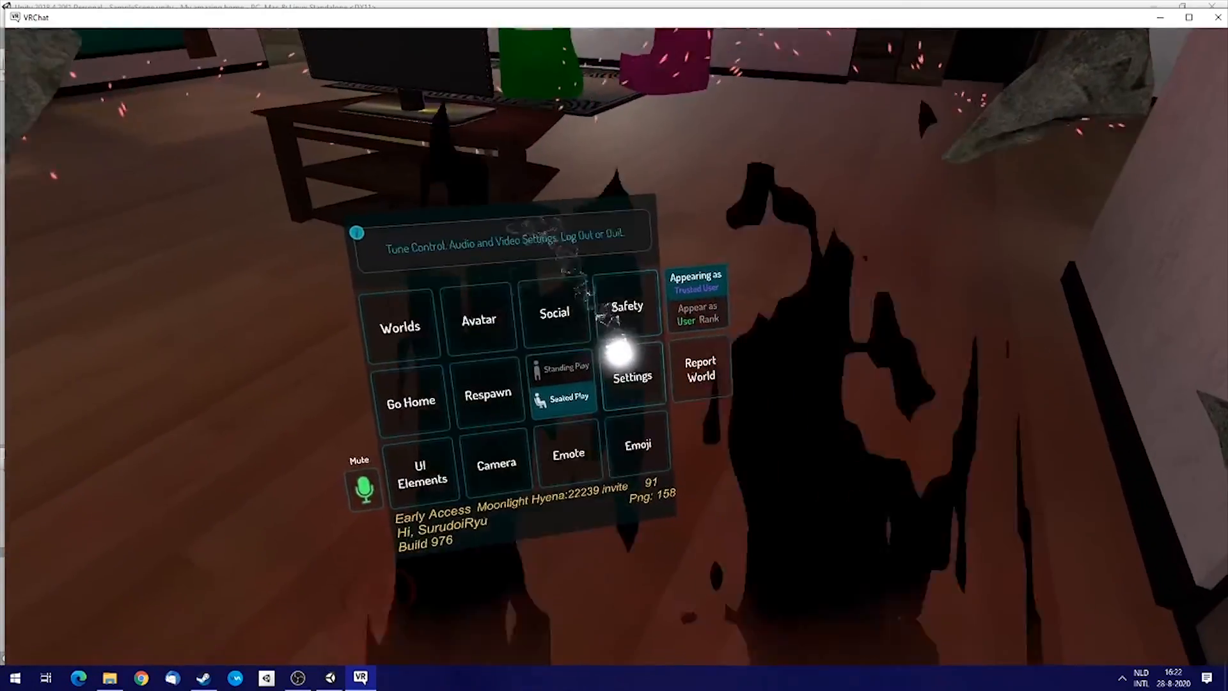
left_click(630, 374)
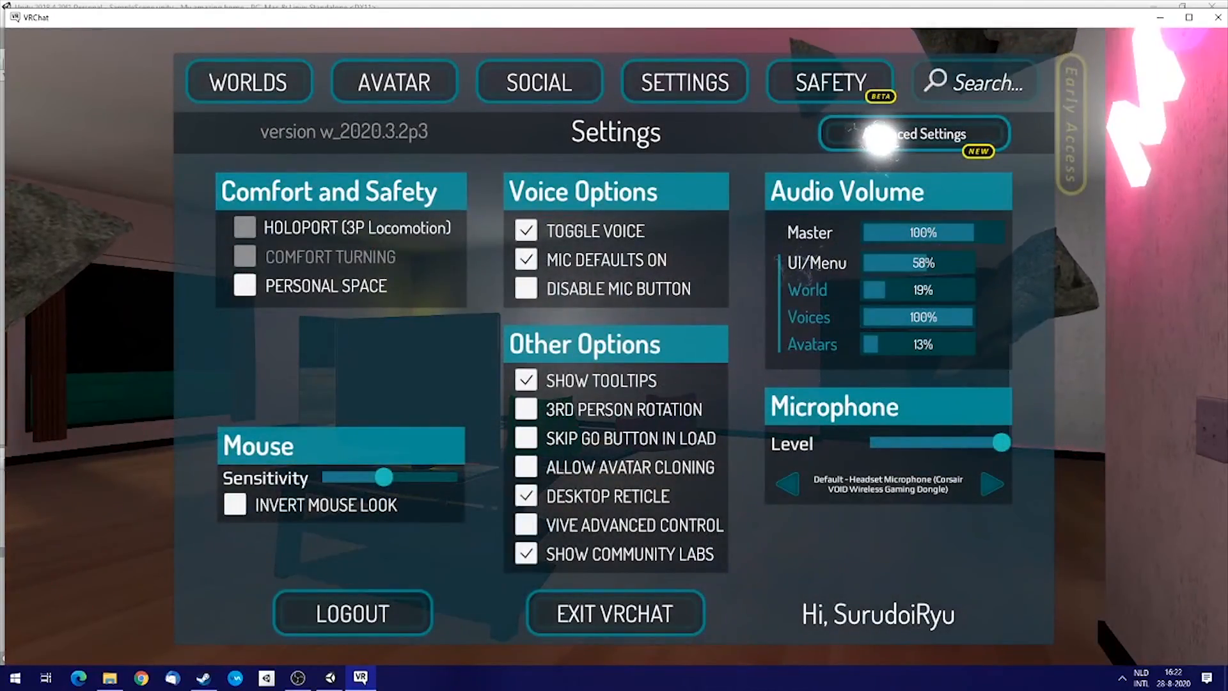
left_click(880, 137)
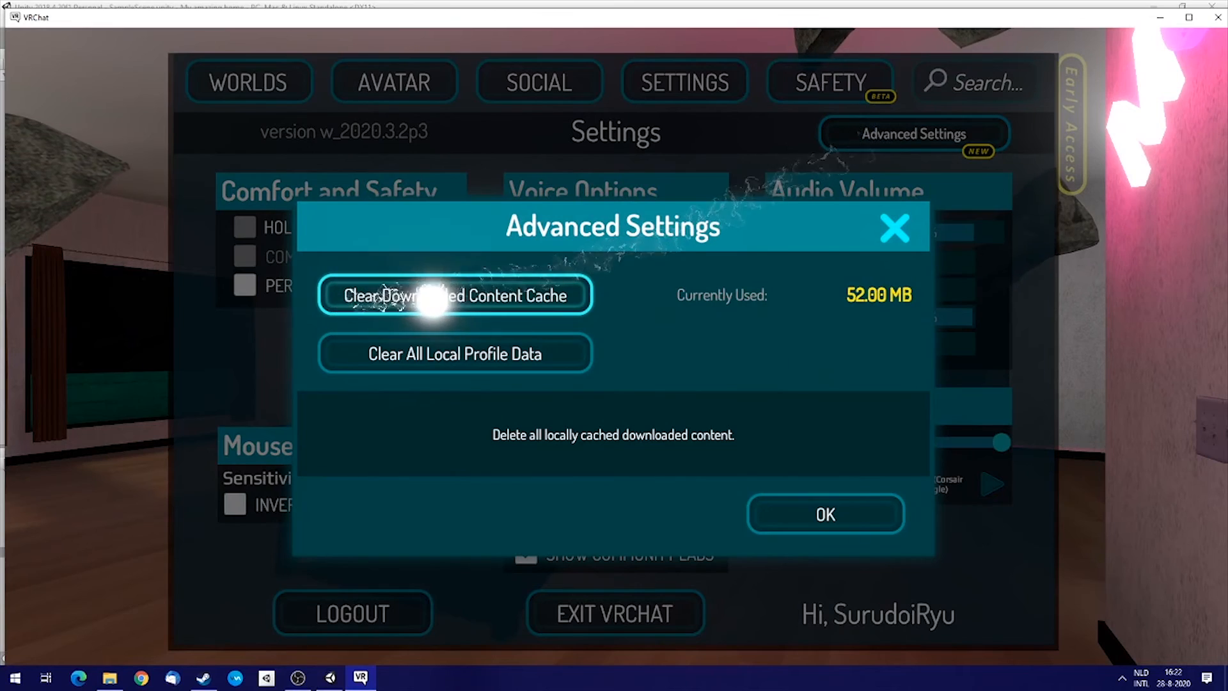
left_click(570, 294)
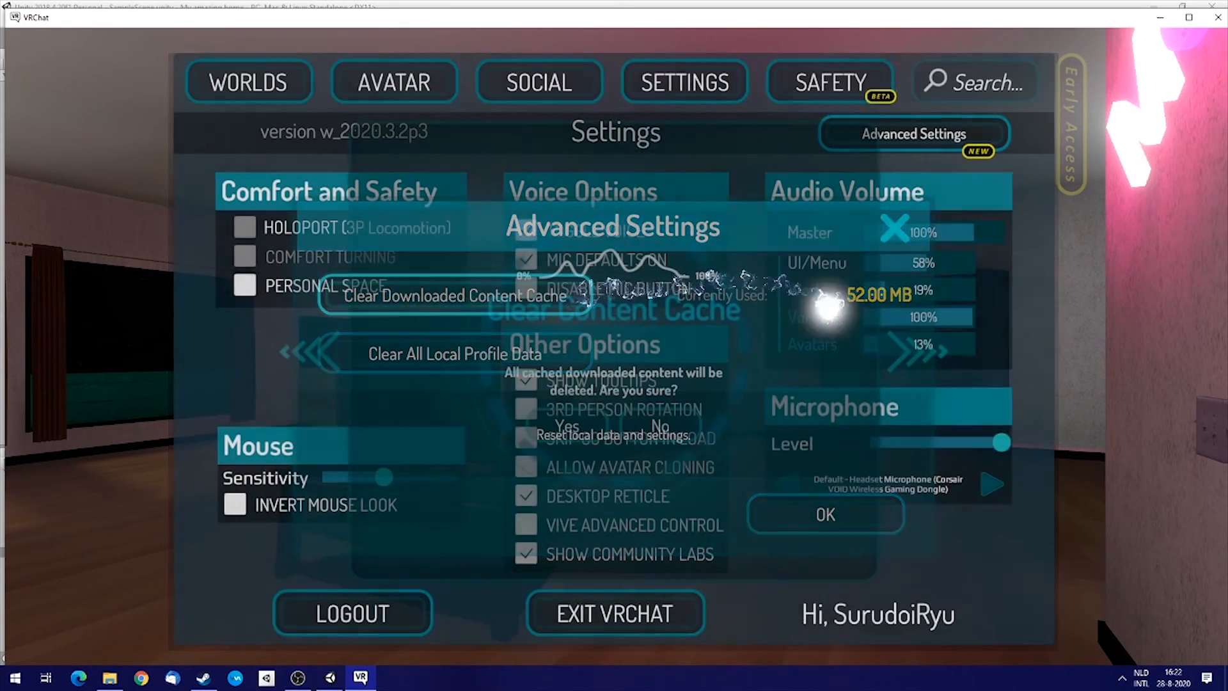
left_click(559, 425)
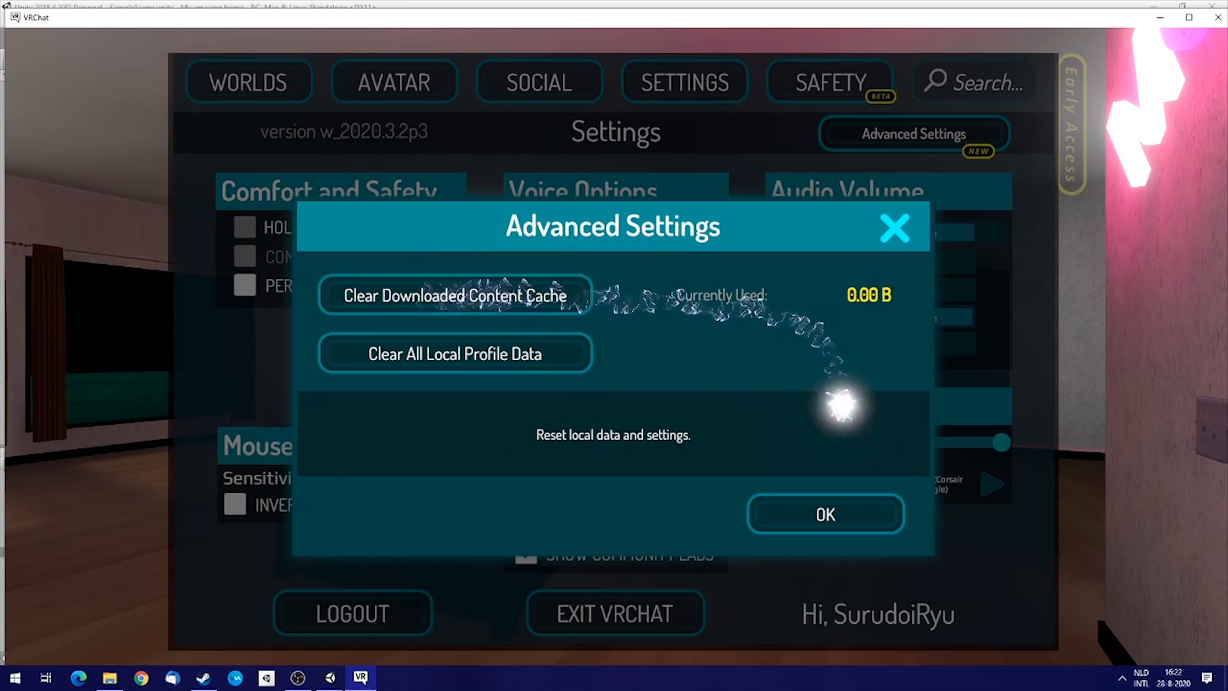
left_click(830, 516)
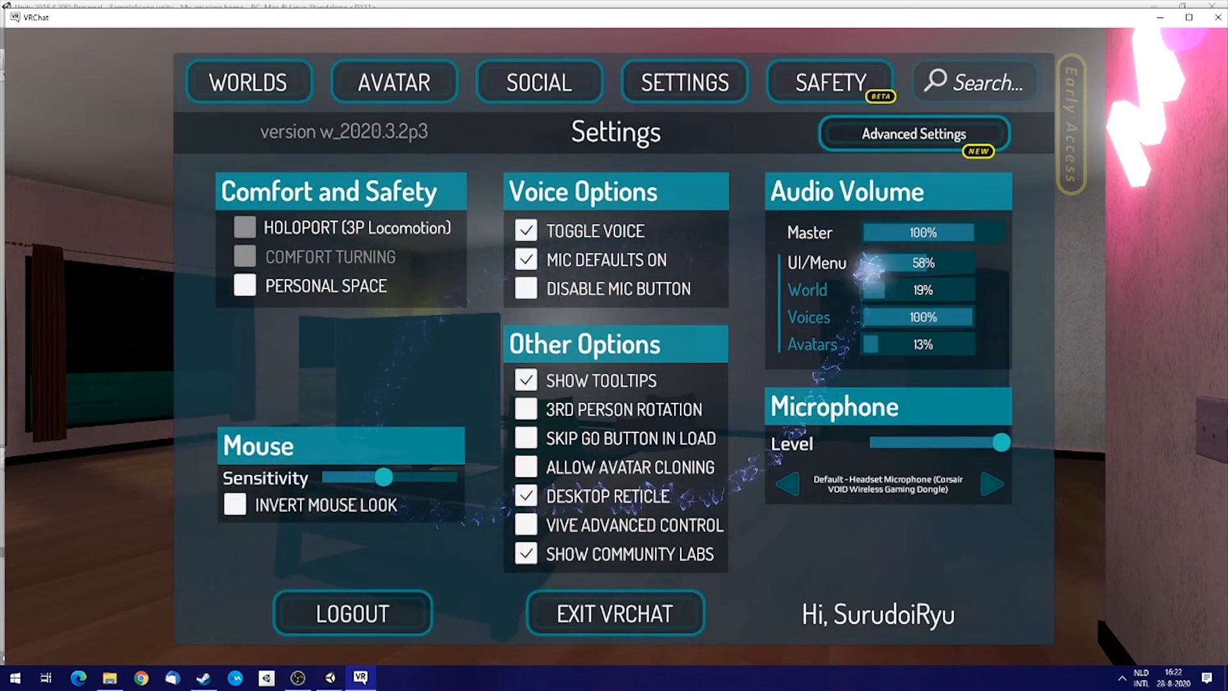
Open the Super awesome house world from the Mine worlds row and start a new Friends+ instance.
left_click(248, 84)
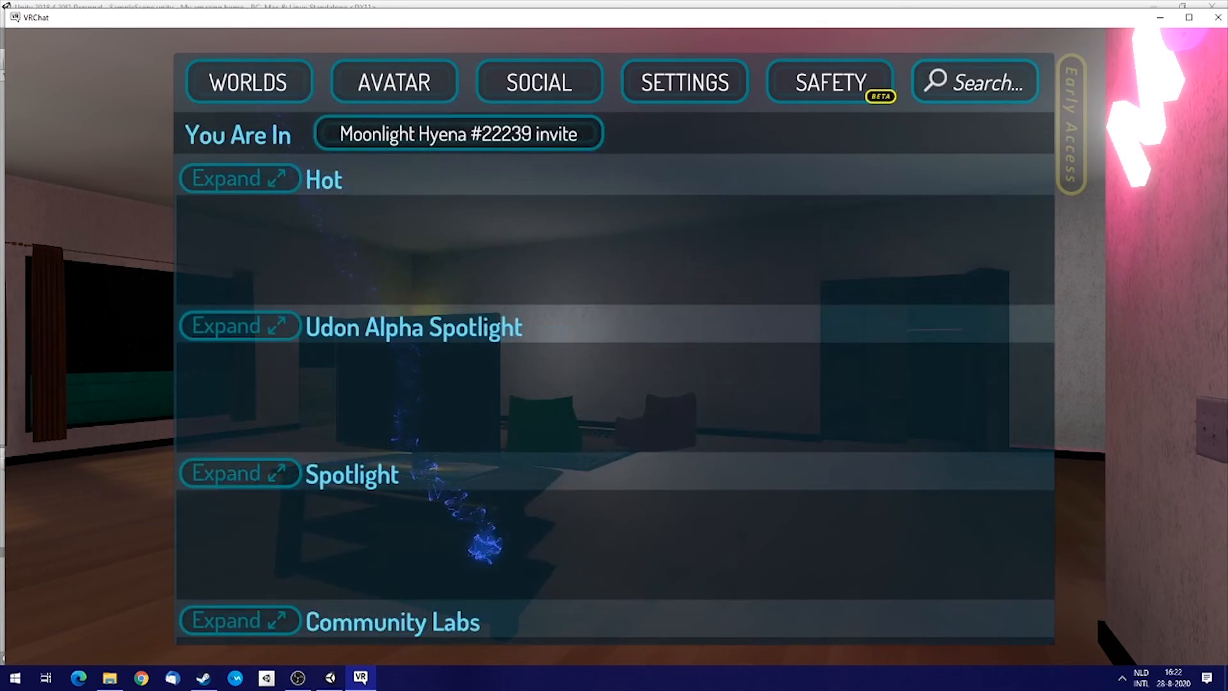
scroll(614, 397, "down", 15)
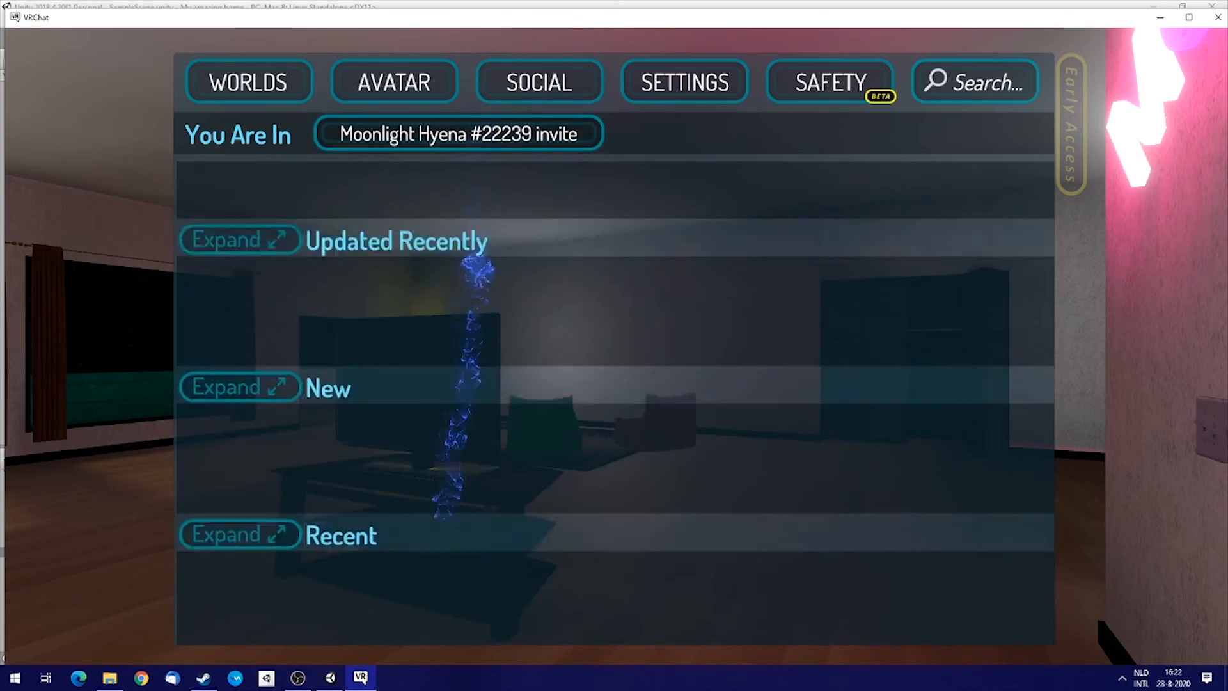
left_click_drag(451, 474, 472, 272)
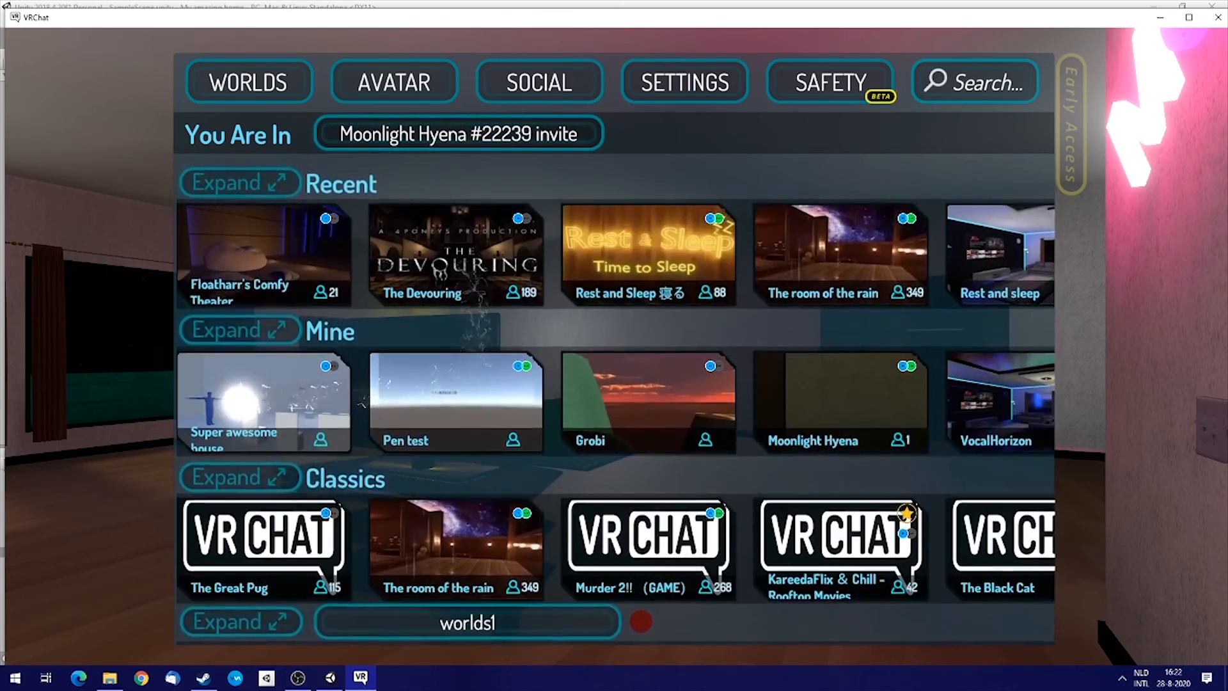
left_click(240, 400)
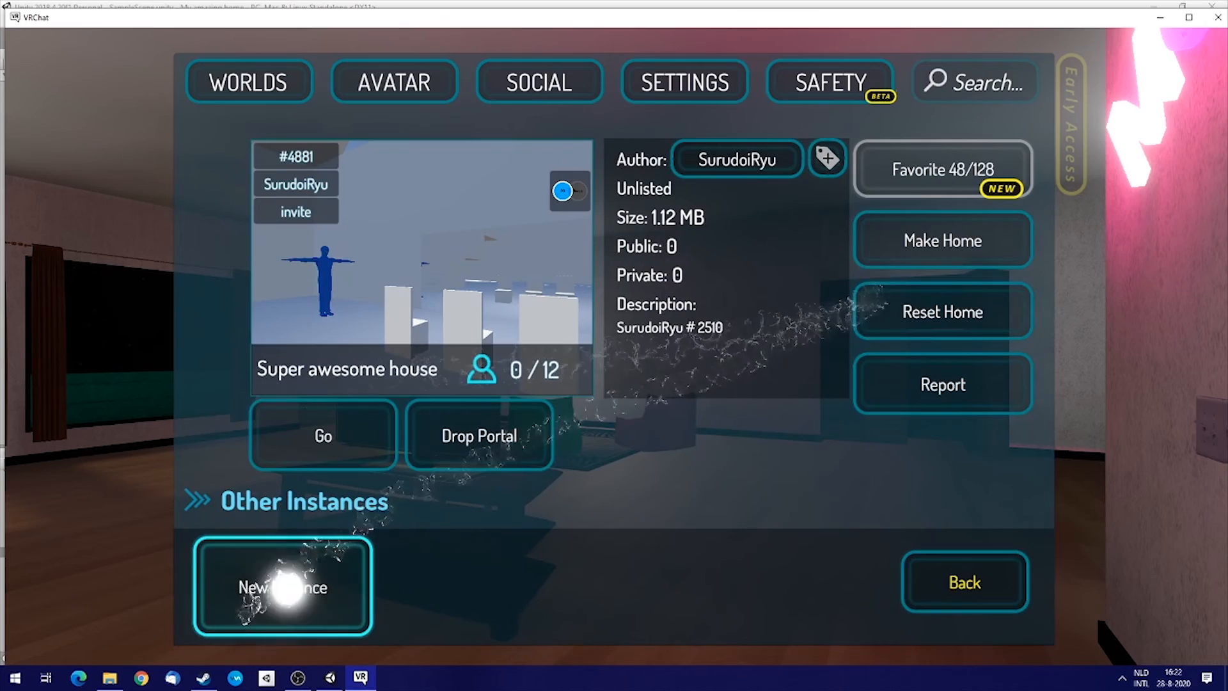
left_click(291, 590)
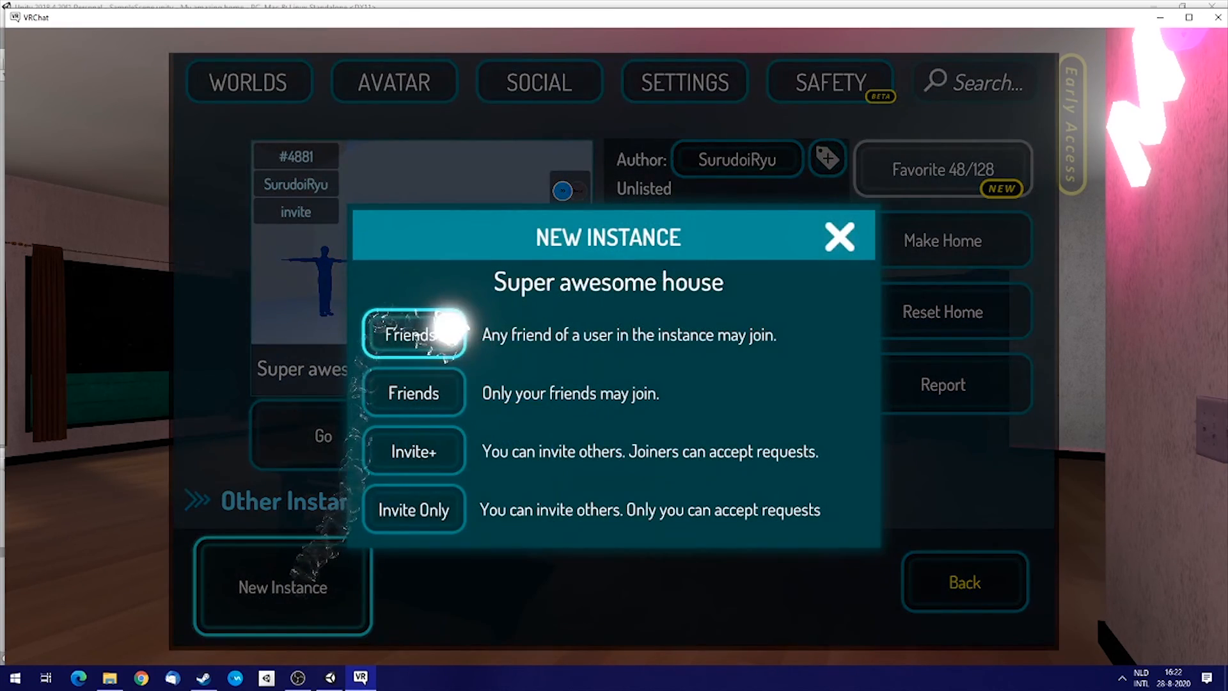
left_click(450, 330)
left_click(330, 428)
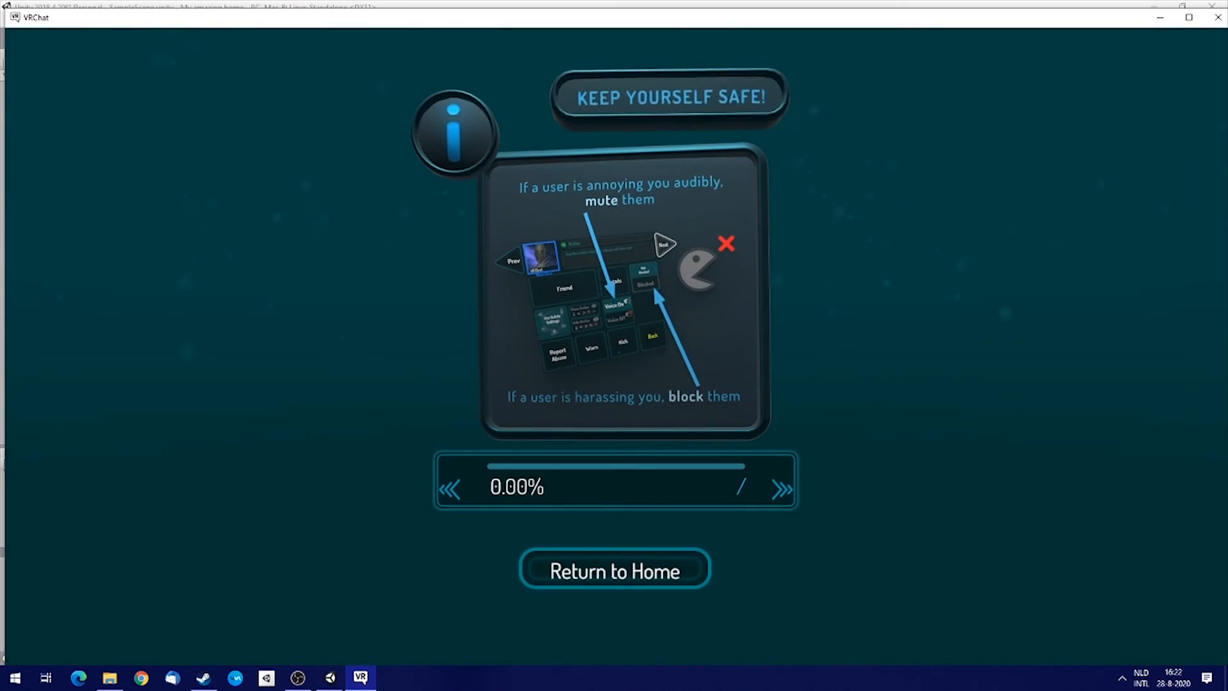
left_click(677, 479)
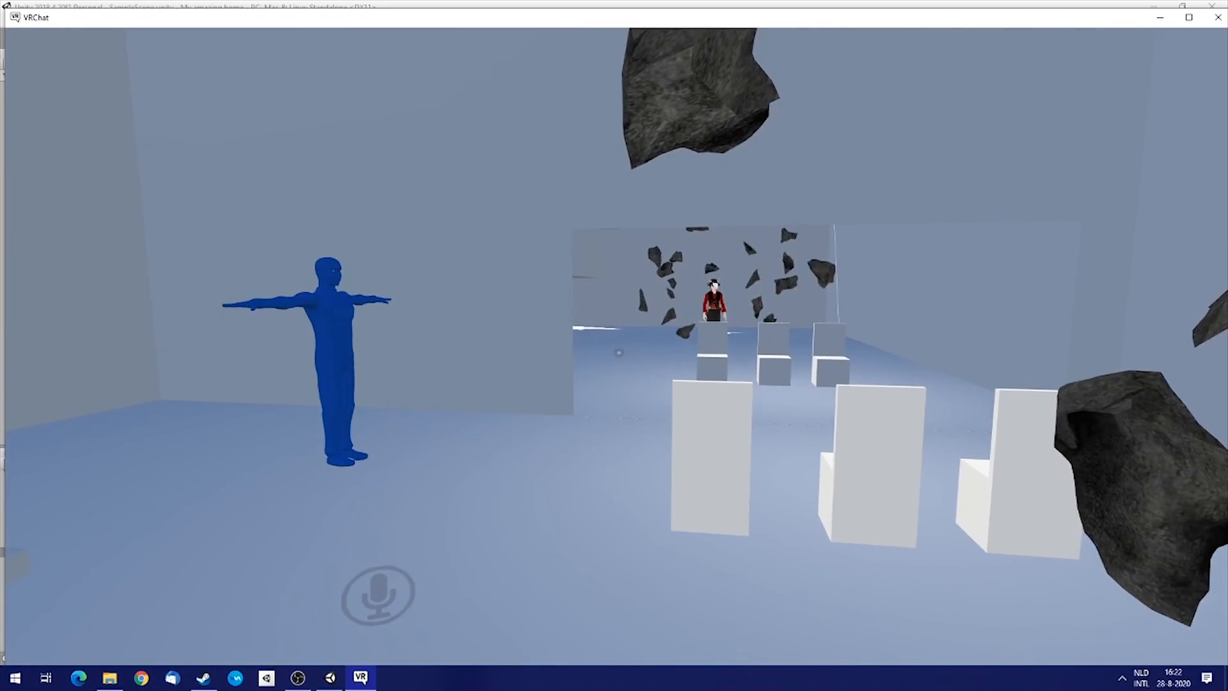
Walk up to one of the chairs, sit on it, then get up again.
key("w")
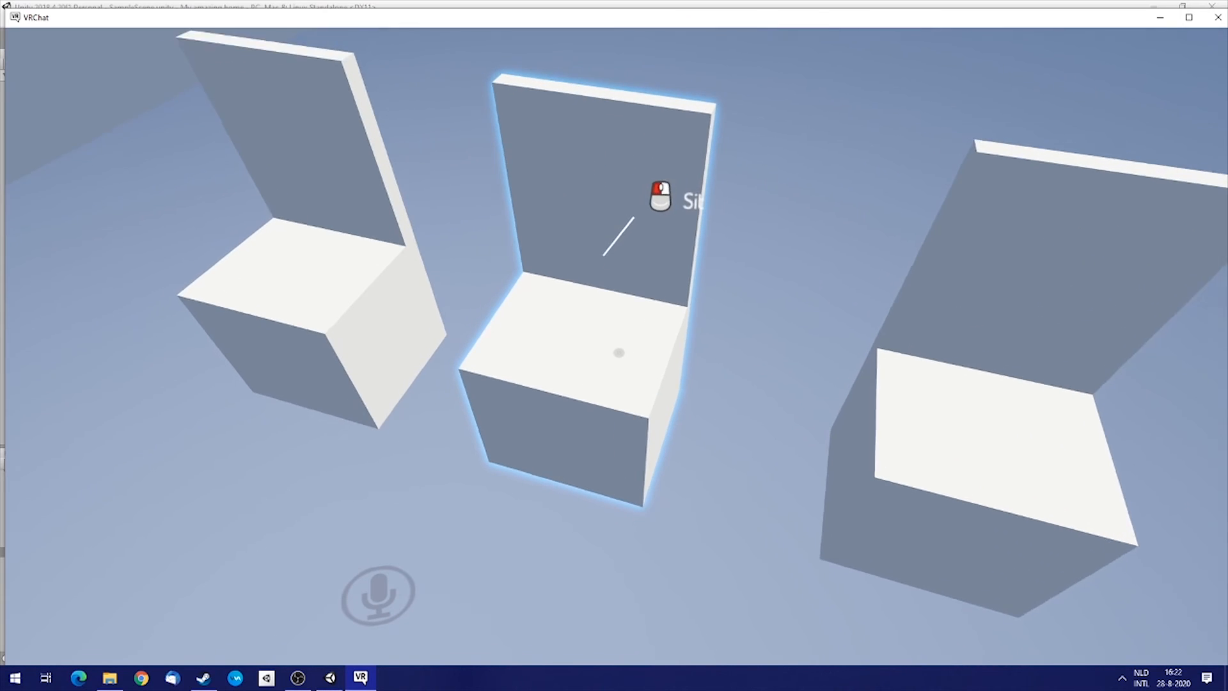
left_click(618, 352)
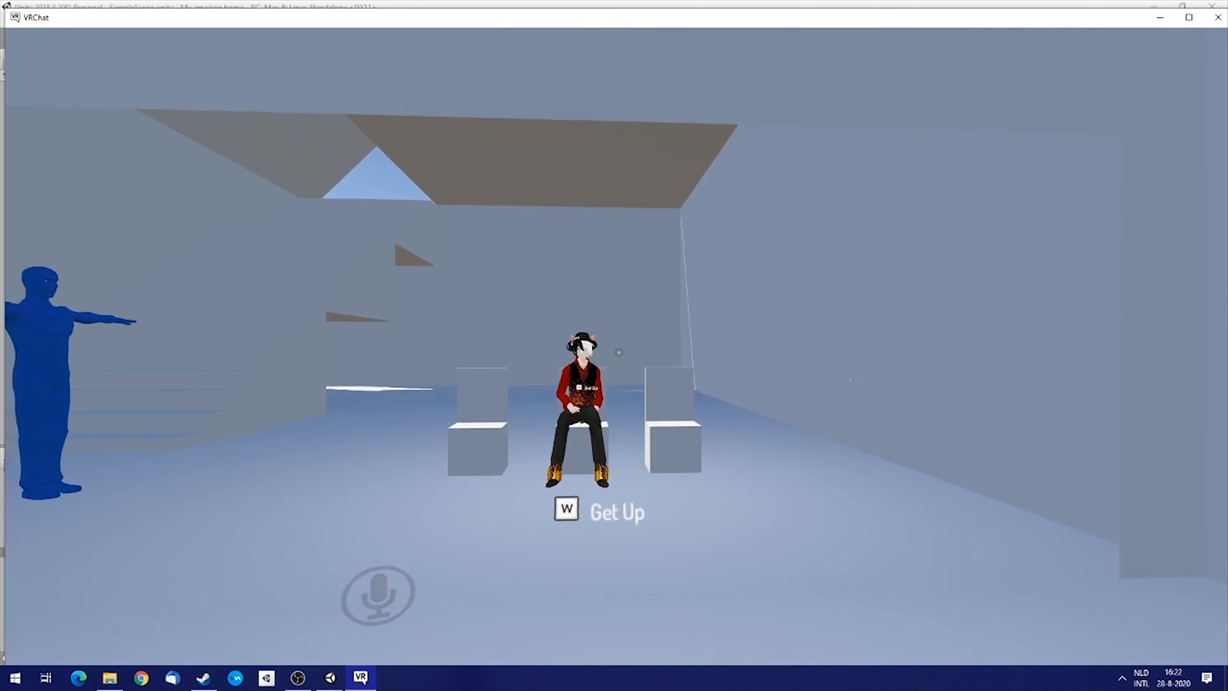
key("w")
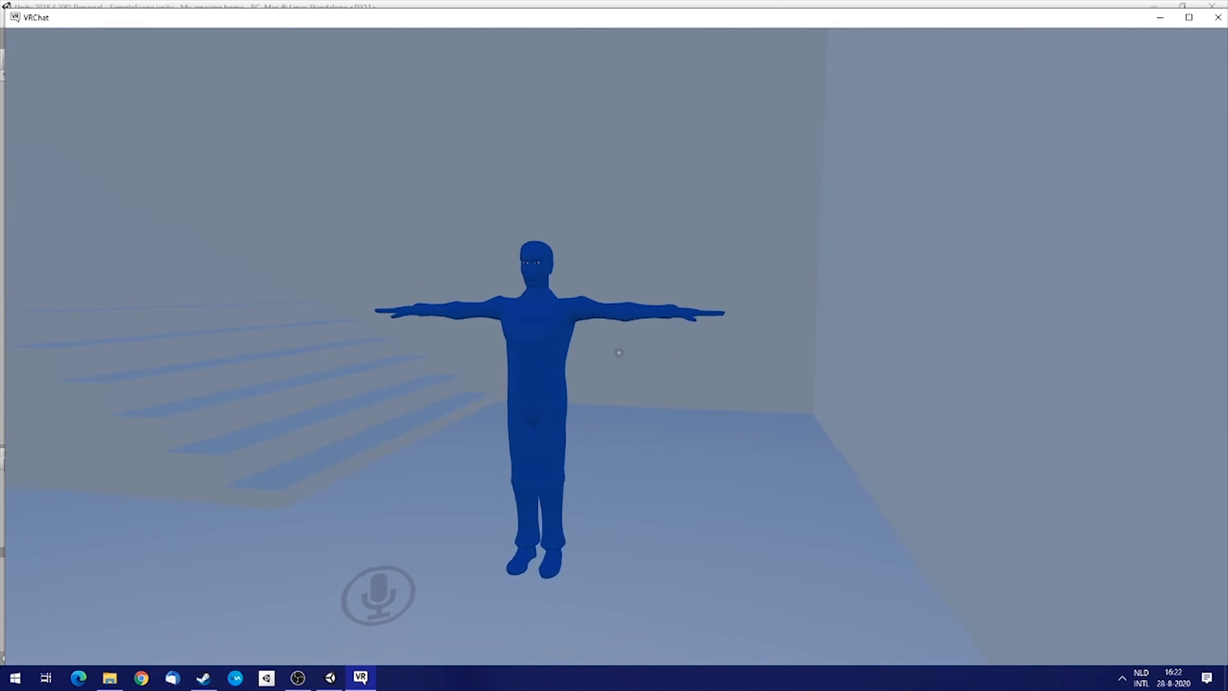
Walk around the house and over its walls and floor to test the colliders.
key("w")
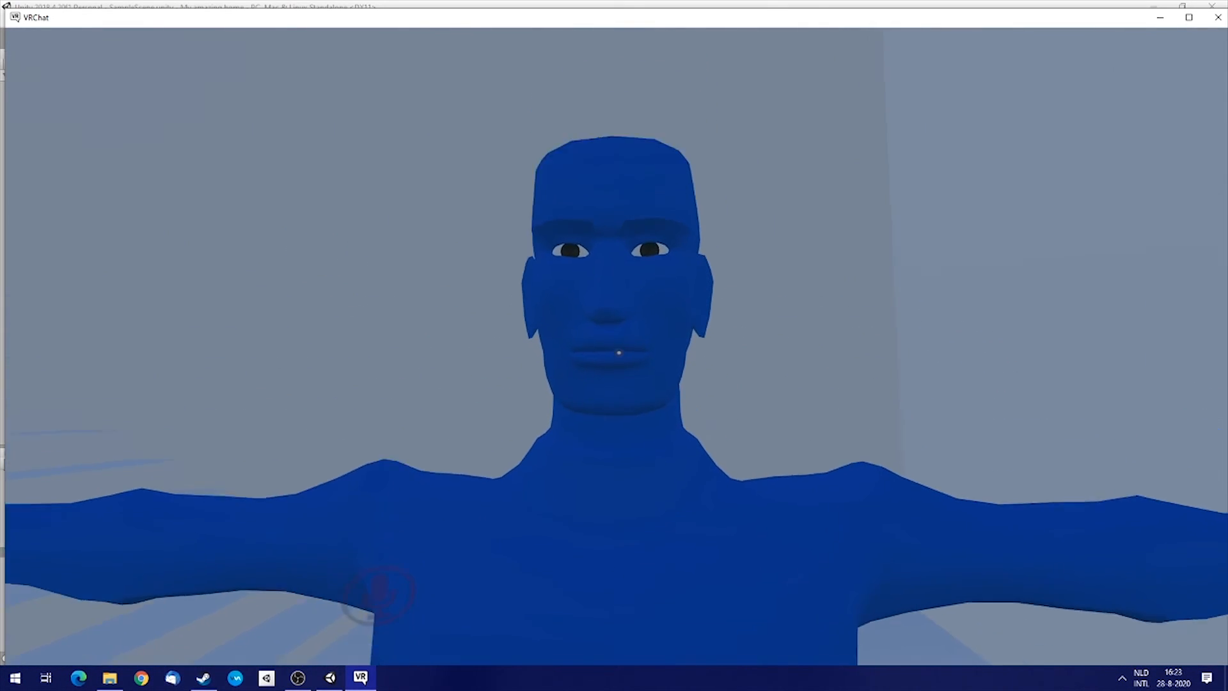
key("s")
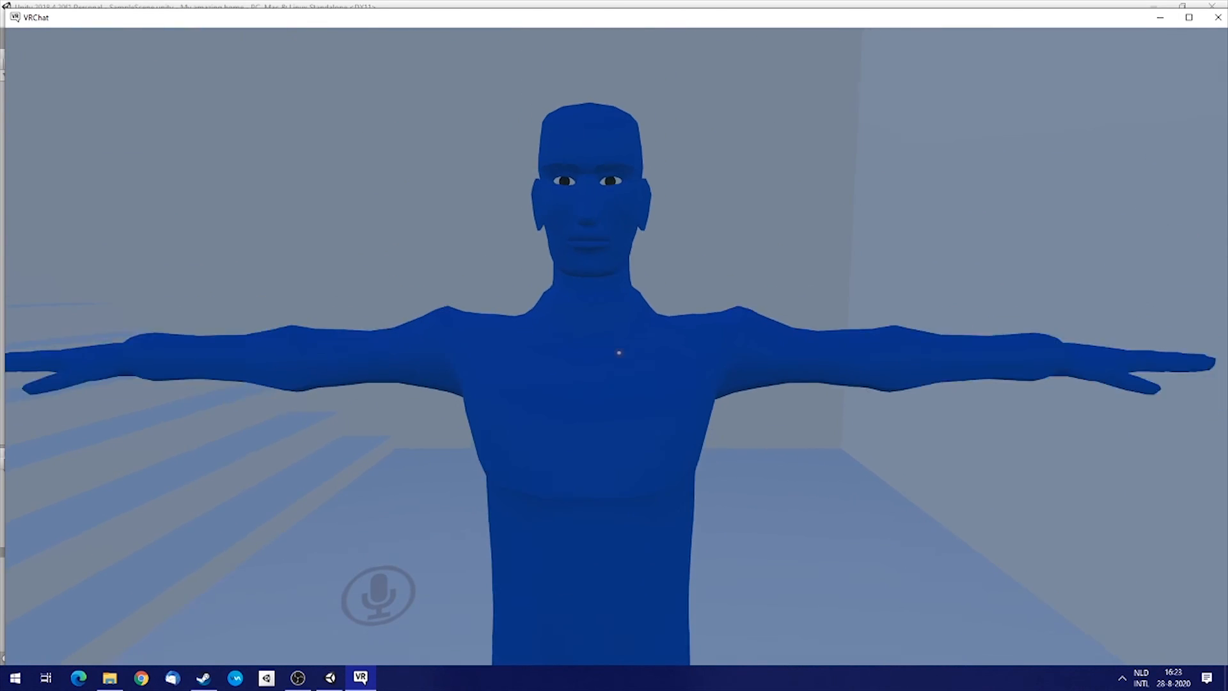
key("d")
key("s")
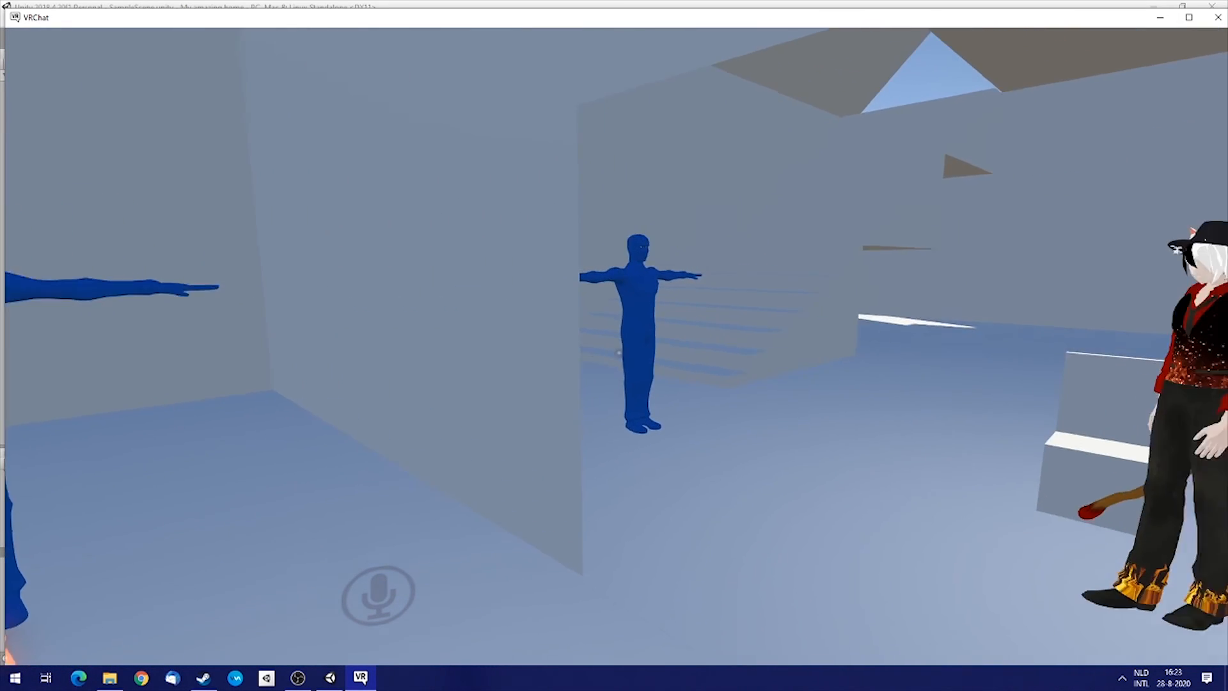
key("w")
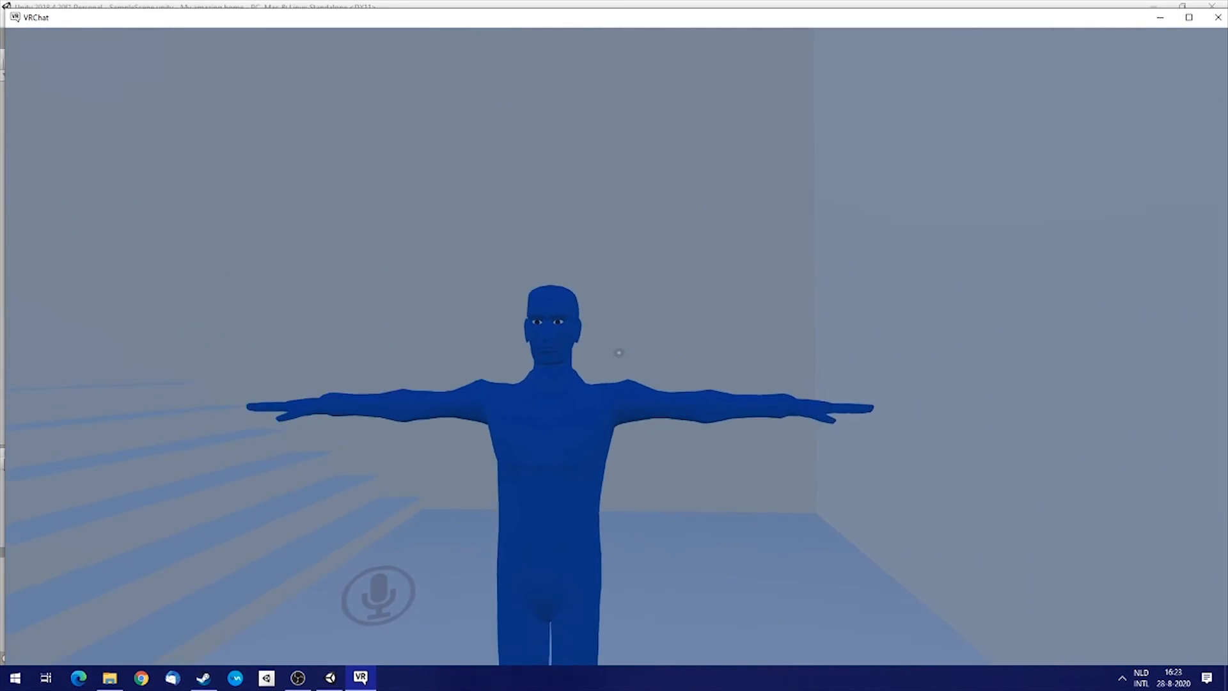
key("s")
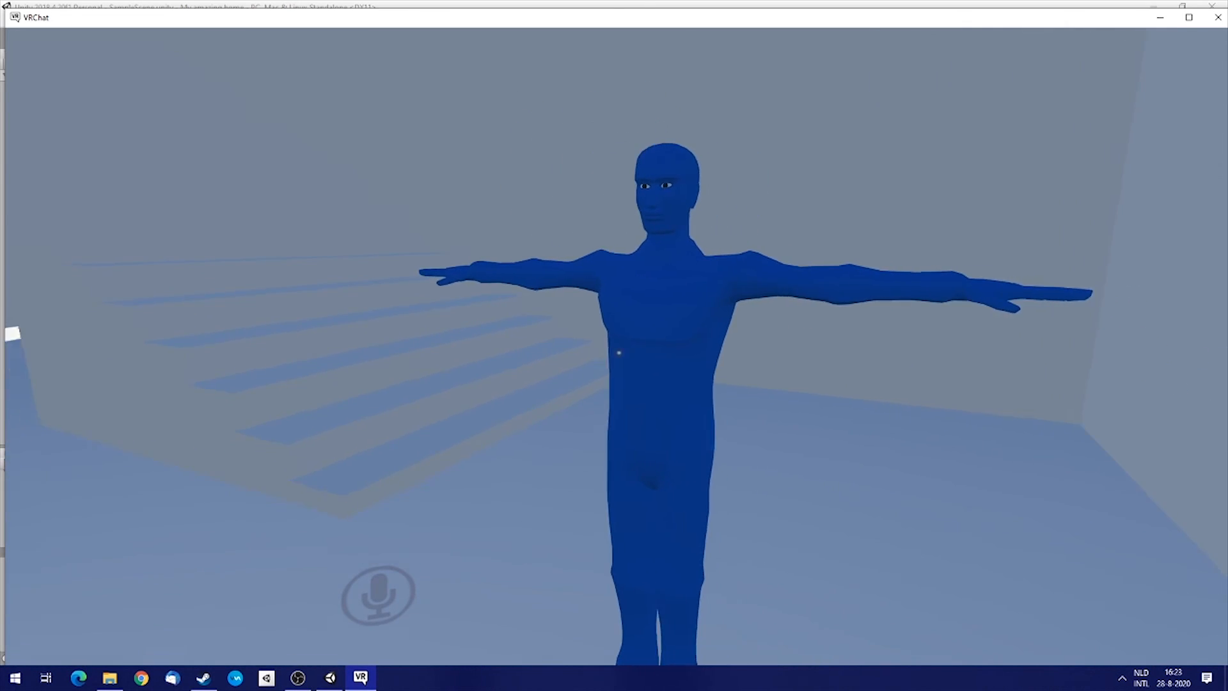
key("d")
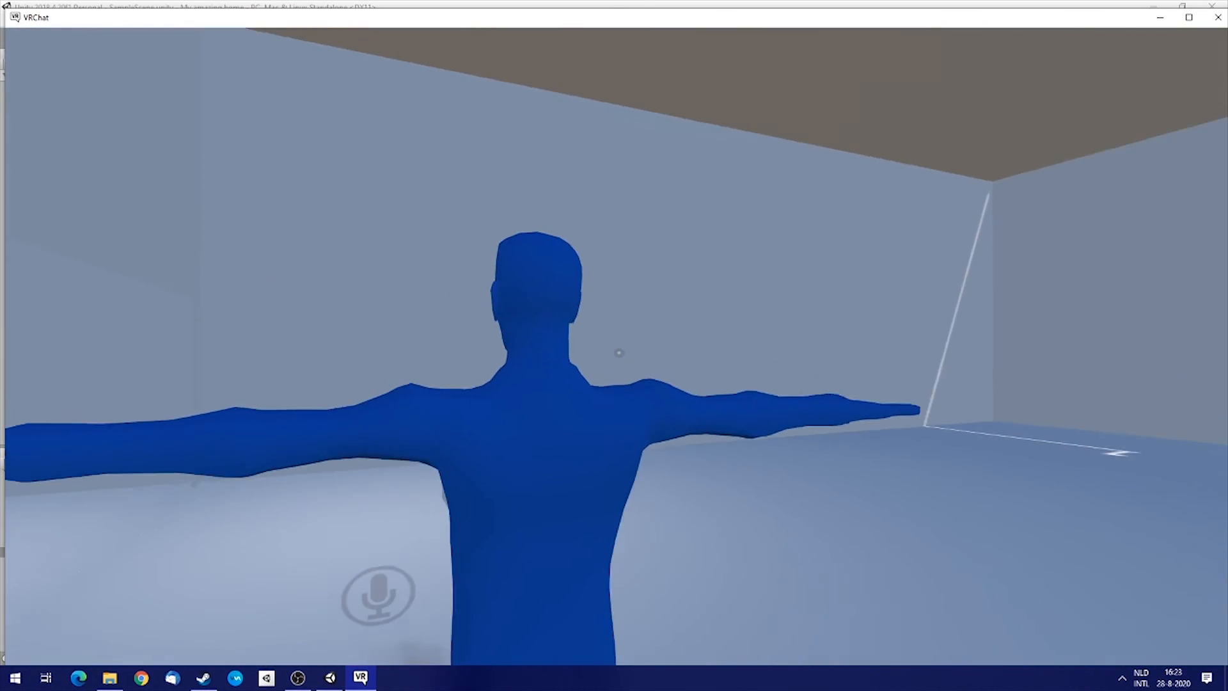
key("d")
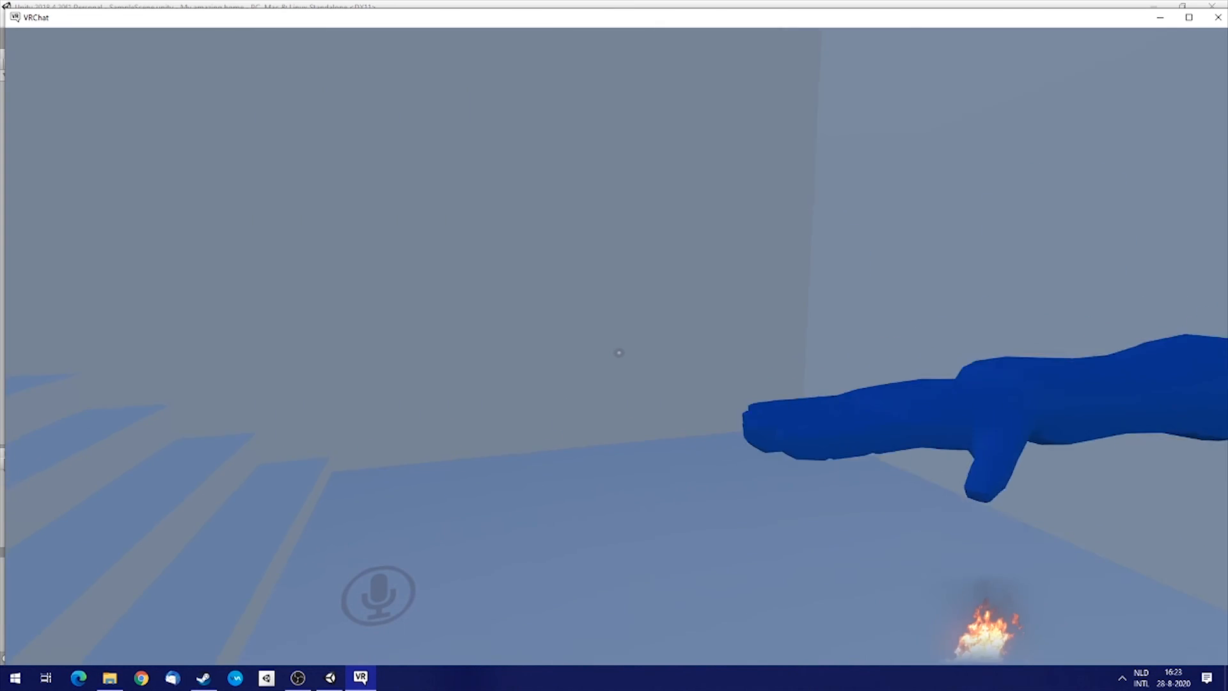
key("w")
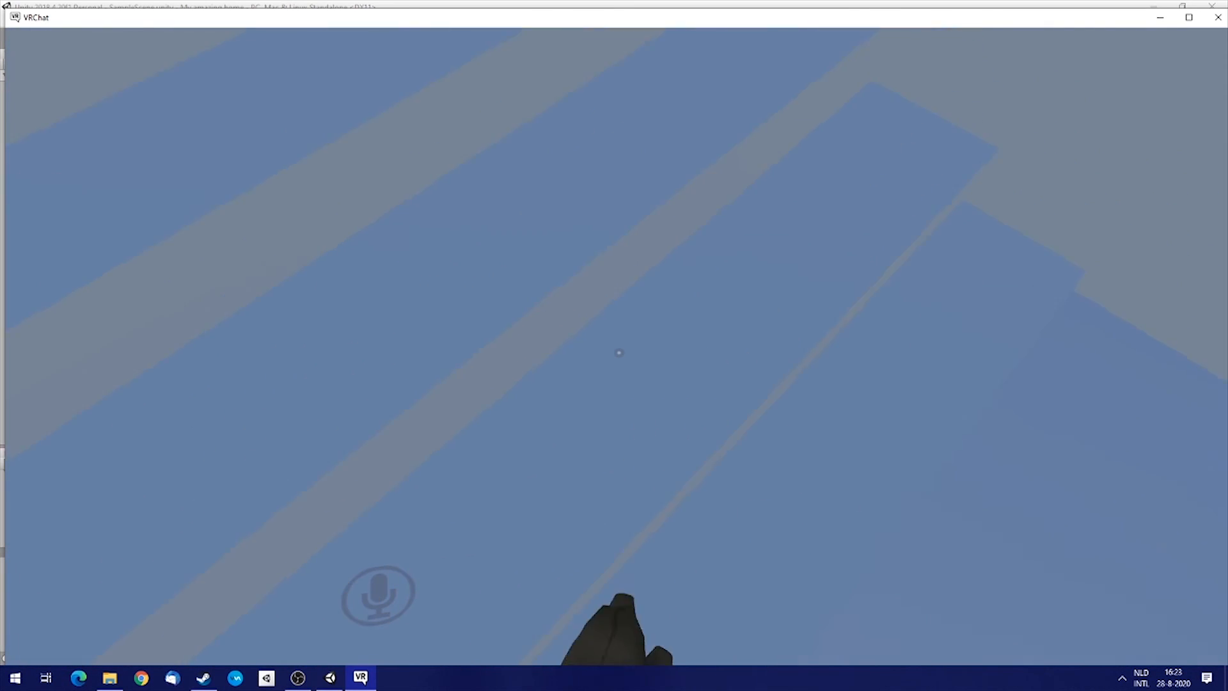
key("w")
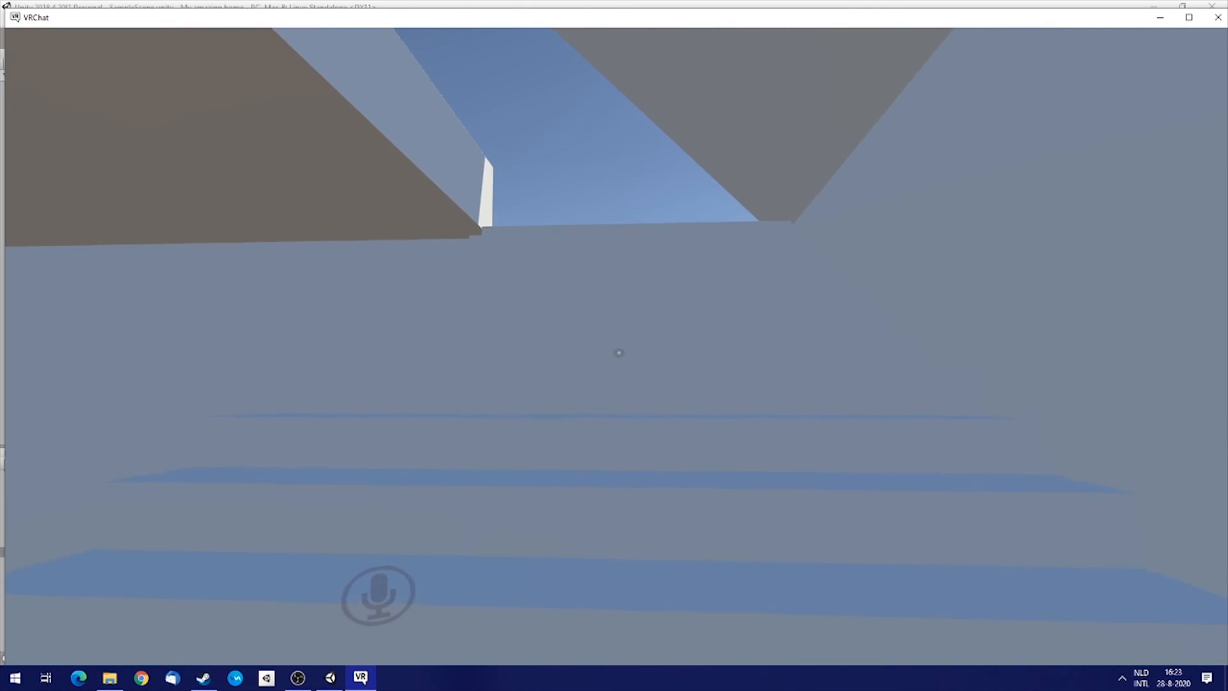
key("w")
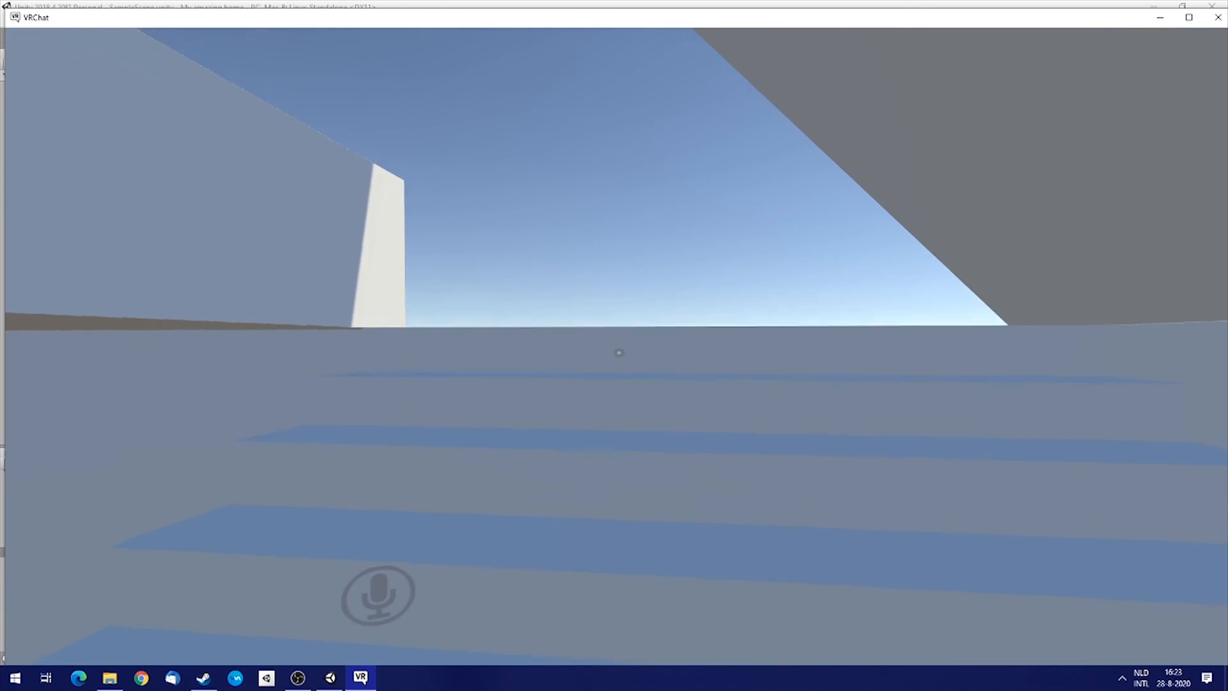
key("w")
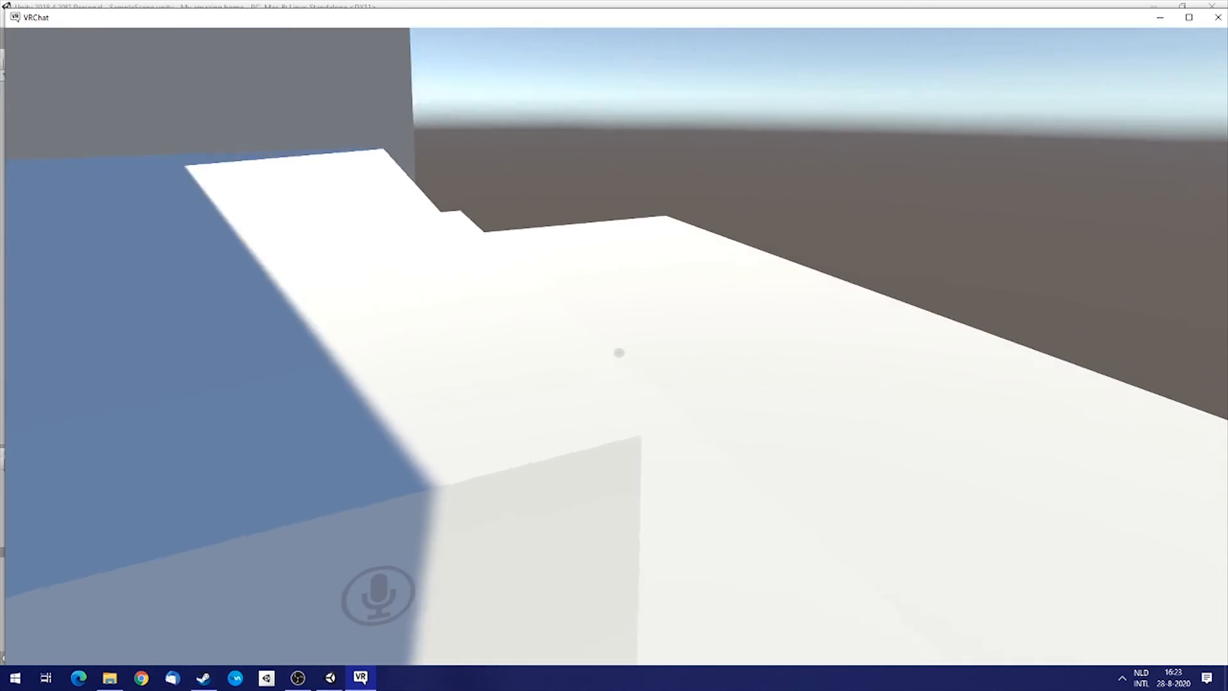
key("w")
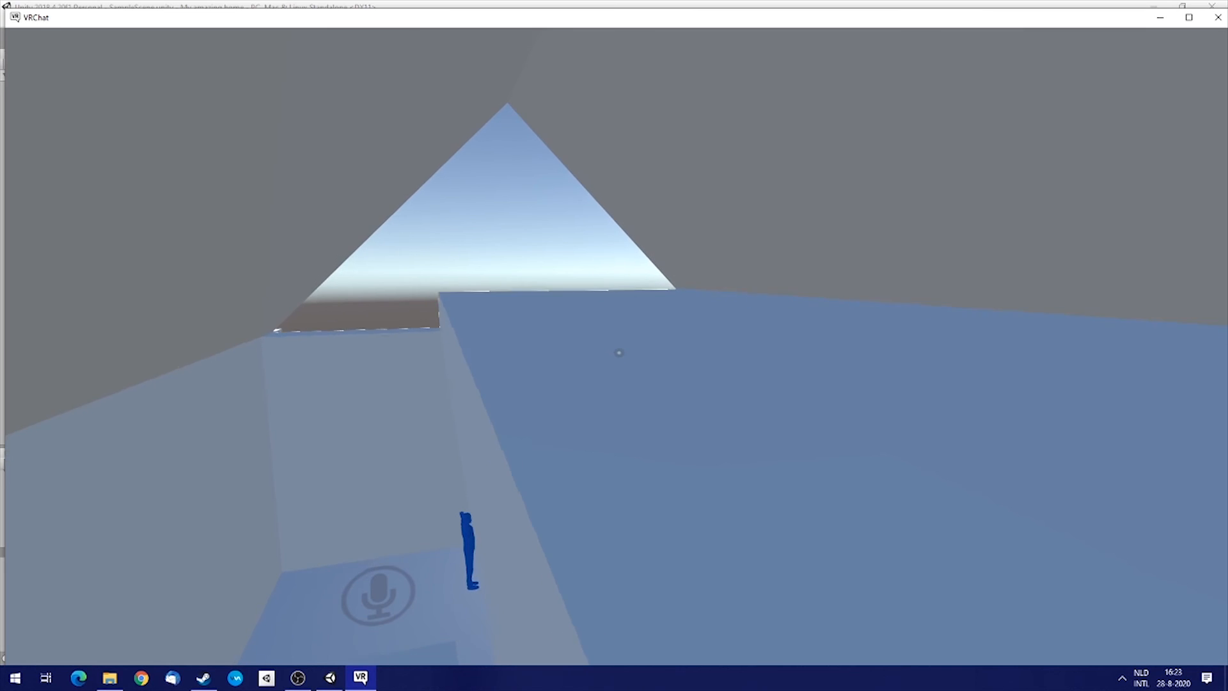
key("w")
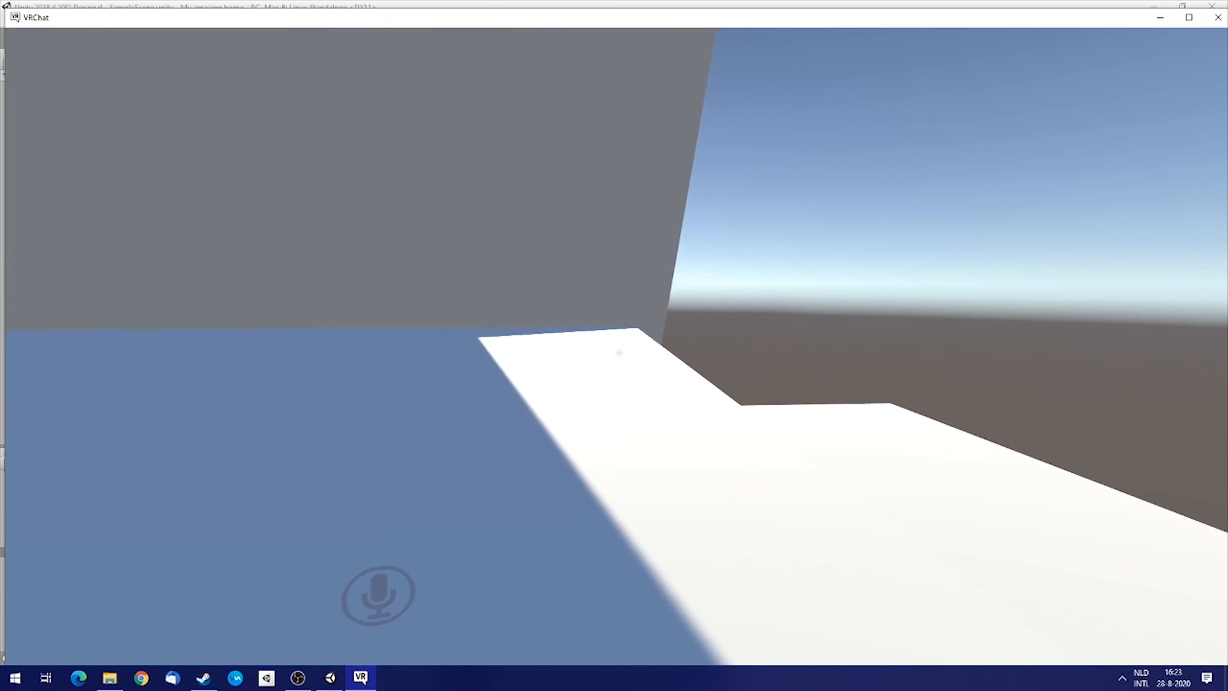
key("w")
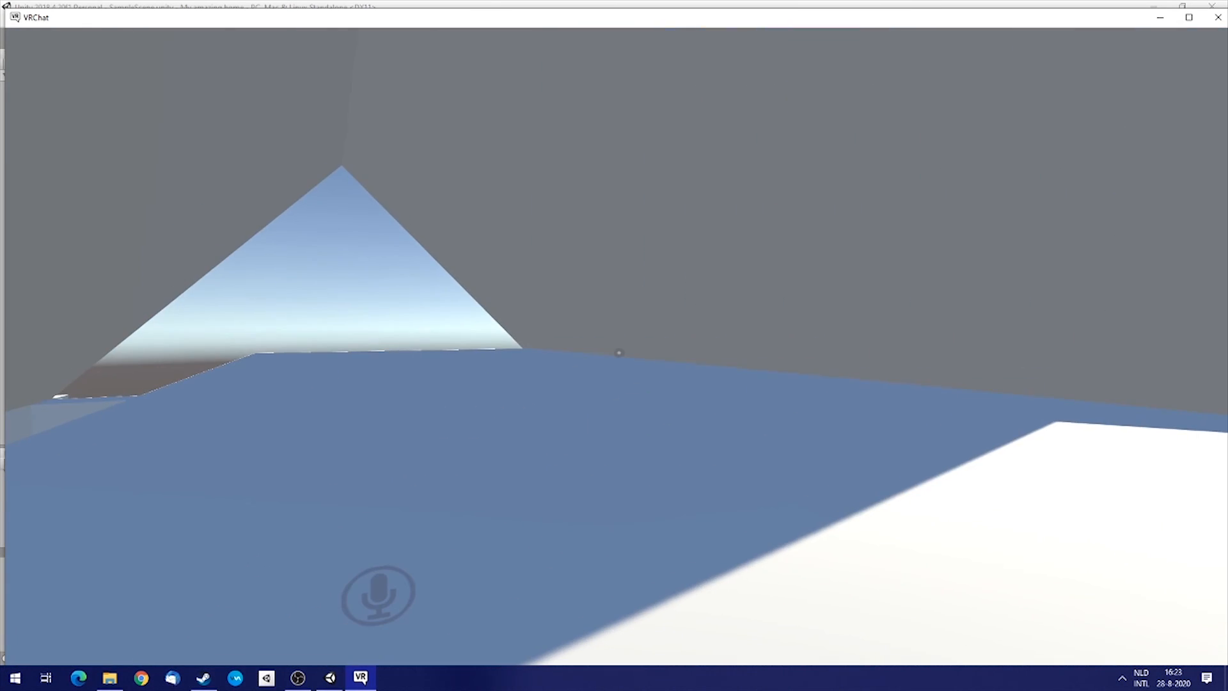
key("d")
key("s")
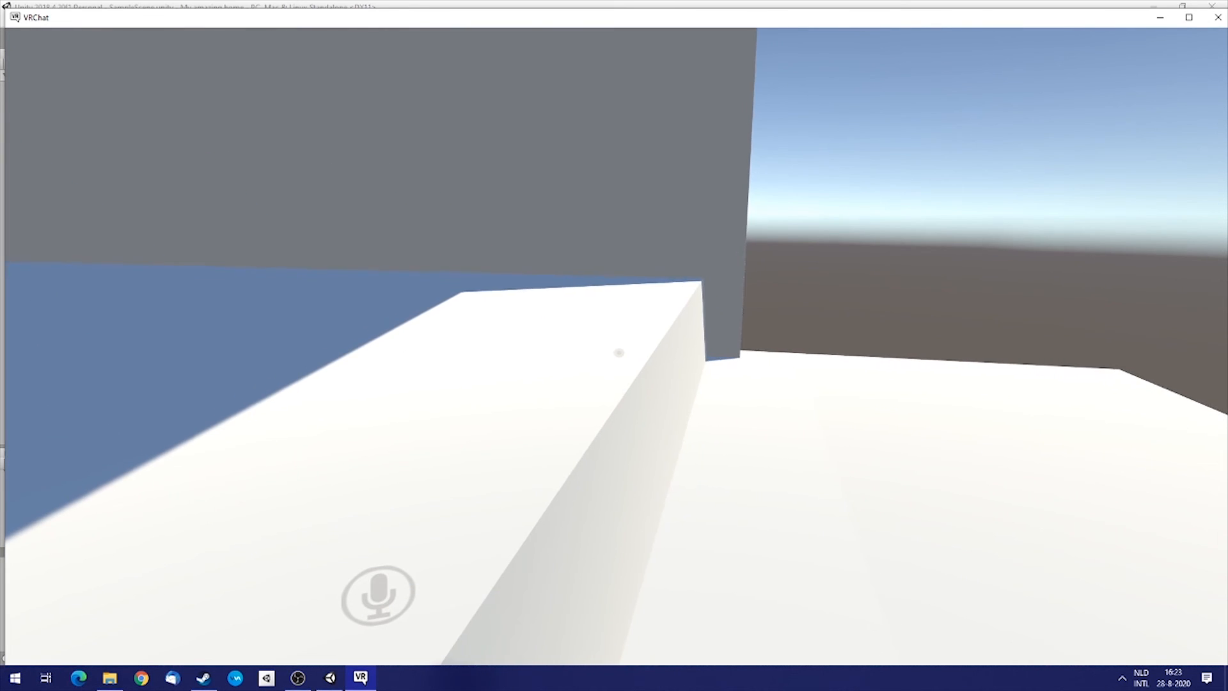
key("w")
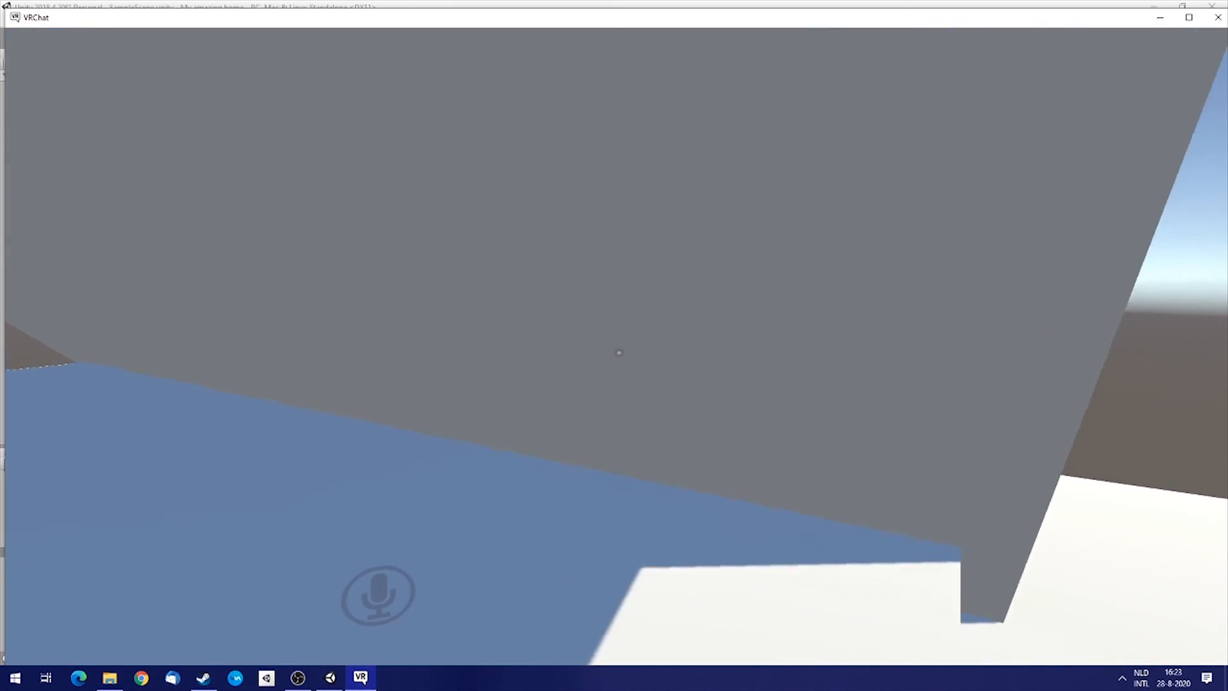
Walk over the roof and drop down into the house beside the rows of chairs.
key("w")
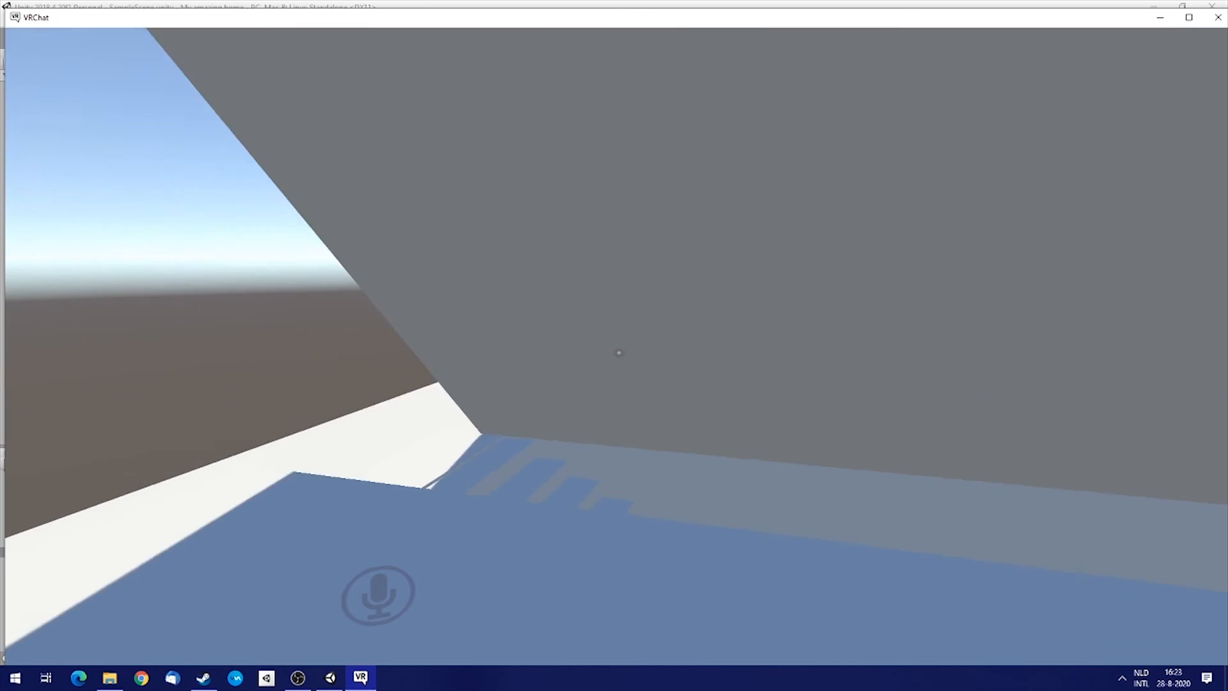
key("d")
key("w")
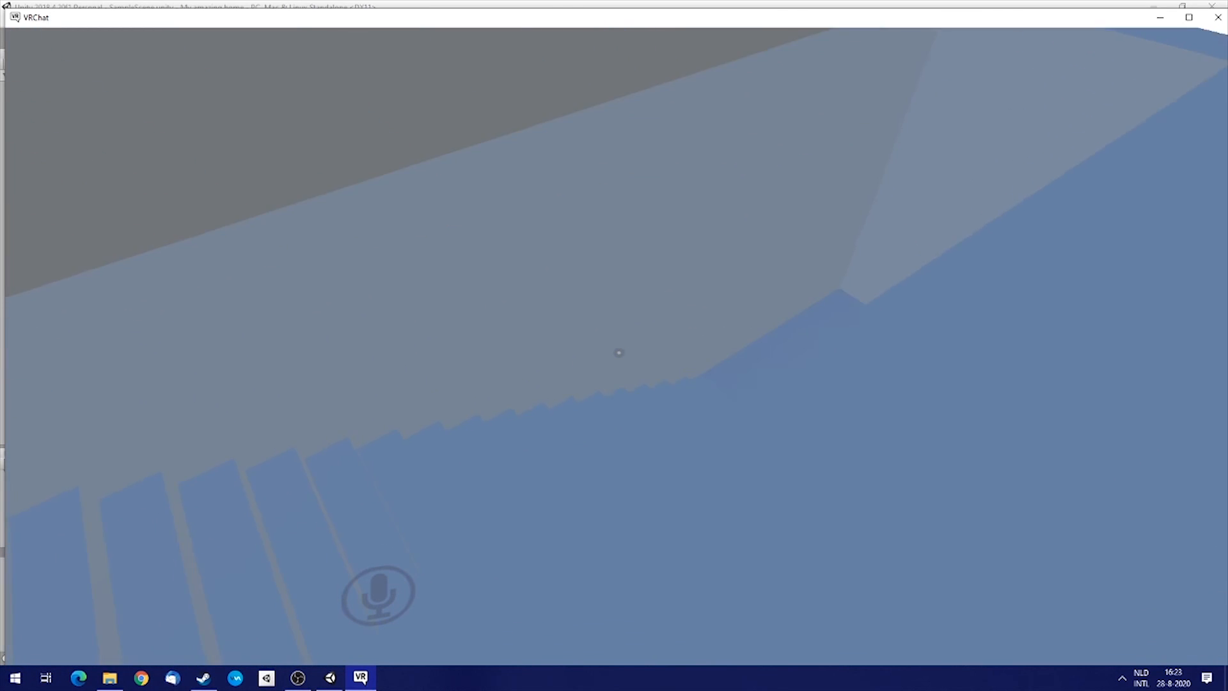
key("w")
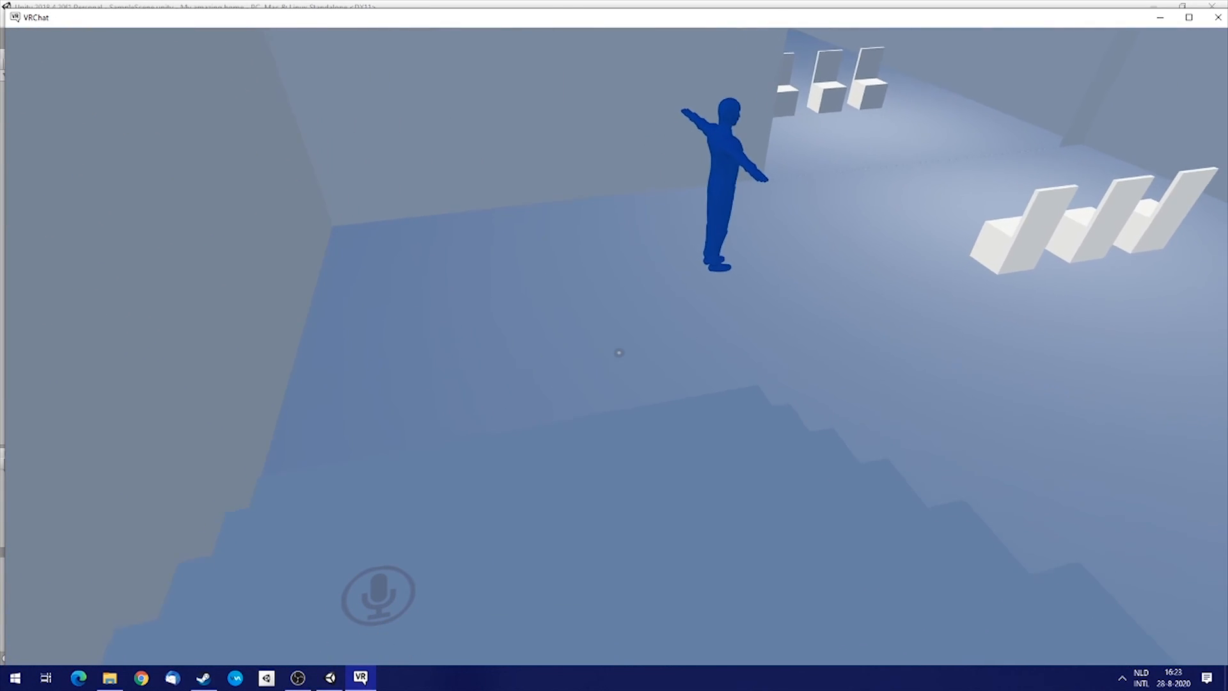
key("w")
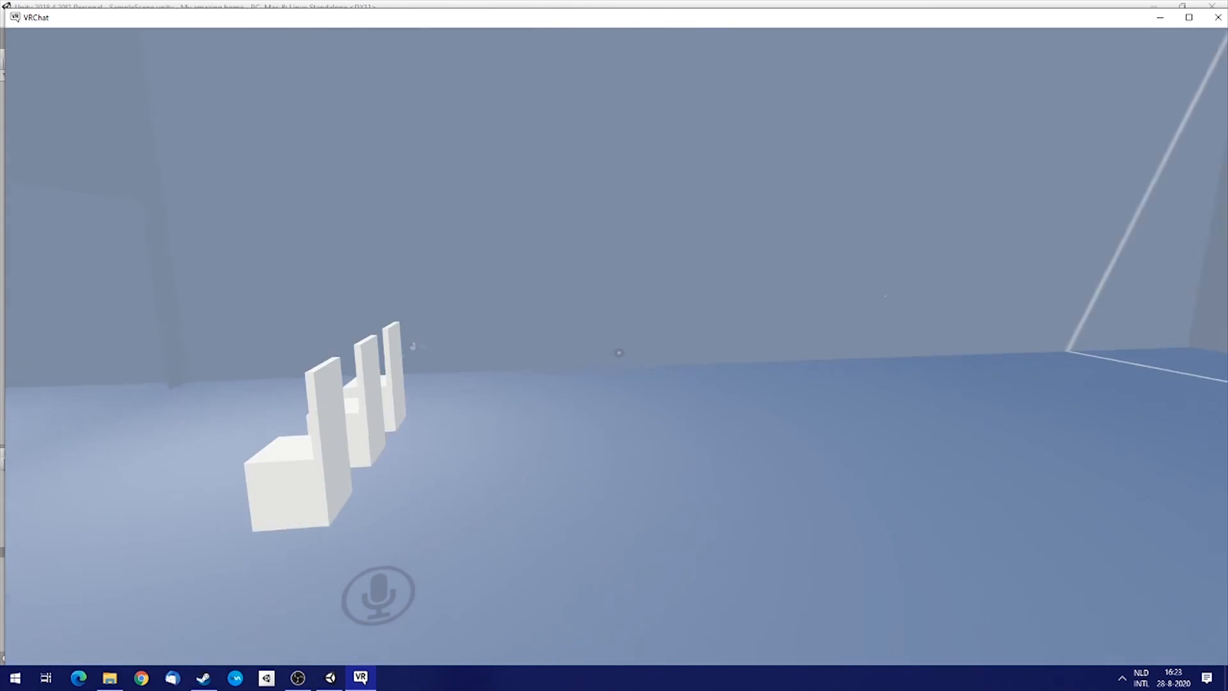
key("w")
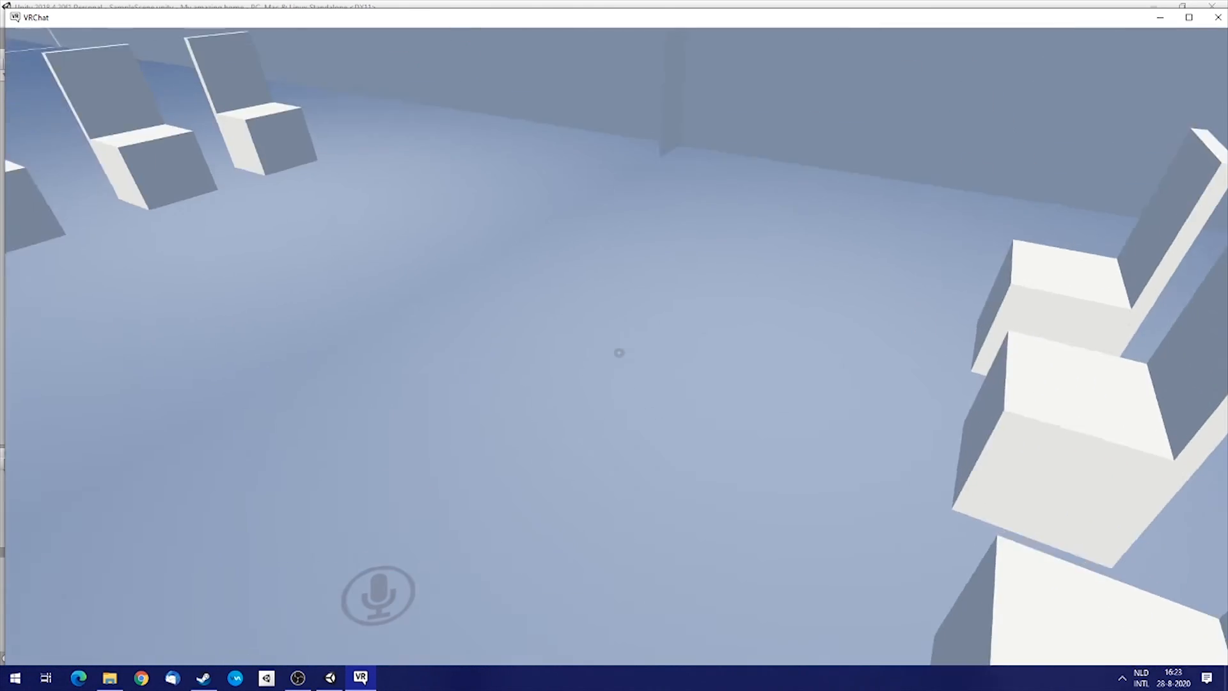
key("d")
key("d")
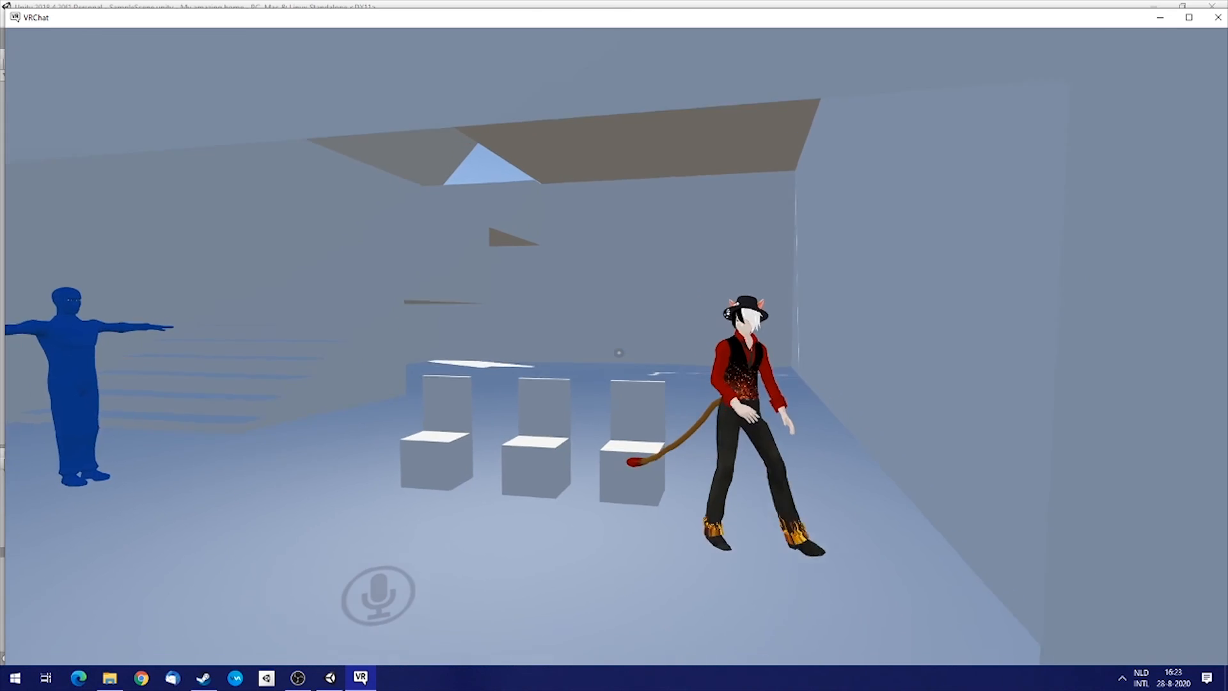
Walk around the room between the chairs and the stairs, stepping up to a chair and backing away.
key("a")
key("a")
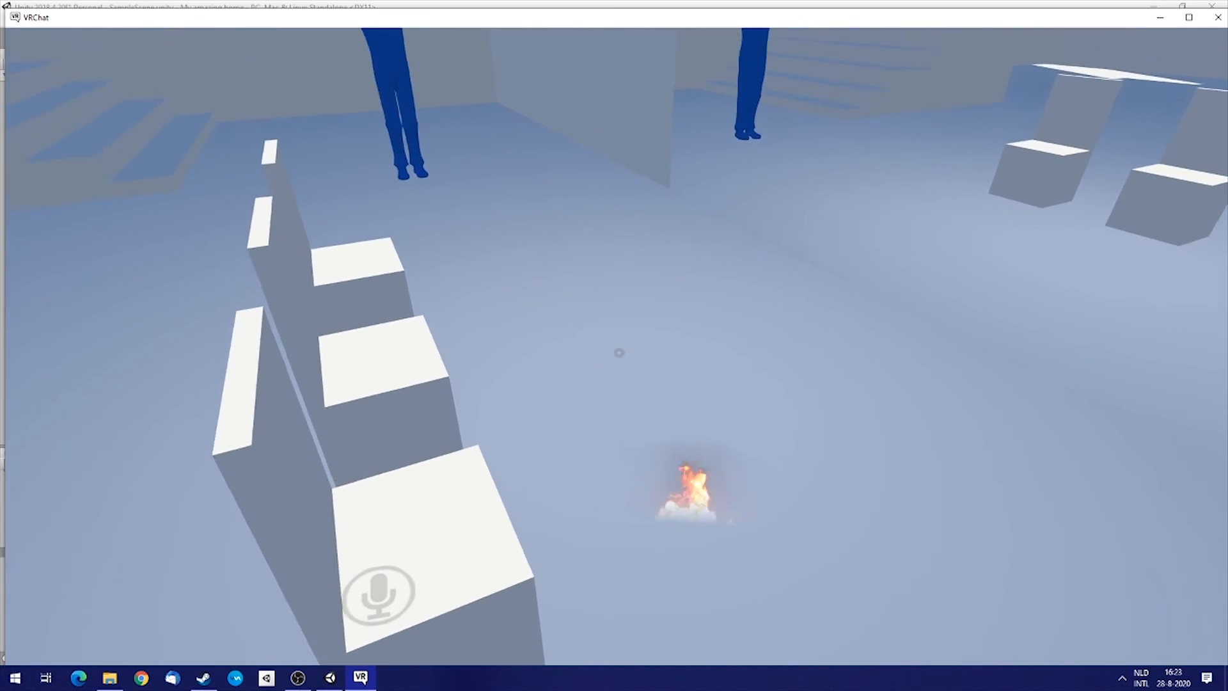
key("w")
key("a")
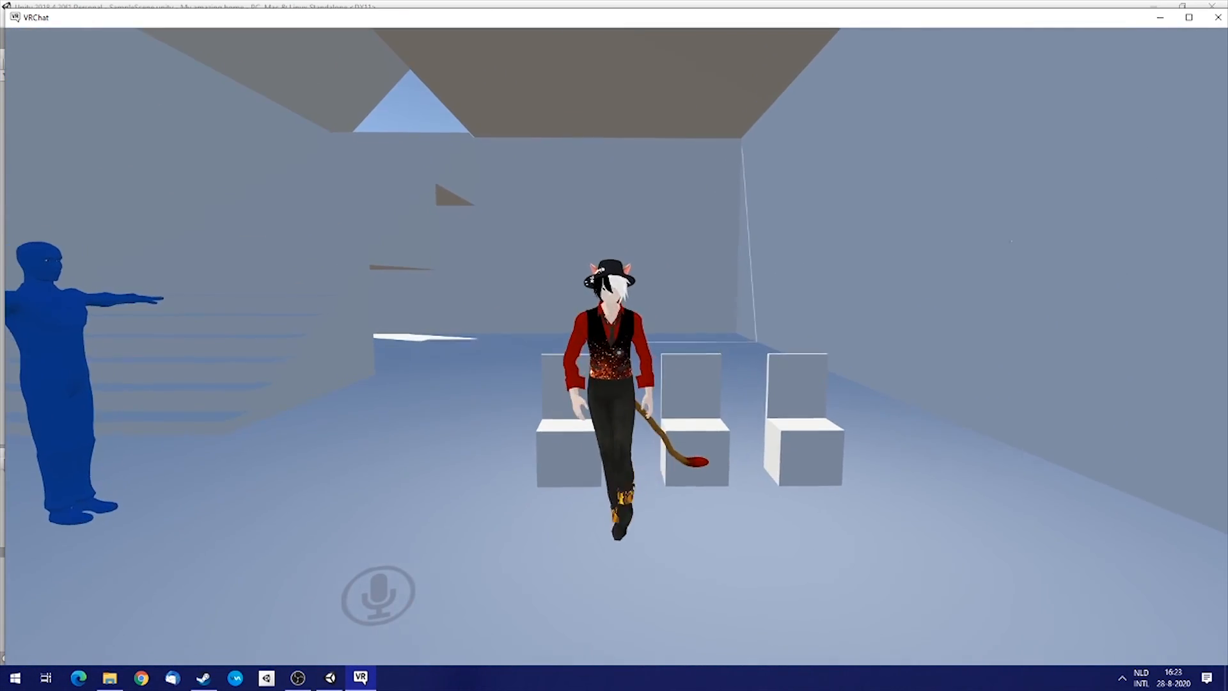
key("w")
key("w")
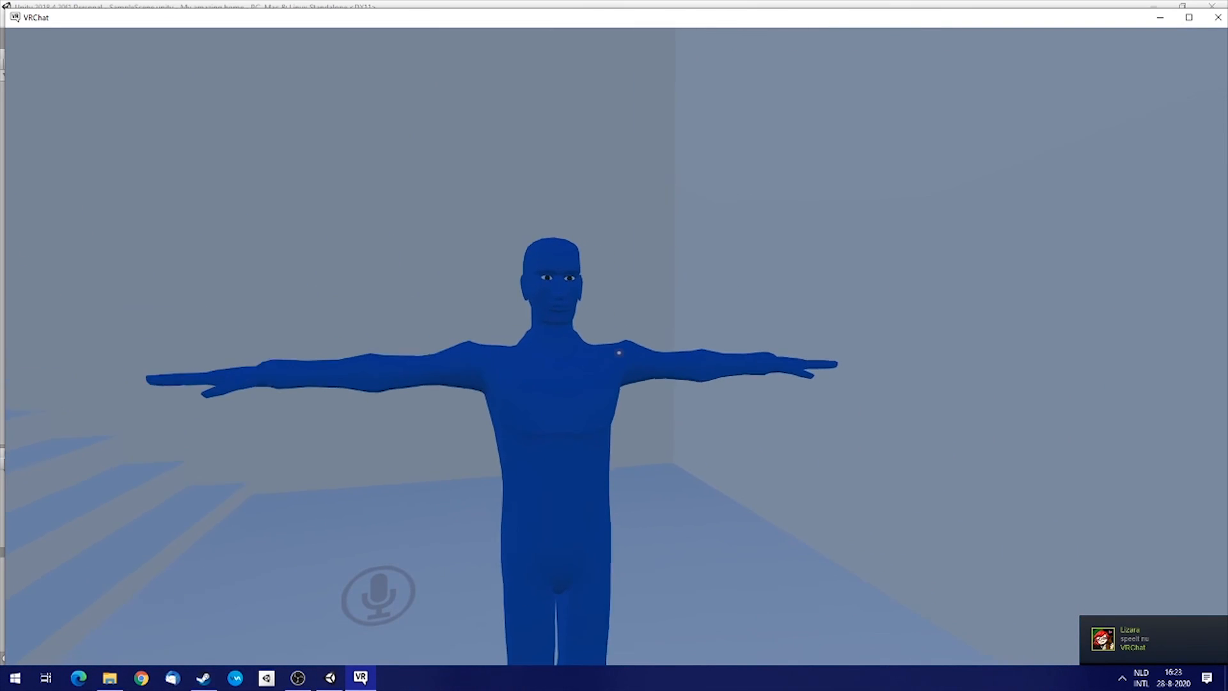
key("w")
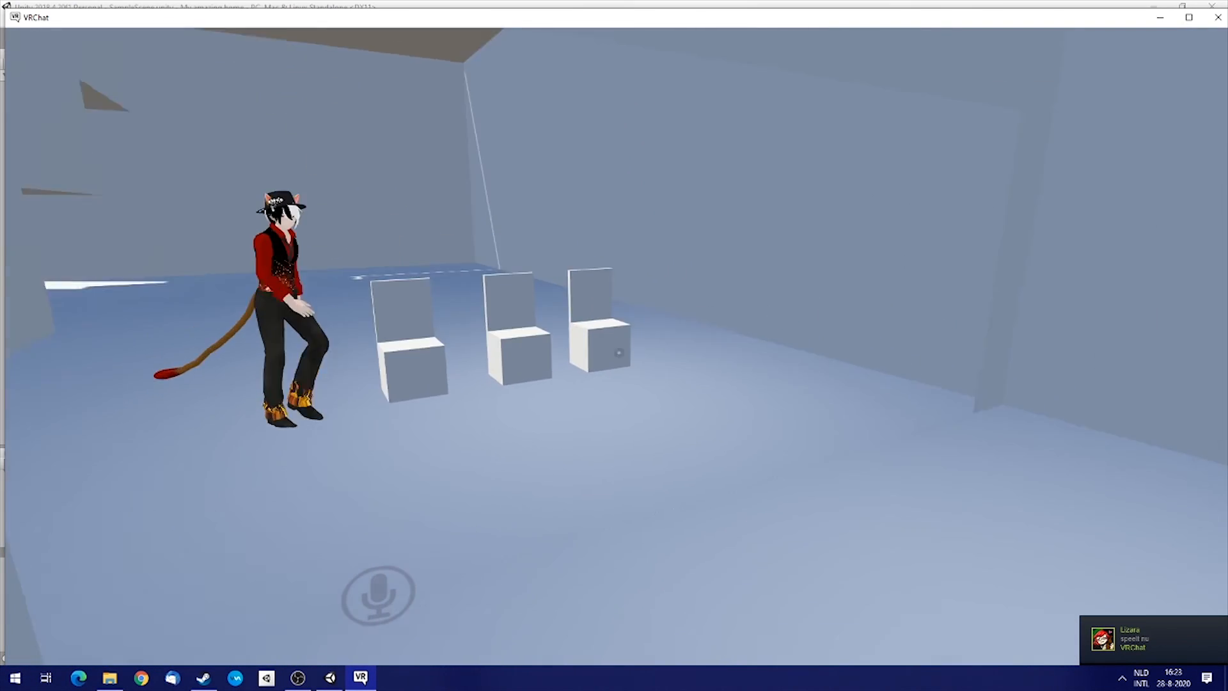
key("w")
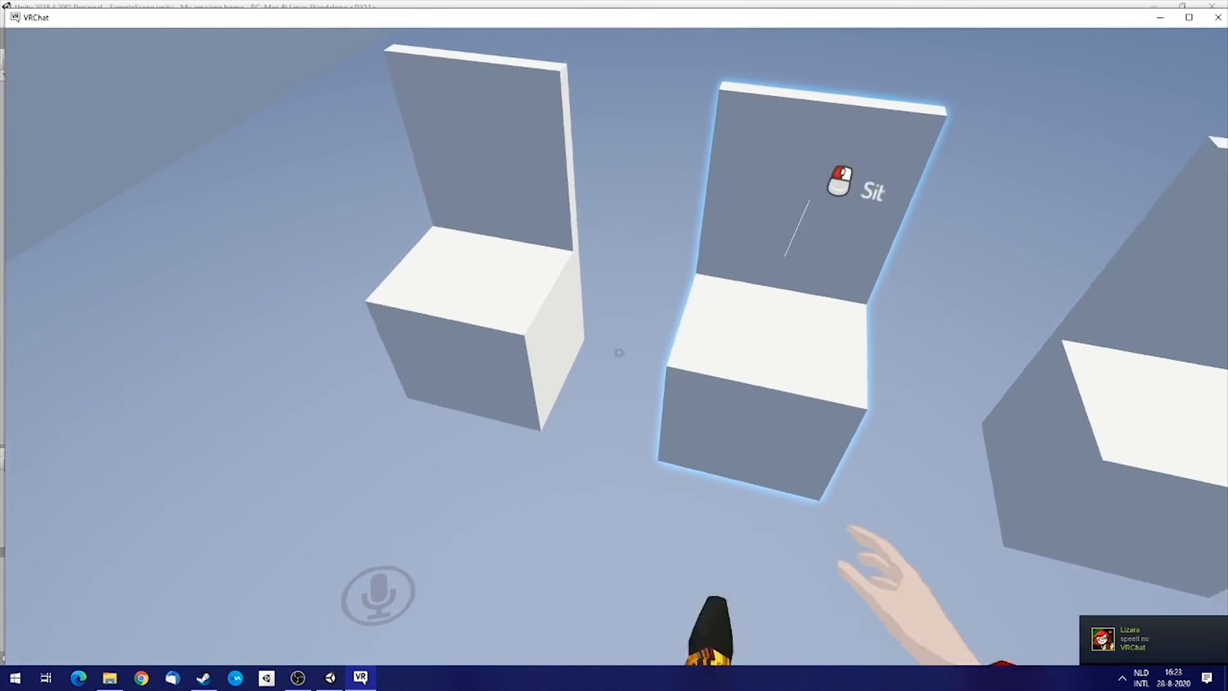
key("s")
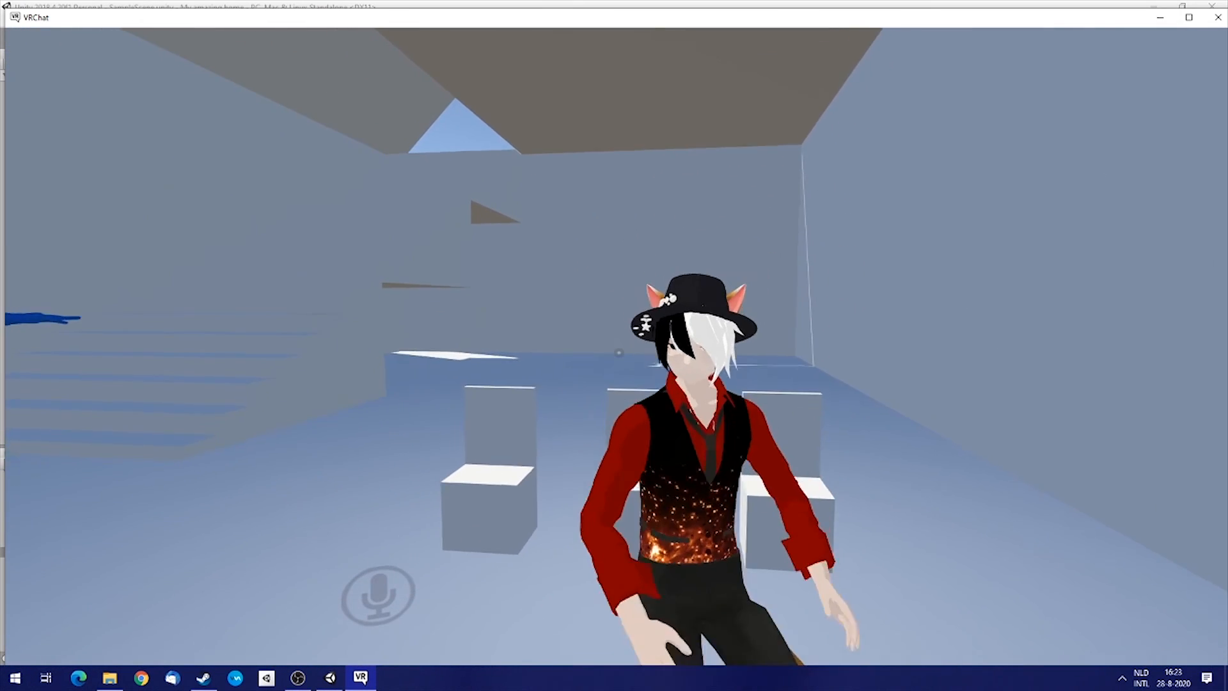
key("a")
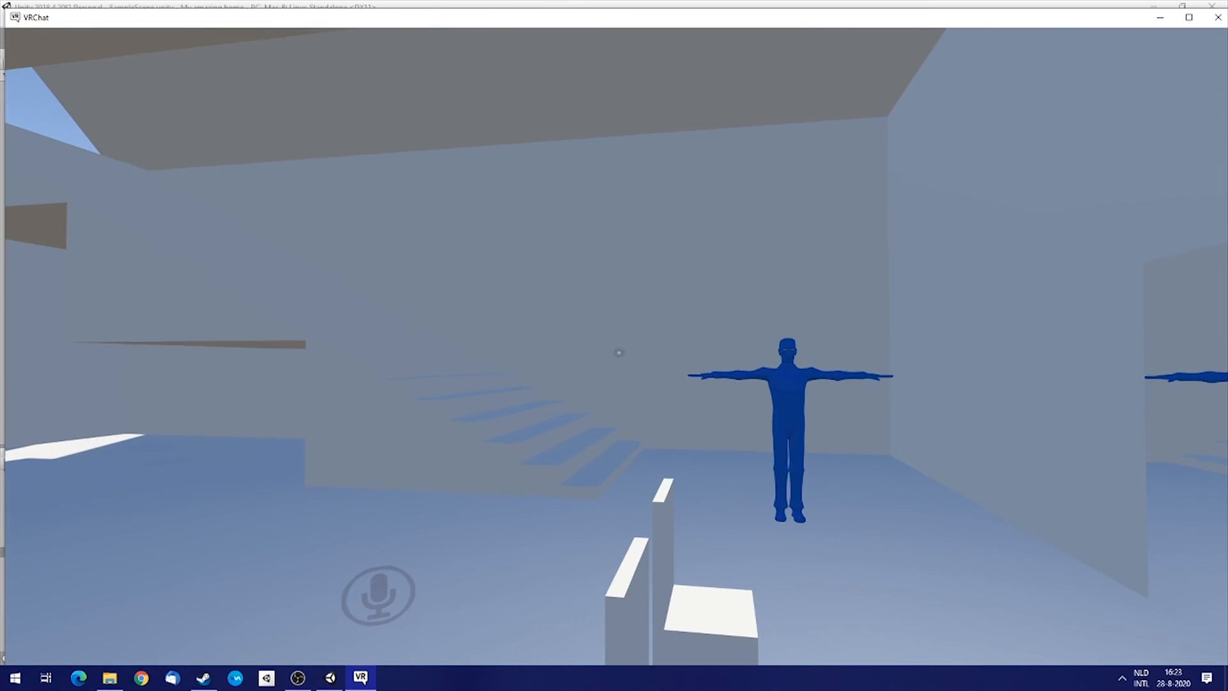
Stand in front of the mirror and step from side to side to check the avatar's reflection.
key("w")
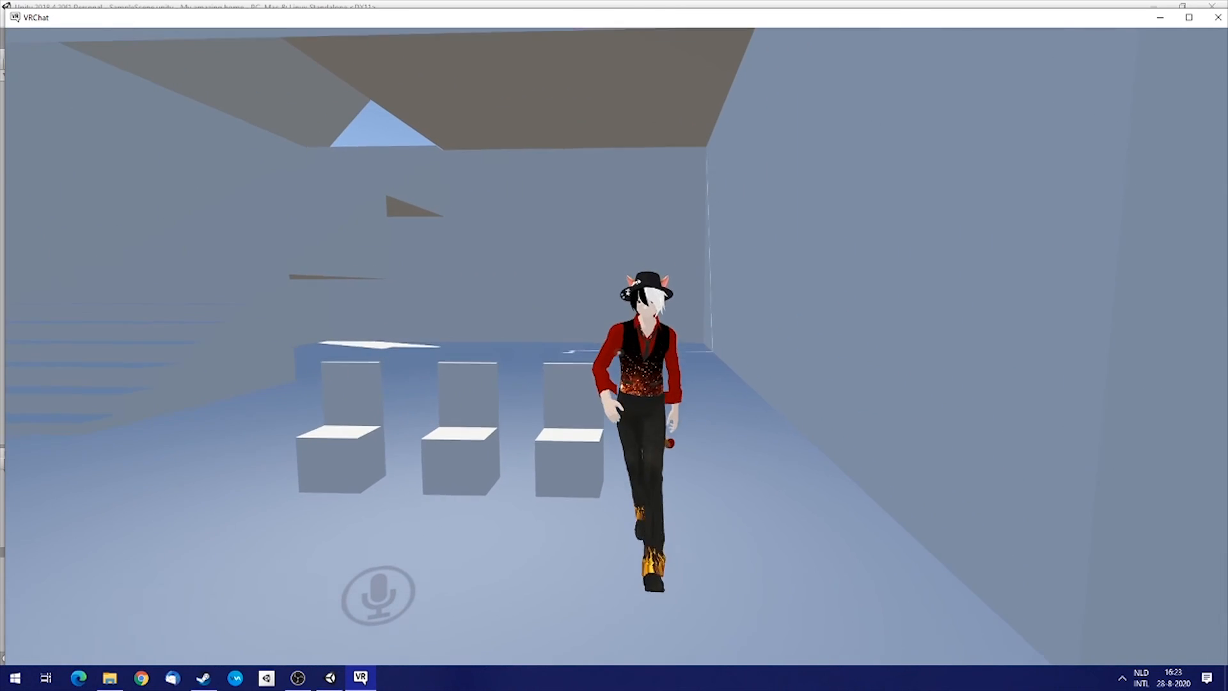
key("w")
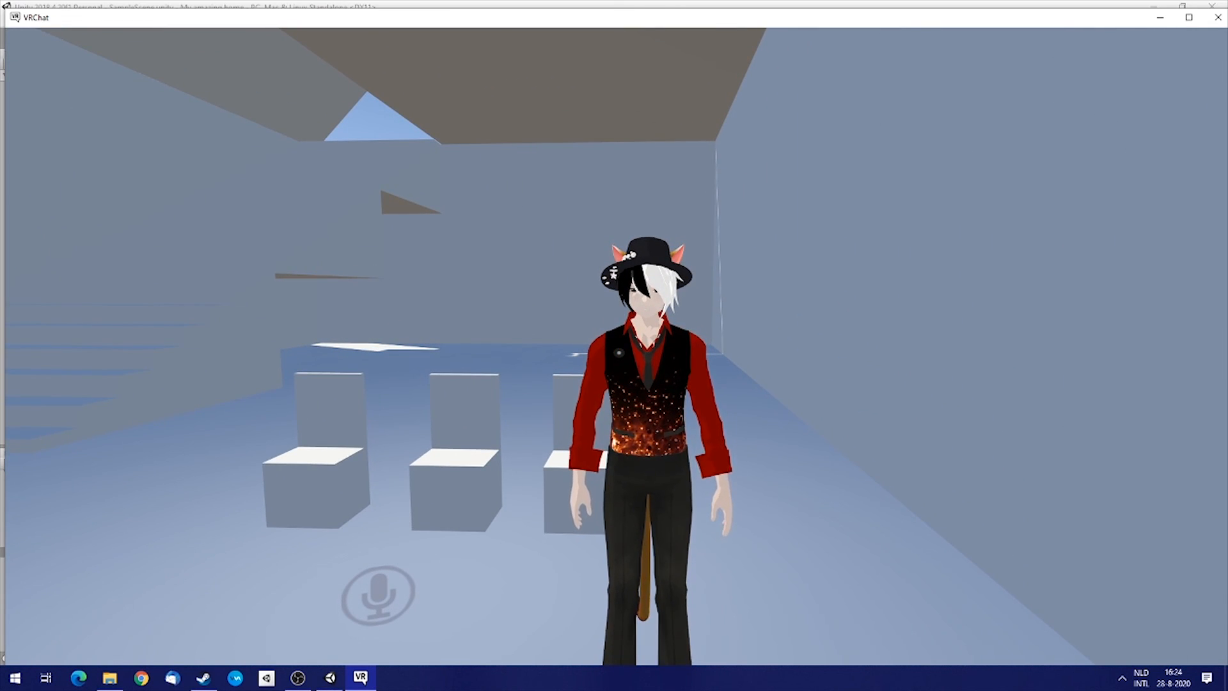
key("w")
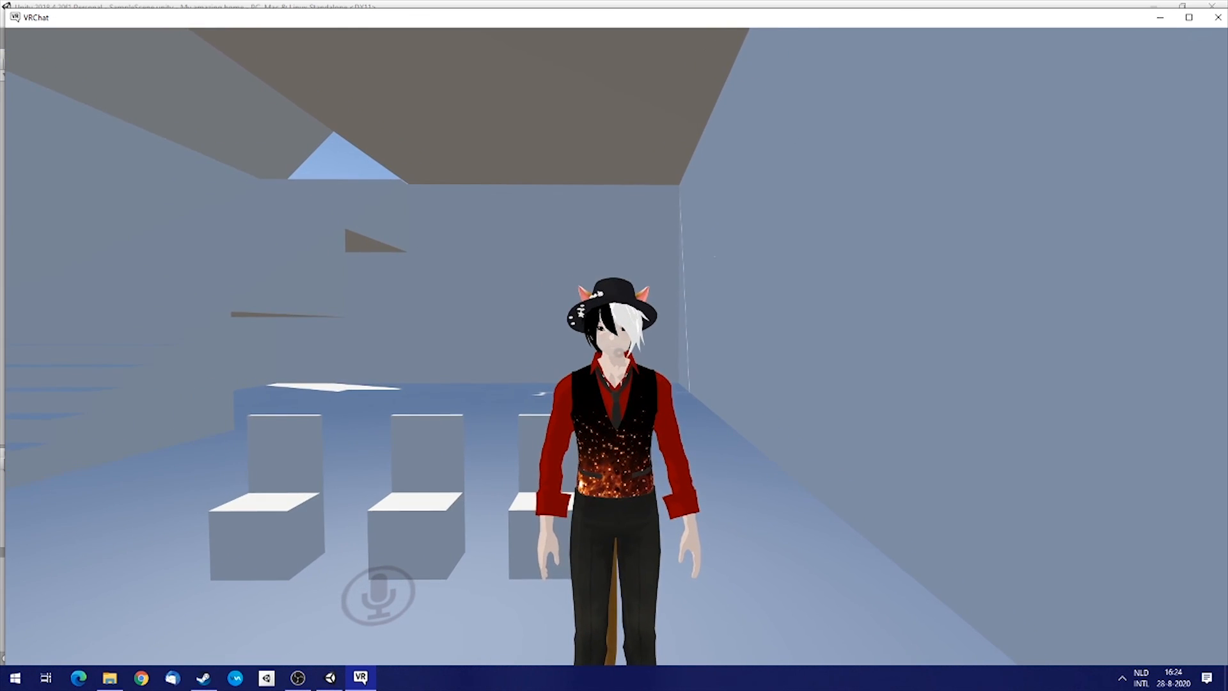
key("w")
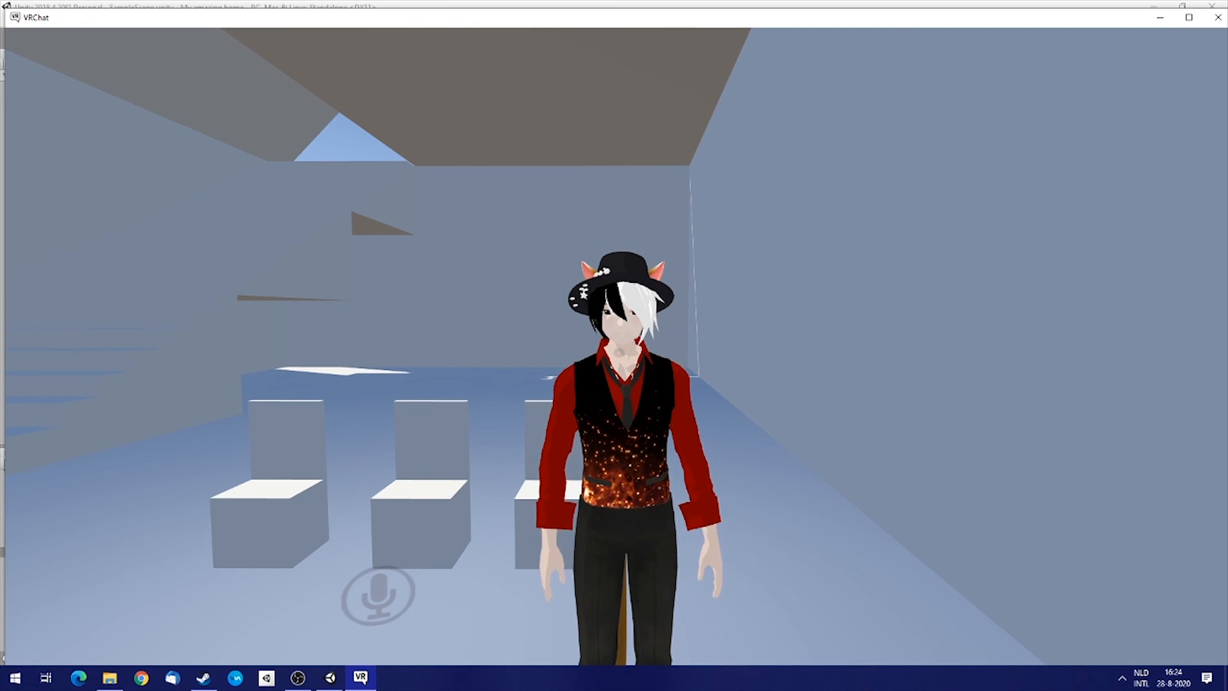
key("a")
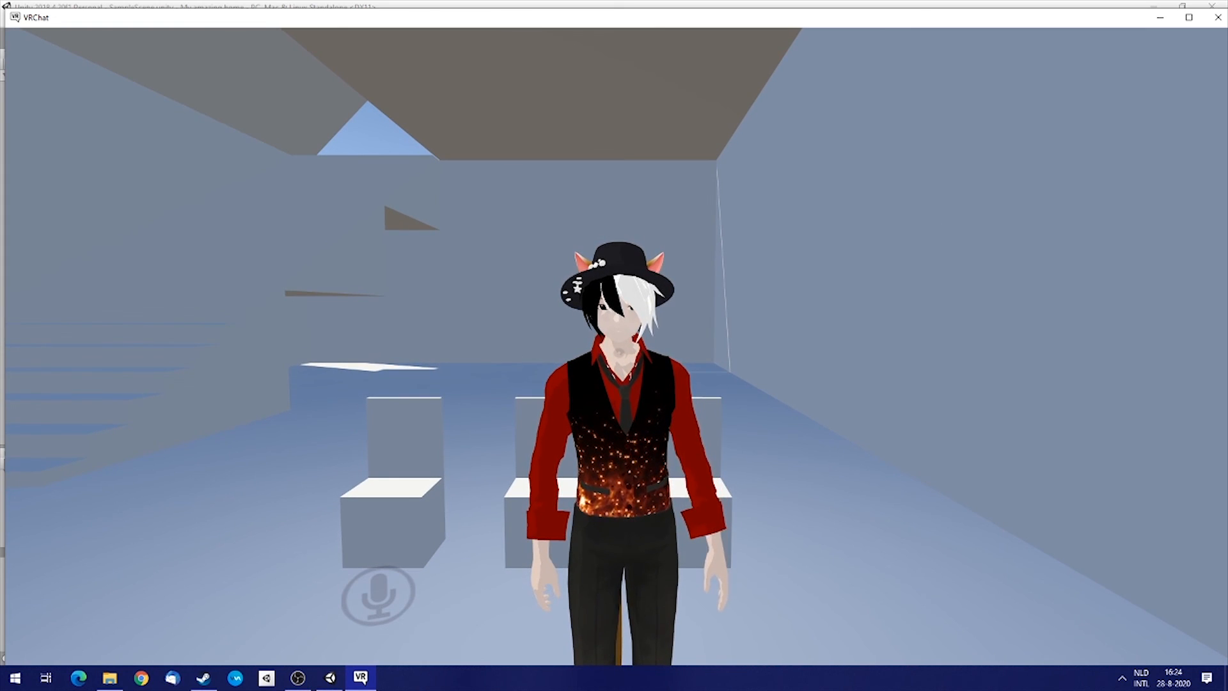
key("d")
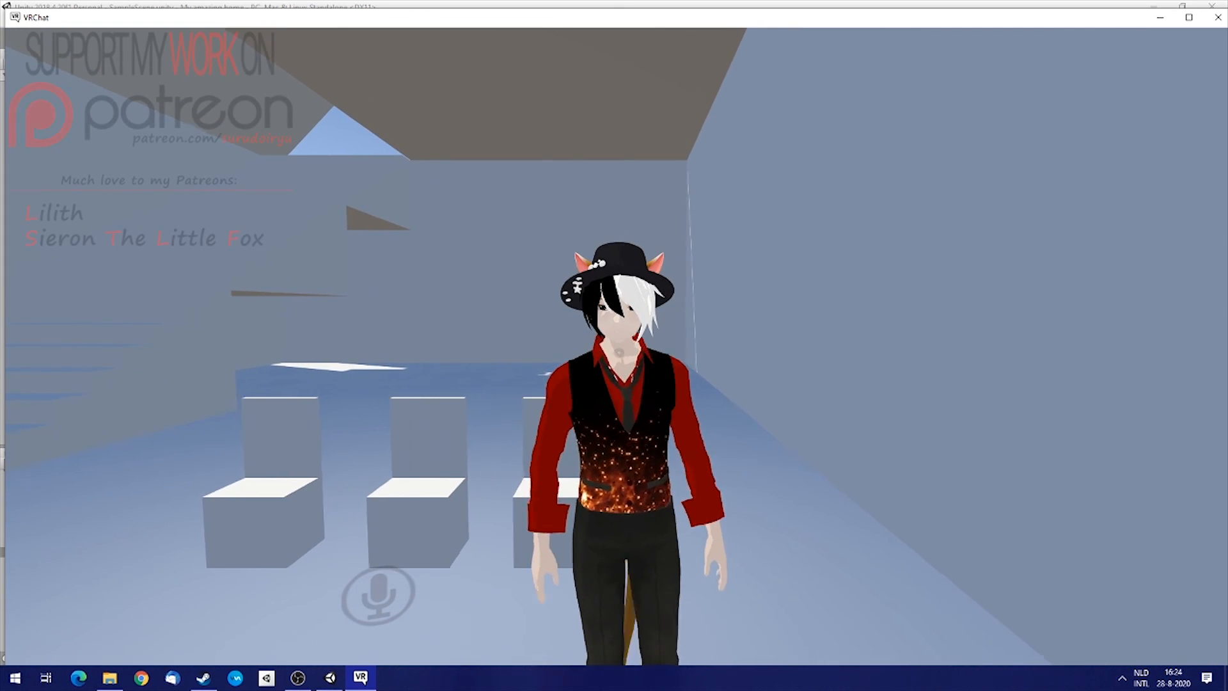
key("a")
key("d")
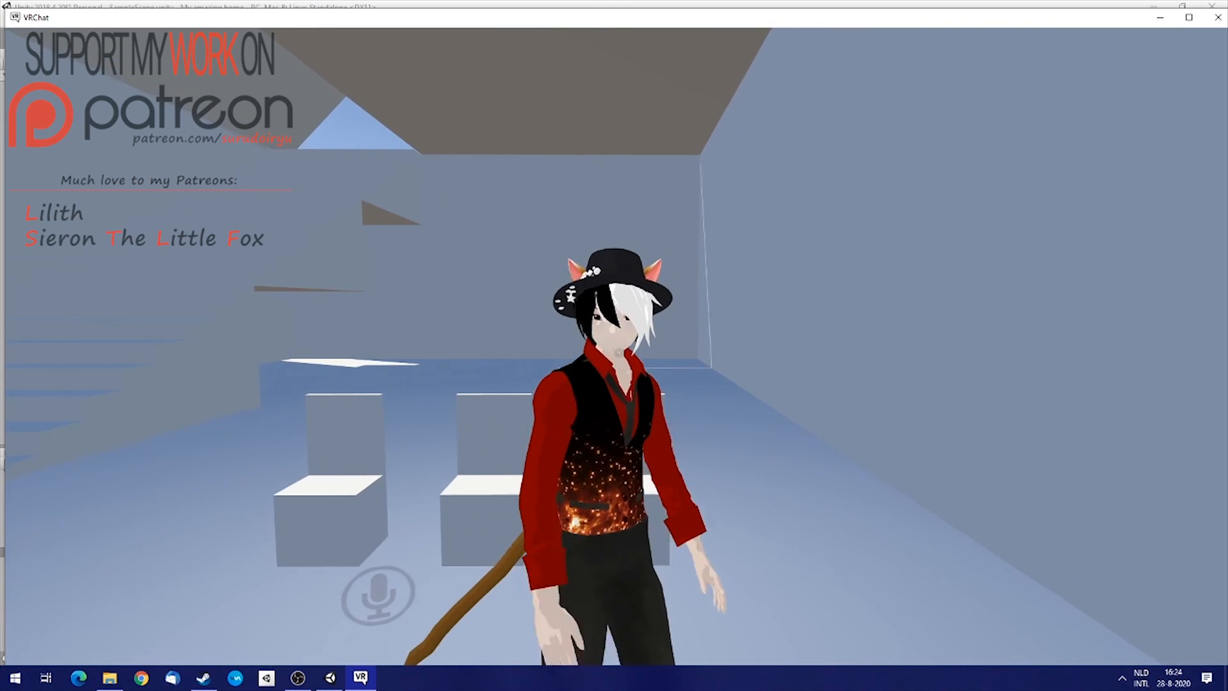
key("a")
key("d")
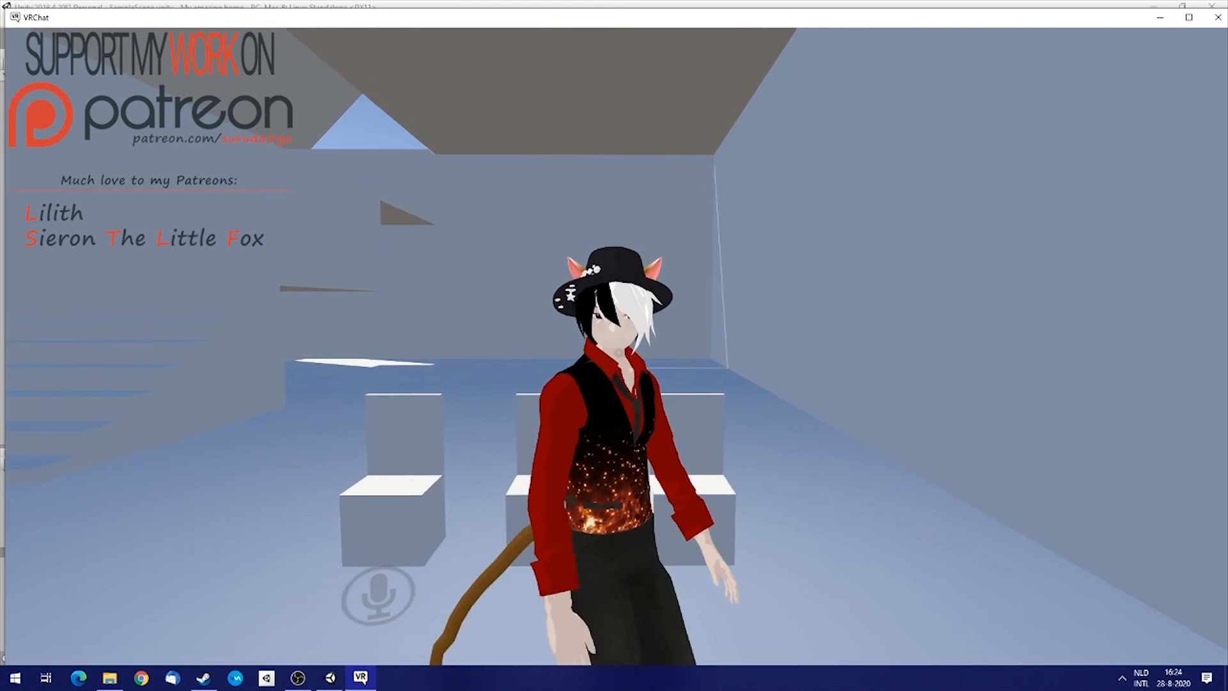
key("a")
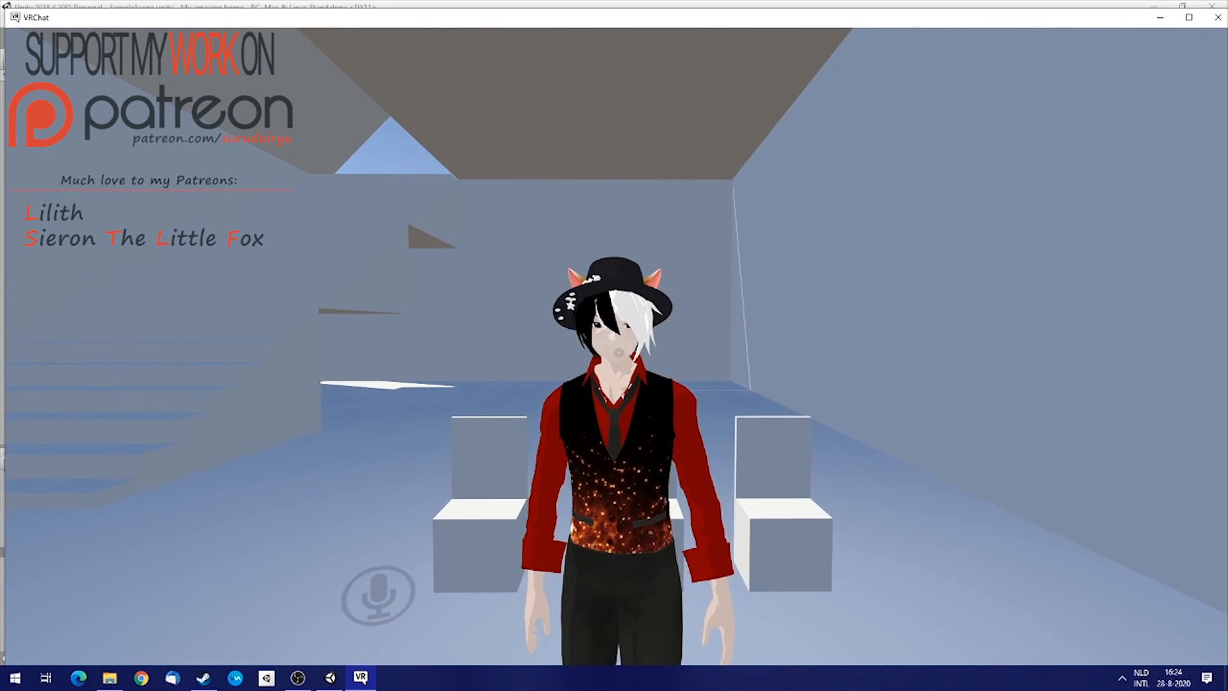
Walk away from the mirror and back again, strafing to view the reflection from different positions.
key("s")
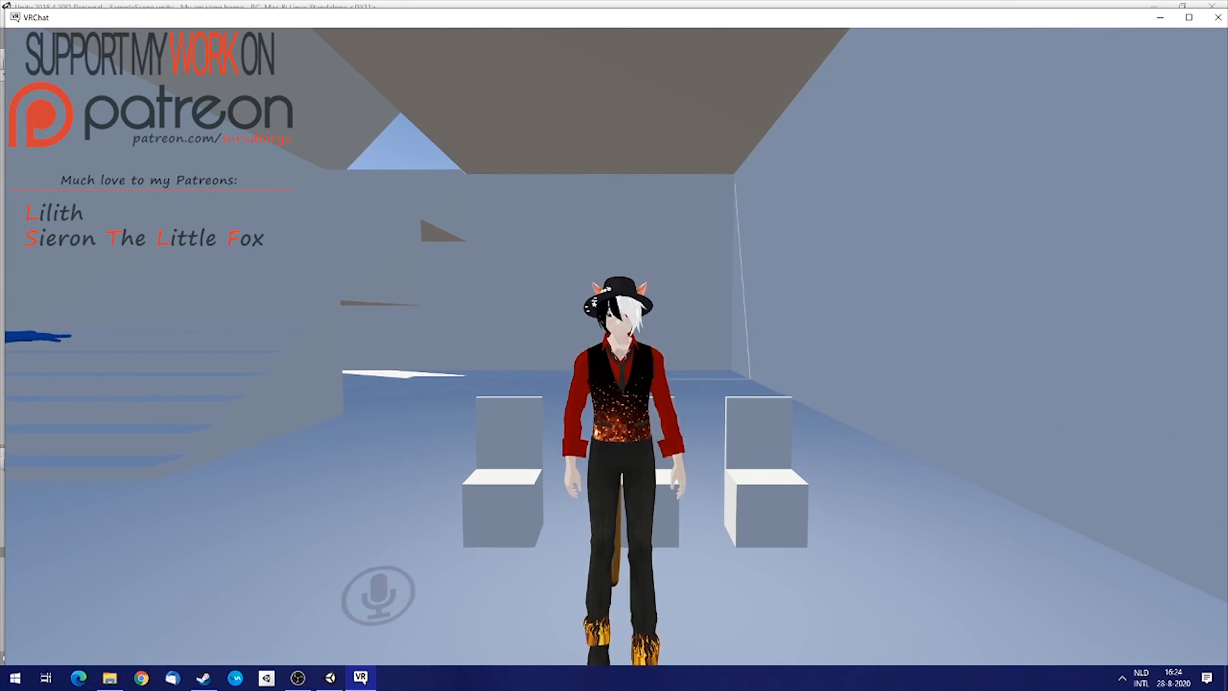
key("w")
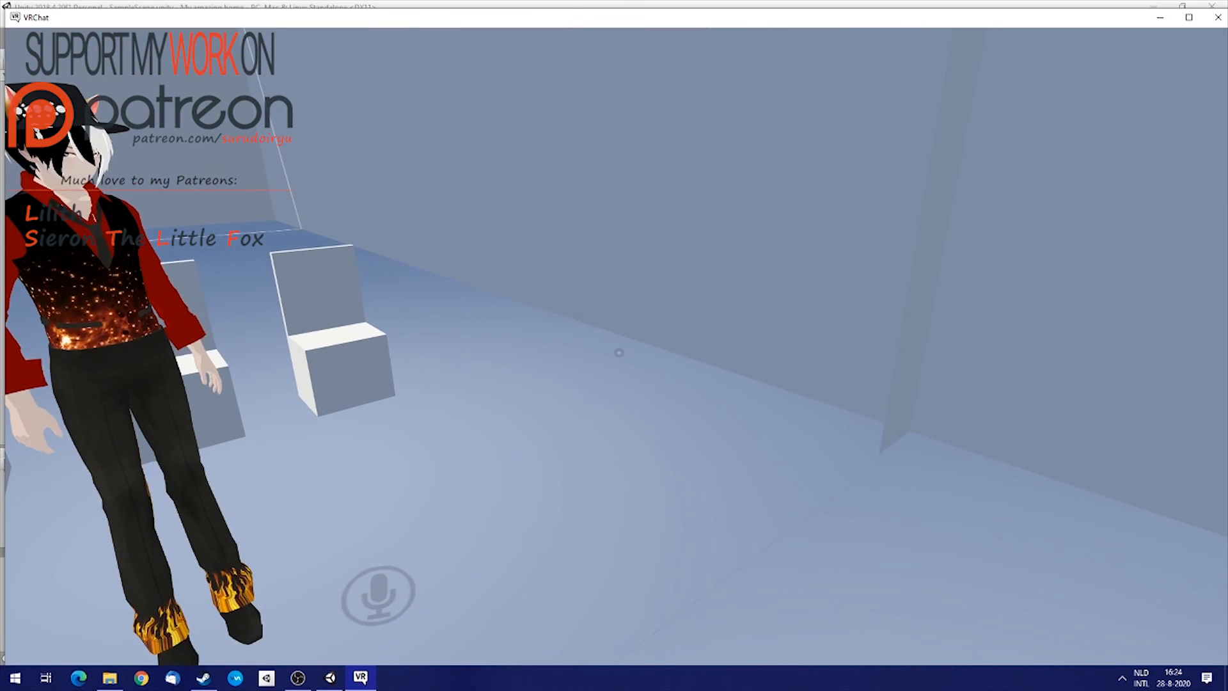
key("w")
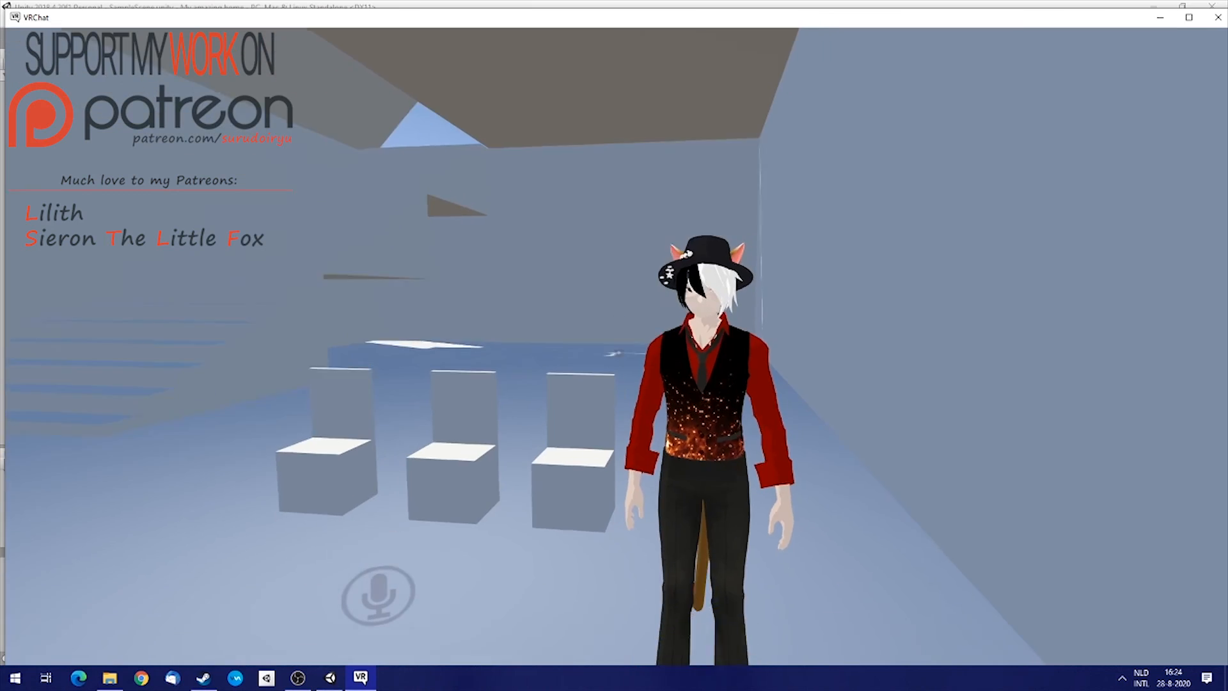
key("a")
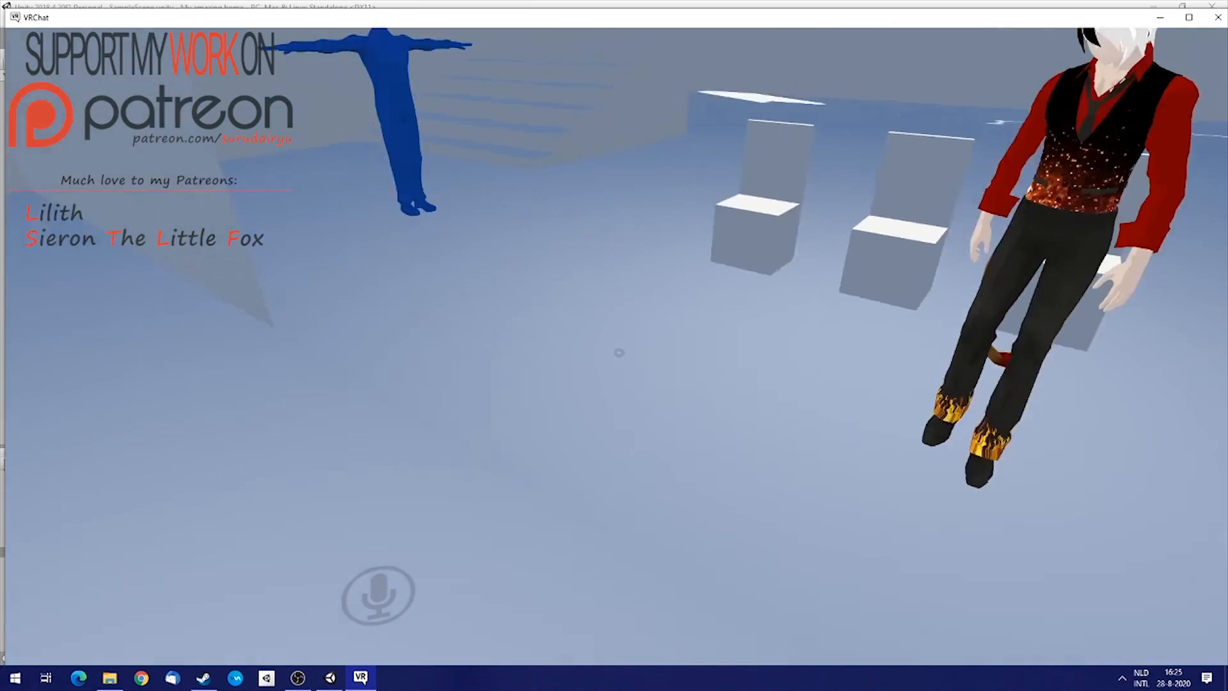
key("d")
key("a")
key("a")
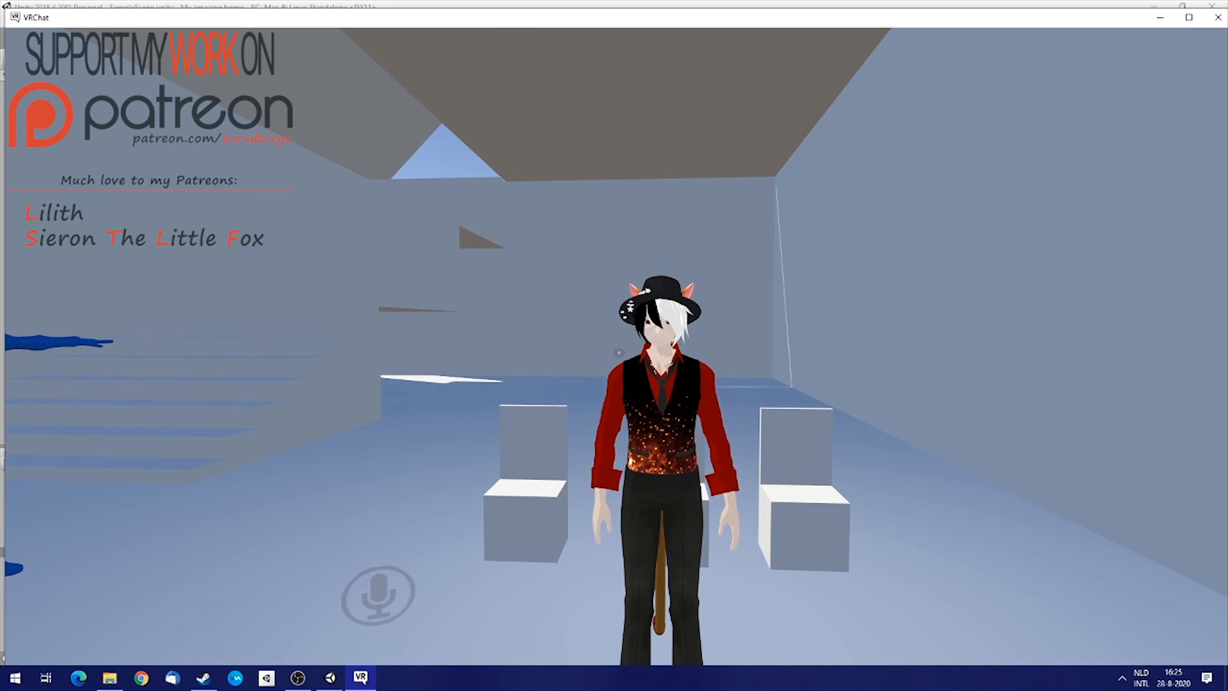
key("a")
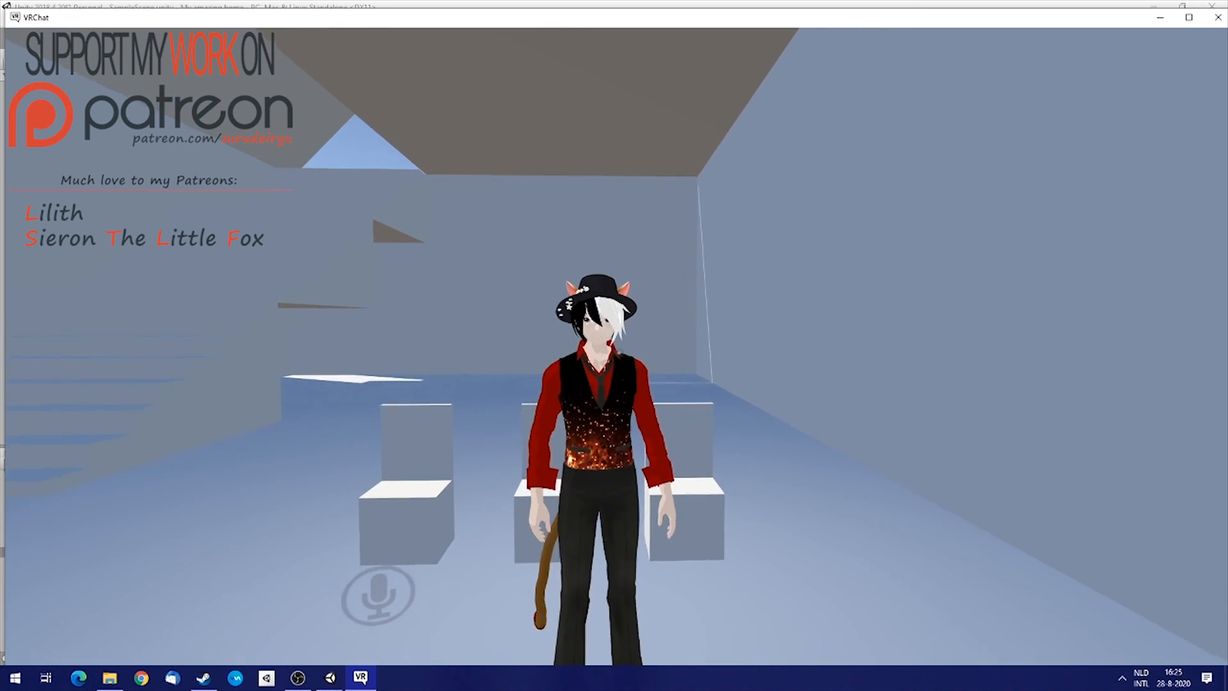
key("a")
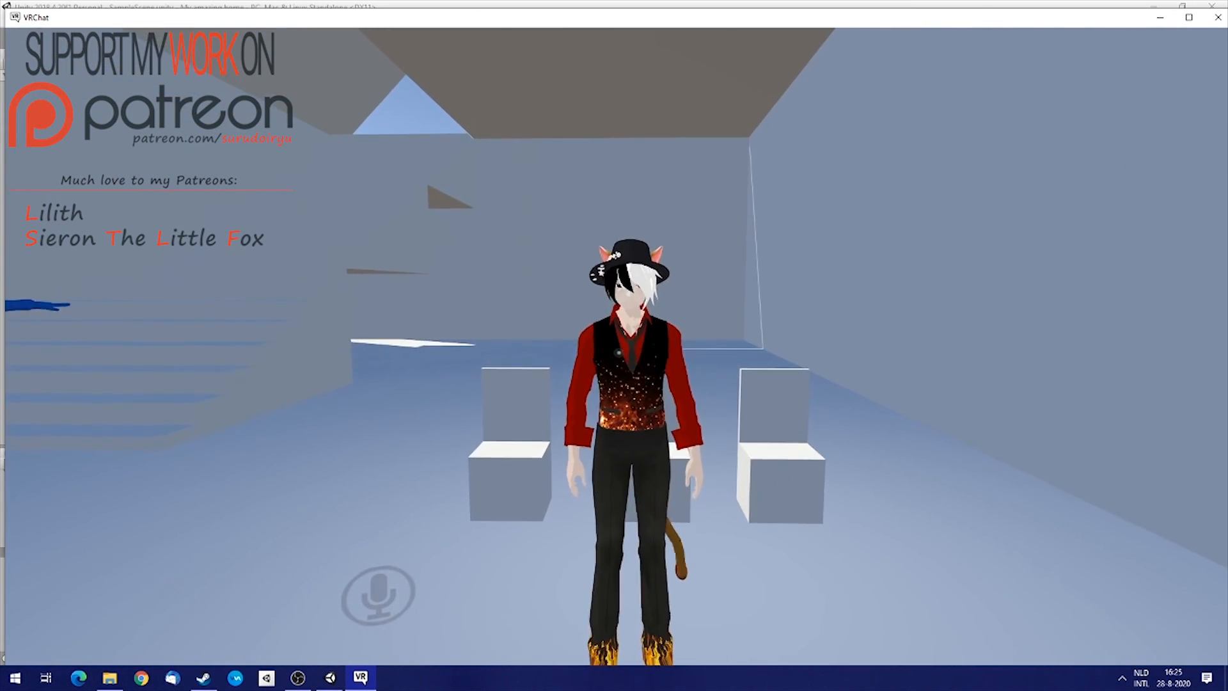